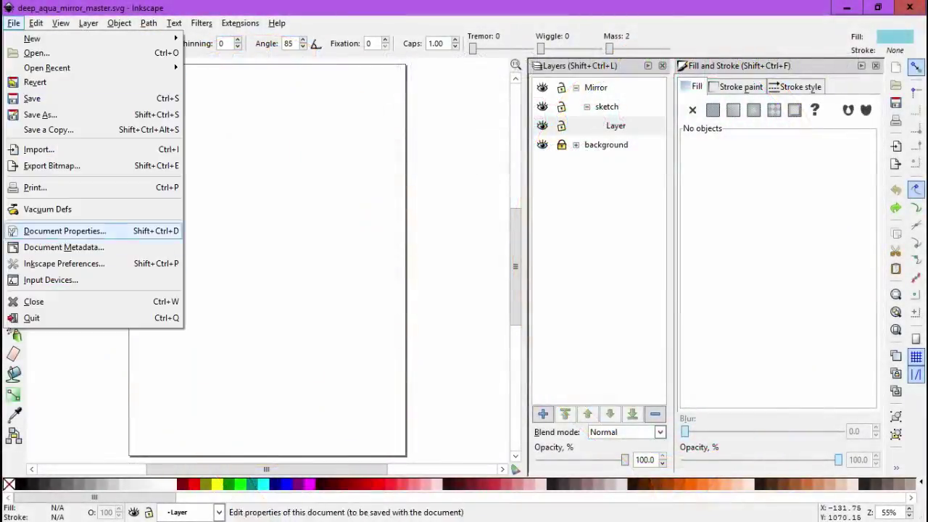
Open the File menu of deep_aqua_mirror_master.svg toward Document Properties.
click(64, 231)
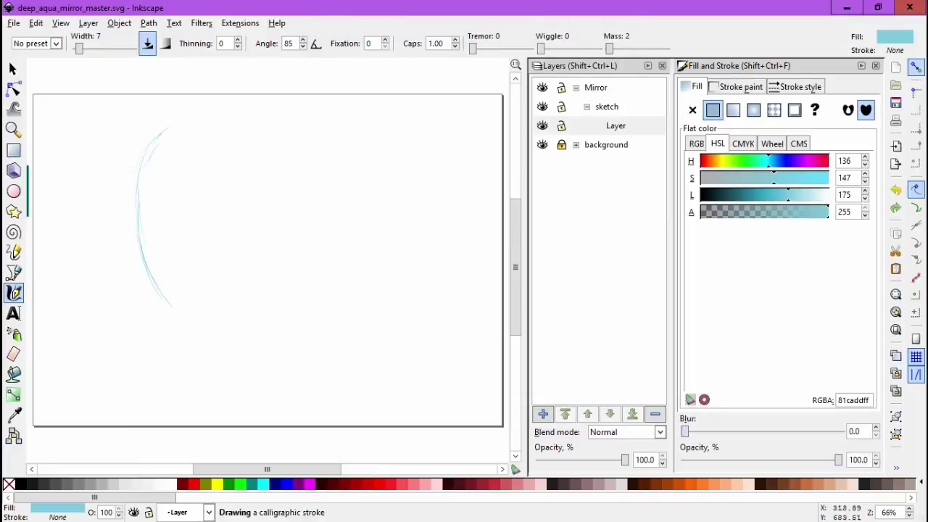
Trace light aqua calligraphic strokes around the mirror oval.
drag(281, 243, 139, 232)
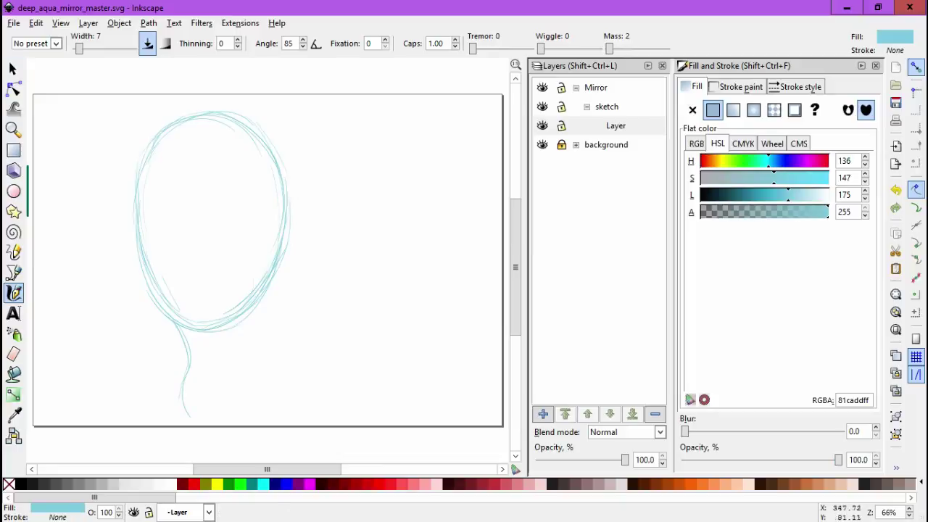
scroll(264, 261, down, 2)
drag(178, 317, 175, 331)
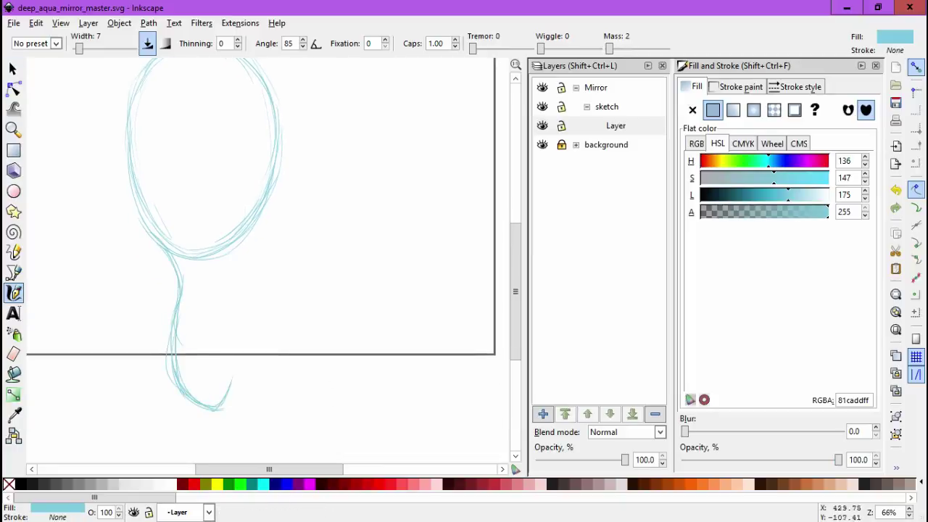
Select the handle strokes and narrow the mirror handle horizontally.
key(F1)
drag(142, 225, 250, 435)
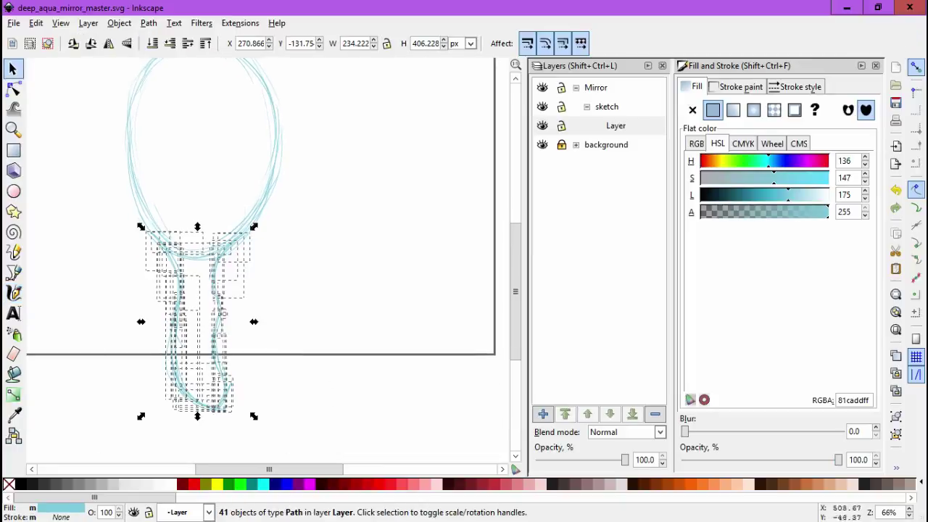
drag(141, 321, 206, 340)
key(Escape)
scroll(261, 261, up, 2)
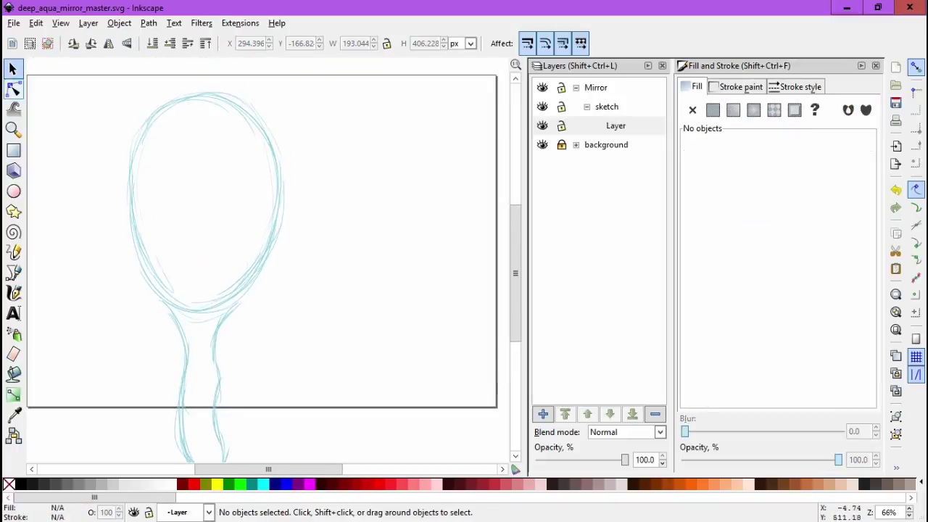
Sketch the small figure's head and body along the oval's inner right side.
key(c)
scroll(207, 174, up, 2)
drag(319, 125, 289, 298)
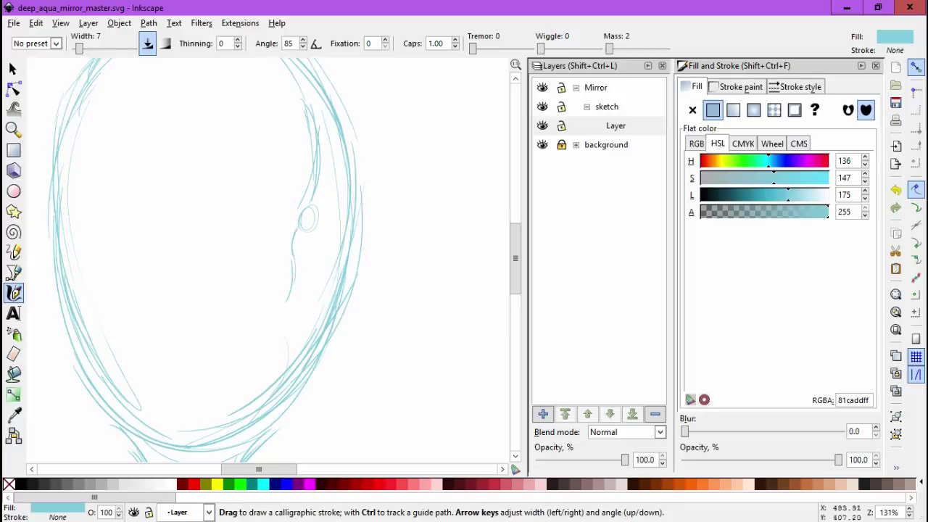
scroll(332, 203, up, 2)
drag(270, 254, 251, 319)
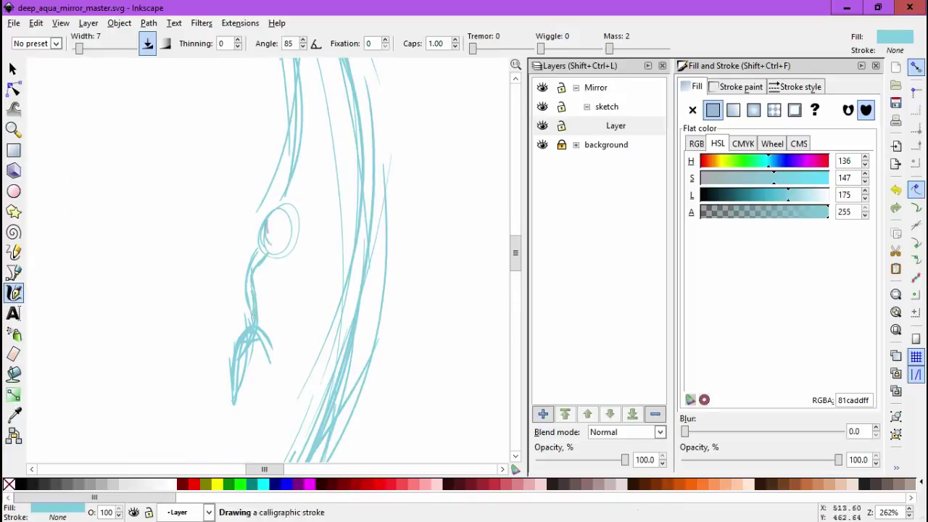
drag(275, 211, 267, 251)
drag(270, 217, 274, 249)
drag(326, 290, 341, 230)
mouse_move(359, 149)
mouse_down()
mouse_move(352, 212)
mouse_move(312, 254)
mouse_up()
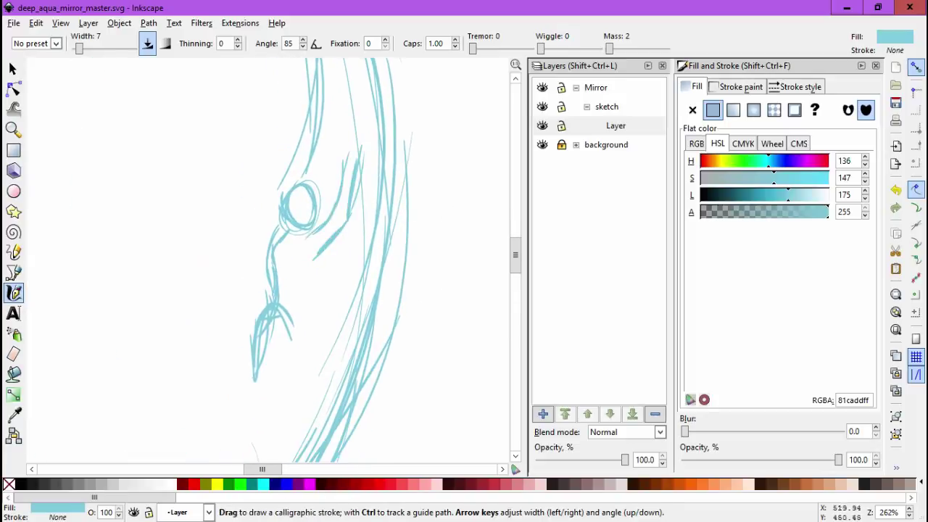
drag(335, 217, 308, 244)
mouse_move(340, 239)
mouse_down()
mouse_move(354, 266)
mouse_move(325, 239)
mouse_move(291, 234)
mouse_up()
scroll(347, 223, up, 1)
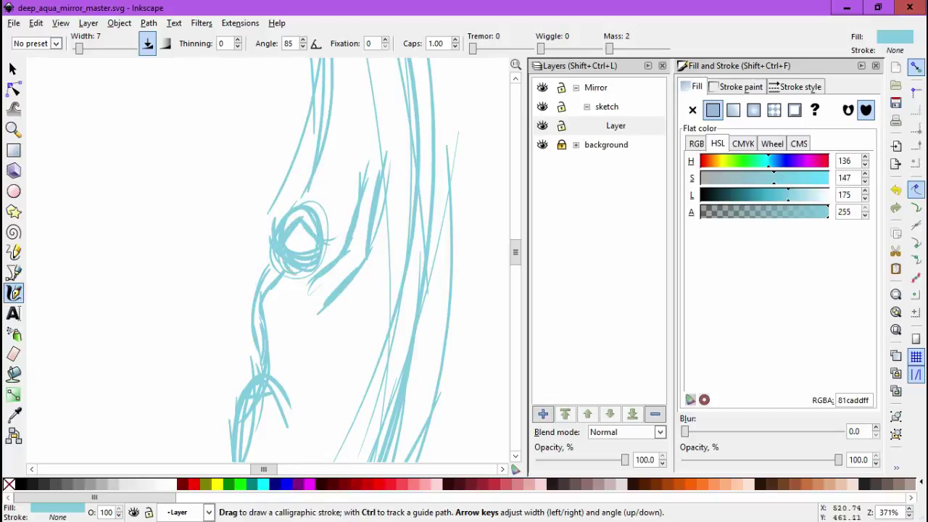
Erase stray lines near the figure's head and redraw a few strokes around it.
key(shift+e)
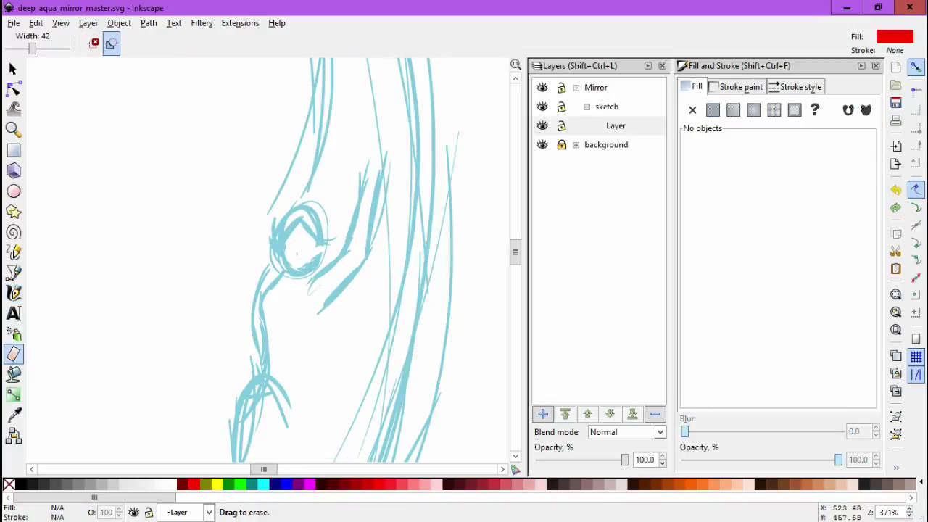
drag(296, 269, 297, 269)
key(c)
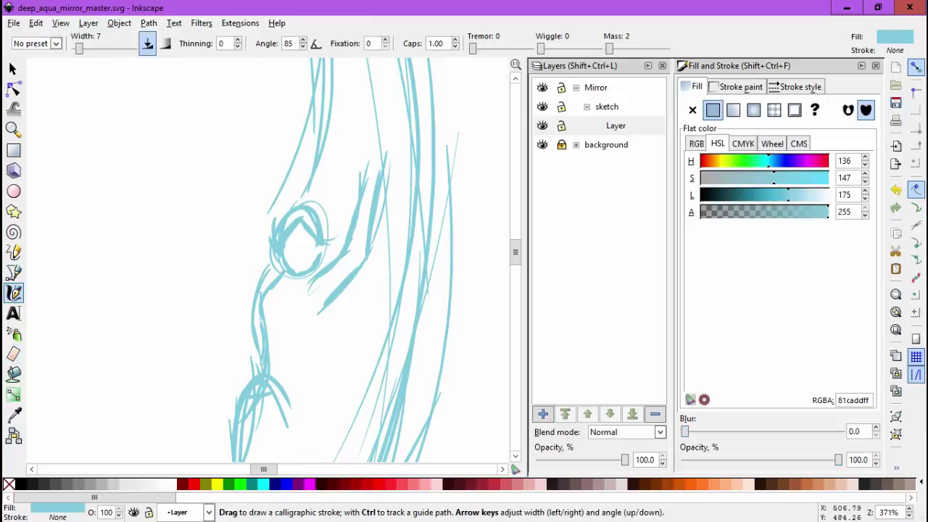
drag(361, 176, 348, 94)
scroll(341, 254, up, 3)
scroll(340, 254, down, 4)
mouse_move(303, 313)
mouse_down()
mouse_move(324, 270)
mouse_move(305, 303)
mouse_move(243, 246)
mouse_move(236, 298)
mouse_up()
scroll(324, 270, down, 3)
scroll(275, 182, up, 2)
drag(272, 177, 286, 206)
scroll(287, 207, down, 3)
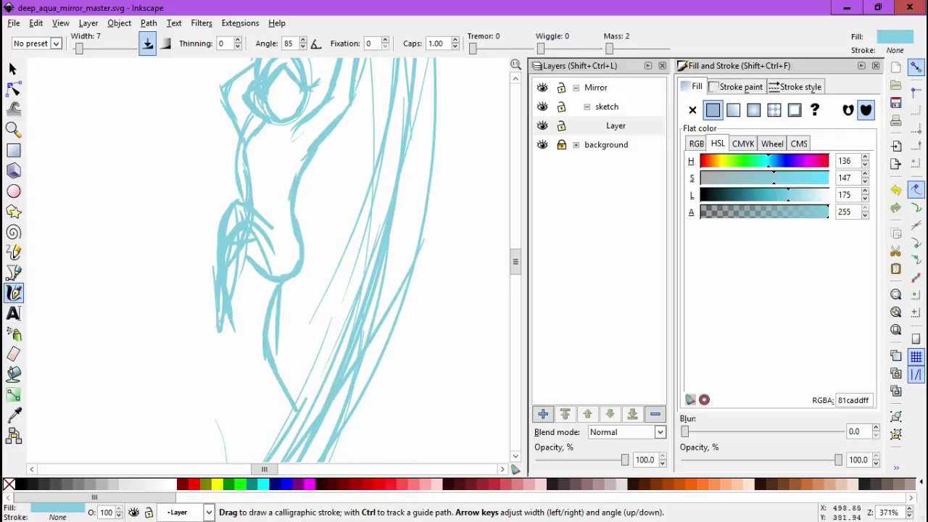
Add thin strokes along the figure's hip and lower body.
drag(264, 274, 258, 354)
scroll(276, 275, down, 3)
drag(275, 244, 253, 349)
scroll(254, 349, down, 3)
drag(297, 260, 248, 382)
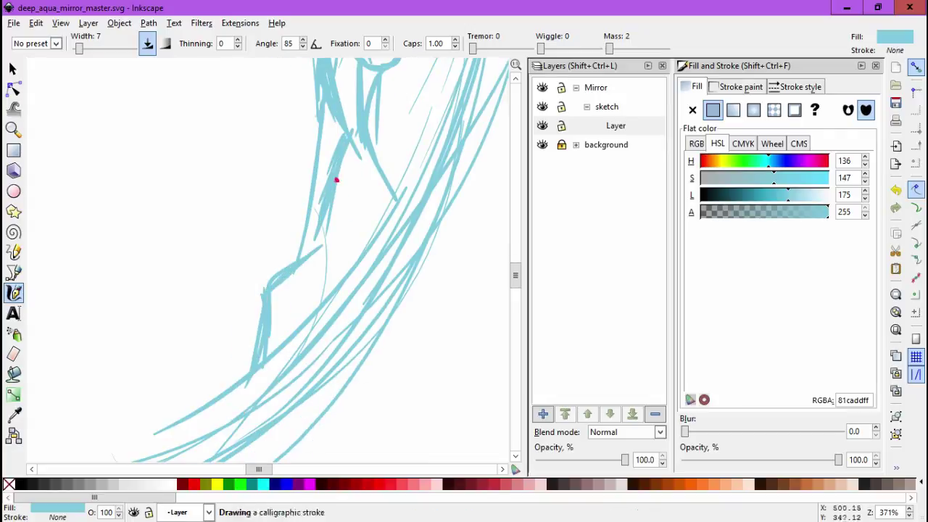
drag(338, 181, 346, 287)
key(minus)
scroll(290, 261, up, 3)
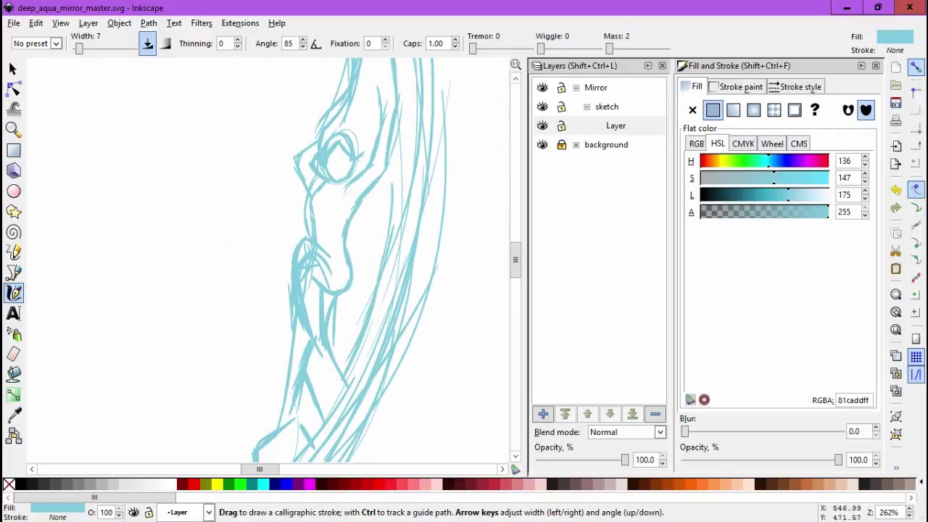
Draw the mirror frame's inner right, left and bottom edges.
drag(399, 133, 384, 263)
scroll(385, 263, up, 5)
scroll(327, 261, down, 2)
key(minus)
key(minus)
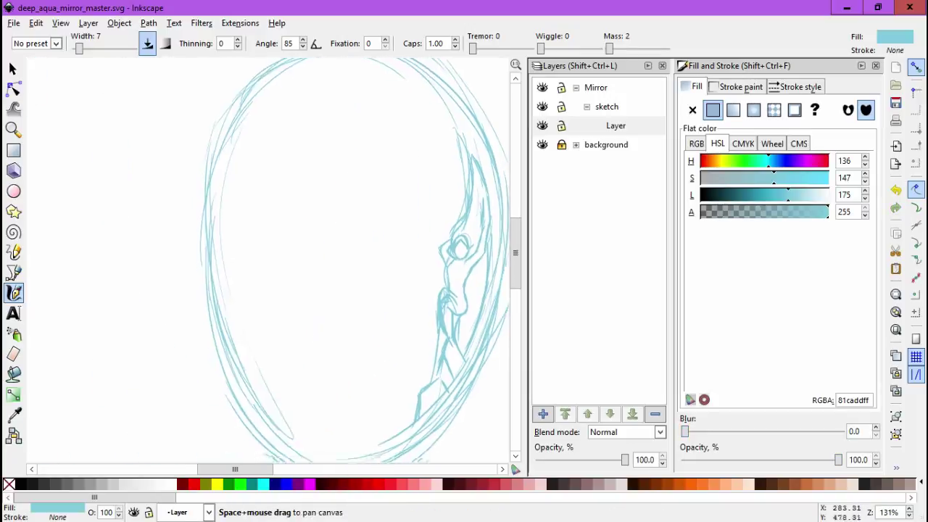
mouse_move(278, 87)
mouse_down()
mouse_move(256, 218)
mouse_move(268, 388)
mouse_up()
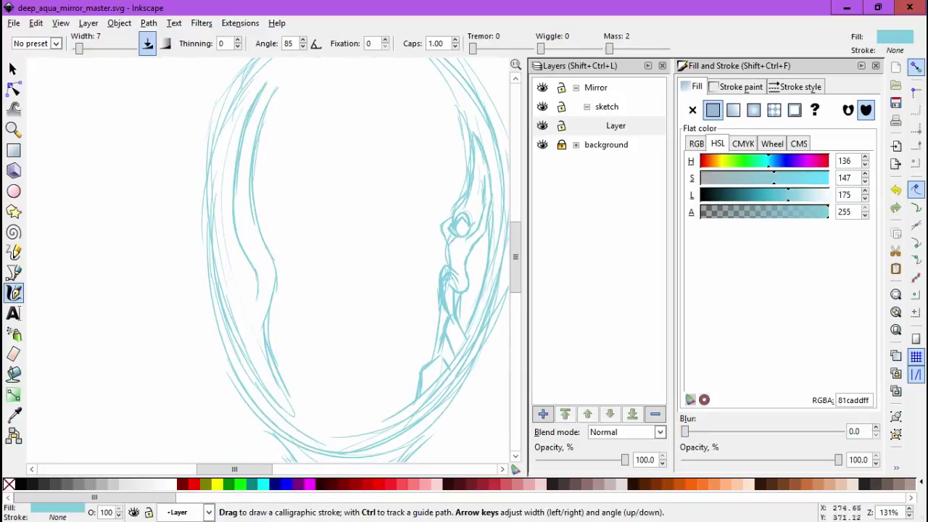
mouse_move(250, 327)
mouse_down()
mouse_move(340, 424)
mouse_move(398, 389)
mouse_up()
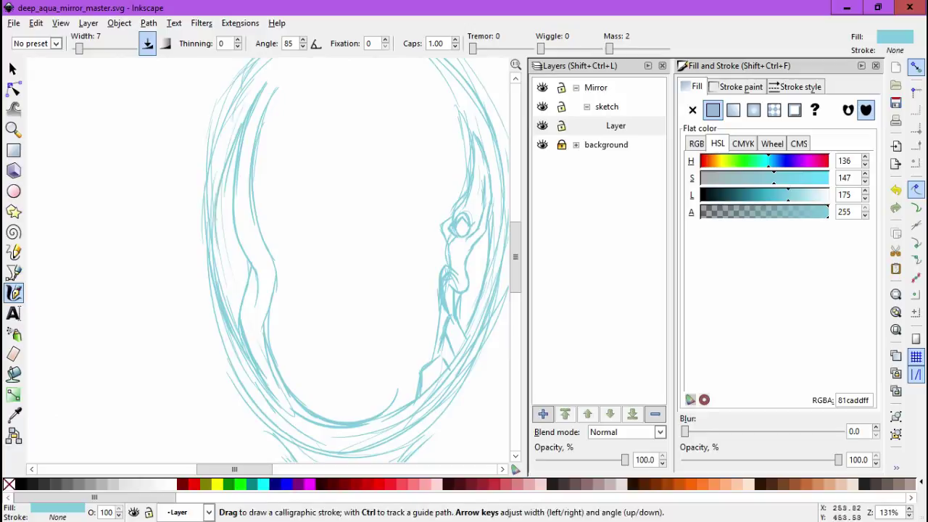
Draw strokes along the handle, including its right edge.
scroll(268, 261, down, 5)
scroll(269, 261, right, 3)
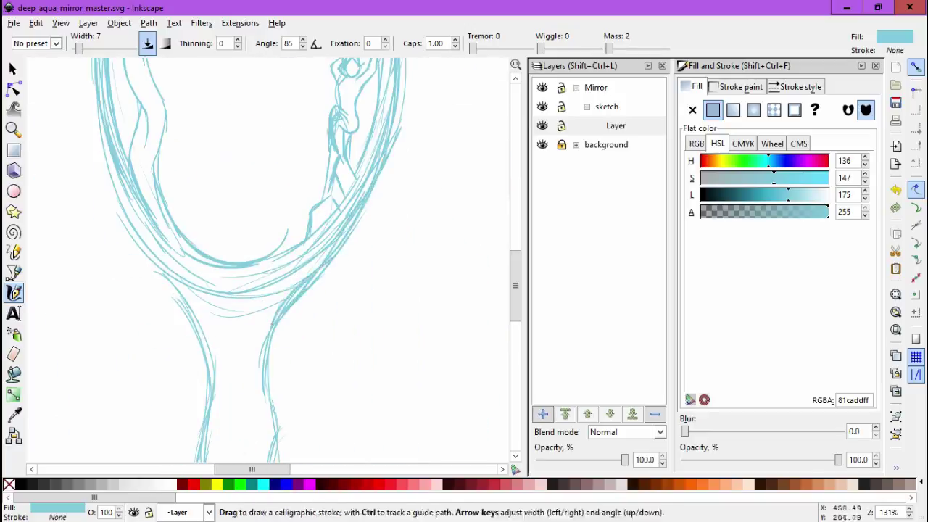
scroll(268, 261, up, 1)
mouse_move(166, 232)
mouse_down()
mouse_move(234, 392)
mouse_move(218, 435)
mouse_up()
scroll(268, 261, down, 5)
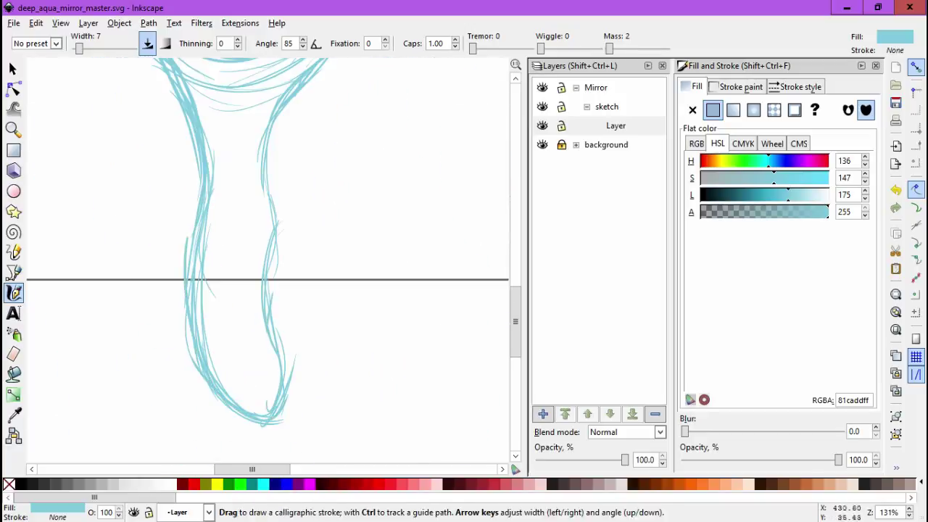
drag(270, 232, 287, 377)
scroll(268, 261, up, 5)
scroll(268, 261, down, 1)
Add extra strokes to the oval's top-left and touch up the sketch.
drag(163, 181, 229, 136)
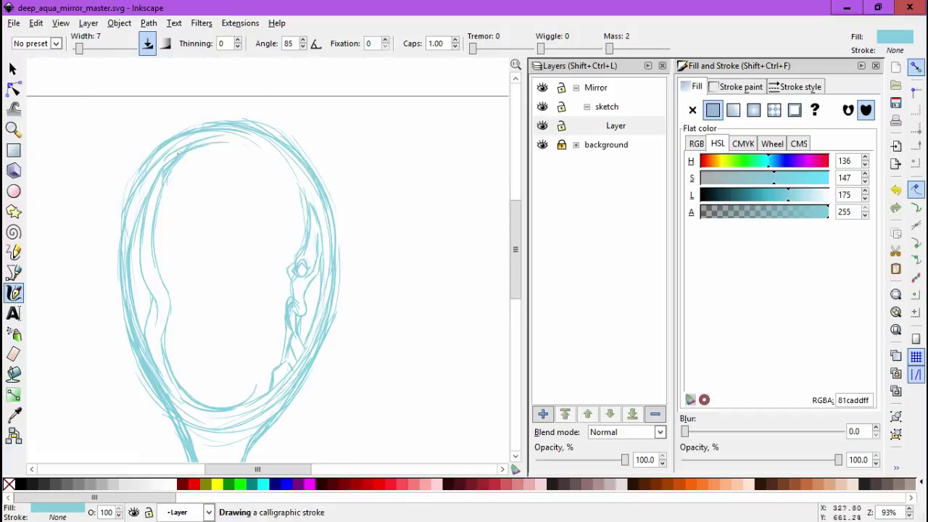
scroll(268, 261, down, 2)
scroll(268, 261, left, 1)
mouse_move(187, 171)
mouse_down()
mouse_move(166, 252)
mouse_move(236, 103)
mouse_up()
scroll(269, 261, down, 2)
drag(332, 244, 286, 270)
scroll(269, 261, up, 2)
scroll(268, 261, up, 1)
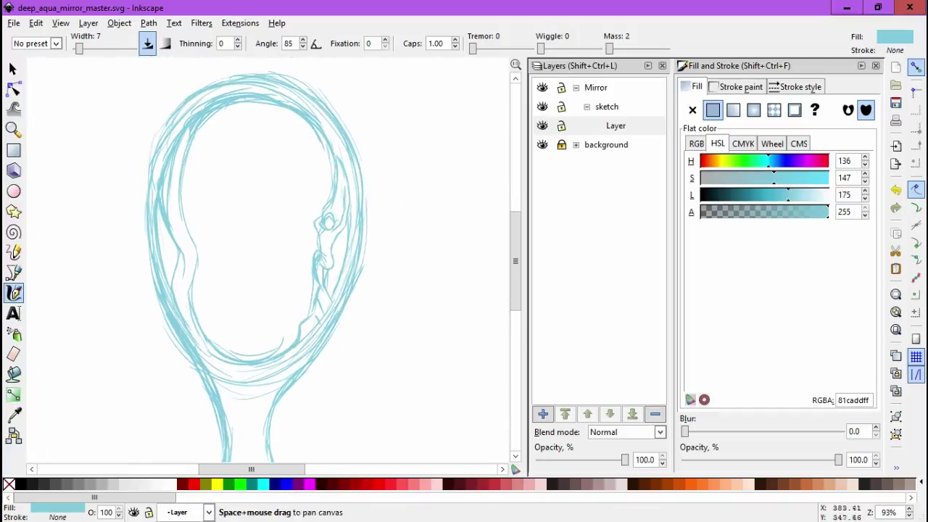
scroll(268, 261, down, 3)
scroll(268, 261, down, 3)
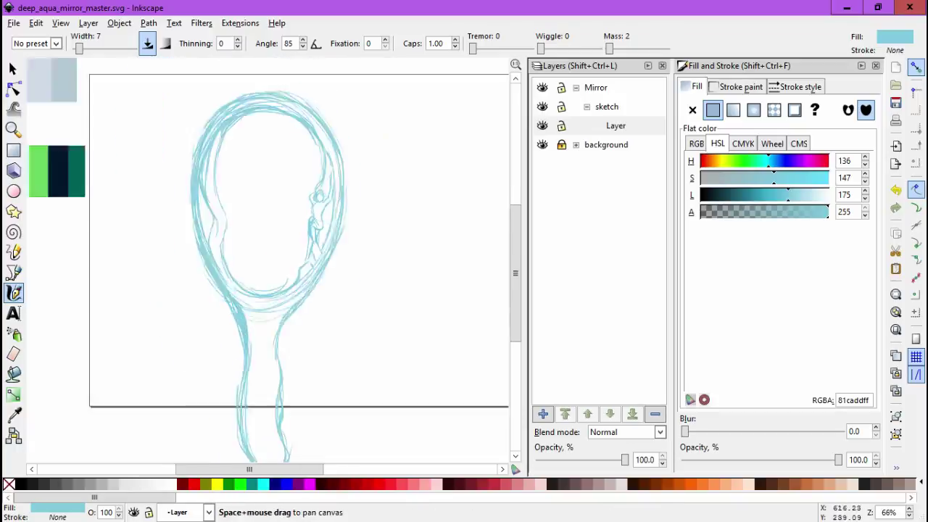
Shrink the whole mirror sketch to fit the page and fit the page in the window.
key(s)
mouse_move(185, 121)
mouse_down()
mouse_move(205, 145)
mouse_move(197, 135)
mouse_up()
key(5)
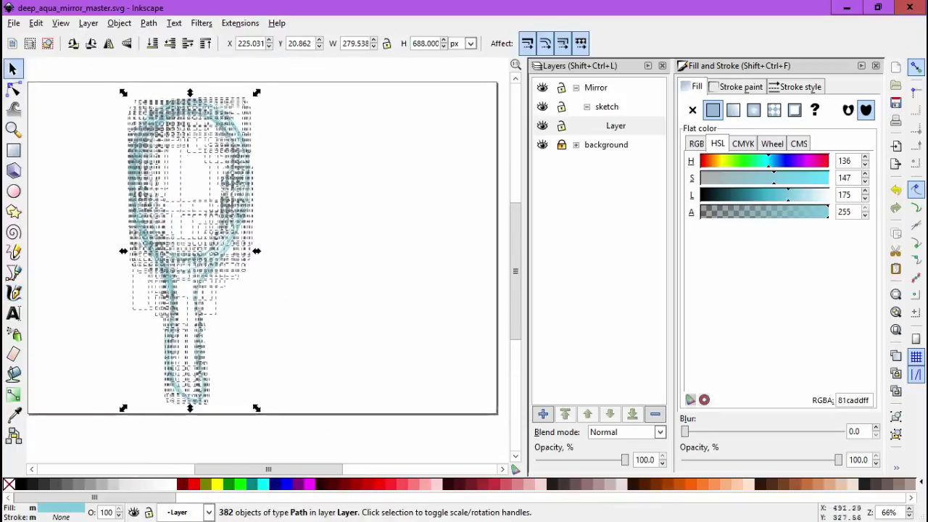
key(Escape)
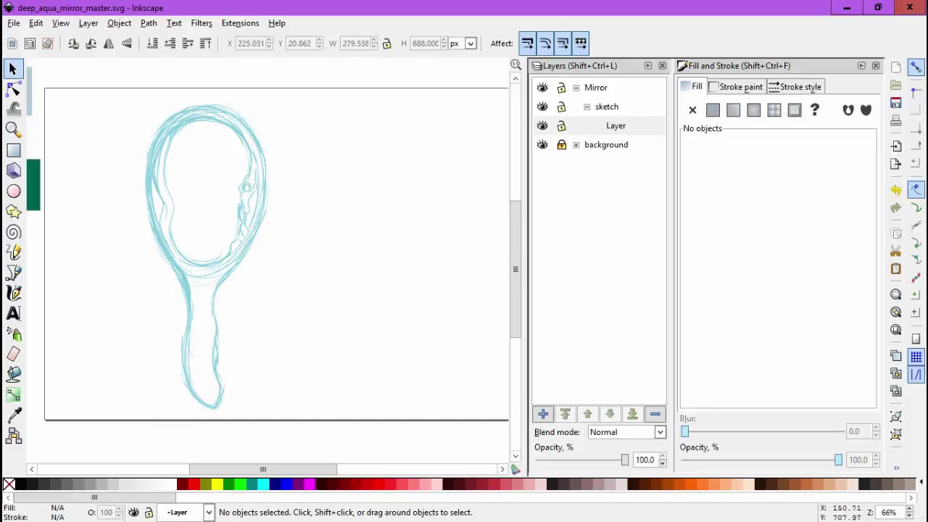
Place a copy of the mirror sketch to the right of the original.
click(262, 188)
key(space)
drag(262, 189, 440, 187)
key(Escape)
Erase the inner-edge lines and the figure from the second mirror.
scroll(468, 218, up, 1)
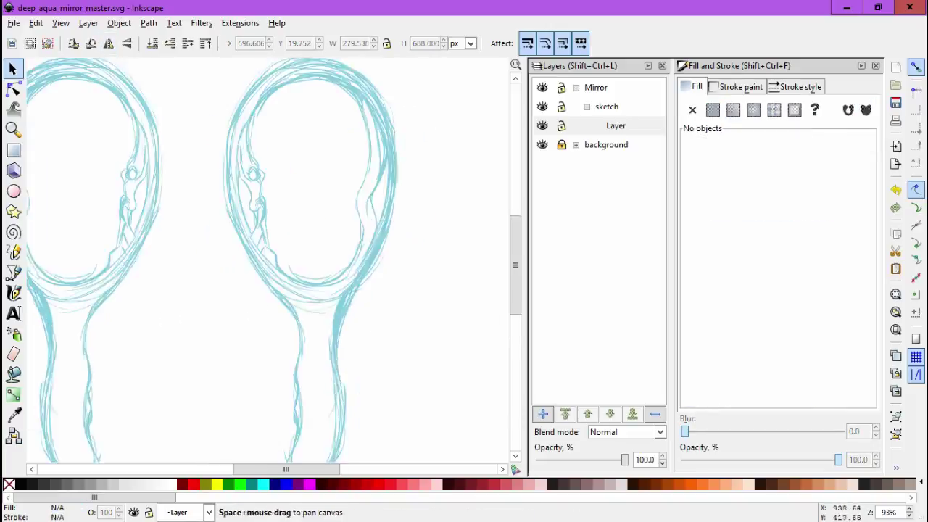
scroll(329, 93, up, 1)
drag(268, 326, 216, 130)
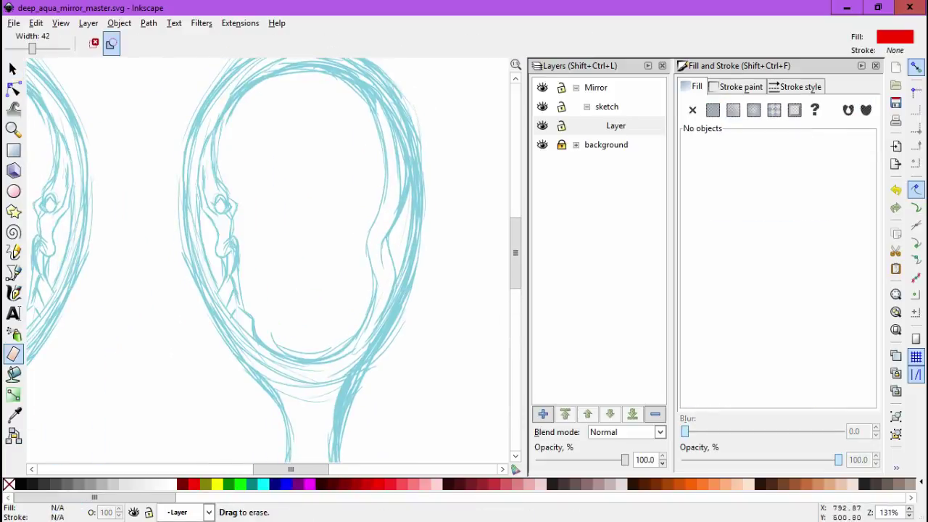
click(35, 22)
key(Escape)
drag(270, 328, 216, 132)
drag(403, 155, 467, 307)
Move and select a small leftover stroke fragment in the face.
key(space)
mouse_move(226, 174)
mouse_down()
mouse_move(282, 166)
mouse_move(261, 174)
mouse_move(232, 211)
mouse_move(305, 108)
mouse_move(276, 218)
mouse_move(290, 116)
mouse_up()
key(space)
click(221, 204)
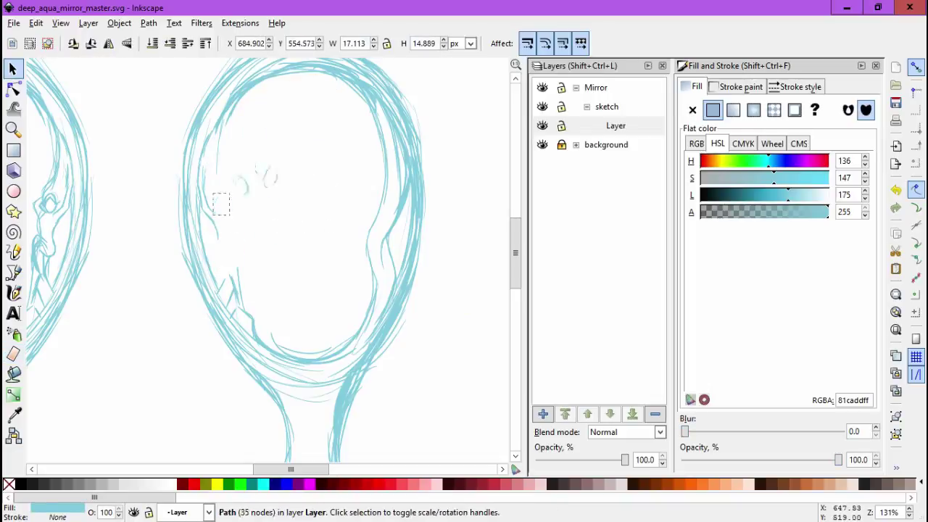
Step through the remaining face strokes with Tab and delete them.
key(Escape)
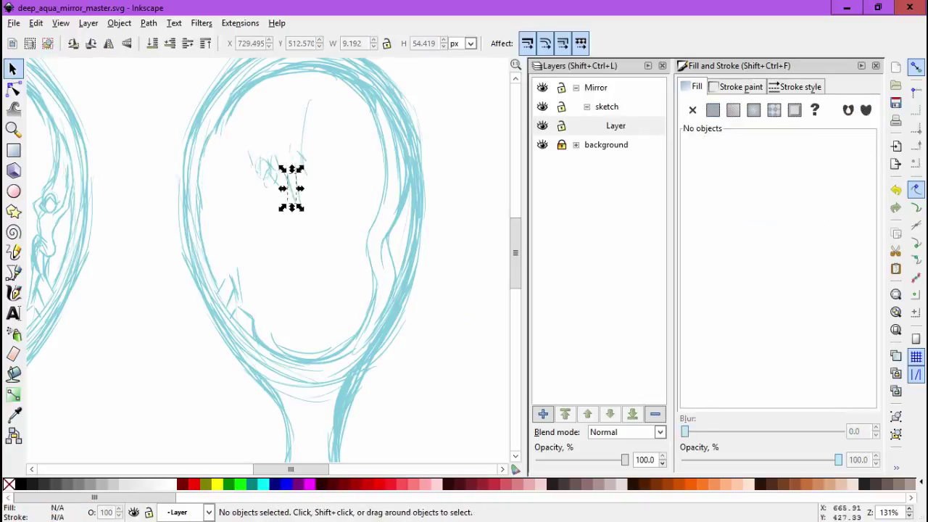
key(Tab)
key(Tab)
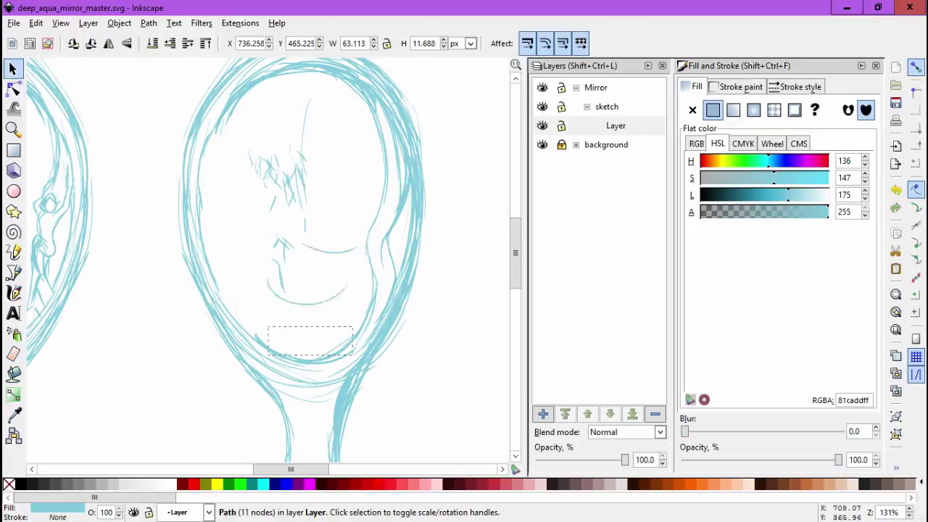
key(Delete)
key(Tab)
key(Delete)
key(Tab)
key(Tab)
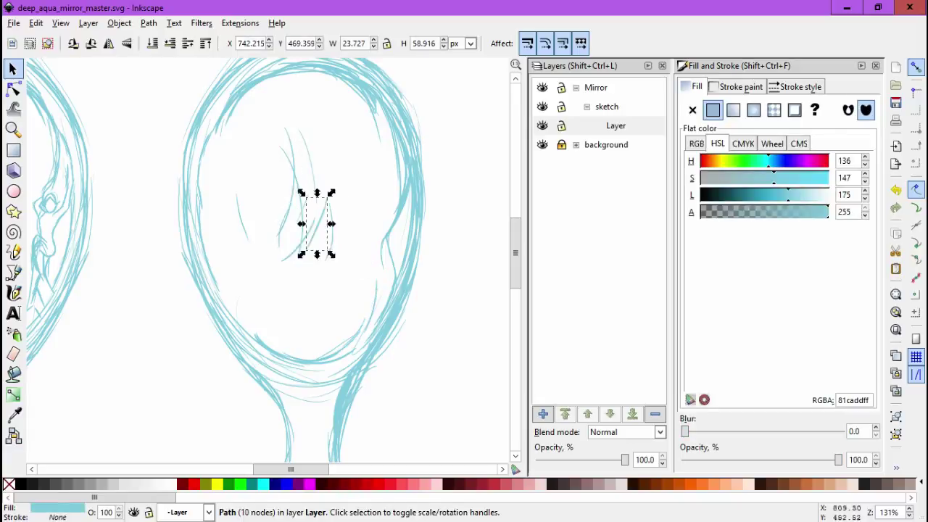
key(Delete)
key(ctrl+z)
key(ctrl+z)
key(ctrl+z)
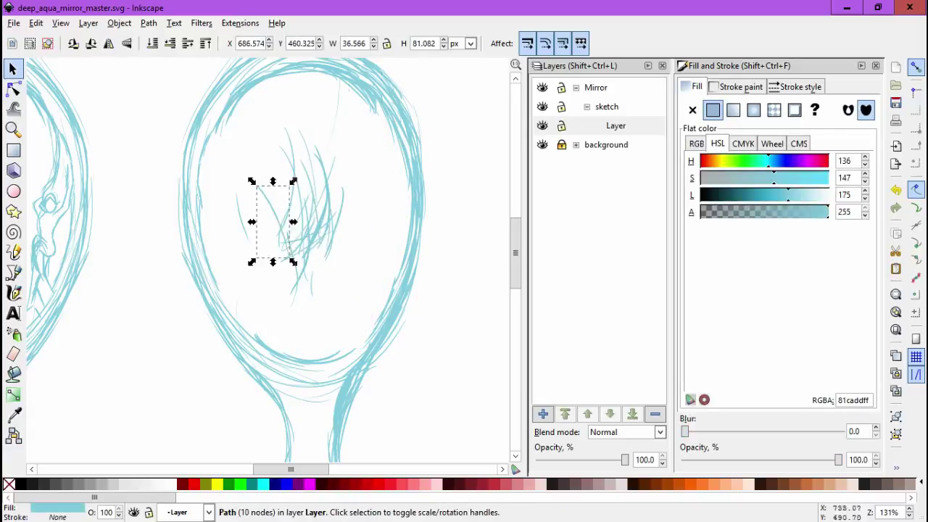
key(Tab)
key(ctrl+shift+z)
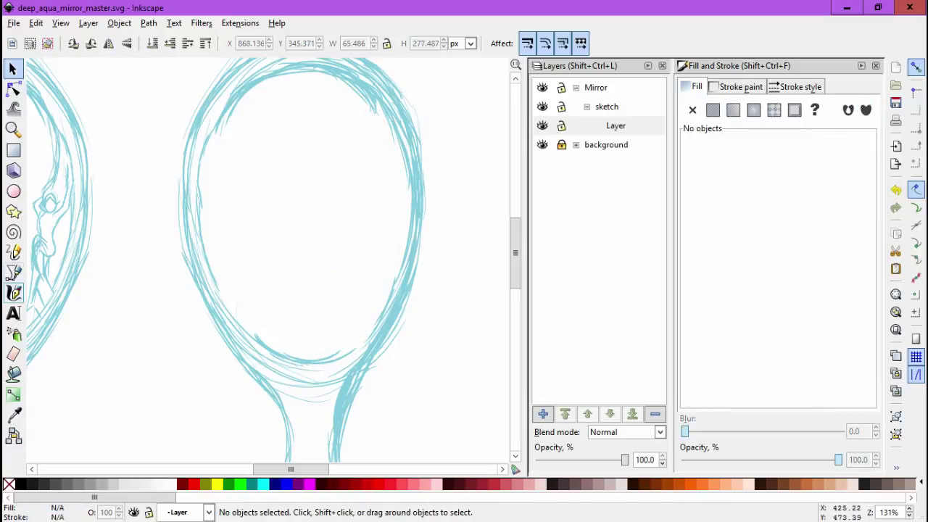
Draw the caret-shaped arrowhead strokes and move, stretch and resize them into place.
key(c)
drag(245, 170, 269, 166)
key(ctrl+z)
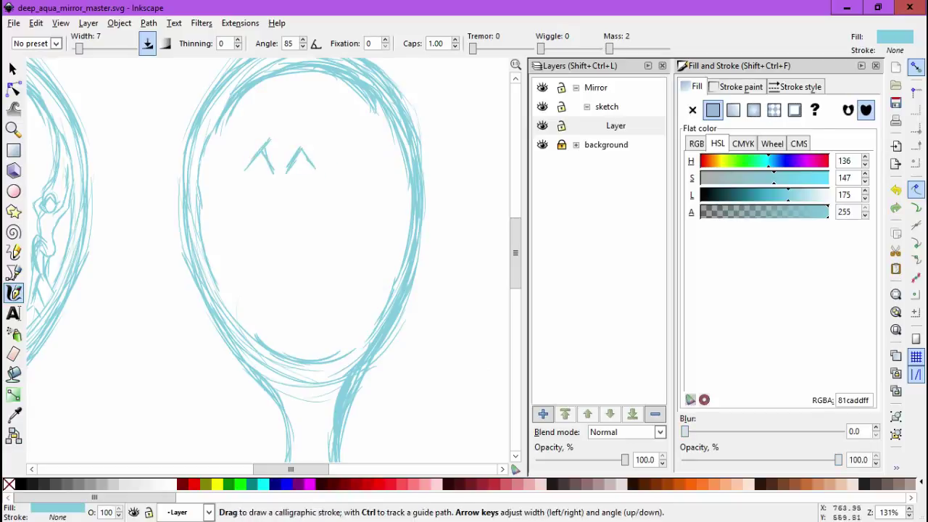
key(F1)
scroll(305, 167, up, 2)
drag(286, 189, 286, 167)
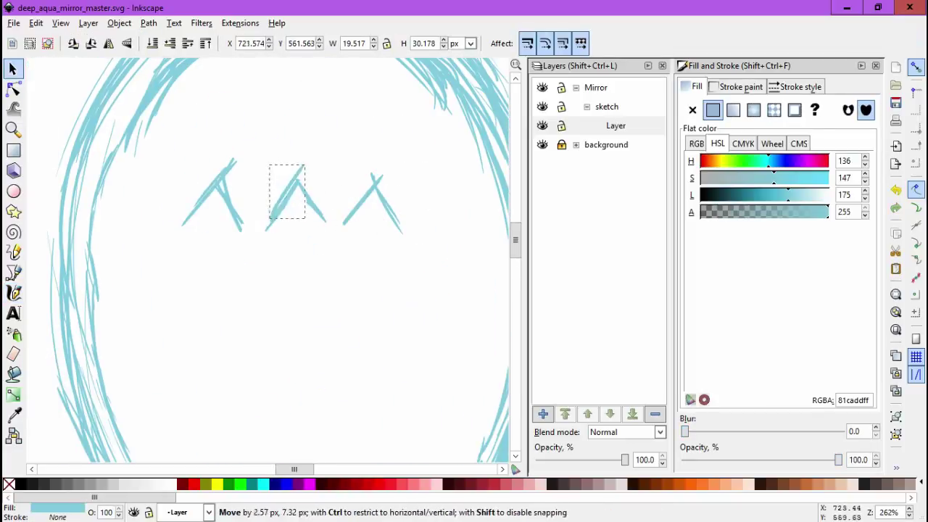
drag(276, 222, 282, 203)
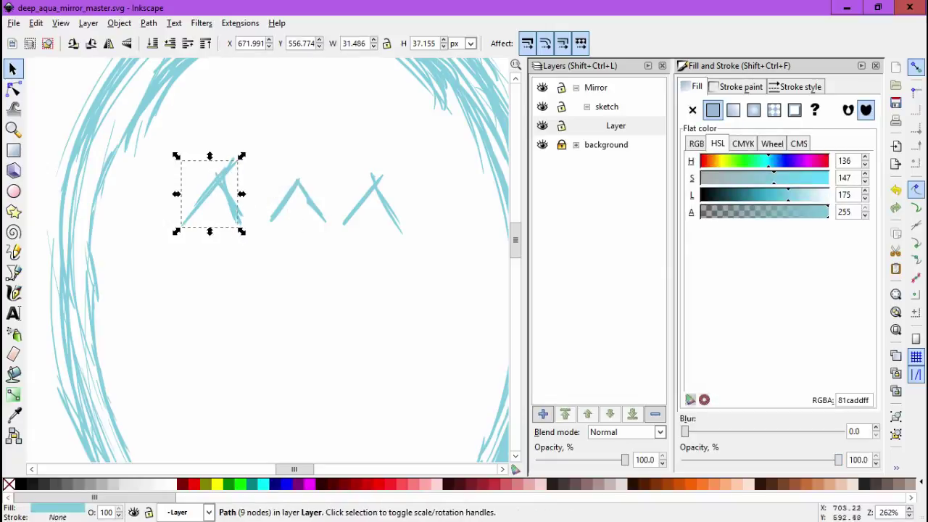
drag(241, 155, 220, 190)
key(Escape)
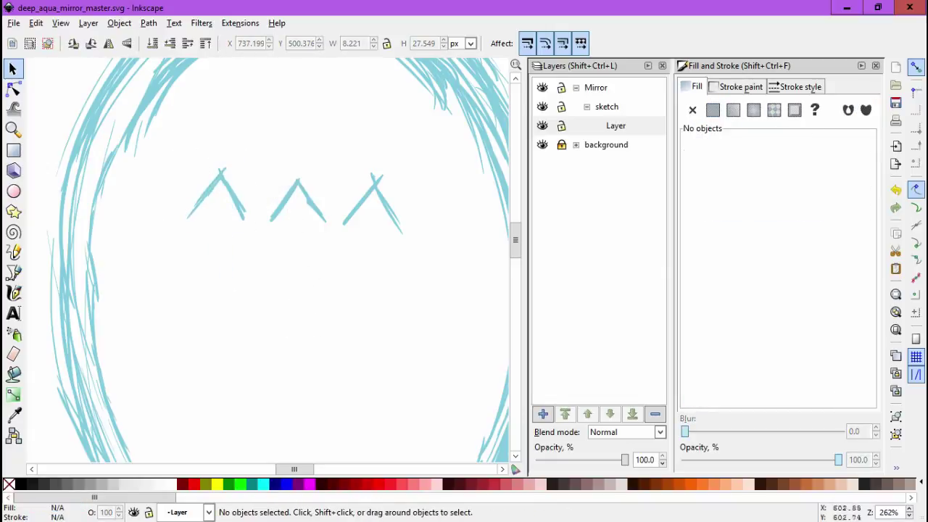
Draw the middle arrowhead's base, the U-shaped prong curve and the right prong.
key(ctrl+F6)
key(F1)
key(ctrl+a)
key(Escape)
key(shift+F6)
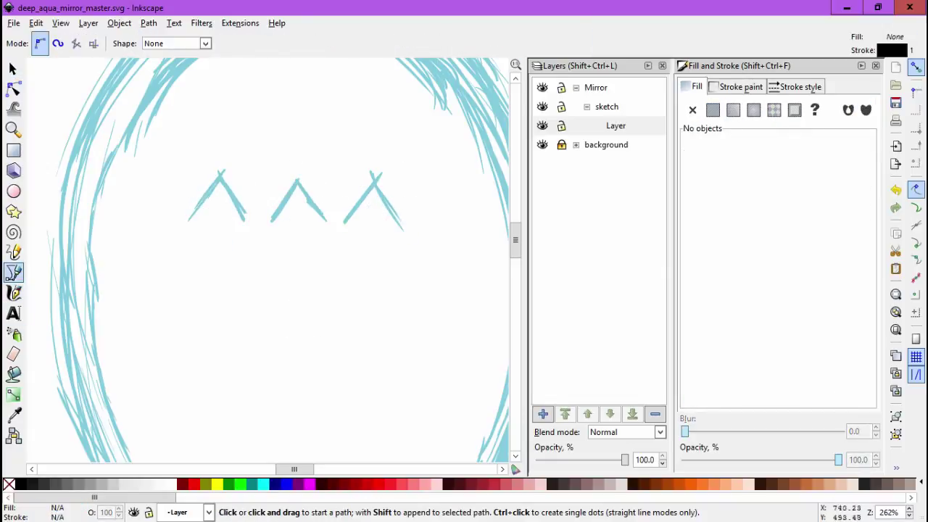
key(ctrl+F6)
drag(266, 220, 330, 219)
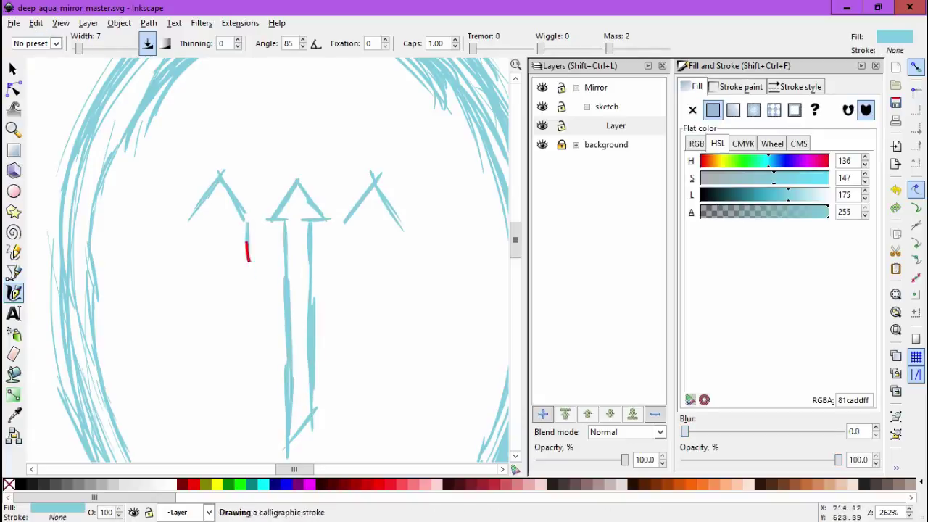
drag(248, 259, 348, 251)
drag(316, 329, 371, 216)
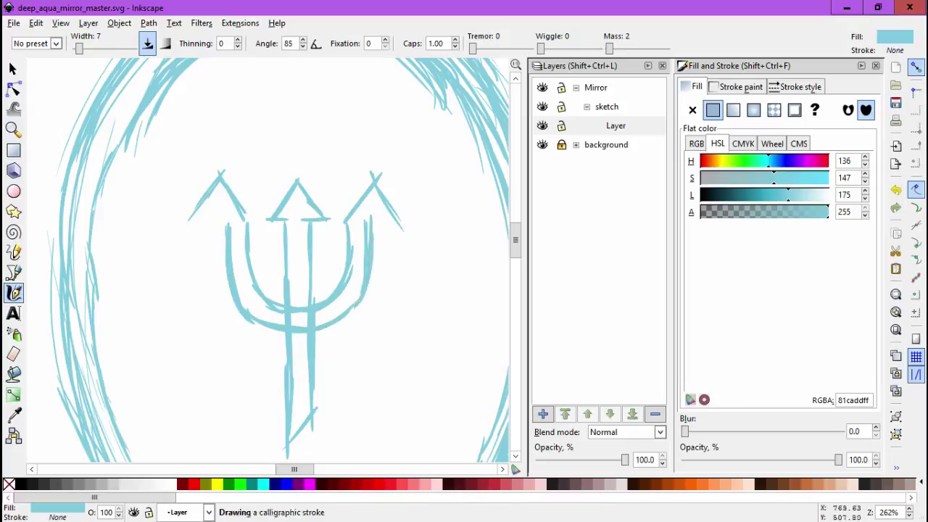
Replace the side arrowheads with Ctrl+D duplicates of the middle arrowhead.
key(F1)
click(218, 192)
key(Delete)
click(373, 197)
key(Delete)
drag(265, 173, 335, 226)
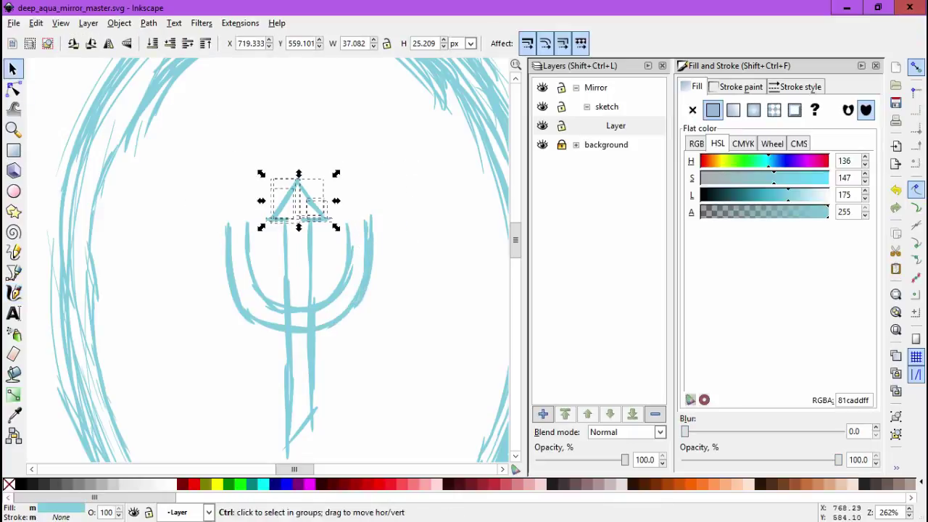
key(ctrl+d)
mouse_move(298, 199)
mouse_down()
mouse_move(362, 200)
mouse_move(232, 200)
mouse_up()
key(ctrl+d)
key(Escape)
Draw a horizontal crossbar across the trident shaft and nudge it into place.
key(ctrl+F6)
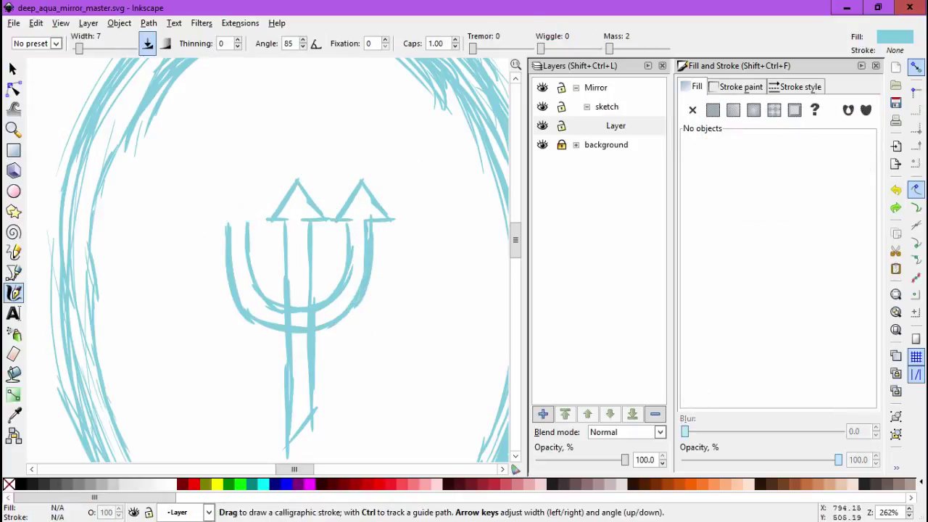
mouse_move(290, 370)
mouse_down()
mouse_move(261, 276)
mouse_move(334, 270)
mouse_up()
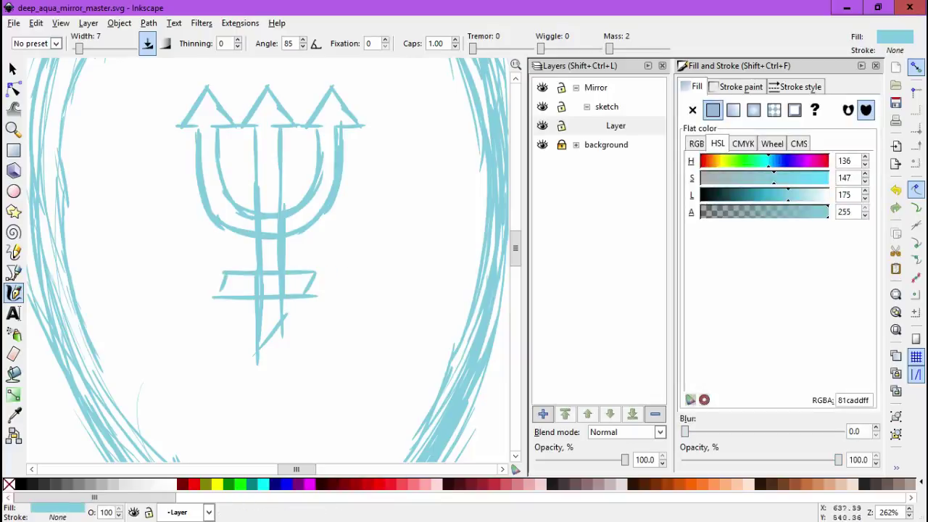
key(F1)
key(Right)
key(Escape)
Zoom out to the whole page and select every path with Ctrl+A.
key(minus)
key(minus)
key(ctrl+a)
key(Escape)
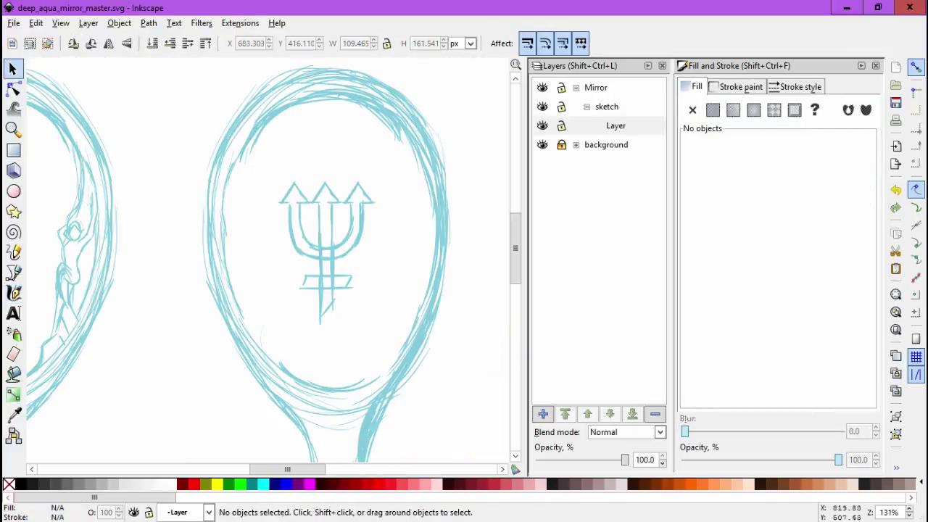
key(minus)
key(minus)
key(minus)
key(ctrl+a)
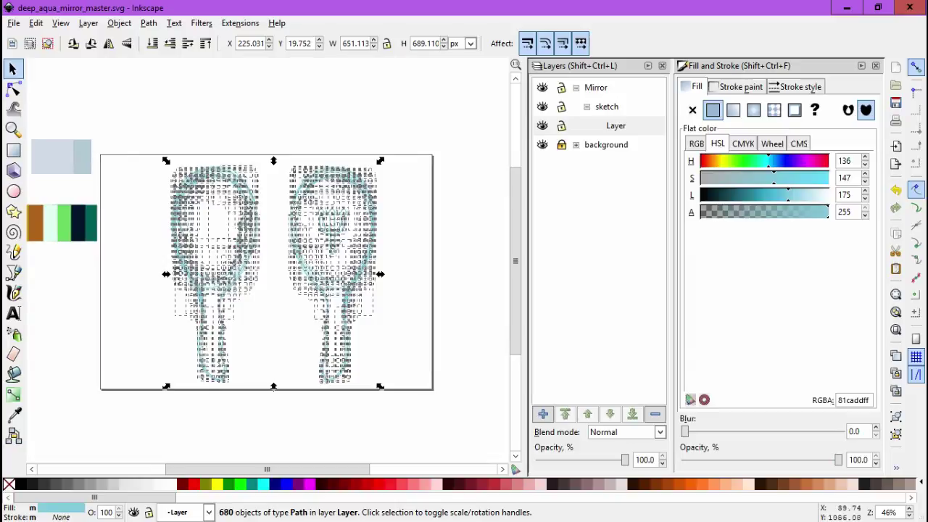
Group all the sketch paths and nudge the group slightly up-left.
key(ctrl+g)
drag(218, 217, 210, 214)
key(Escape)
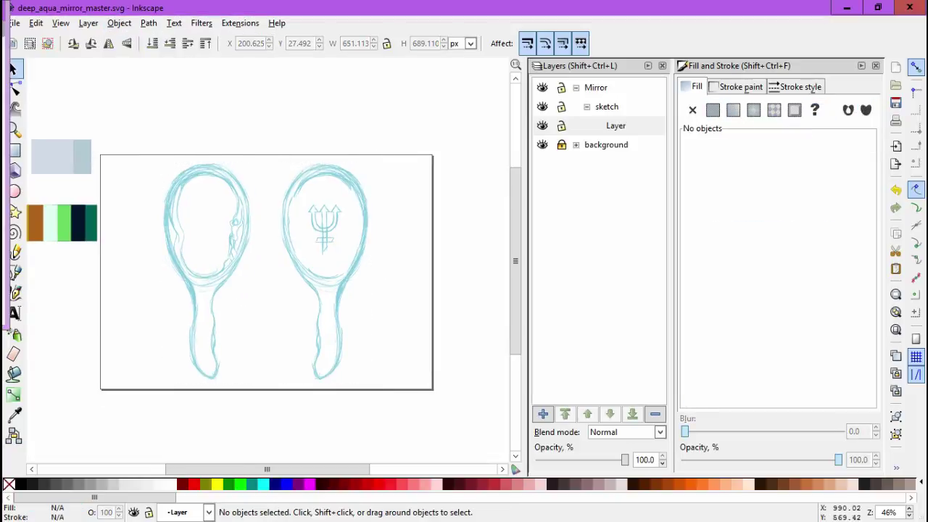
Under the Mirror layer, add a 'line+color' sublayer and another sublayer inside it.
click(587, 106)
click(596, 87)
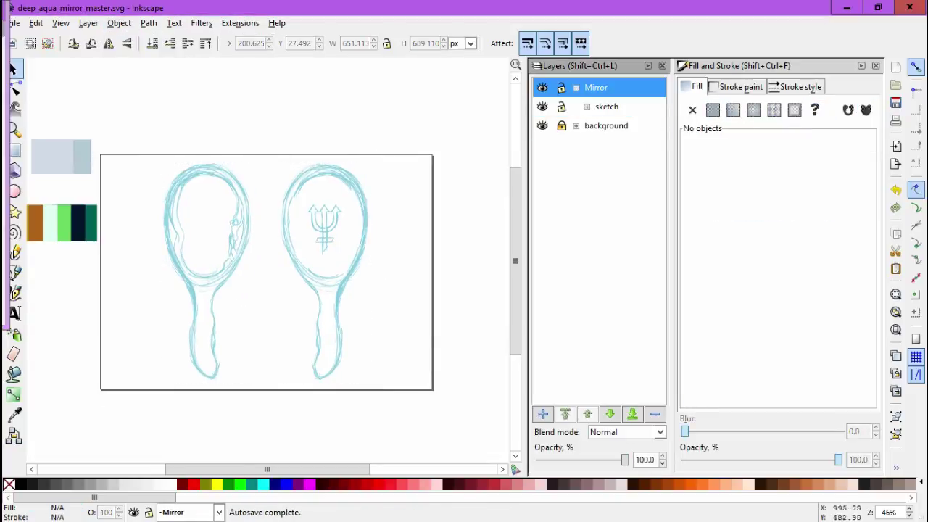
key(ctrl+shift+n)
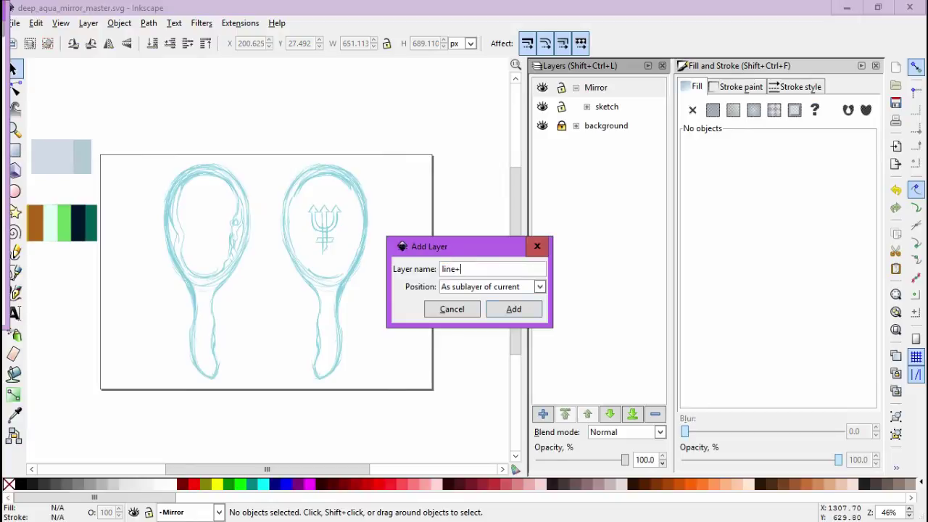
text(line+color)
key(Return)
key(ctrl+shift+n)
key(Return)
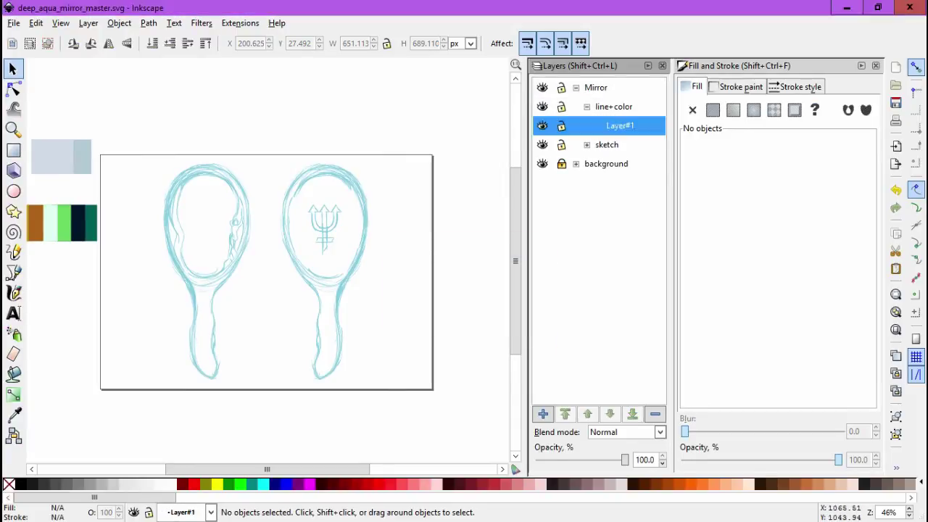
Draw an ellipse, convert it to a path with no fill and black stroke, and place it on the left mirror face.
key(b)
click(225, 242)
key(Escape)
key(plus)
key(plus)
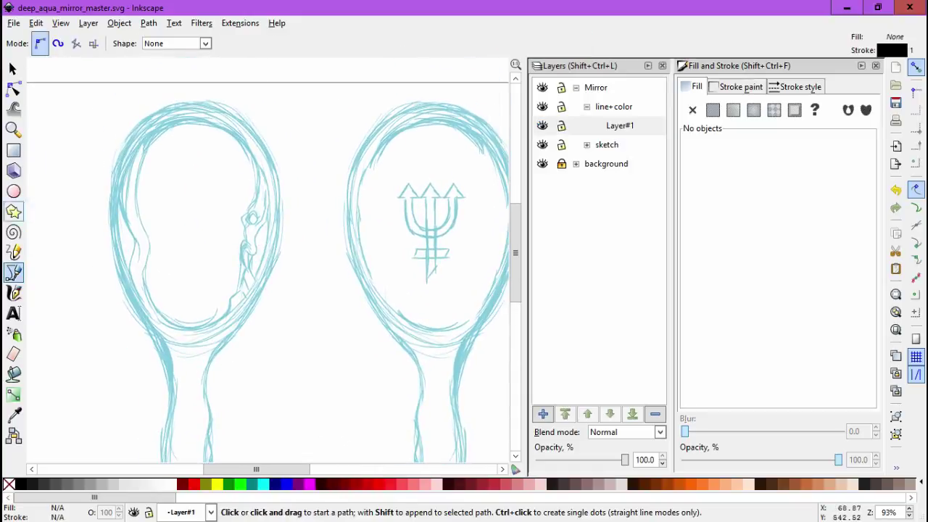
key(e)
drag(195, 101, 369, 351)
key(n)
click(148, 23)
click(182, 39)
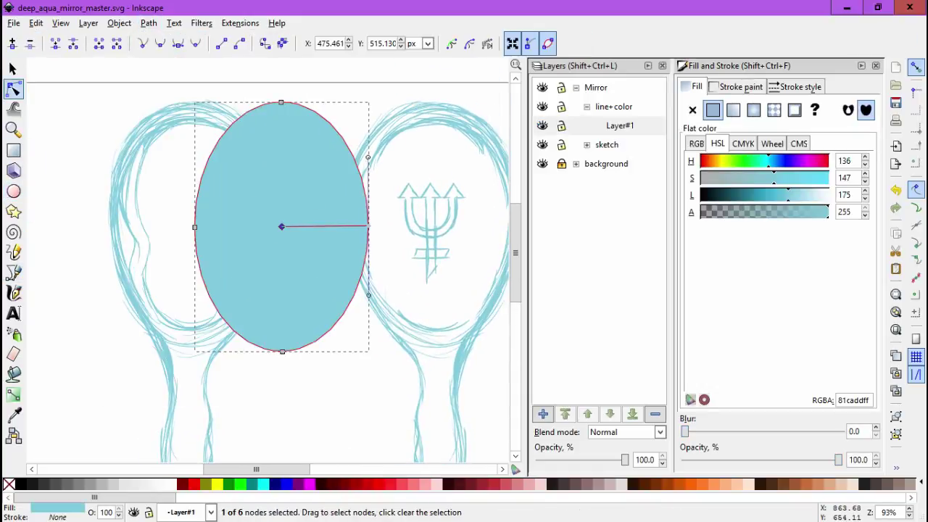
click(8, 485)
shift+click(20, 484)
key(s)
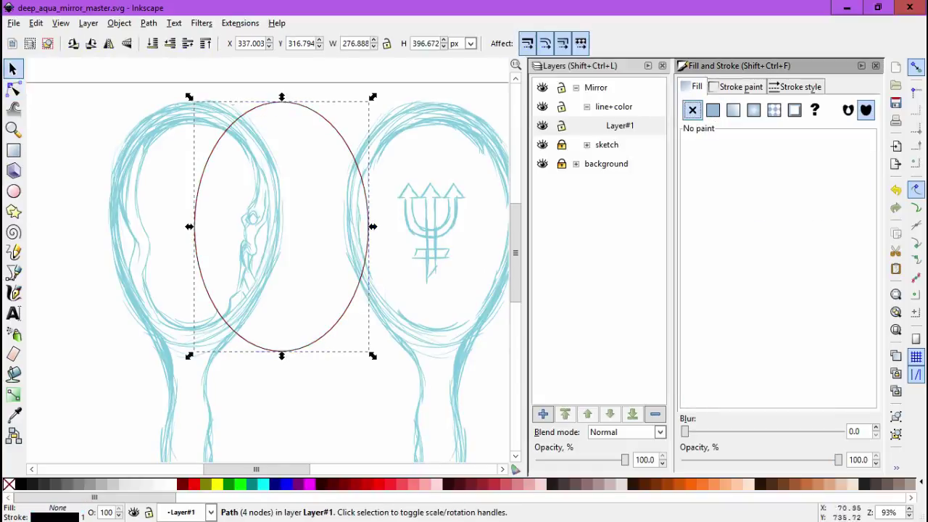
drag(352, 152, 262, 150)
Pull the ellipse's bottom node down and add a node to form the handle's neck.
scroll(218, 312, down, 1)
key(n)
scroll(218, 312, up, 1)
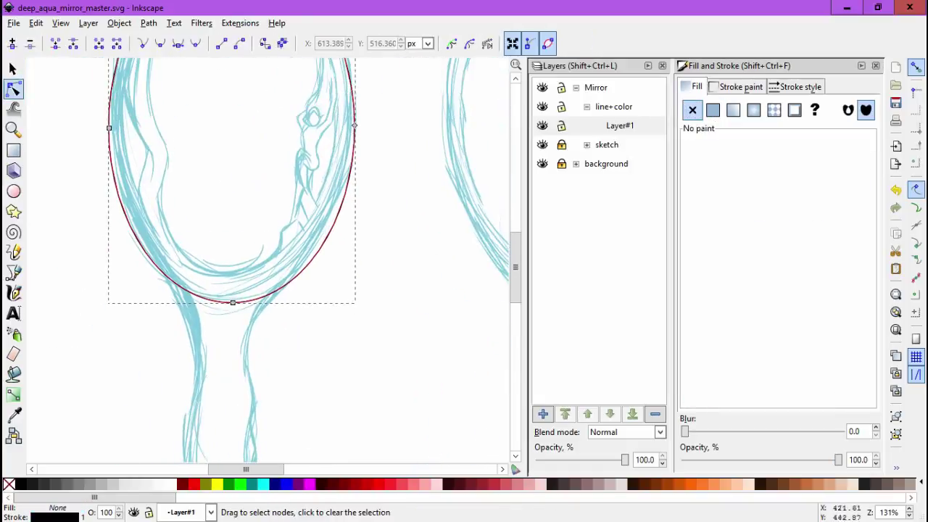
click(56, 43)
drag(472, 166, 224, 352)
drag(356, 253, 218, 312)
drag(269, 200, 68, 329)
key(space)
scroll(217, 217, up, 1)
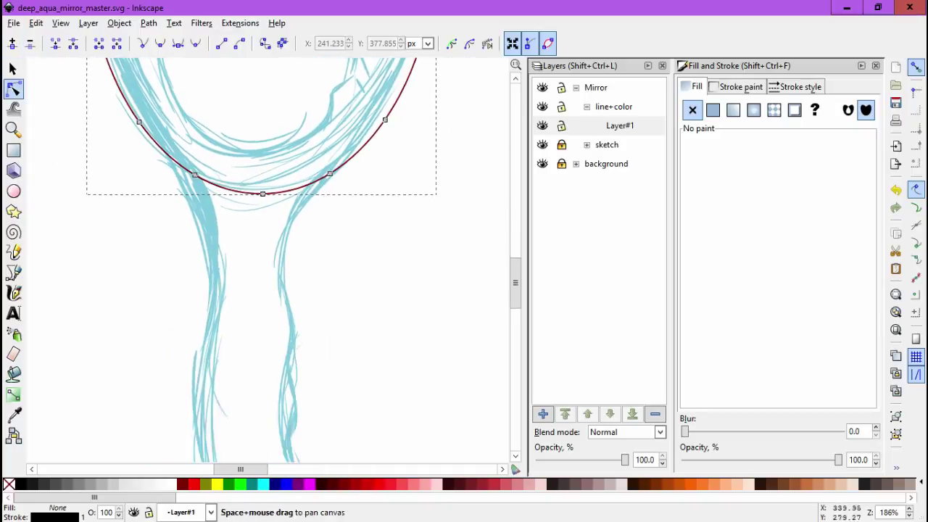
drag(264, 149, 234, 209)
double_click(304, 158)
drag(304, 158, 296, 208)
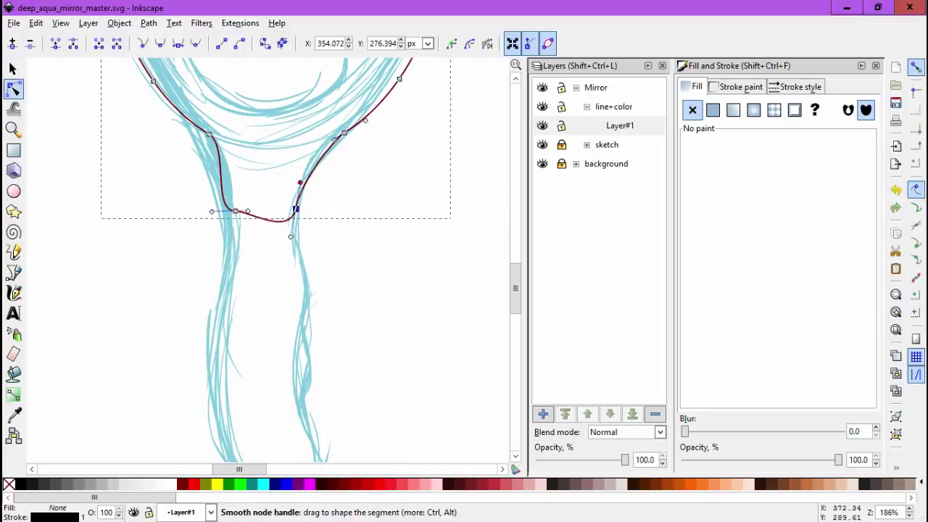
Stretch the path's lower nodes down into a long handle.
scroll(295, 209, right, 1)
drag(200, 201, 362, 288)
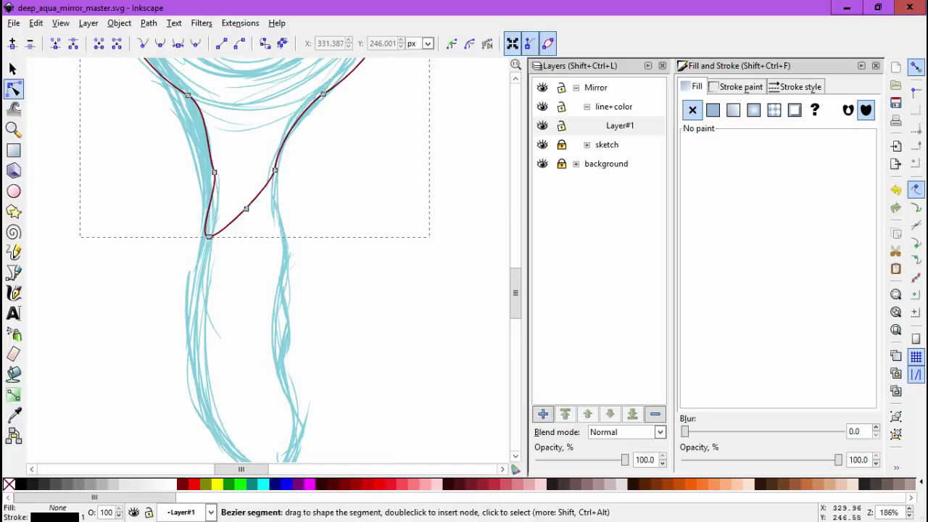
drag(269, 185, 280, 273)
scroll(281, 273, down, 3)
drag(196, 270, 200, 275)
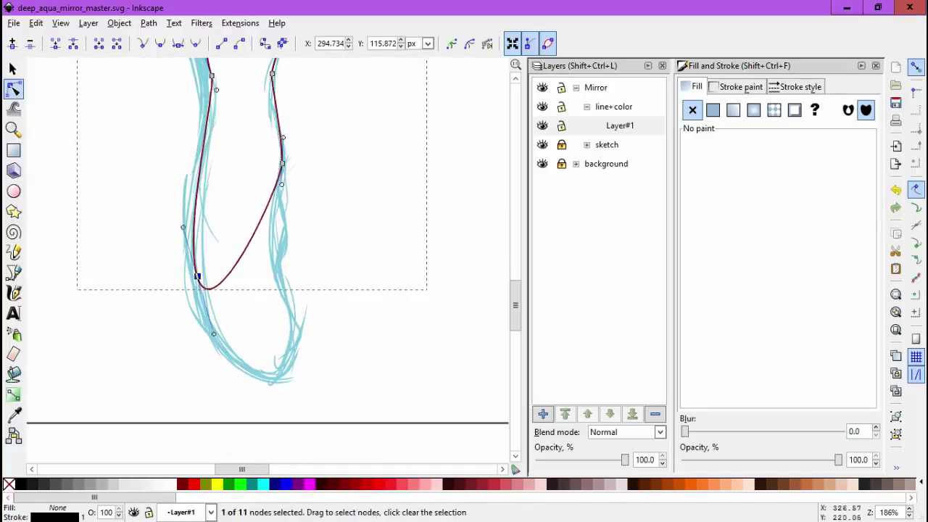
scroll(245, 420, up, 3)
key(space)
drag(227, 204, 186, 120)
drag(253, 287, 254, 239)
click(223, 211)
Add nodes and reshape the handle's lower right edge and end to follow the sketch.
double_click(234, 145)
scroll(233, 145, up, 1)
key(space)
drag(246, 206, 209, 109)
drag(228, 155, 234, 224)
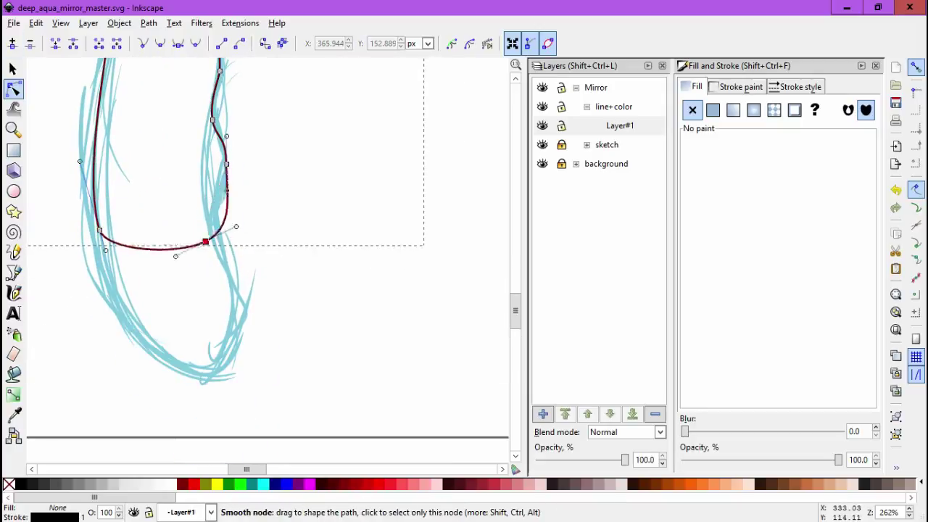
drag(93, 217, 300, 331)
drag(171, 298, 268, 372)
click(206, 376)
double_click(230, 308)
drag(231, 308, 245, 312)
Fine-tune the nodes along the handle's right edge.
scroll(239, 254, up, 1)
click(239, 205)
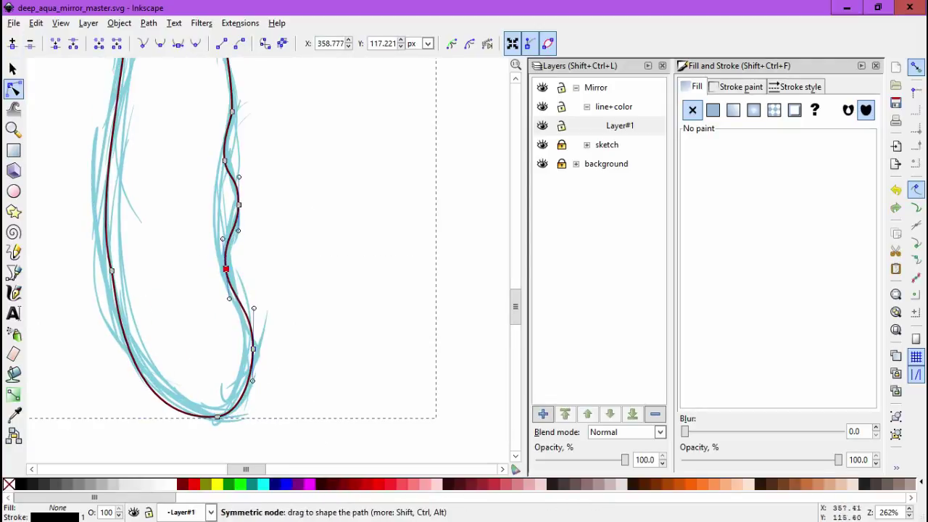
drag(238, 204, 240, 212)
scroll(239, 184, up, 3)
click(233, 190)
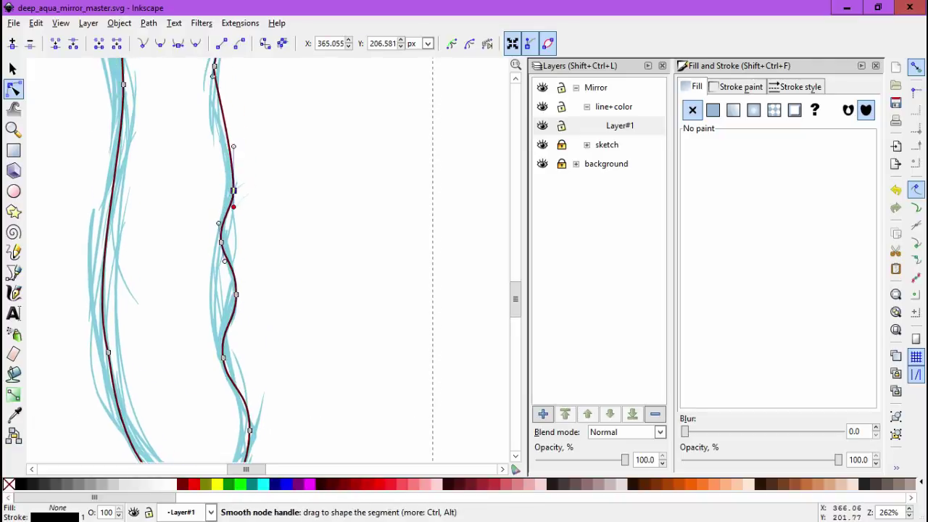
scroll(233, 206, down, 3)
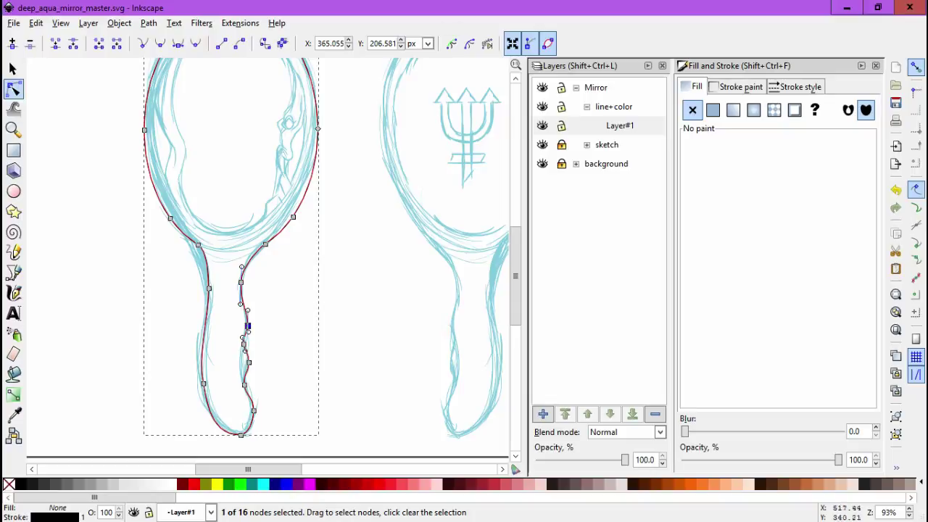
Shrink the left mirror outline slightly to fit the sketch.
key(plus)
key(plus)
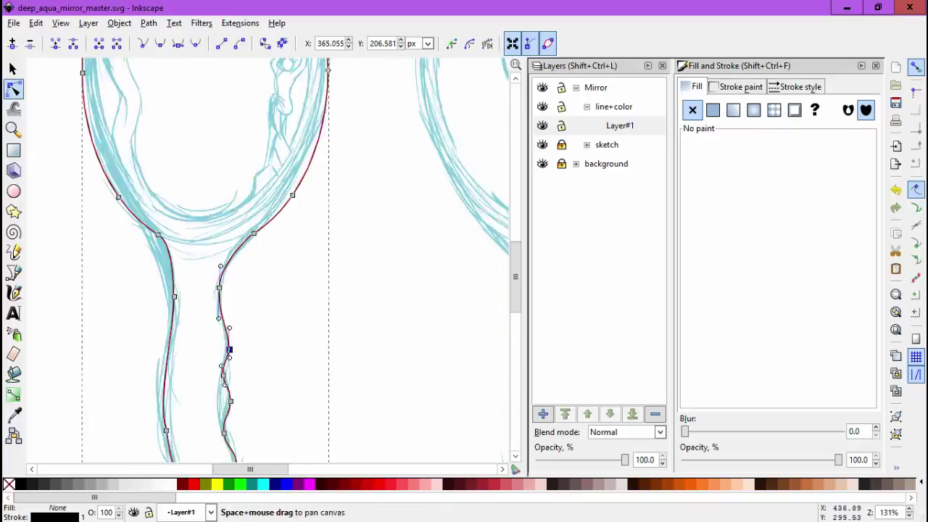
key(b)
key(s)
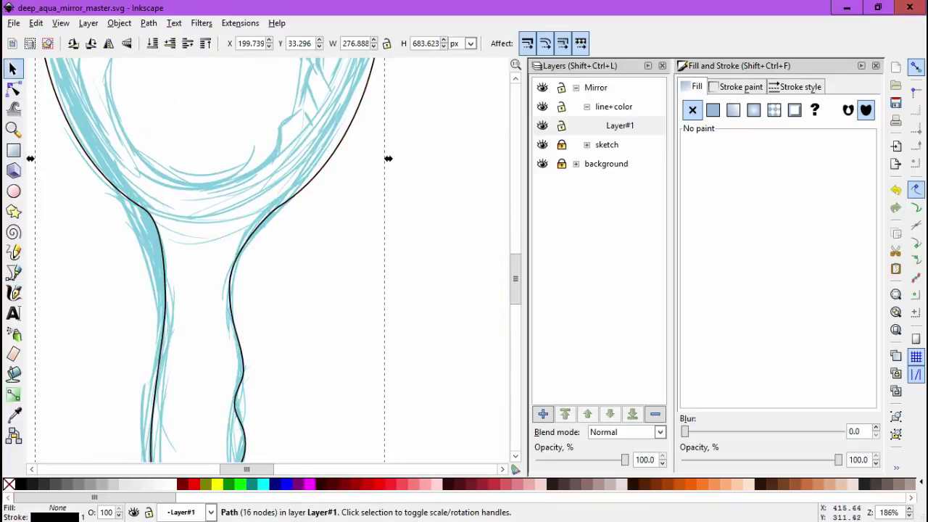
key(minus)
key(minus)
drag(349, 88, 335, 101)
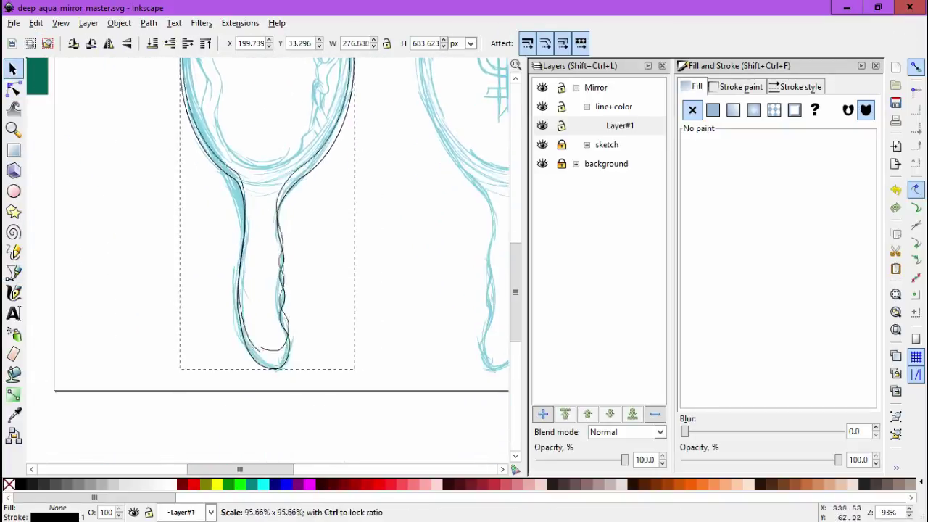
drag(254, 218, 255, 208)
Delete the handle's lower nodes and round its bottom into a smooth U curve.
key(n)
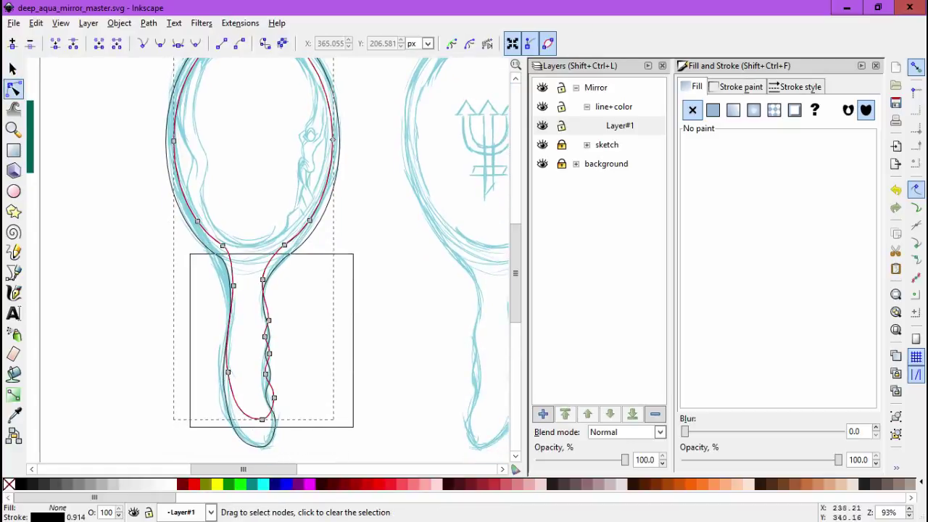
drag(353, 426, 353, 426)
key(Delete)
drag(409, 373, 257, 279)
scroll(272, 241, up, 3)
drag(141, 442, 240, 269)
scroll(95, 308, up, 1)
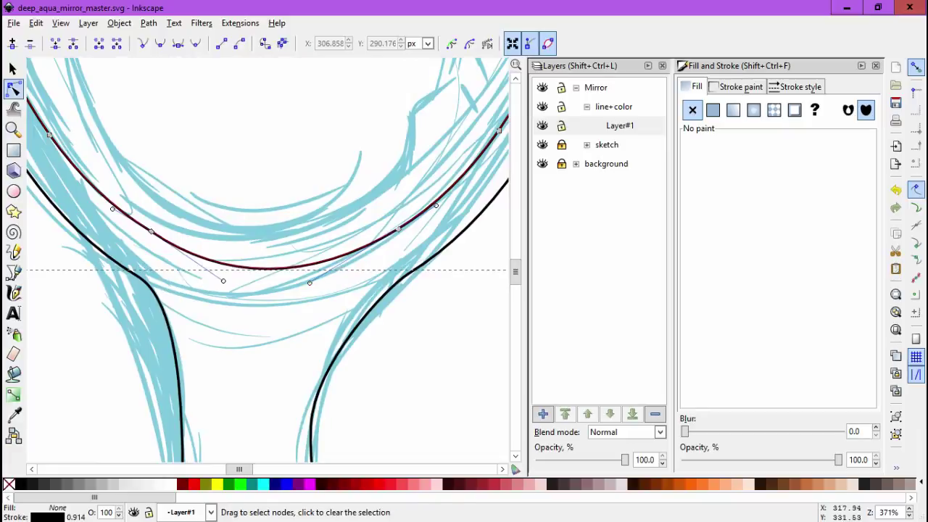
click(266, 327)
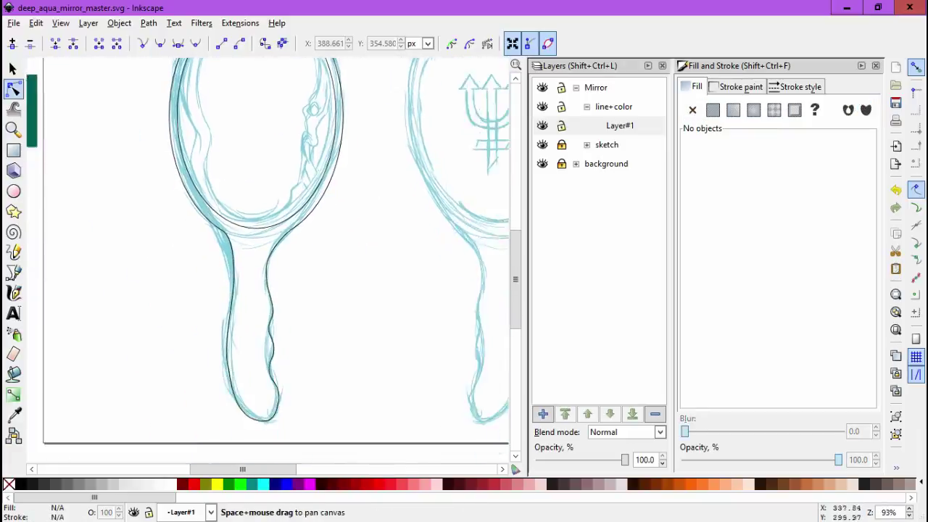
Convert the mirror's outer outline to a path with Path > Object to Path.
key(minus)
key(ctrl+a)
key(ctrl+shift+c)
key(Escape)
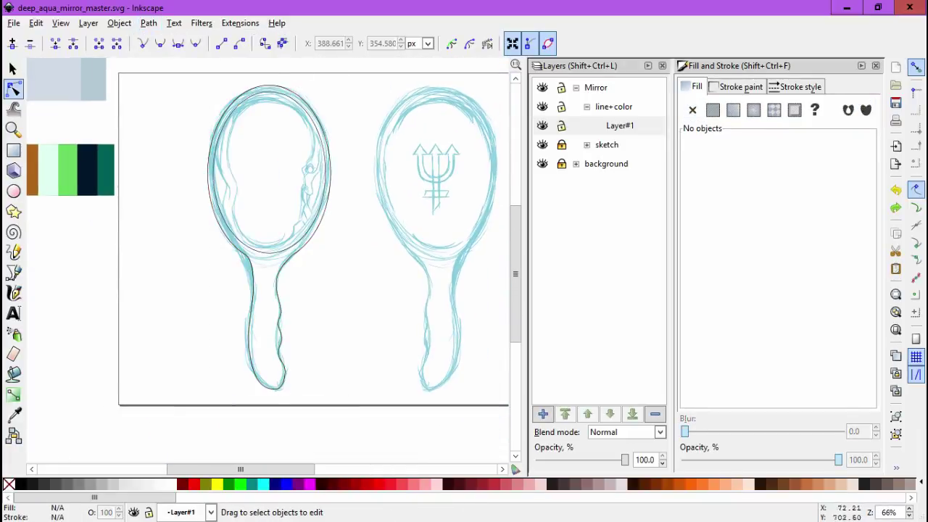
click(328, 171)
key(alt+p)
key(Return)
Try duplicating the outline onto the right mirror, undo it, and reselect the left outline.
key(s)
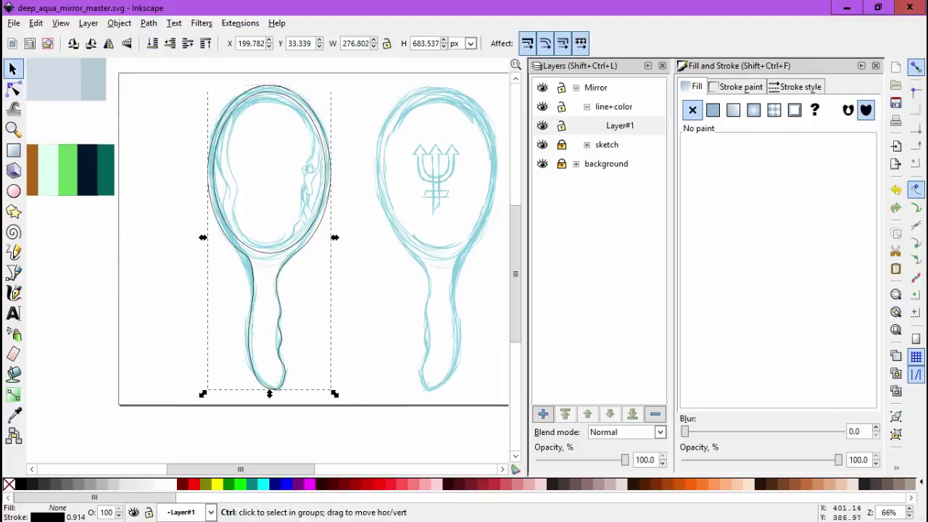
key(ctrl+d)
mouse_move(242, 266)
mouse_down()
mouse_move(438, 266)
mouse_move(413, 251)
mouse_up()
key(Escape)
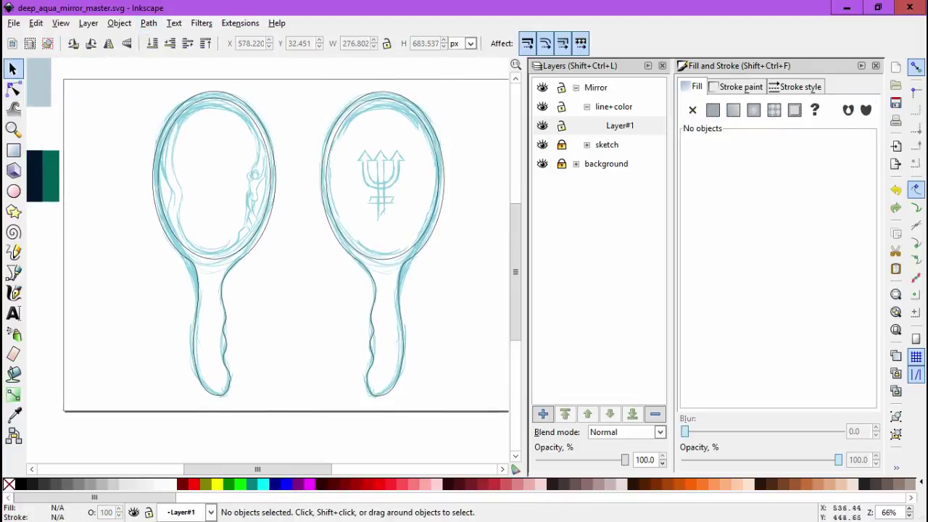
key(ctrl+z)
key(ctrl+z)
click(197, 275)
click(197, 275)
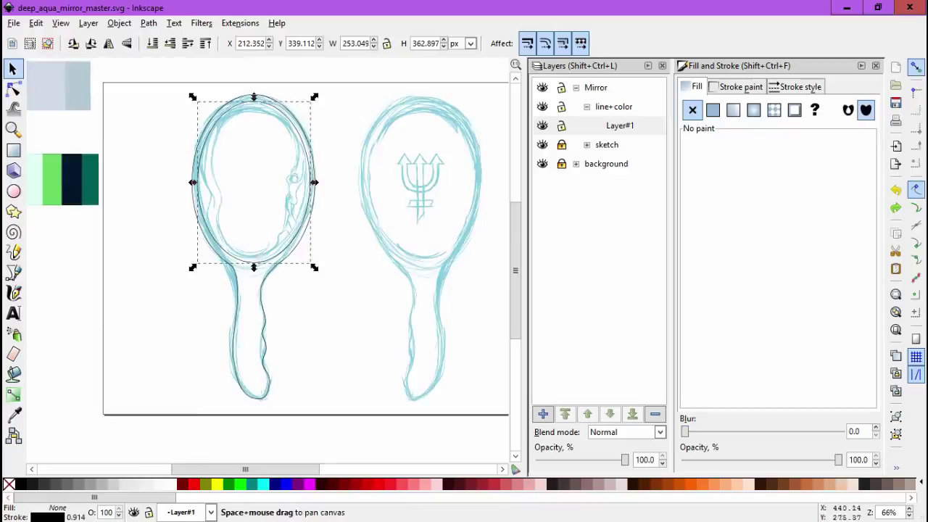
scroll(208, 277, up, 6)
Draw a small closed triangle at the left mirror's neck and pull its bottom point lower.
key(b)
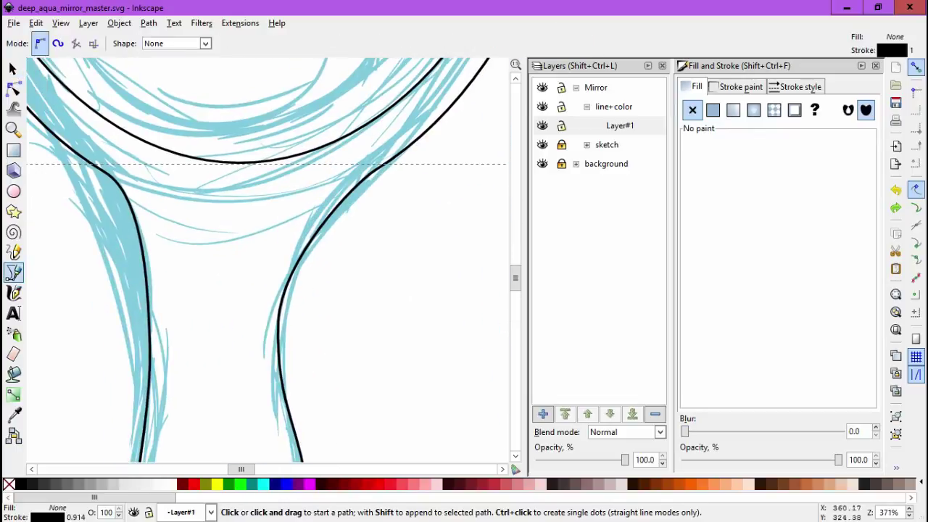
click(164, 188)
drag(306, 189, 326, 182)
key(Return)
scroll(206, 254, down, 3)
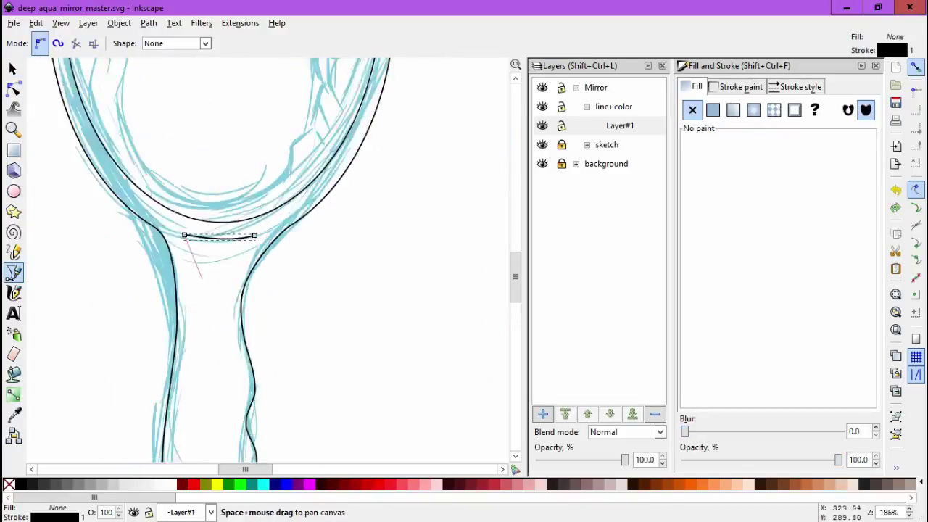
scroll(206, 254, up, 3)
double_click(231, 301)
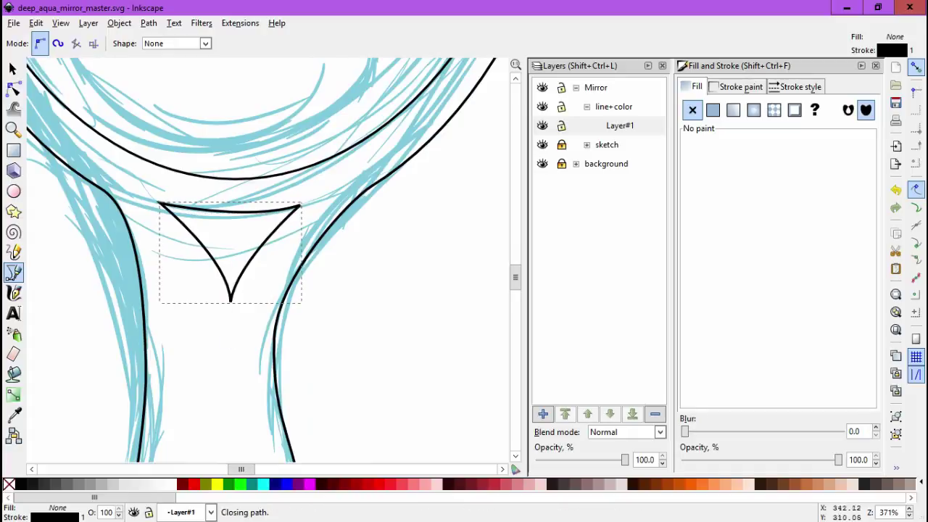
key(n)
drag(231, 301, 242, 330)
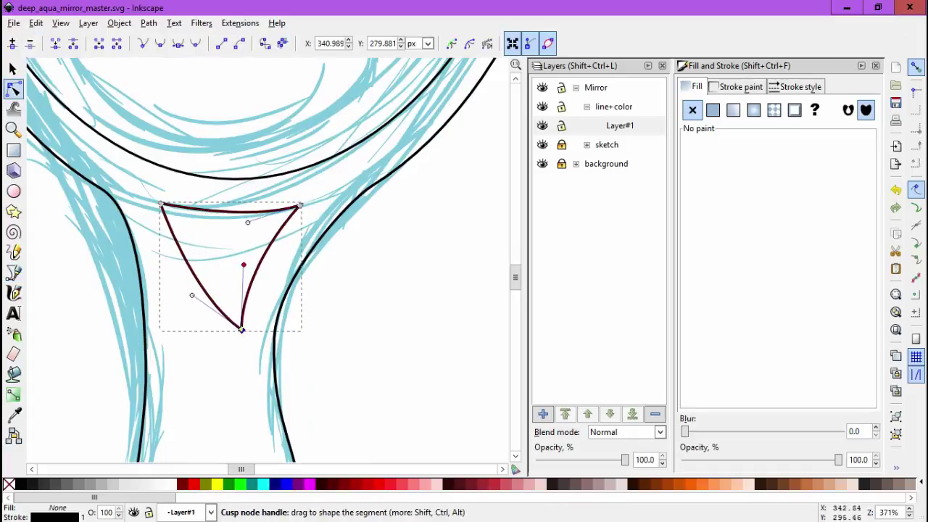
key(Escape)
scroll(246, 286, down, 4)
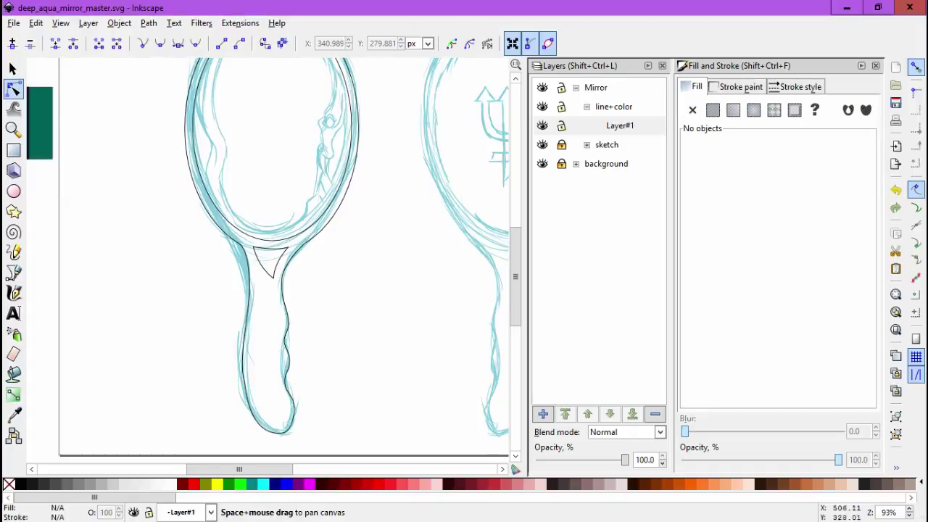
scroll(268, 262, up, 2)
click(194, 268)
key(Escape)
scroll(312, 269, down, 4)
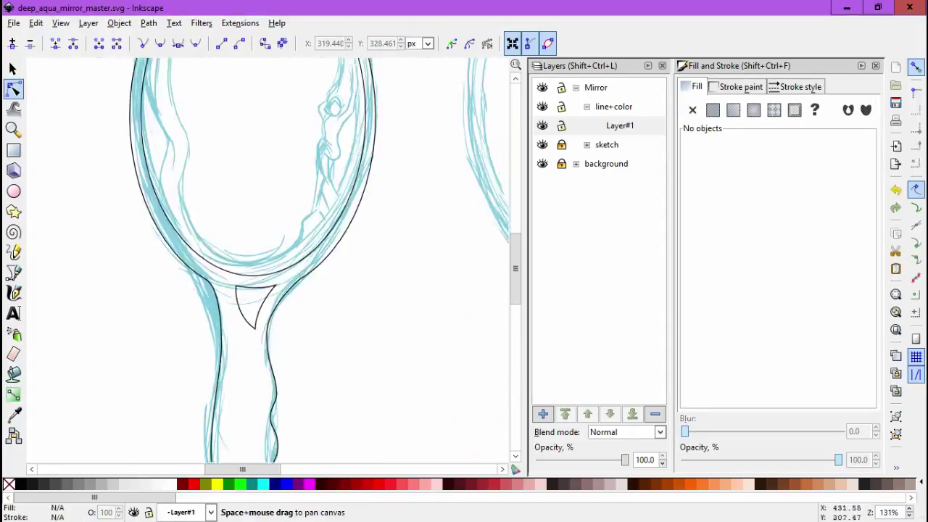
Hide the sketch layer, combine the outline paths, and move a duplicate onto the right sketch.
click(543, 144)
drag(215, 124, 352, 383)
key(ctrl+k)
key(s)
key(ctrl+d)
drag(304, 246, 422, 247)
scroll(422, 246, up, 1)
shift+click(312, 288)
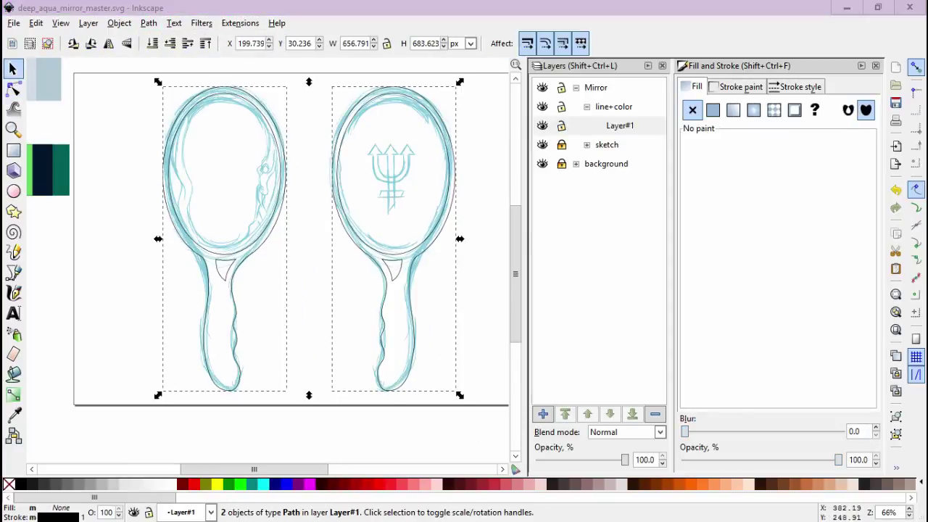
key(Escape)
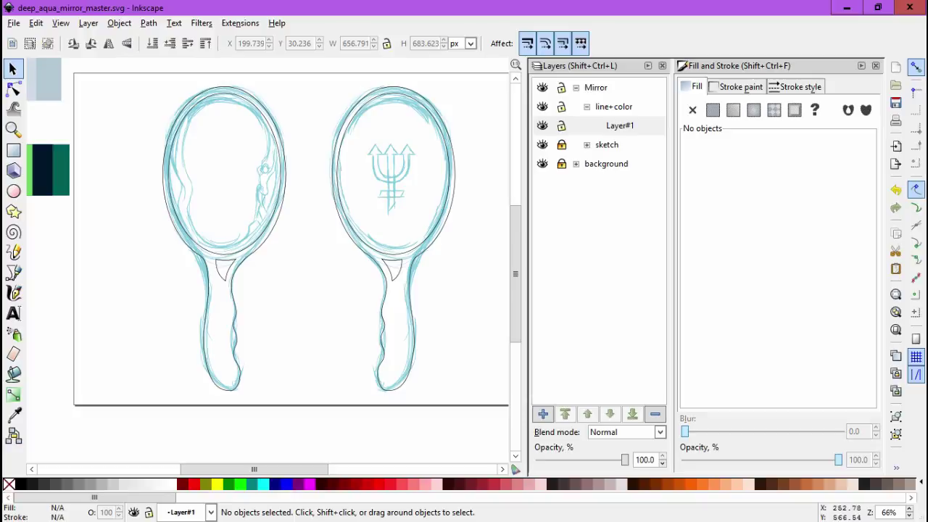
Flip the mirror outlines horizontally and delete the right mirror's extra dark outlines.
key(Tab)
key(h)
key(Tab)
key(h)
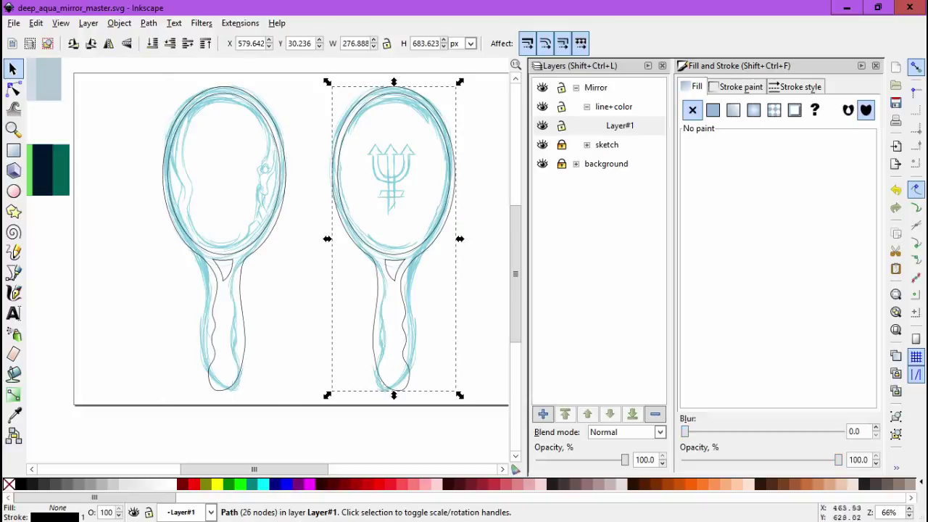
key(alt+p)
key(Escape)
key(Tab)
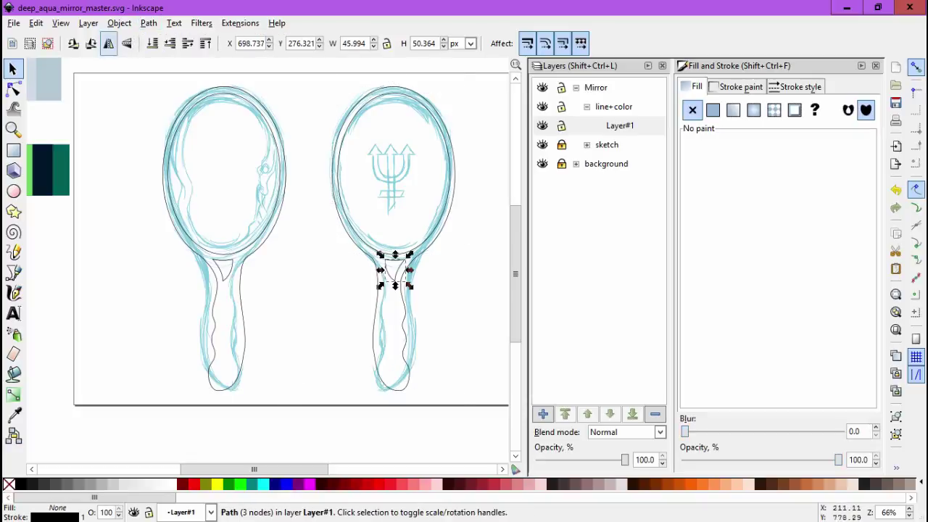
key(Tab)
key(alt+p)
key(Escape)
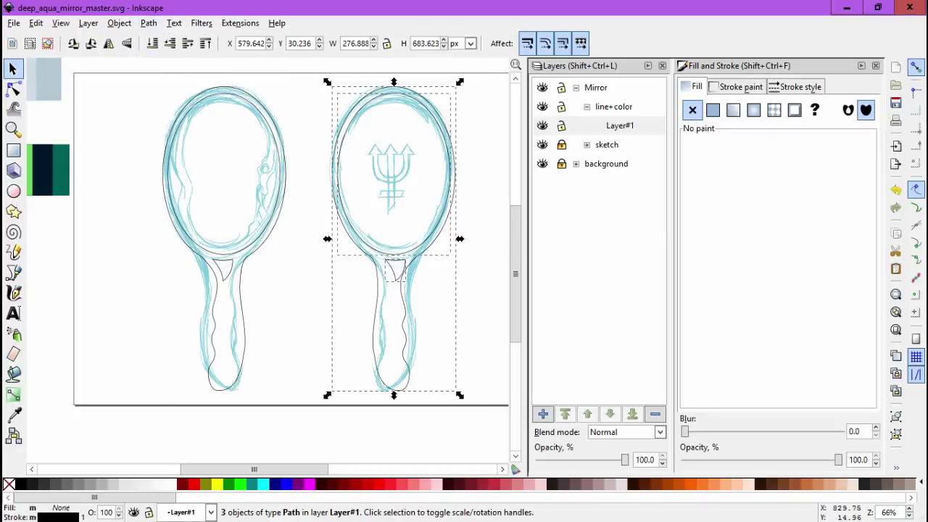
key(Delete)
key(Tab)
key(Tab)
Nudge the neck triangle and reshape the right side of the handle outline.
scroll(247, 280, up, 3)
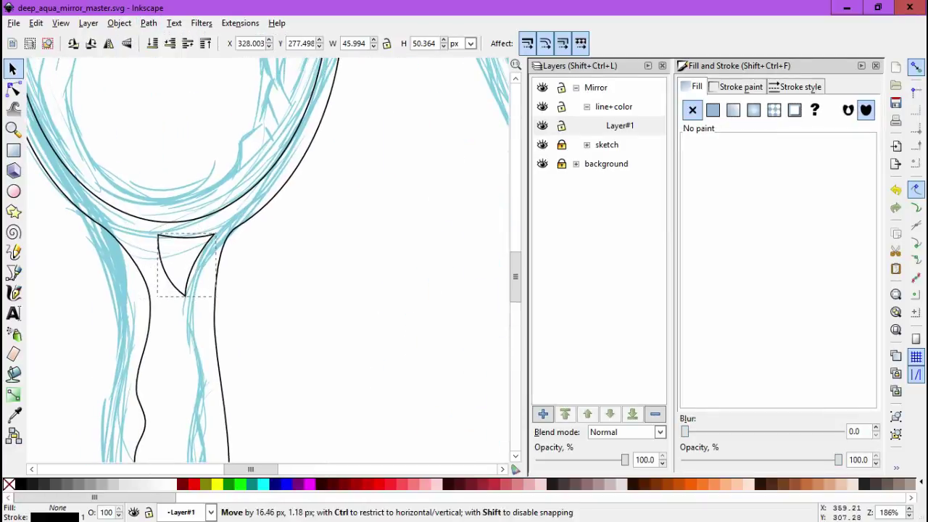
key(n)
drag(158, 242, 157, 239)
click(212, 289)
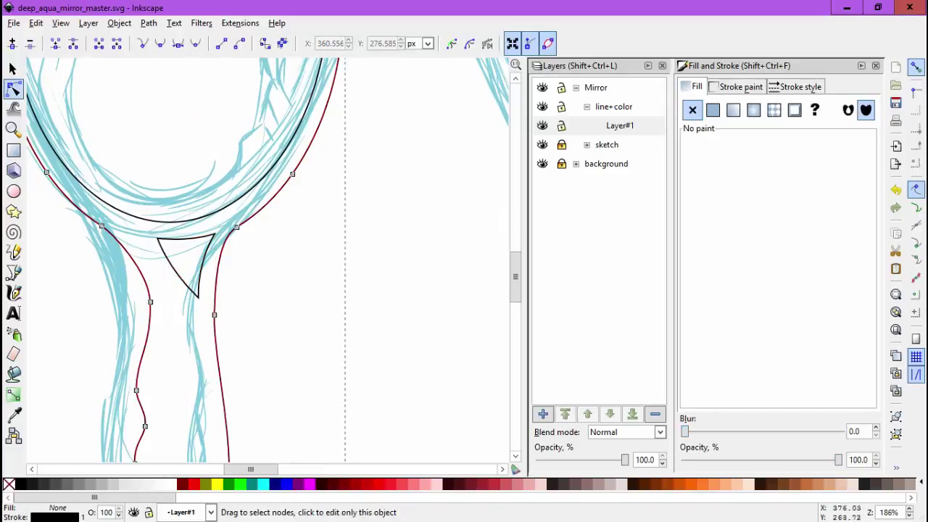
drag(199, 355, 257, 167)
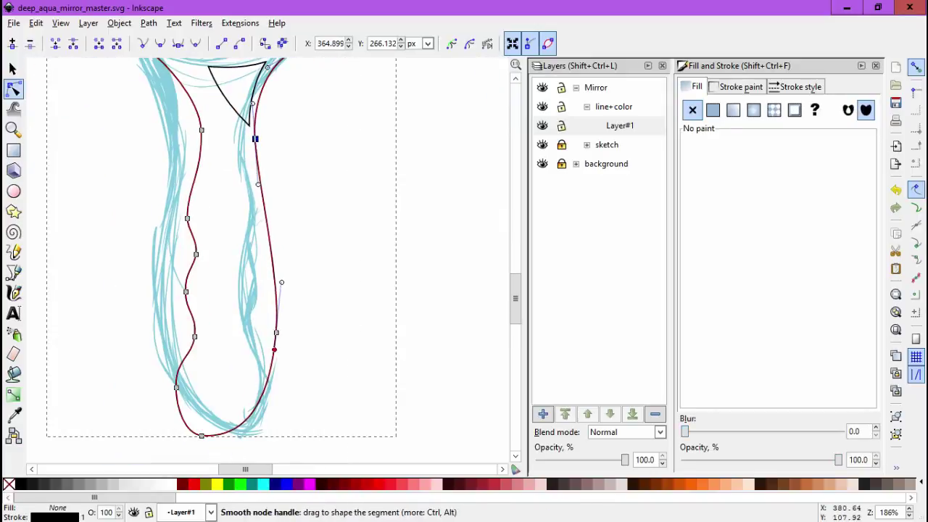
key(Escape)
scroll(268, 261, down, 2)
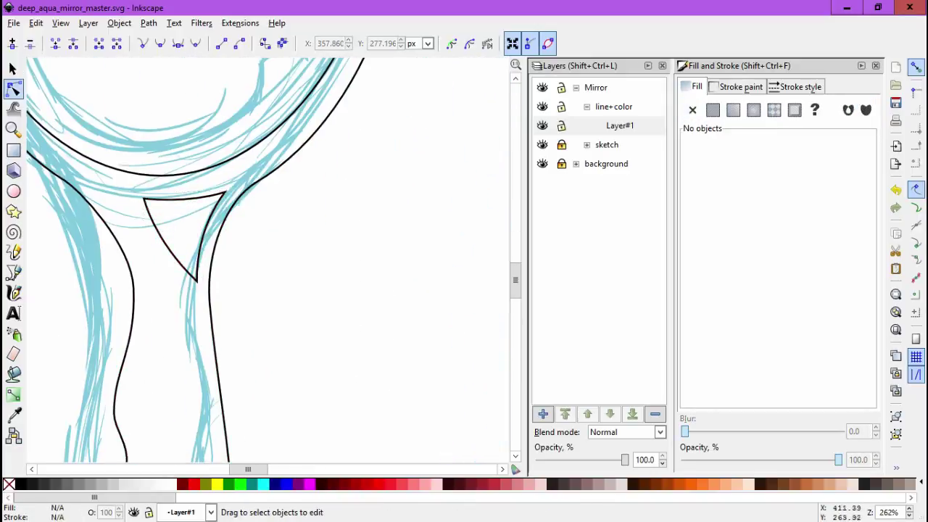
Fit the page in view and keep the copied outline positioned over the right sketch.
key(5)
click(226, 253)
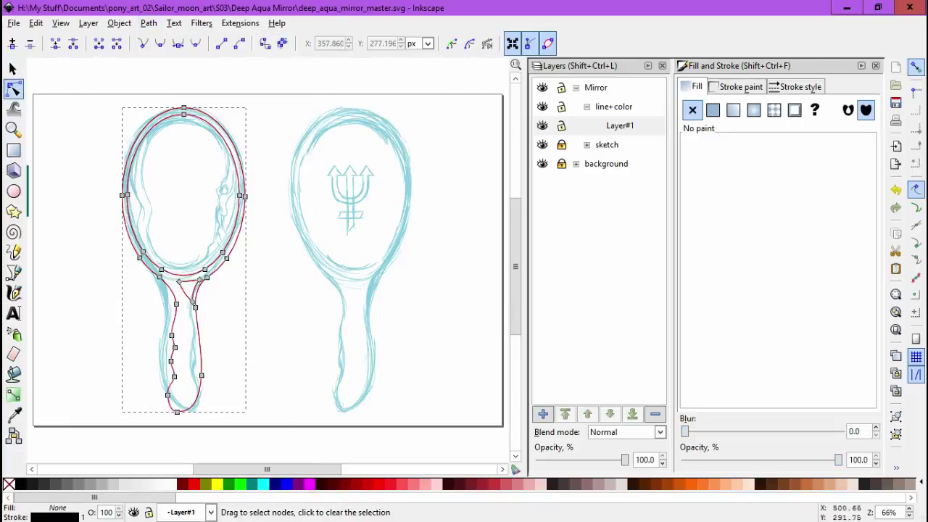
key(s)
key(ctrl+v)
key(ctrl+a)
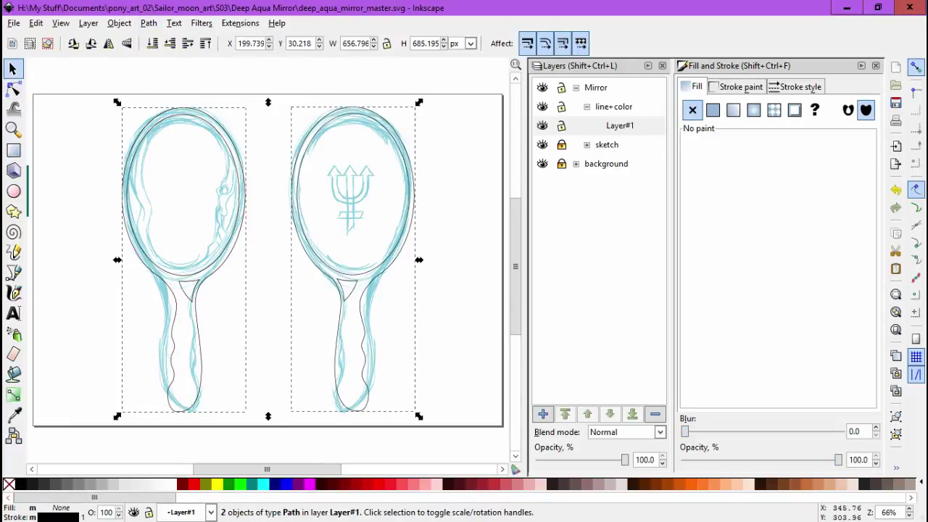
key(ctrl+alt+t)
key(ctrl+z)
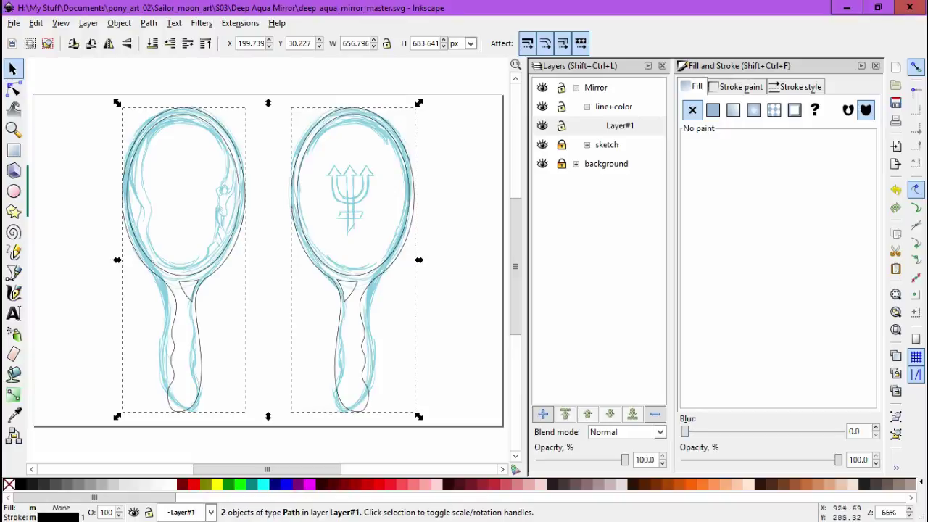
key(Escape)
key(Tab)
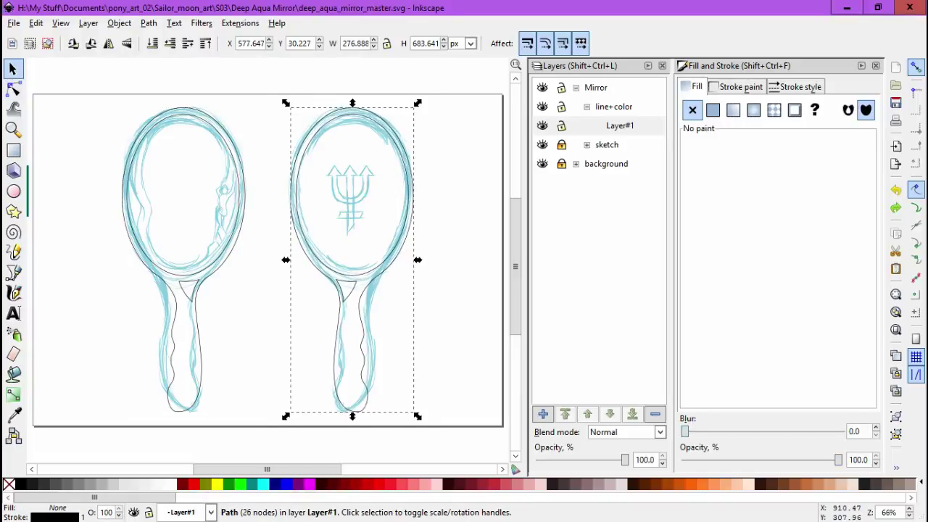
key(Escape)
key(shift+Tab)
key(Escape)
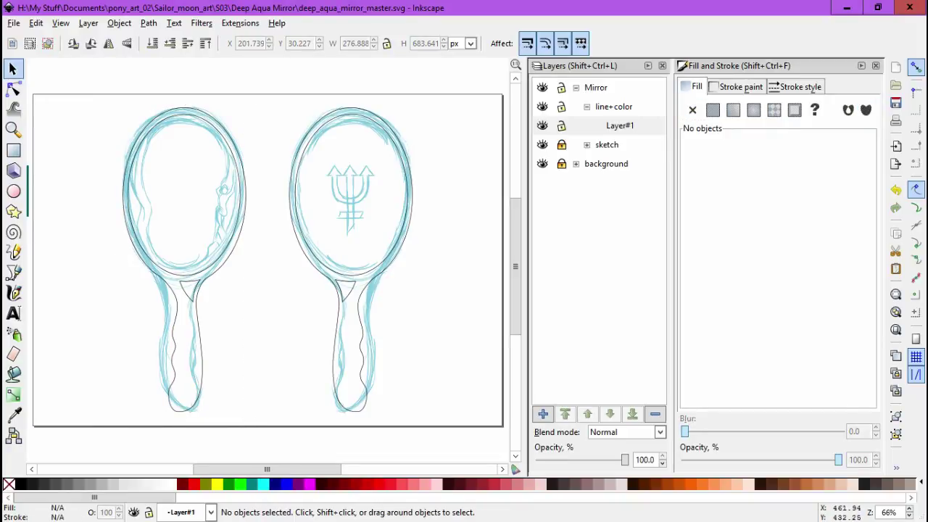
Add a new layer, Layer#2, for inking the figure.
key(p)
key(ctrl+shift+n)
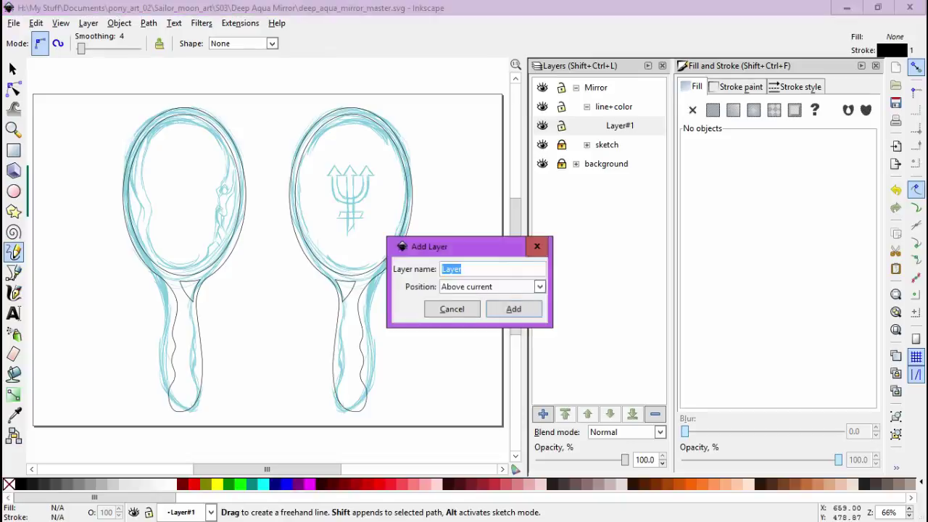
key(Return)
scroll(189, 220, up, 3)
scroll(268, 261, down, 3)
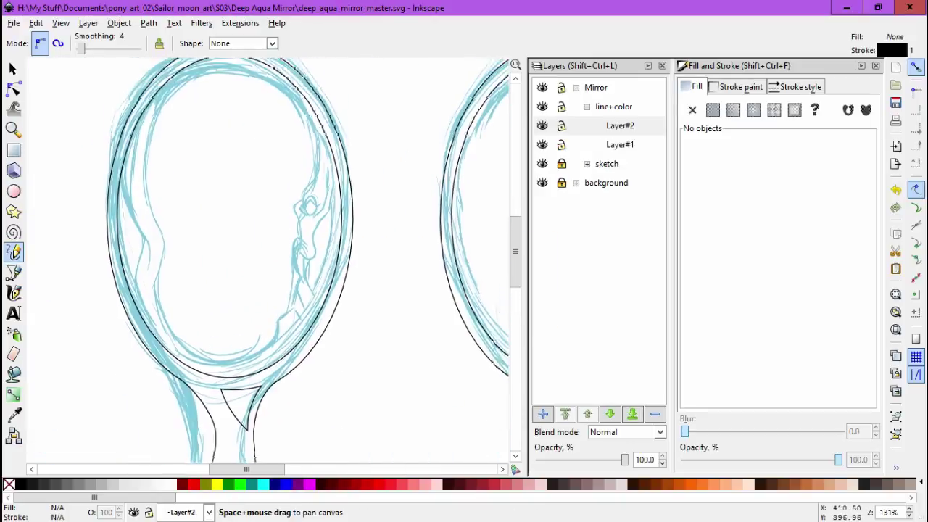
scroll(268, 261, up, 5)
scroll(230, 418, up, 2)
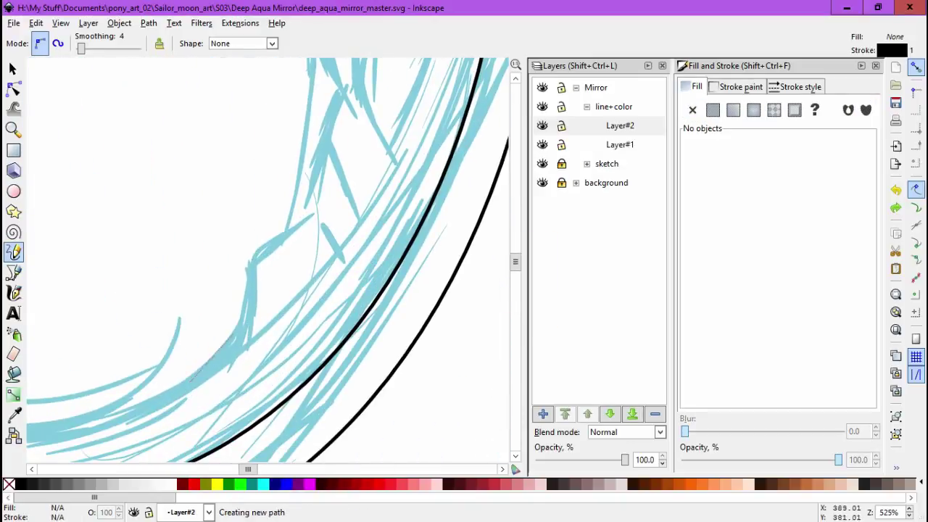
drag(162, 203, 188, 384)
key(ctrl+z)
Draw a curved Bézier stroke along the figure's sketch line, fill it black, and lift its top end.
key(b)
click(189, 384)
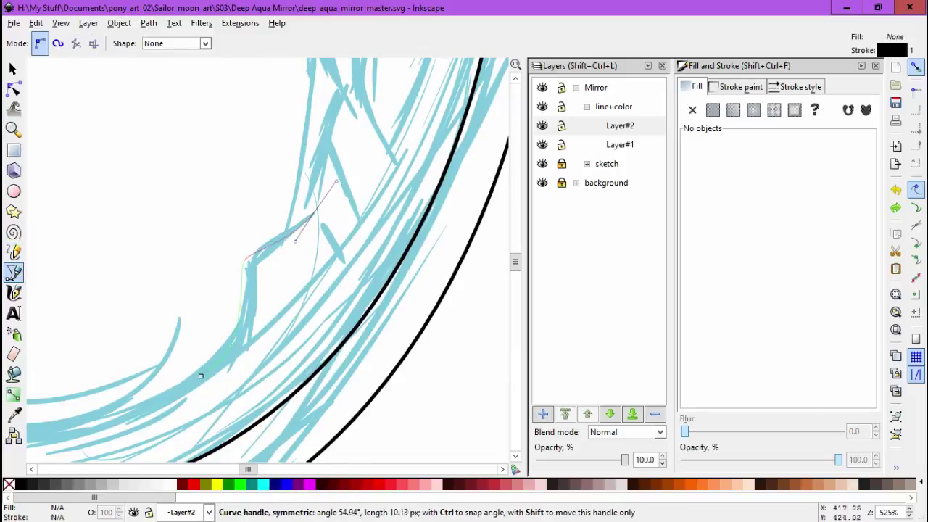
drag(336, 181, 335, 183)
key(Return)
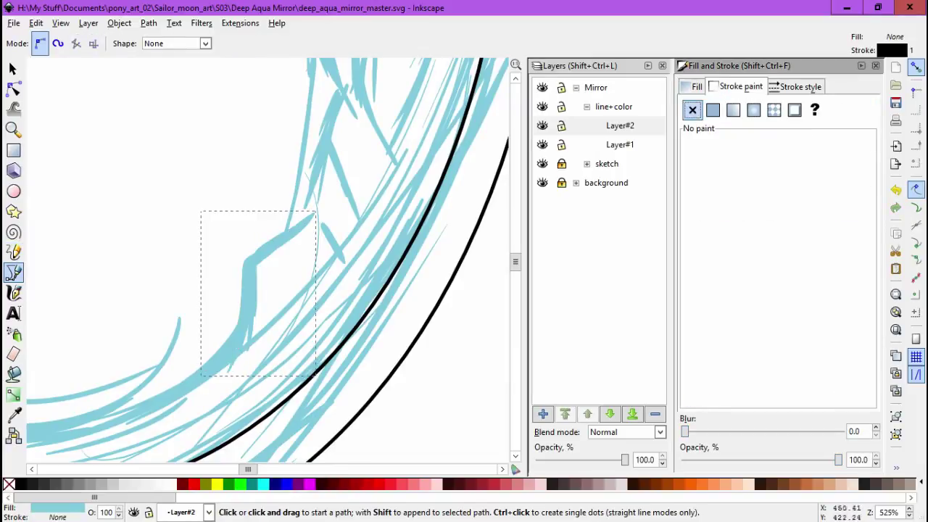
click(712, 109)
key(n)
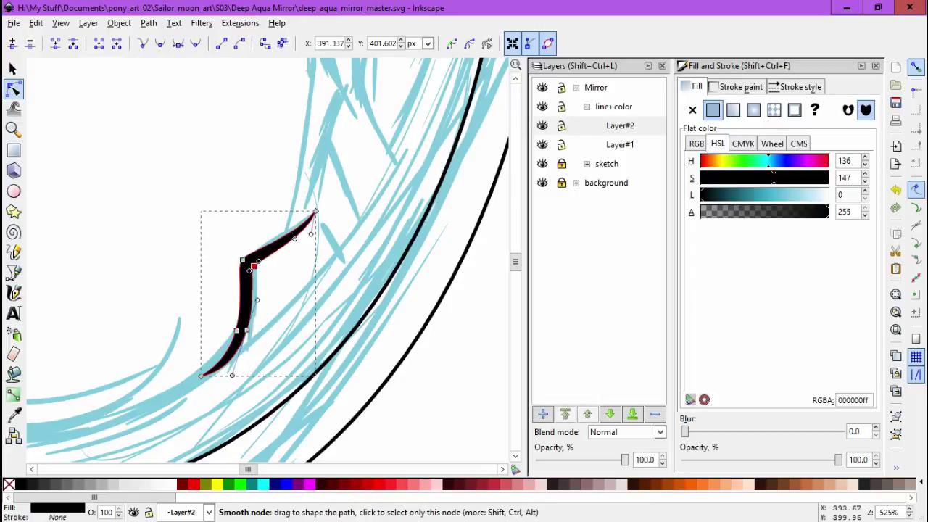
drag(314, 211, 317, 202)
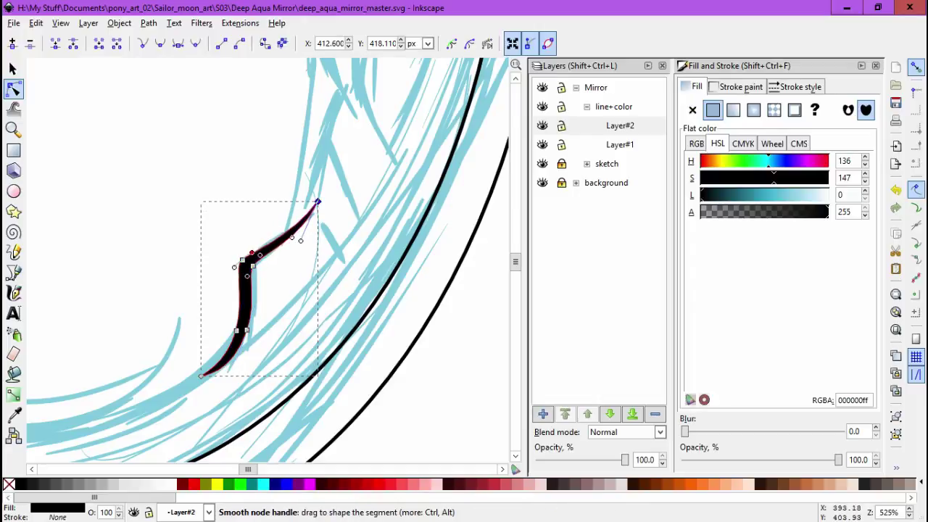
key(Escape)
scroll(290, 290, up, 3)
Draw the hook curve and a tapered stroke beside it, closed into a black shape.
key(b)
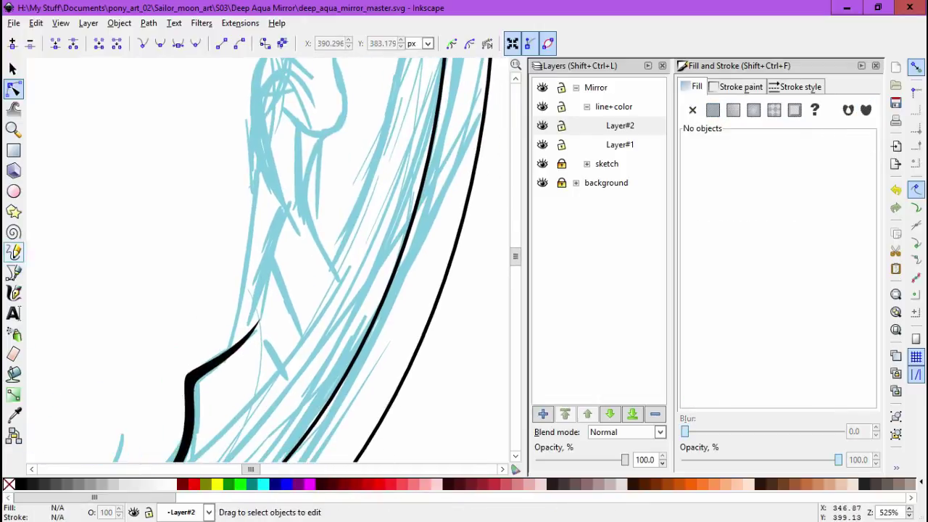
key(Return)
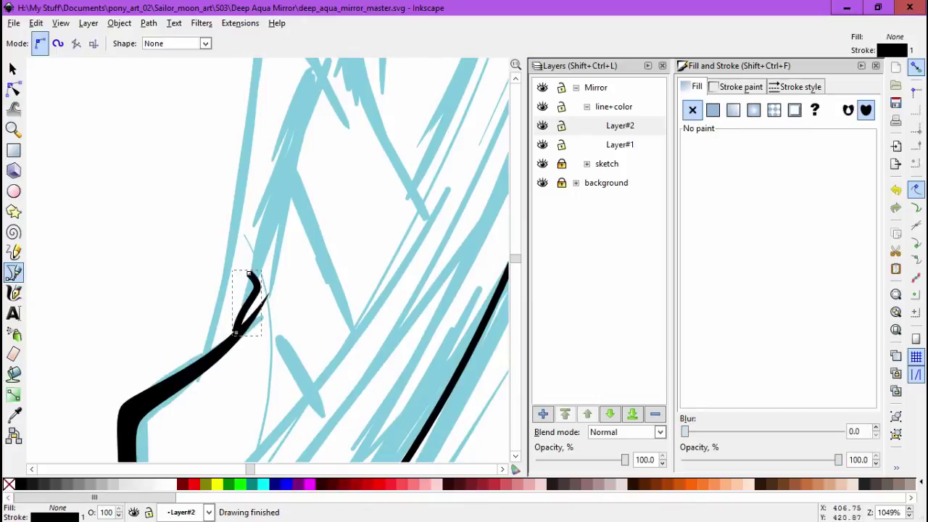
click(229, 261)
click(203, 350)
key(Return)
drag(203, 350, 212, 359)
scroll(284, 328, up, 1)
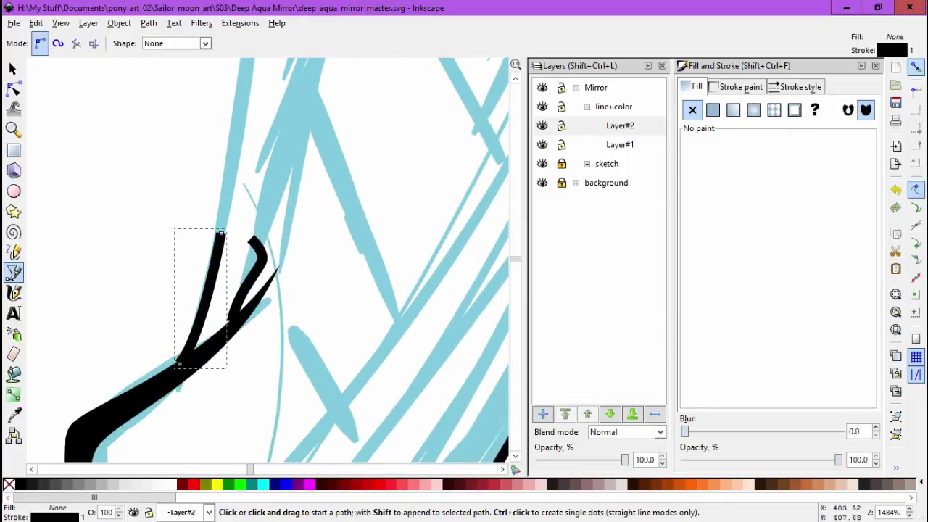
scroll(272, 377, down, 2)
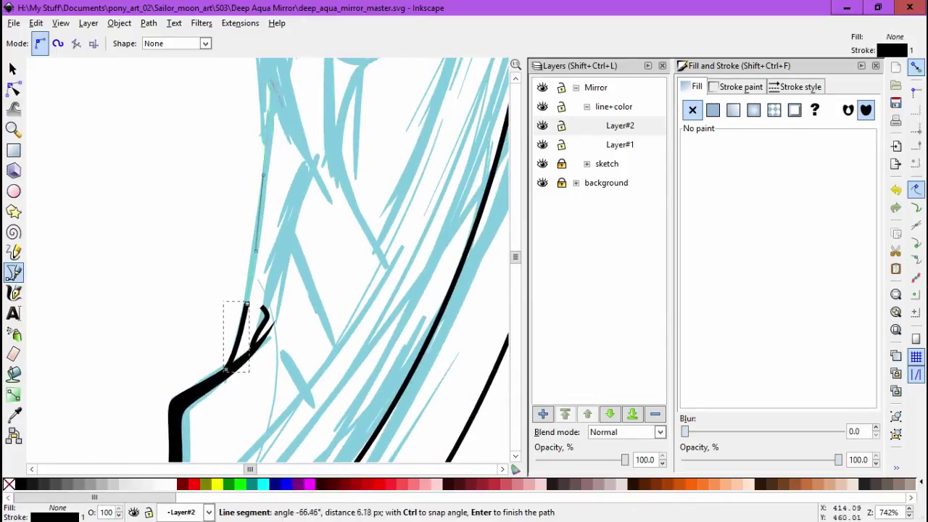
click(226, 370)
scroll(226, 370, up, 2)
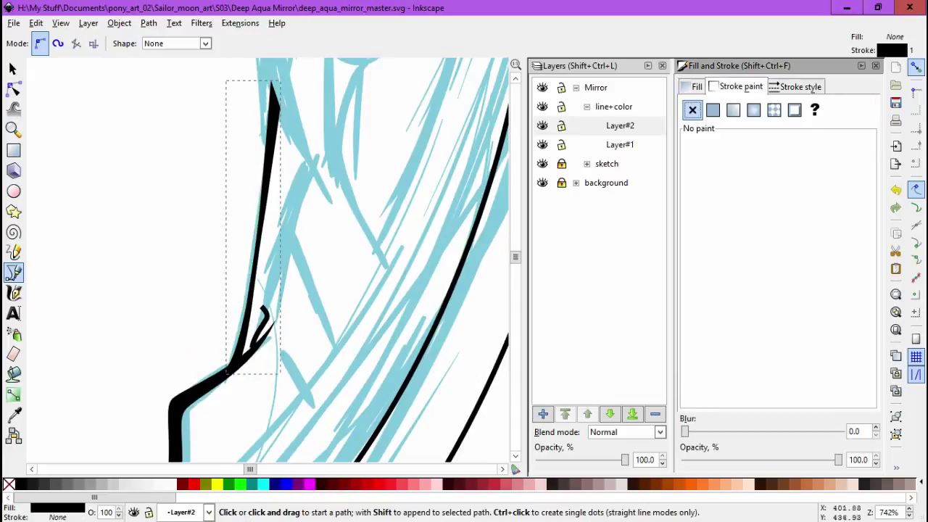
Reshape the base of the long black stroke by moving its nodes.
key(n)
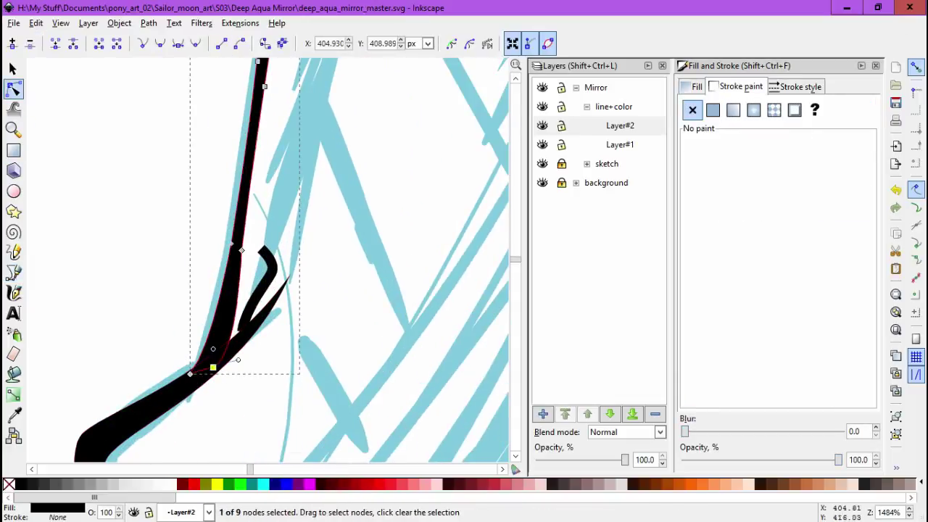
scroll(182, 379, up, 2)
click(233, 294)
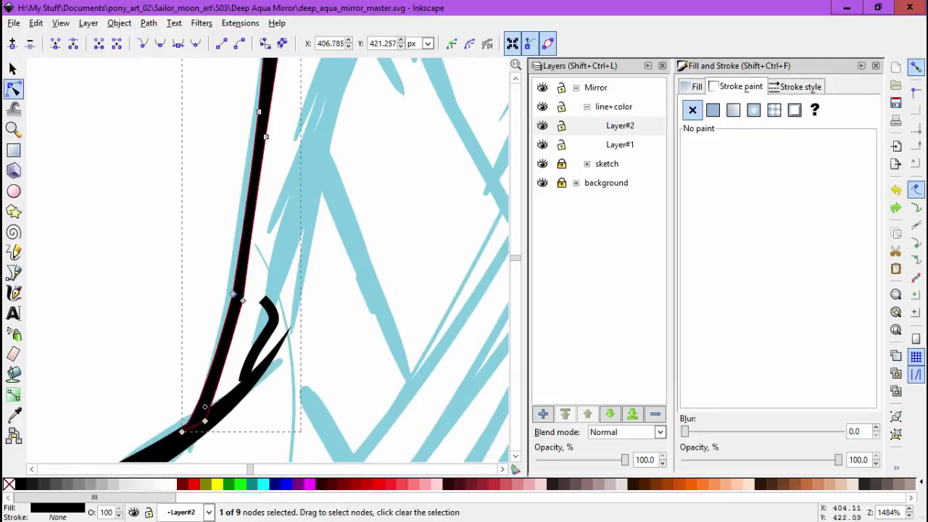
scroll(272, 262, up, 4)
key(Escape)
scroll(272, 261, down, 4)
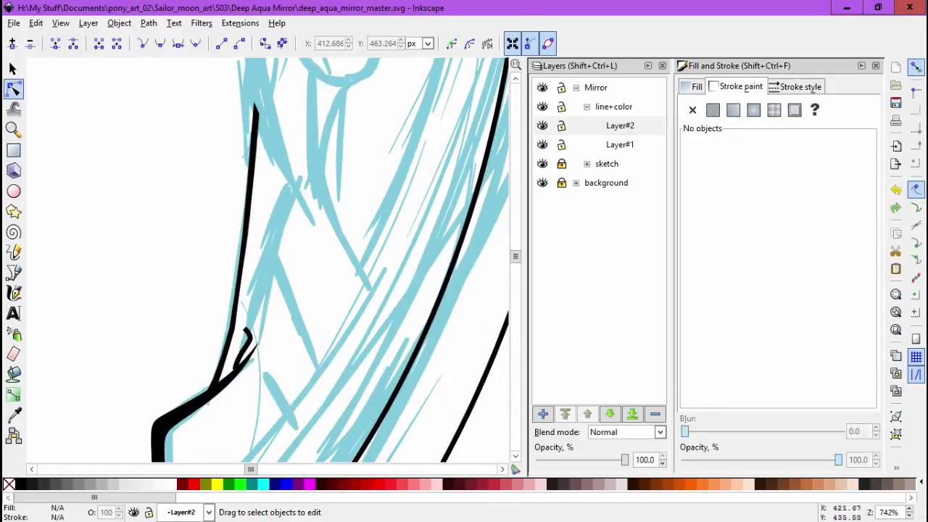
scroll(273, 410, up, 3)
click(209, 345)
scroll(209, 345, up, 2)
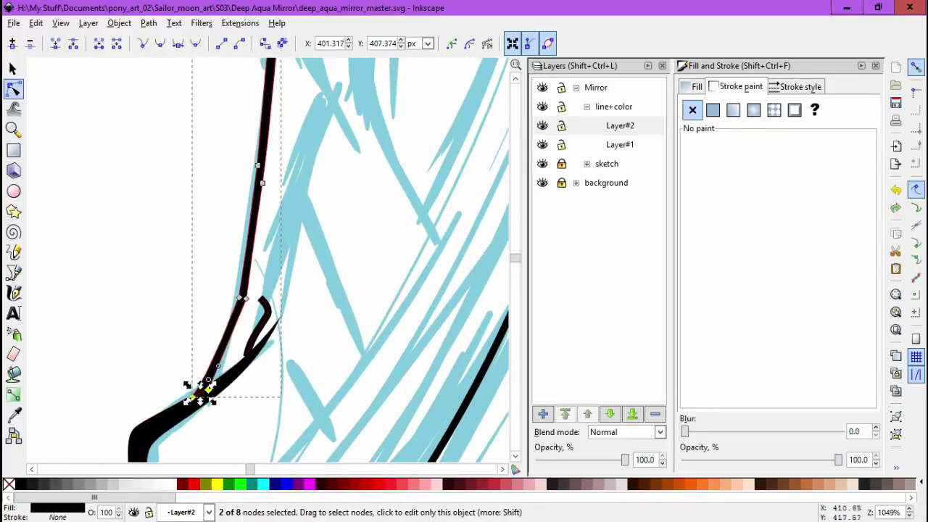
drag(241, 297, 207, 316)
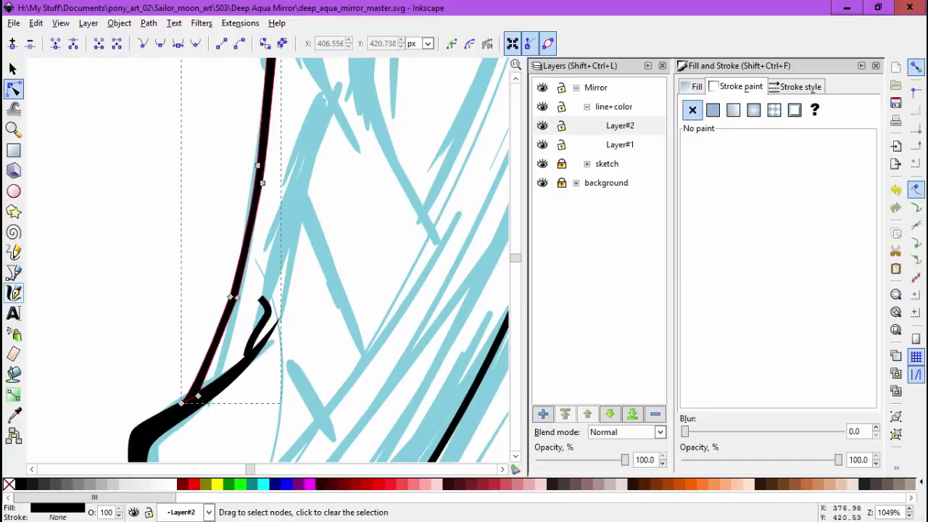
Extend the hook path from its lower end, close it, and thin it into a slender stroke.
click(13, 272)
key(plus)
click(250, 294)
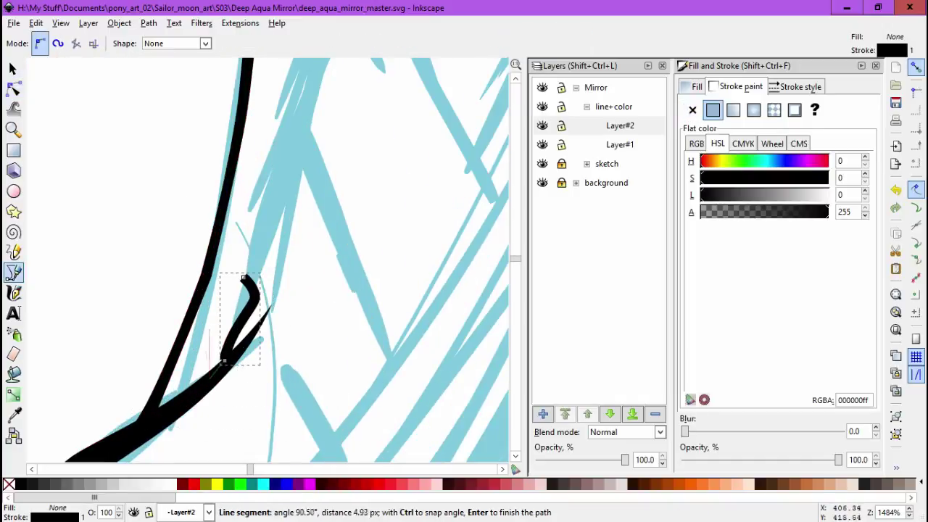
click(223, 360)
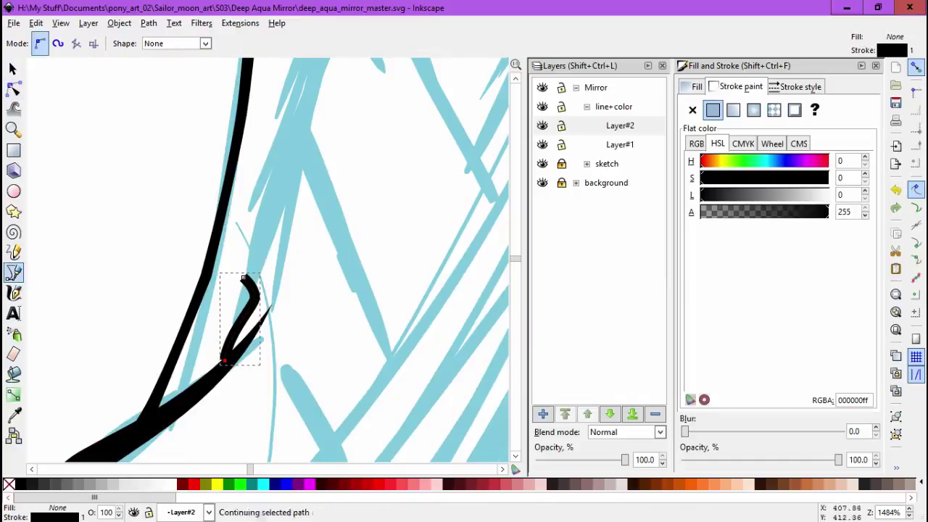
key(minus)
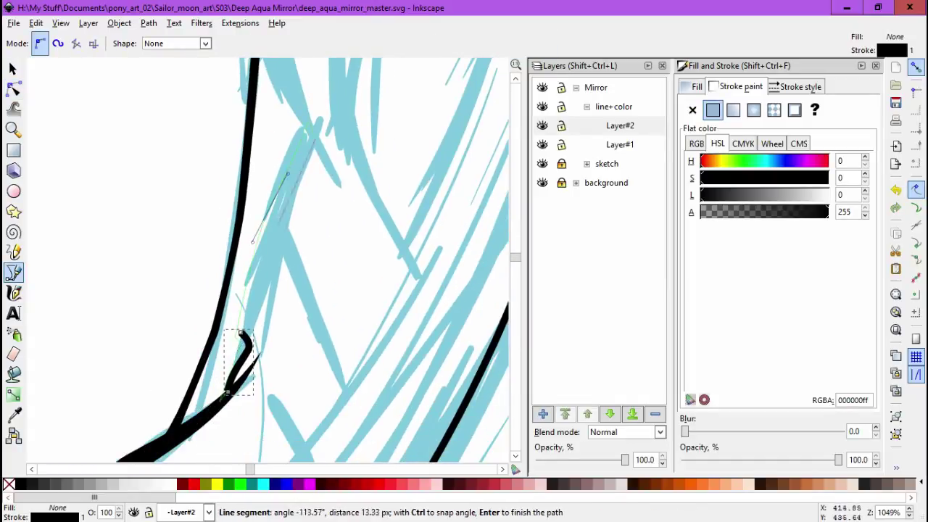
click(241, 332)
key(plus)
key(plus)
key(n)
click(246, 260)
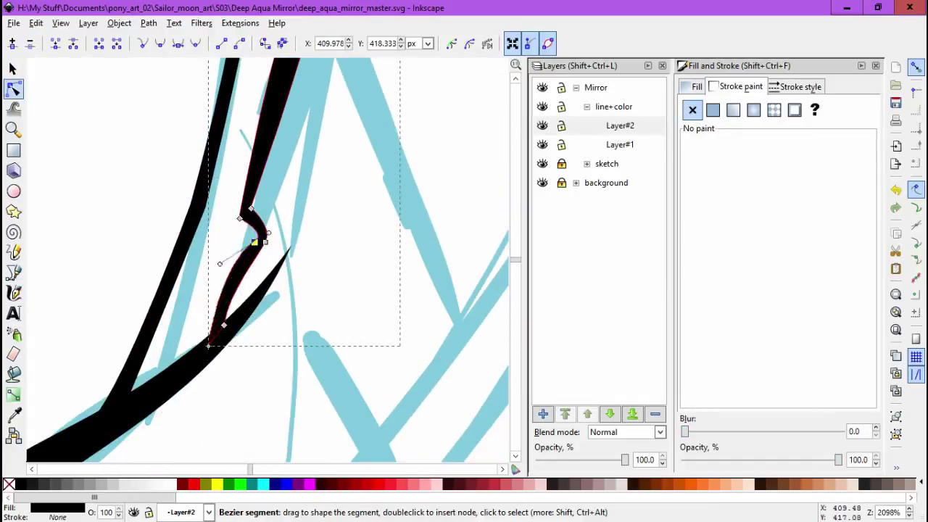
click(262, 243)
key(minus)
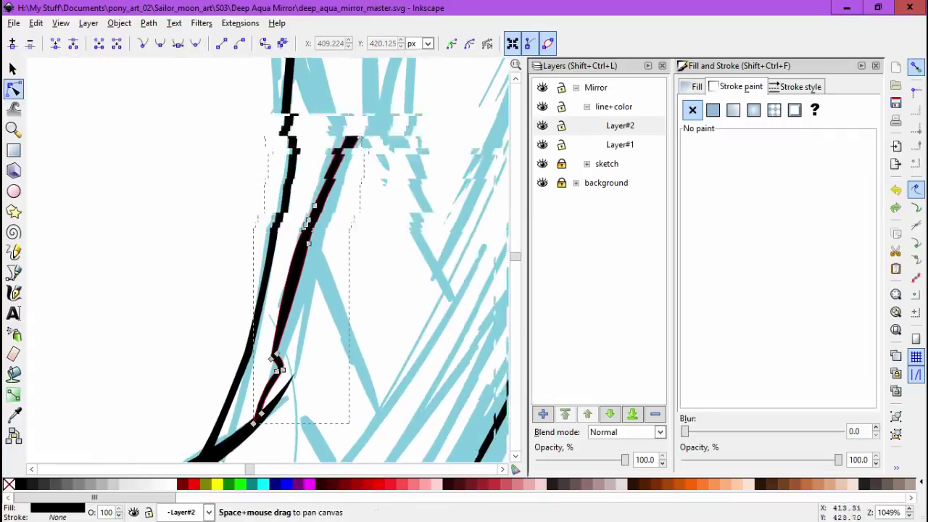
click(317, 247)
drag(342, 163, 309, 241)
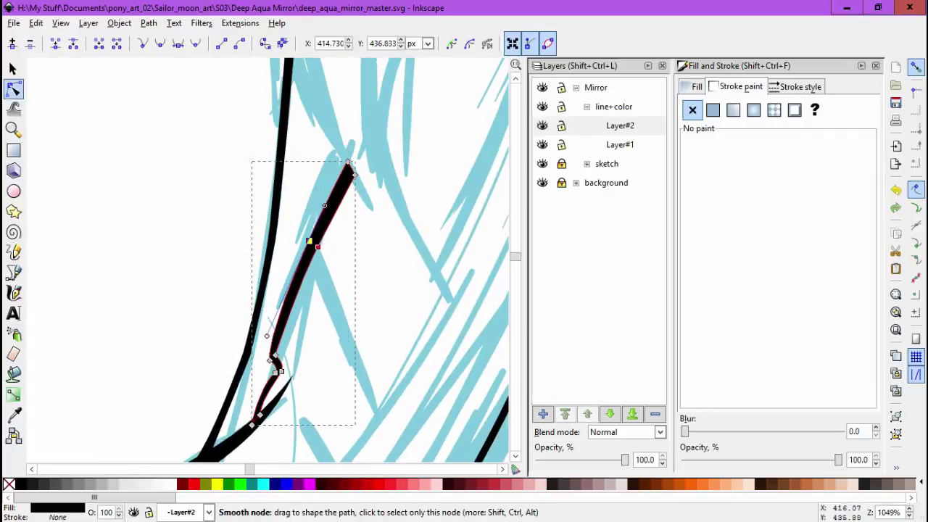
scroll(324, 254, down, 3)
Select a group of the black path's nodes for editing, then deselect it.
key(space)
key(Escape)
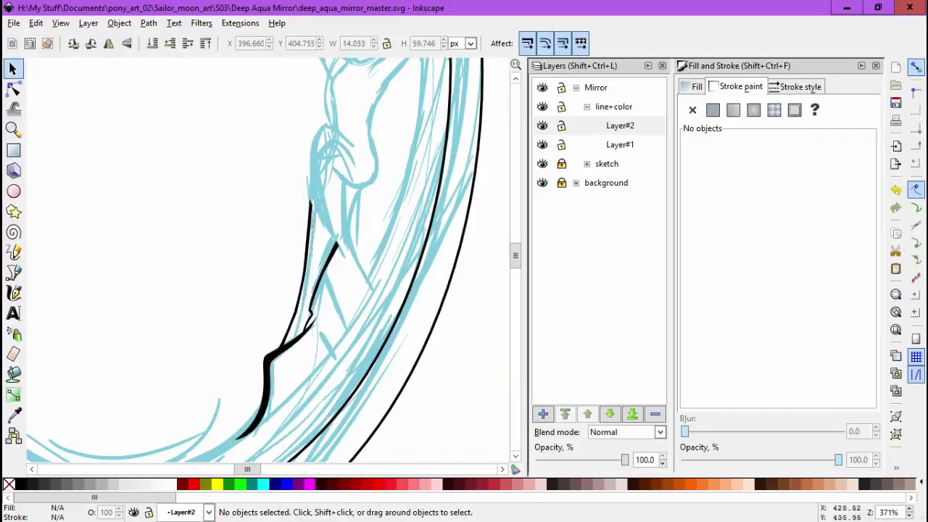
scroll(312, 319, up, 2)
double_click(279, 304)
drag(340, 181, 290, 276)
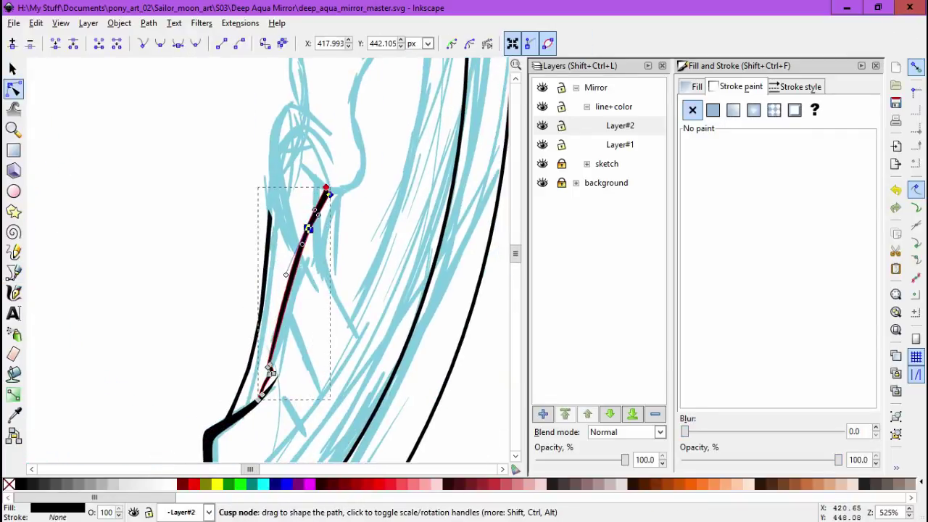
click(370, 230)
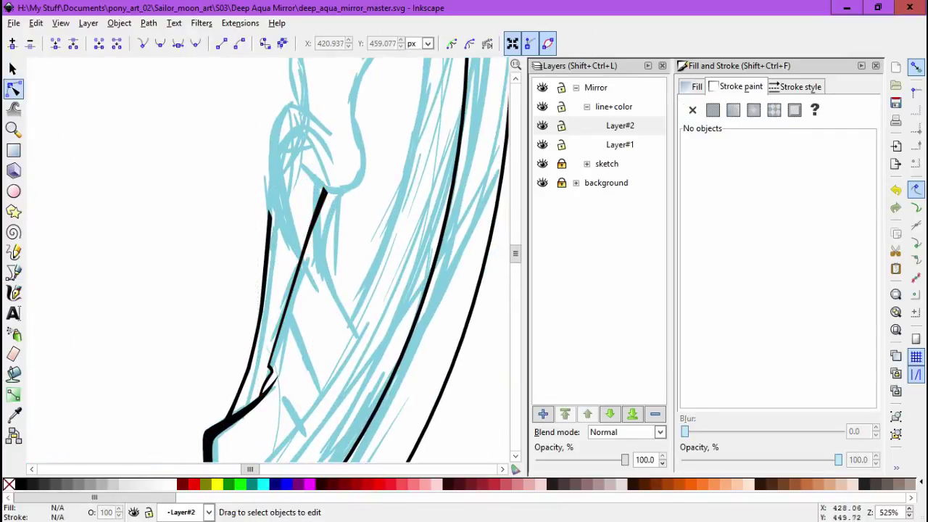
Add Layer#3 under the sketch and draw small calligraphic marks near the figure's waist.
key(c)
key(ctrl+shift+n)
key(Return)
scroll(362, 341, up, 2)
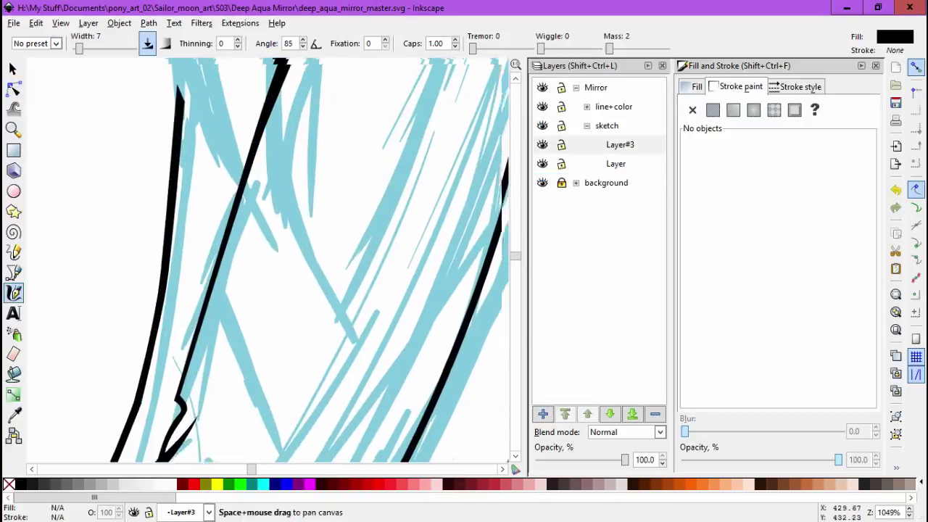
scroll(269, 261, up, 1)
drag(282, 253, 290, 340)
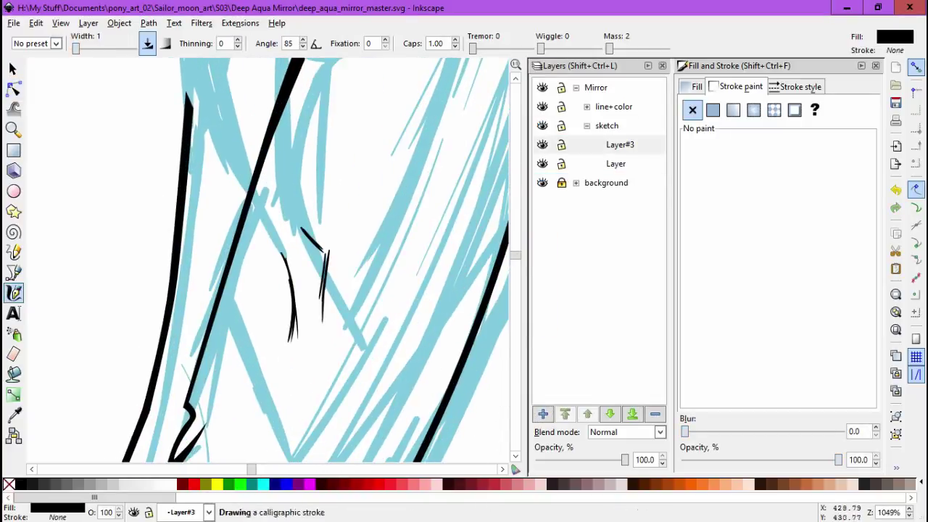
scroll(294, 304, down, 3)
key(s)
click(327, 311)
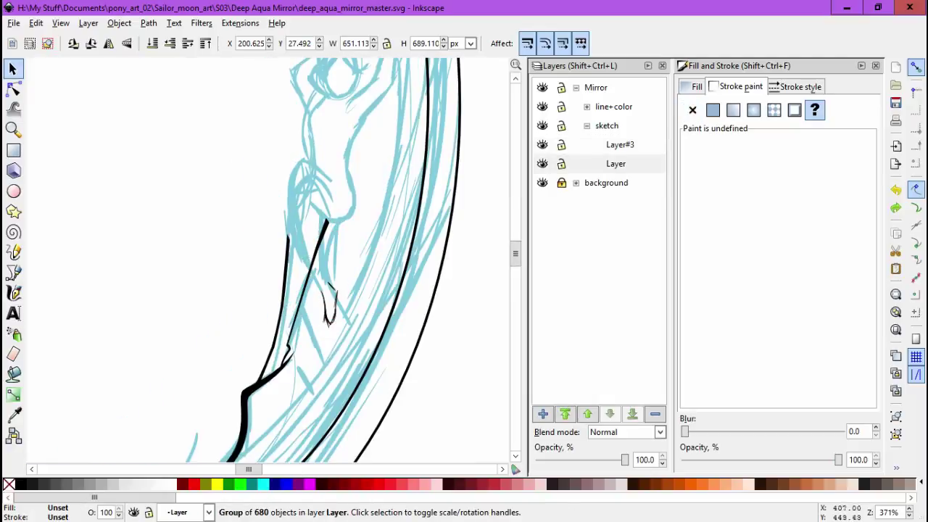
drag(359, 270, 311, 340)
drag(328, 305, 331, 307)
key(Escape)
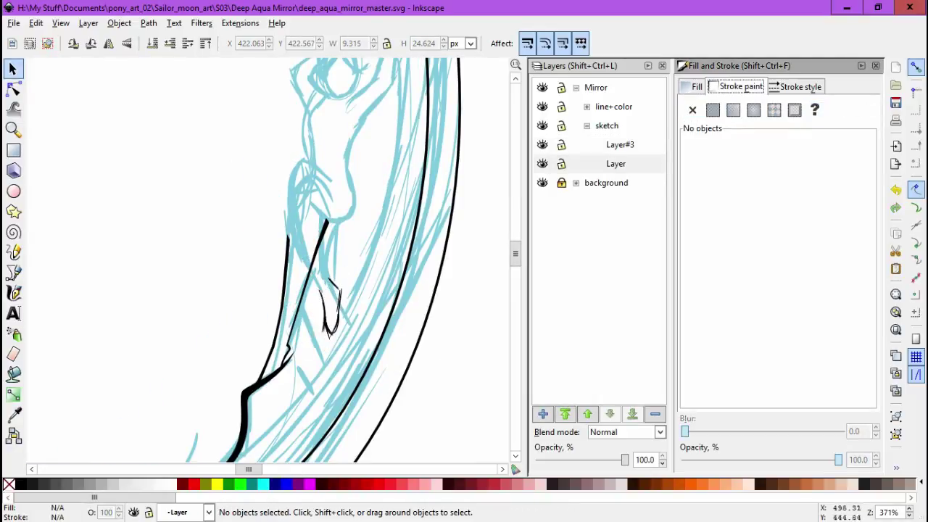
Undo the calligraphic marks and set Layer#2 in the line+color group as current.
key(ctrl+z)
key(ctrl+shift+f)
key(alt+e)
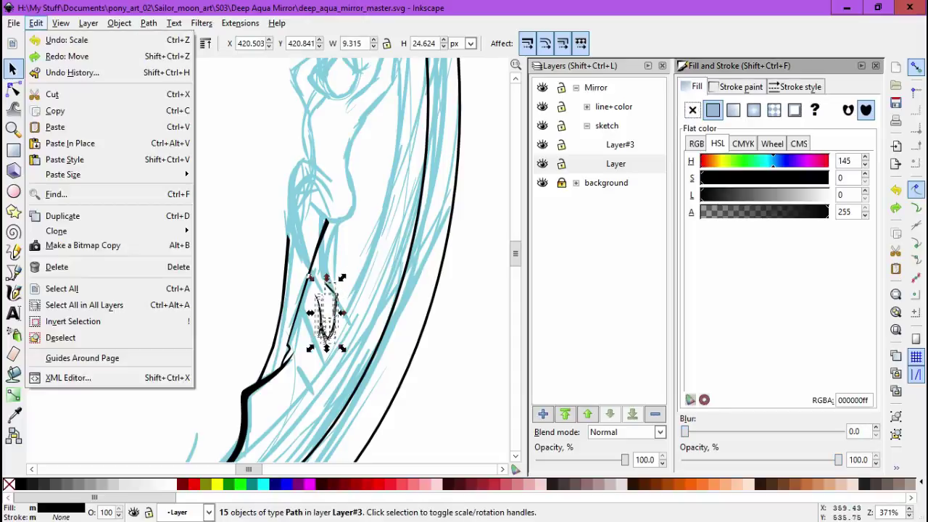
key(Escape)
key(F7)
key(F1)
click(426, 159)
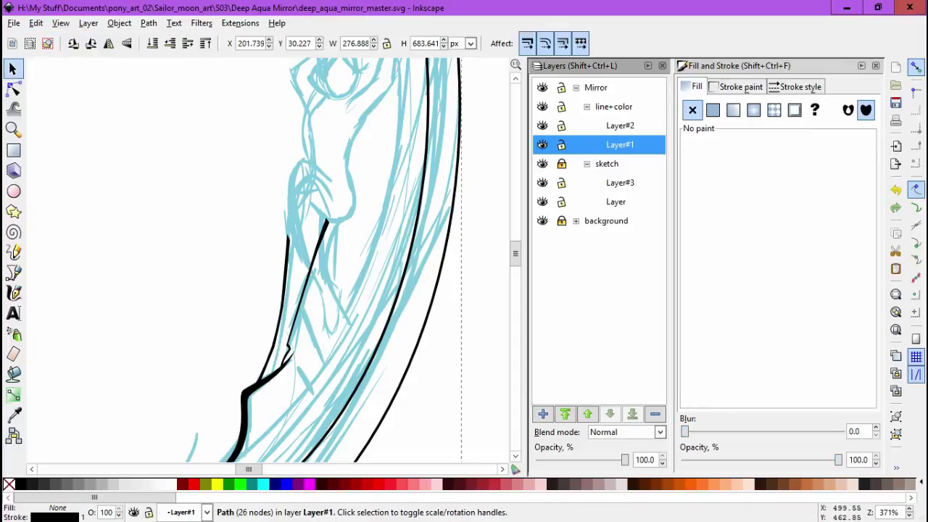
click(620, 125)
click(13, 272)
scroll(318, 195, up, 3)
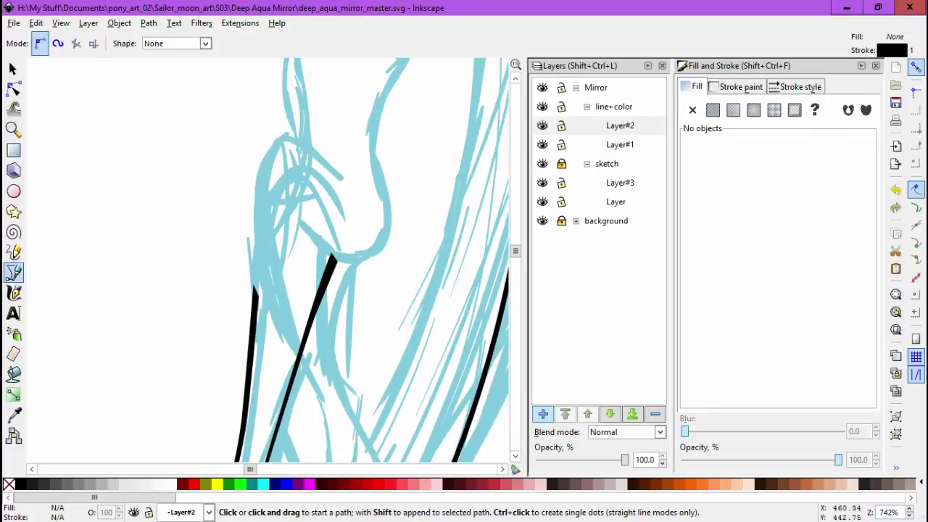
Add a new layer, Layer#4, then make Layer#2 the current layer again.
key(ctrl+shift+n)
key(Return)
key(ctrl+Page_Down)
Ink a two-segment curved black stroke over the figure with the Bezier tool.
scroll(312, 305, down, 1)
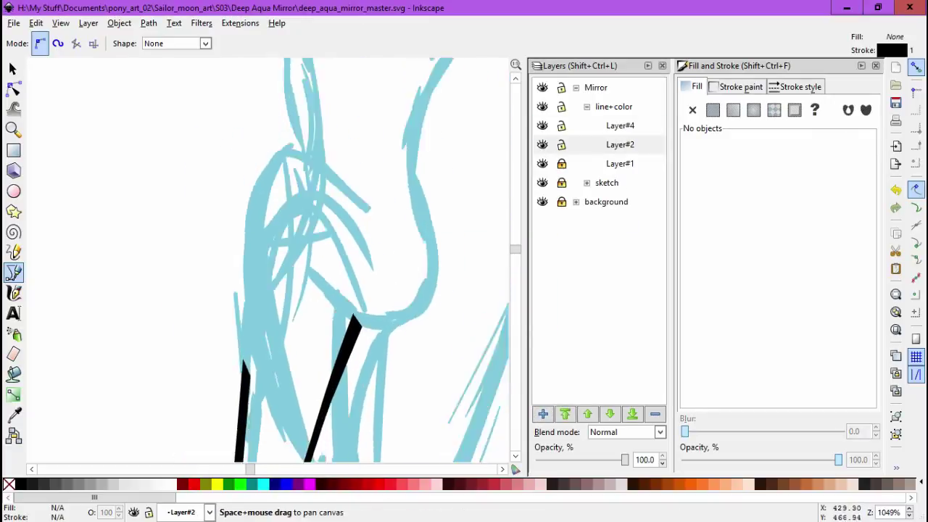
scroll(396, 182, up, 1)
click(396, 182)
mouse_move(366, 190)
mouse_down()
mouse_move(245, 259)
mouse_move(366, 190)
mouse_up()
key(Return)
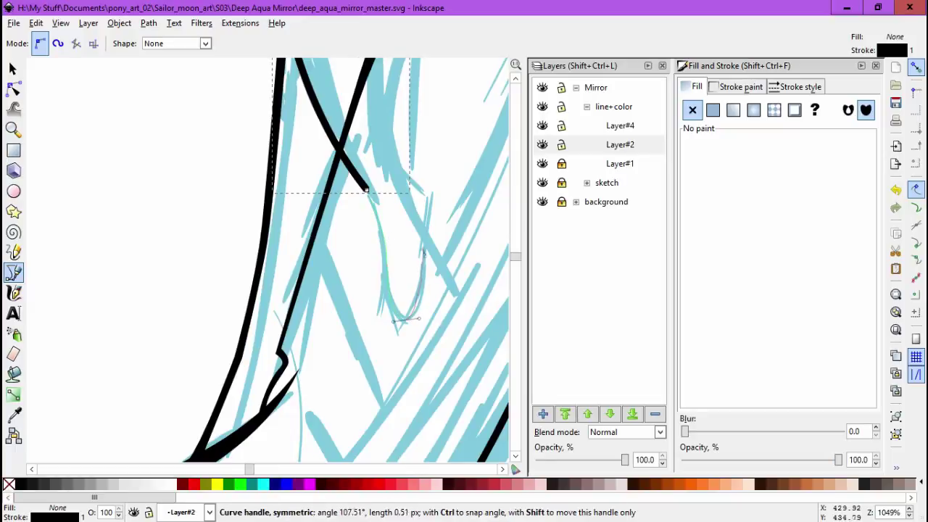
drag(439, 206, 376, 230)
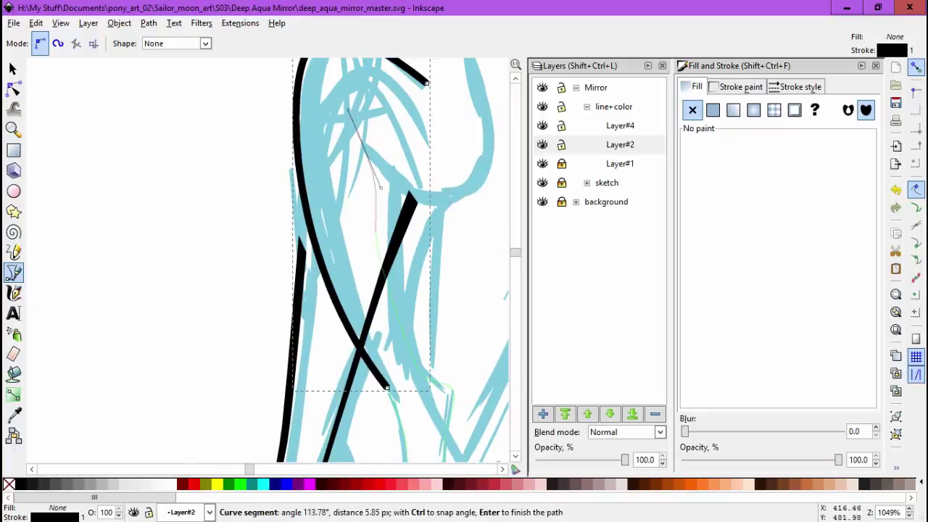
key(Return)
Select the new curve's top-left node and bring the lower leg into view.
key(n)
scroll(385, 255, down, 1)
click(334, 153)
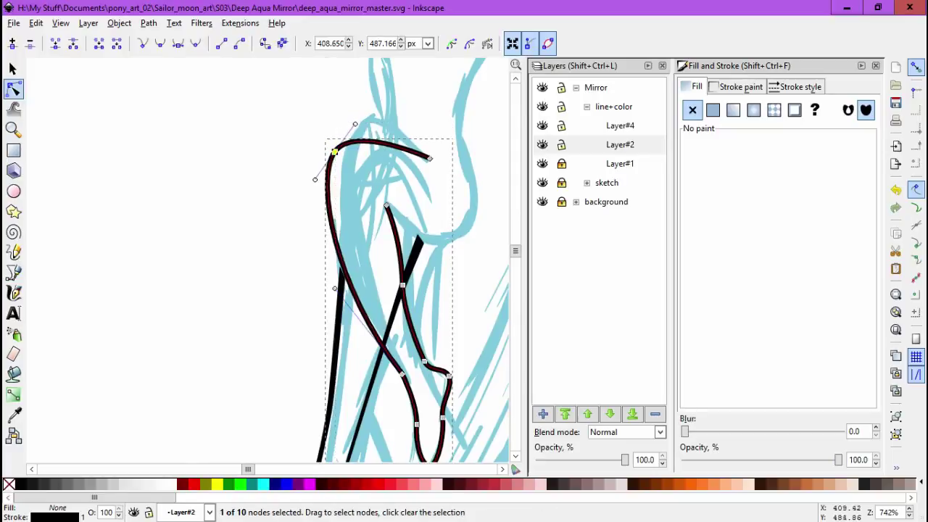
drag(384, 254, 384, 210)
scroll(385, 254, down, 2)
scroll(384, 254, up, 3)
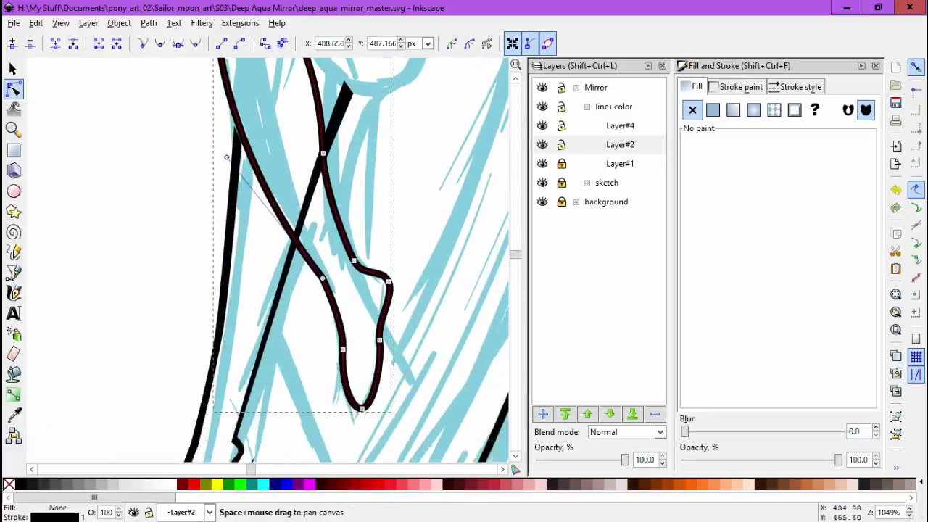
Draw a curved black stroke along the sketch down toward the foot.
key(b)
click(277, 160)
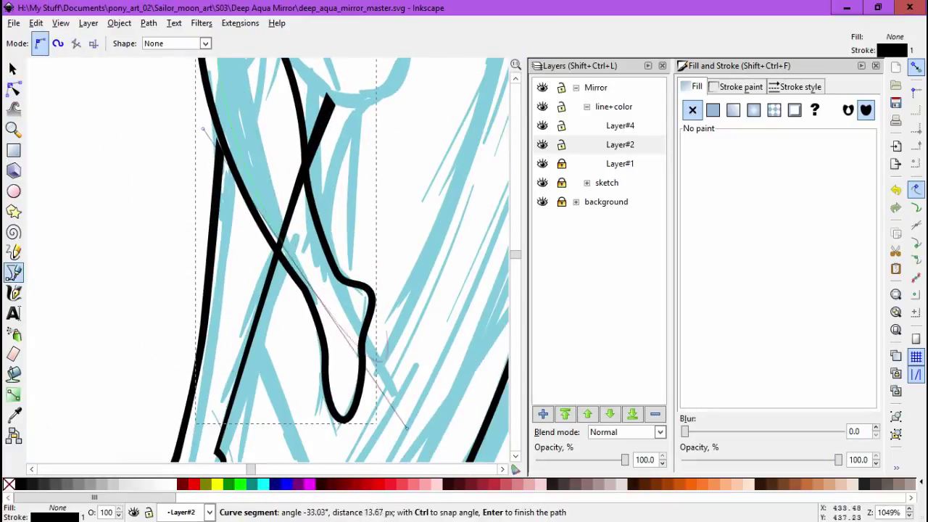
click(304, 278)
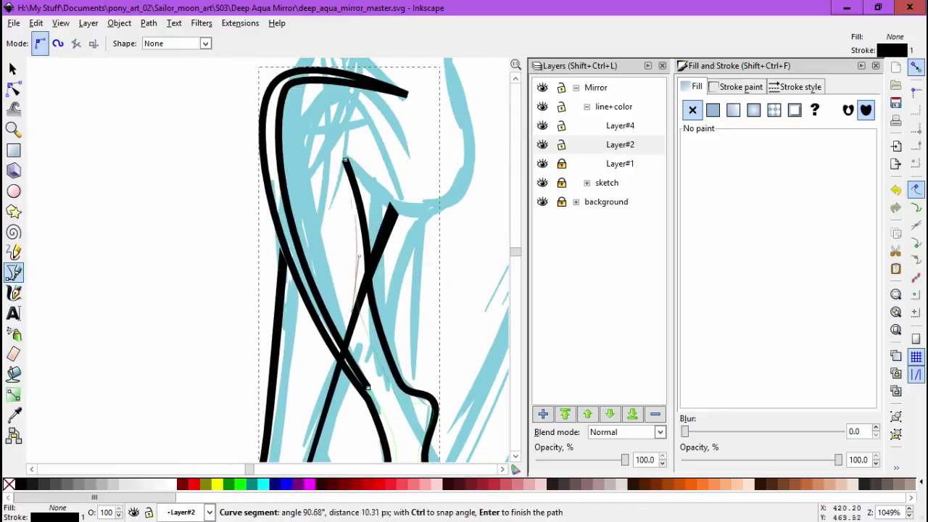
key(Return)
Reshape the foot outline, nudging one node left and pulling its tip to follow the sketch.
key(n)
drag(455, 343, 488, 289)
ctrl+scroll(453, 453, up, 1)
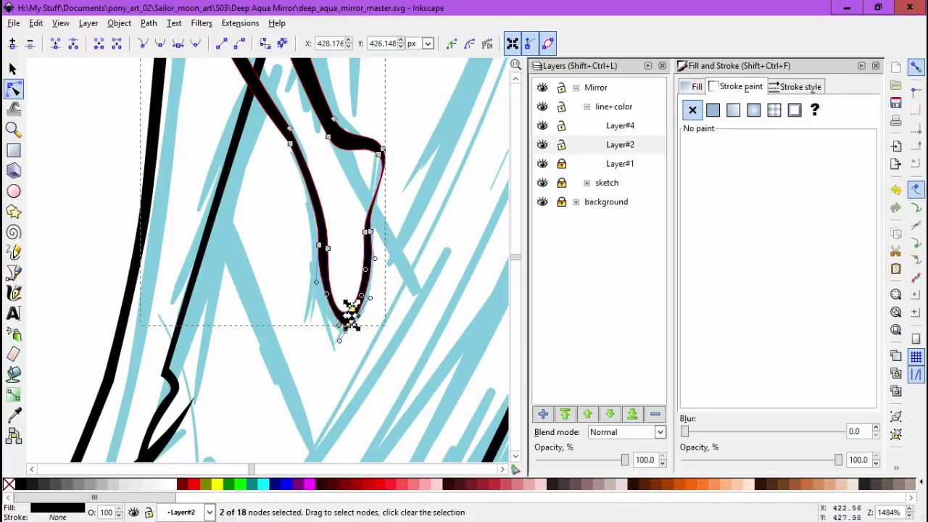
drag(326, 240, 317, 240)
scroll(363, 275, up, 2)
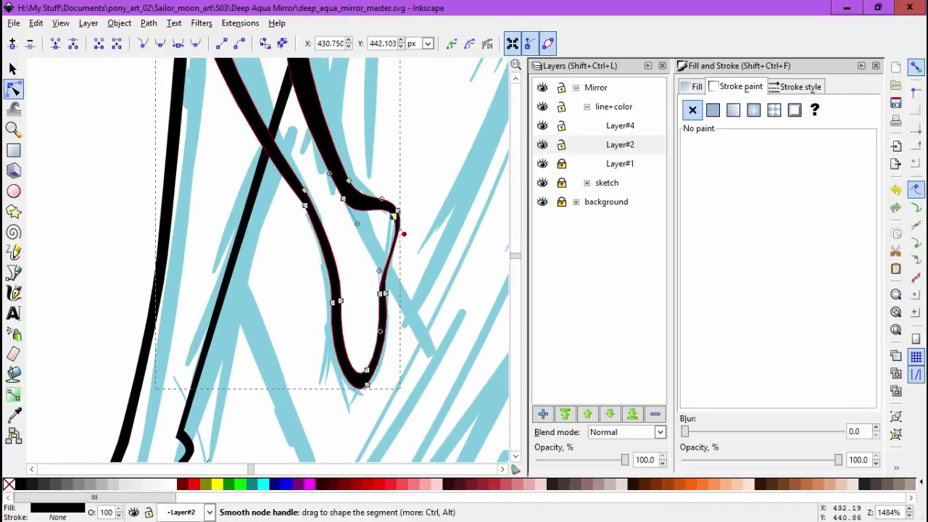
drag(341, 190, 320, 174)
scroll(330, 195, up, 2)
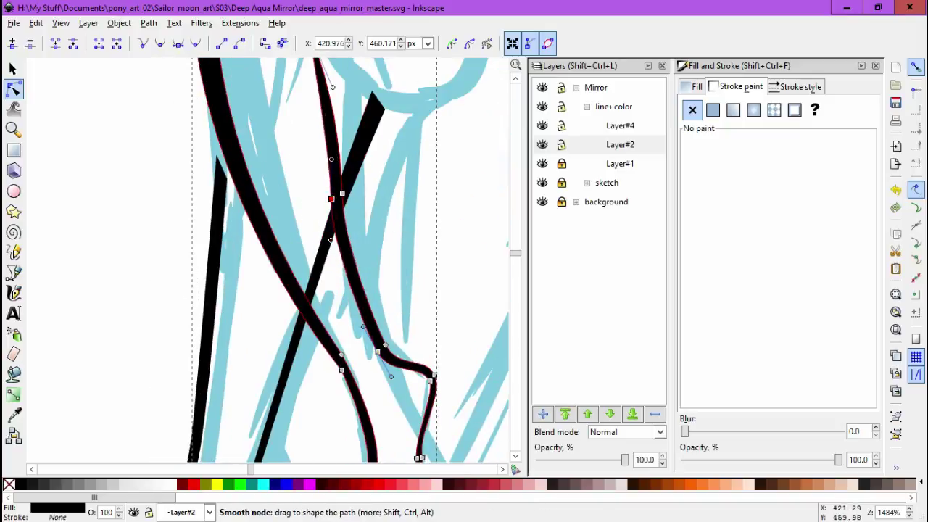
scroll(331, 198, up, 2)
key(Escape)
ctrl+scroll(330, 198, down, 3)
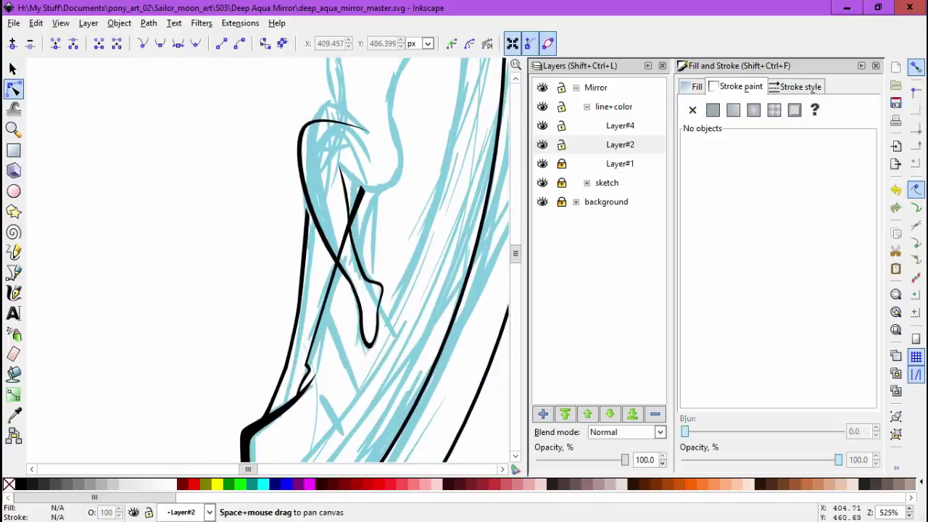
scroll(330, 217, up, 3)
Check the long black stroke, then begin a new Bezier stroke along the sketch.
click(333, 279)
key(Escape)
scroll(331, 218, down, 3)
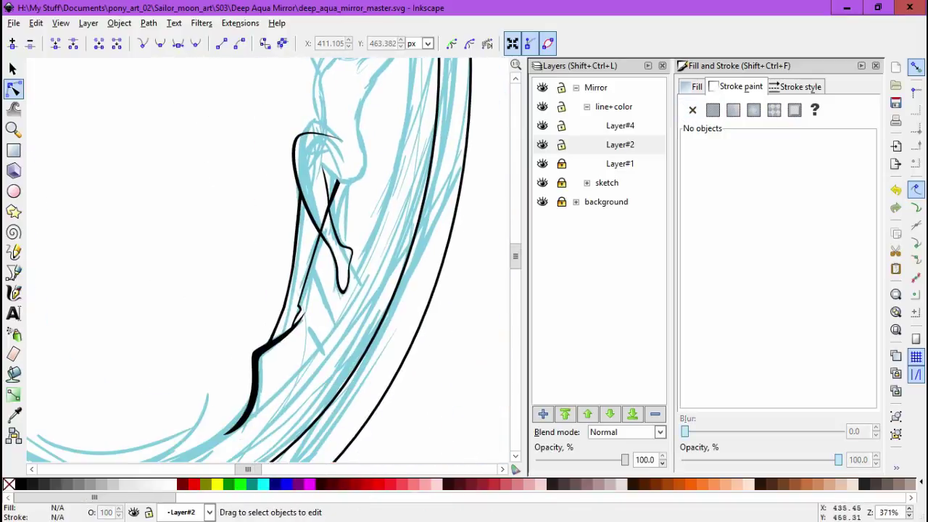
scroll(305, 312, up, 4)
key(b)
click(224, 195)
Draw a new curved black stroke beside the leg, restarting from its end node after a stray start.
scroll(267, 332, up, 10)
drag(478, 224, 413, 203)
double_click(418, 194)
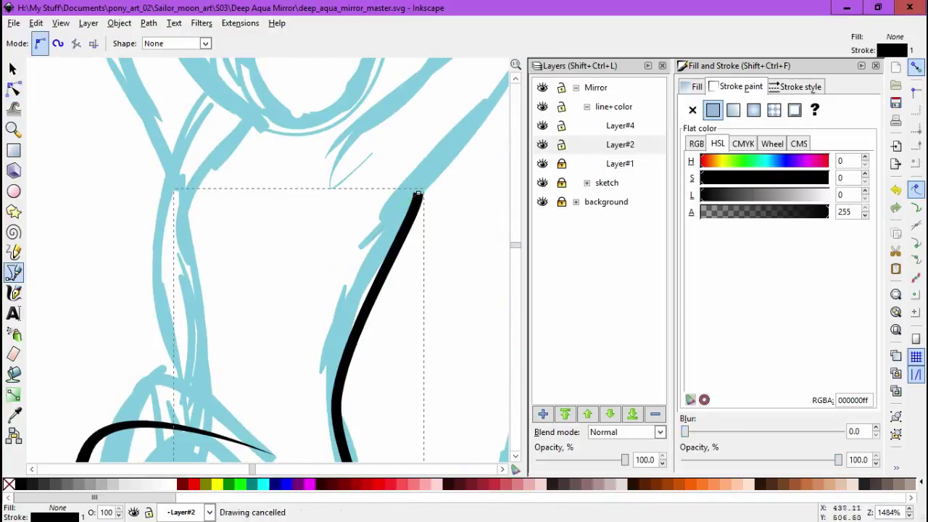
scroll(326, 291, down, 5)
click(216, 358)
scroll(305, 261, up, 5)
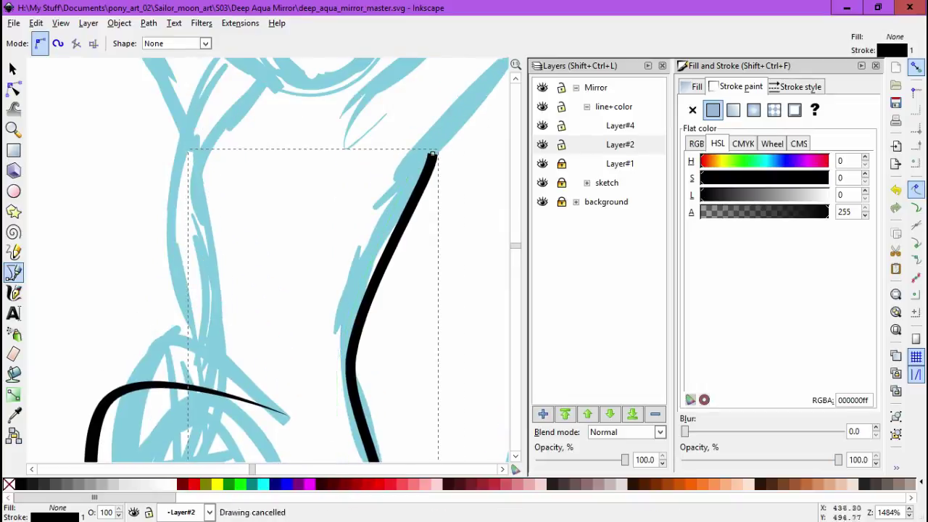
scroll(304, 290, down, 5)
click(223, 303)
key(Escape)
click(223, 302)
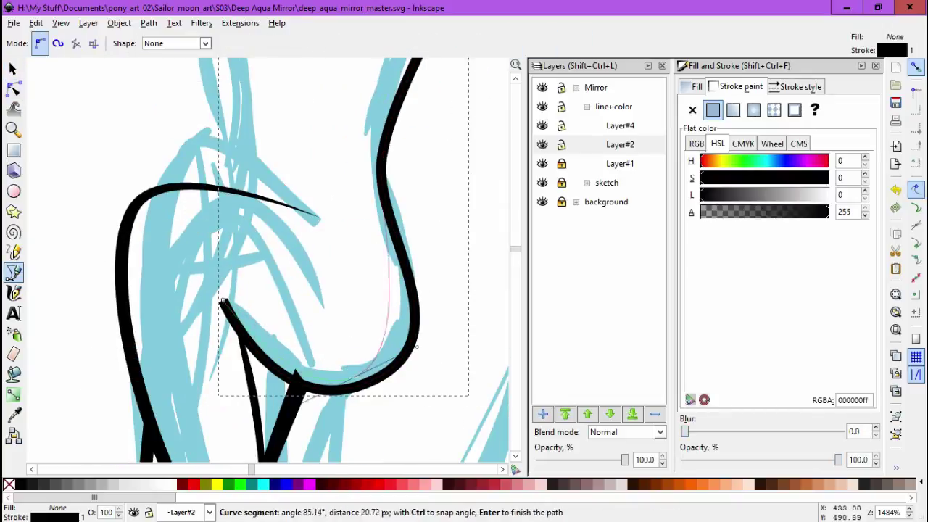
scroll(327, 290, up, 6)
key(Return)
Reshape the lower curve's top segment and lower nodes so it bends along the sketch.
key(Escape)
key(n)
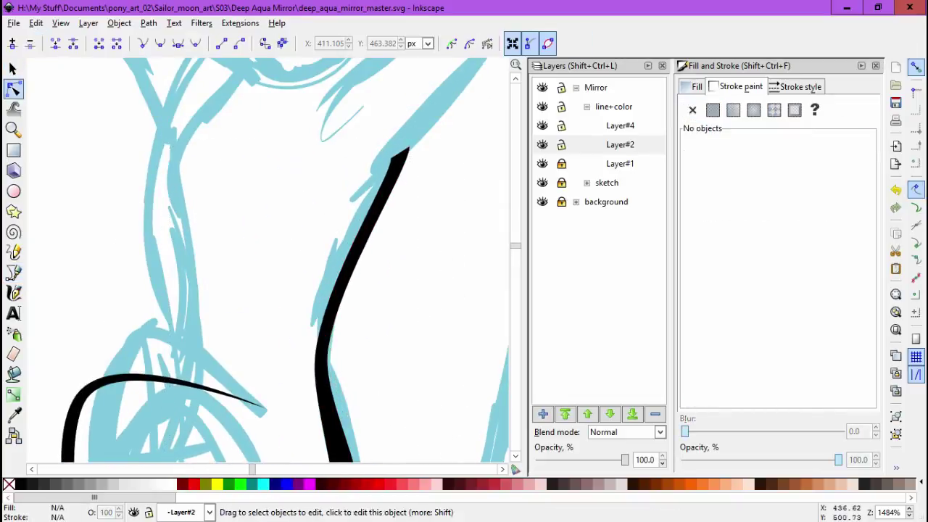
scroll(268, 261, down, 7)
click(274, 369)
scroll(274, 369, up, 4)
scroll(275, 368, left, 1)
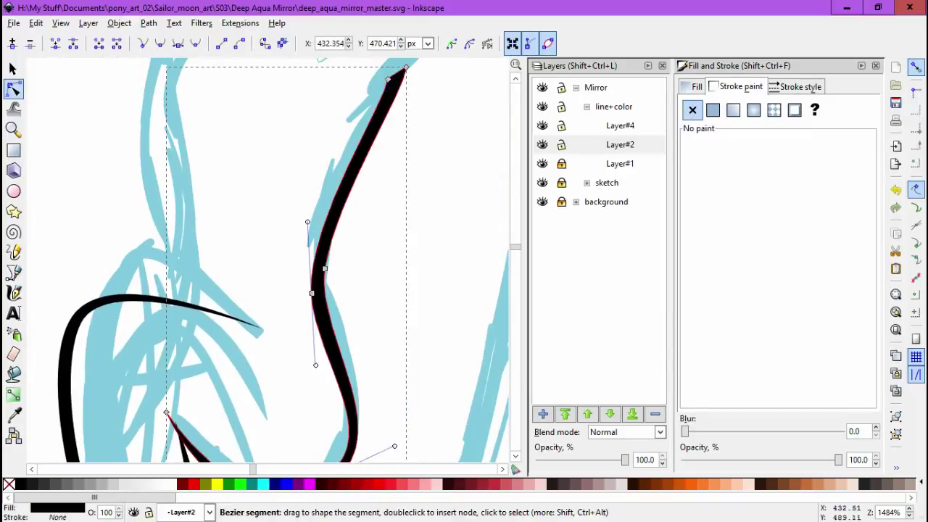
drag(390, 97, 392, 109)
scroll(391, 108, up, 1)
scroll(399, 132, down, 5)
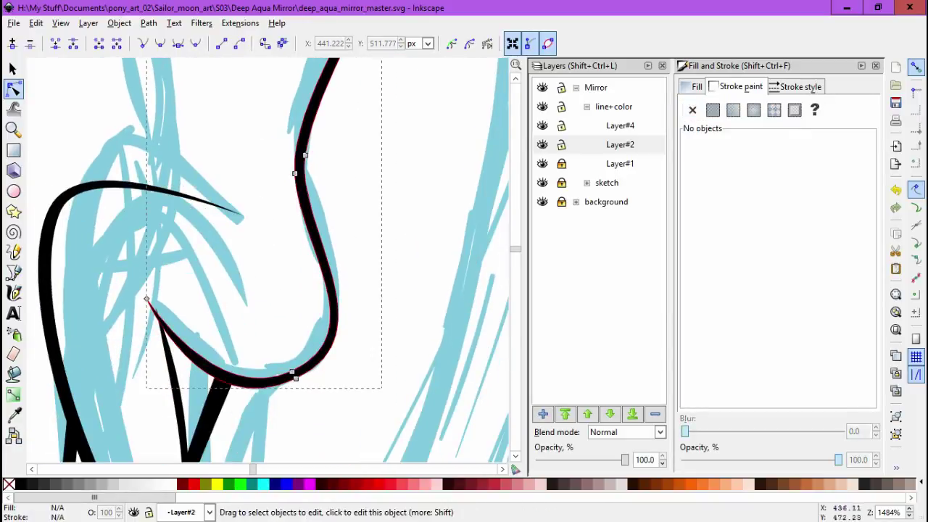
click(305, 370)
drag(211, 426, 198, 433)
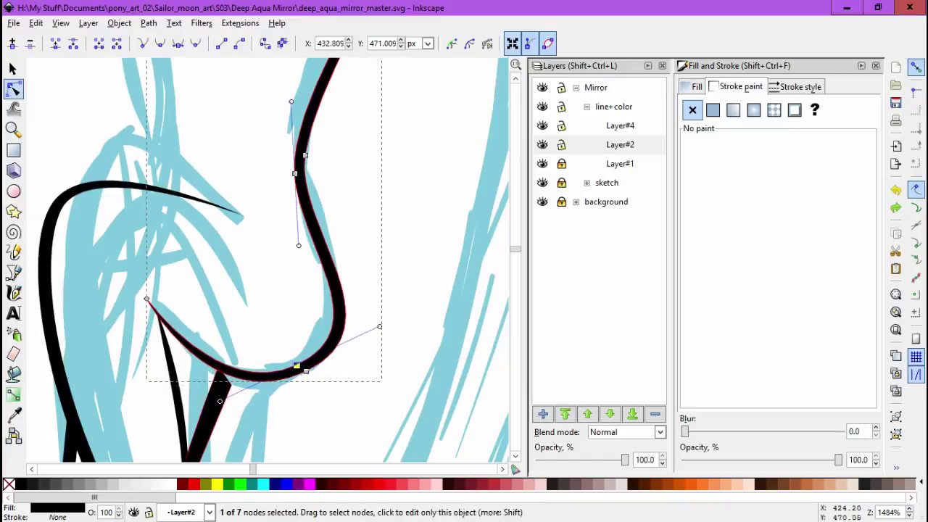
Make the curve's left end node a cusp and push out and refine the lower bend.
click(148, 298)
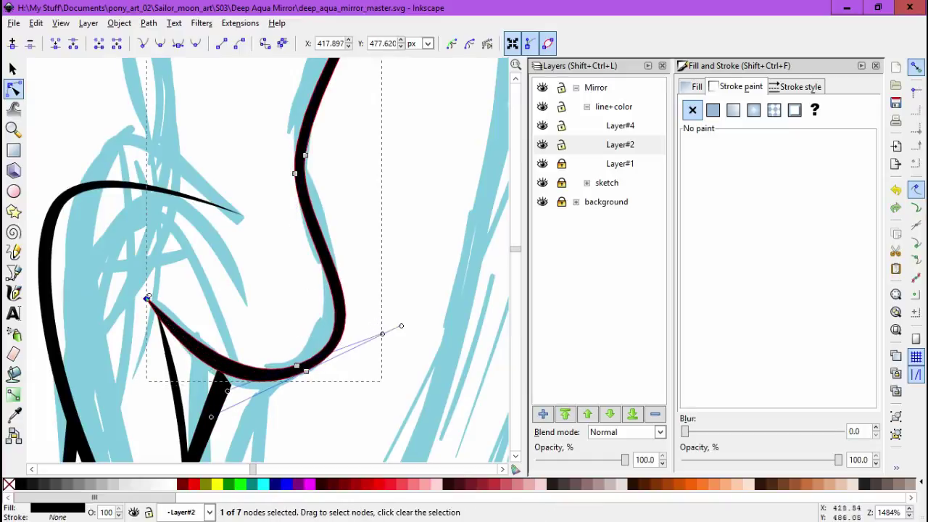
key(shift+c)
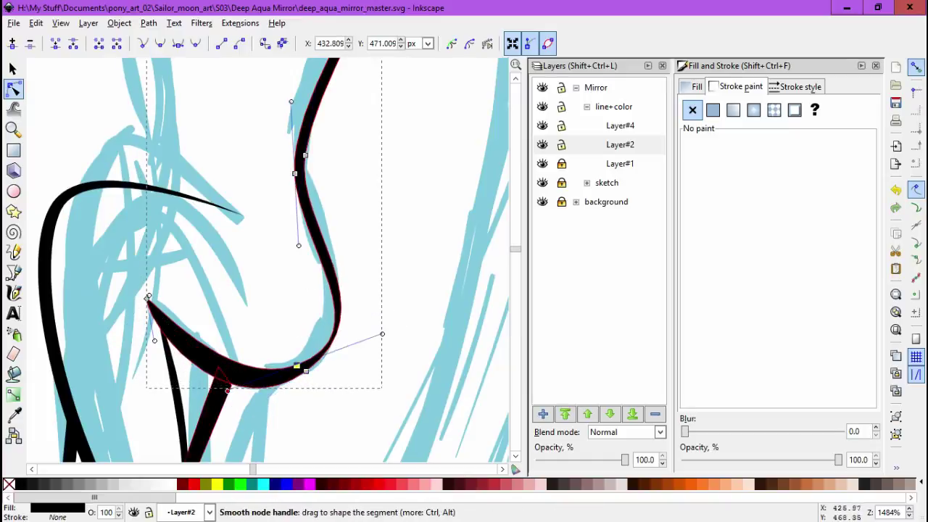
drag(297, 364, 339, 328)
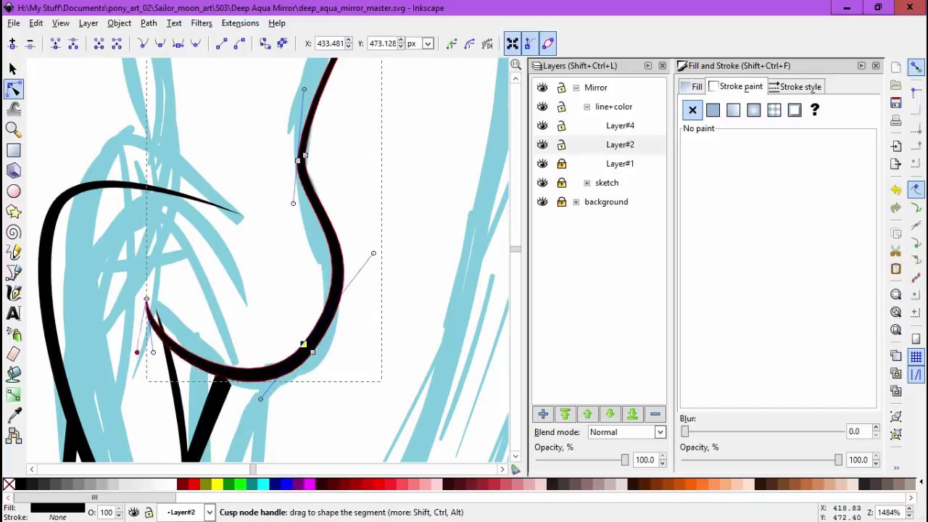
drag(137, 353, 158, 362)
drag(374, 249, 389, 263)
key(Escape)
Pull the curve's left end down-left and reshape its upper part and bottom dip.
scroll(388, 254, down, 1)
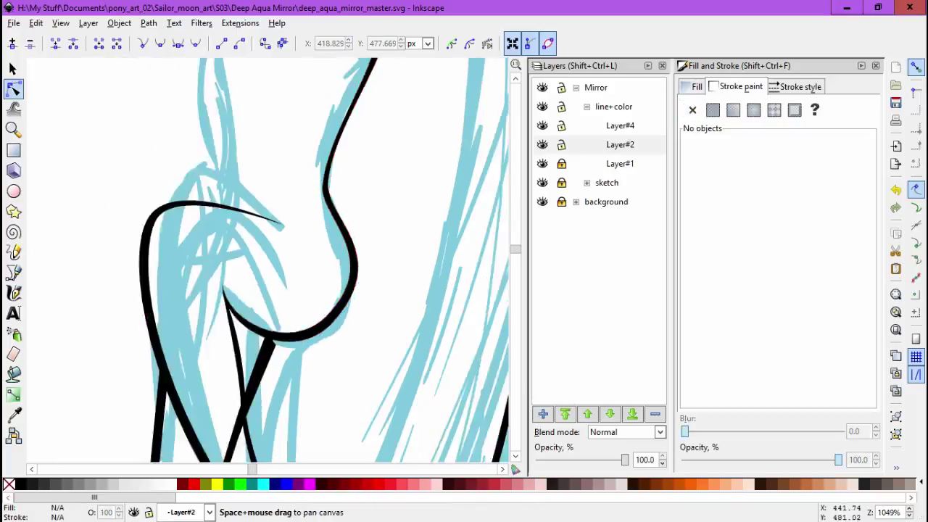
ctrl+scroll(364, 359, up, 1)
click(193, 355)
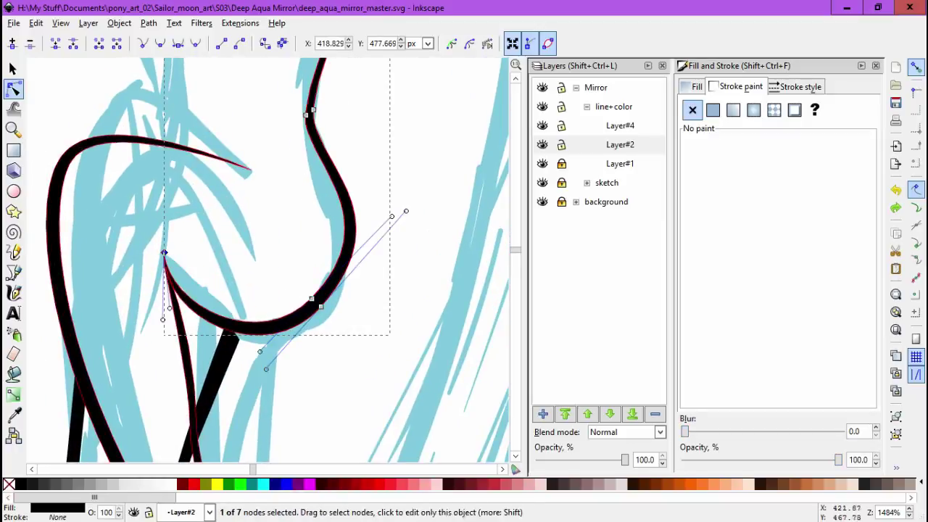
shift+click(320, 308)
drag(162, 252, 148, 259)
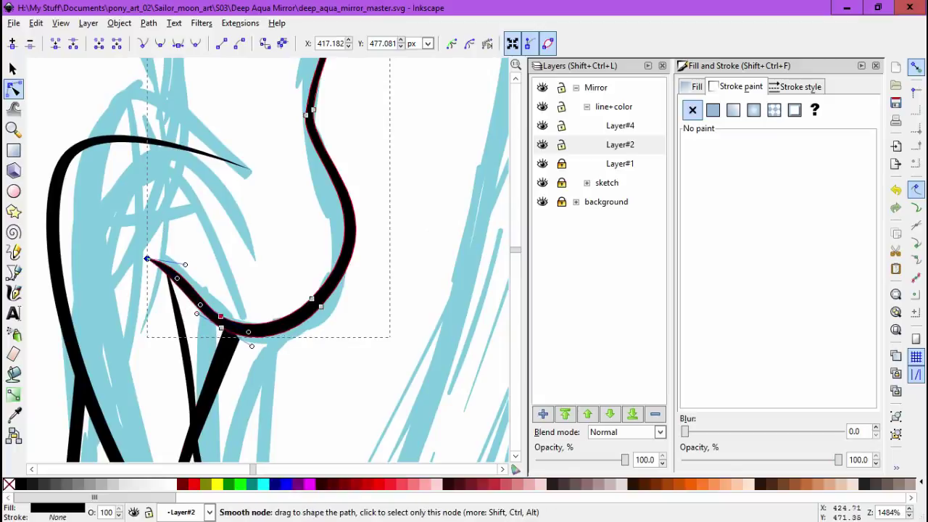
drag(406, 211, 375, 192)
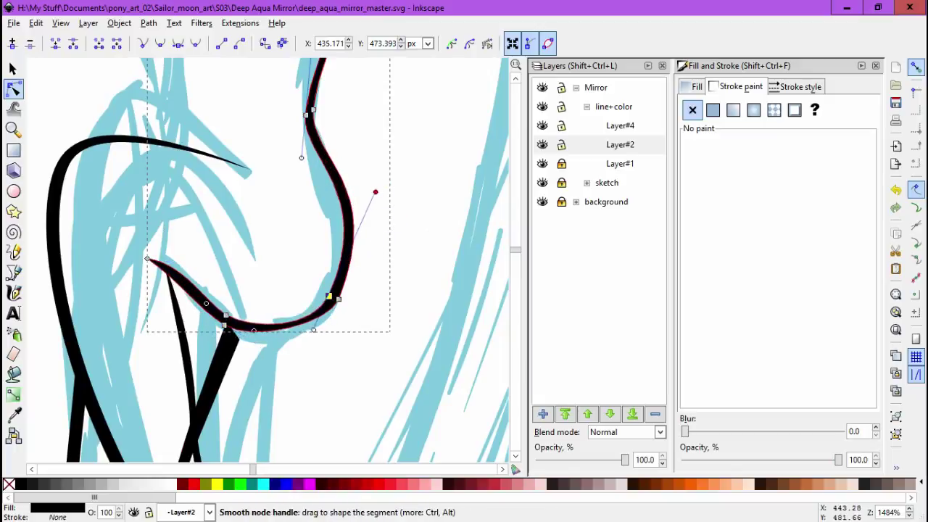
drag(333, 295, 331, 299)
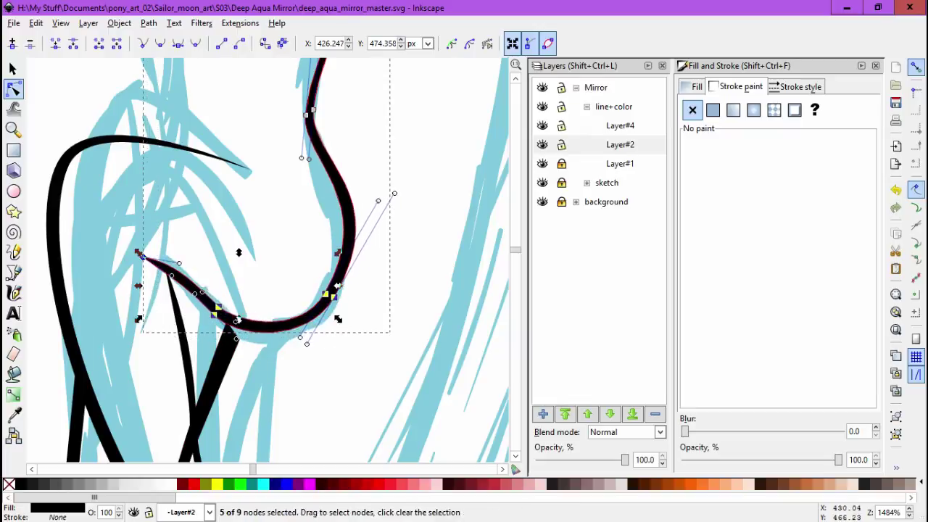
Undo the unwanted node edits and move the right-side node up and right.
key(ctrl+z)
key(ctrl+z)
key(ctrl+z)
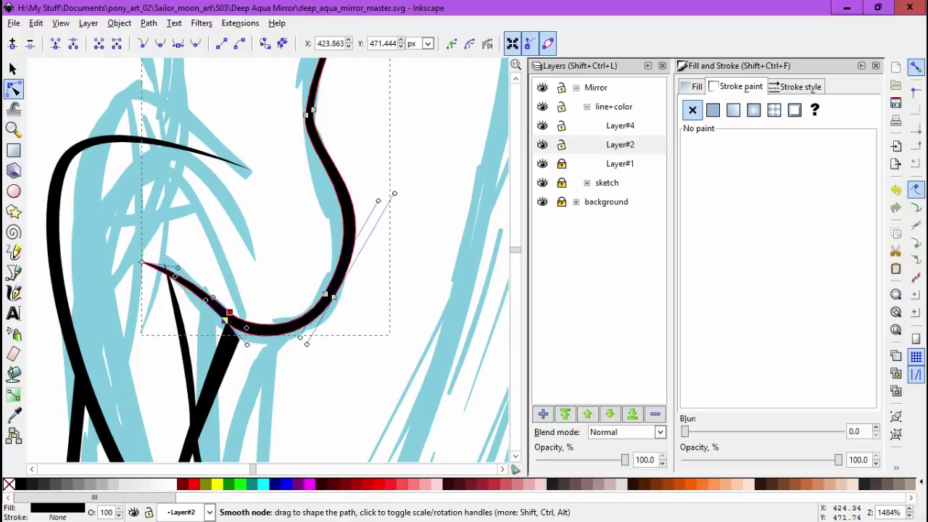
key(ctrl+z)
drag(329, 296, 345, 278)
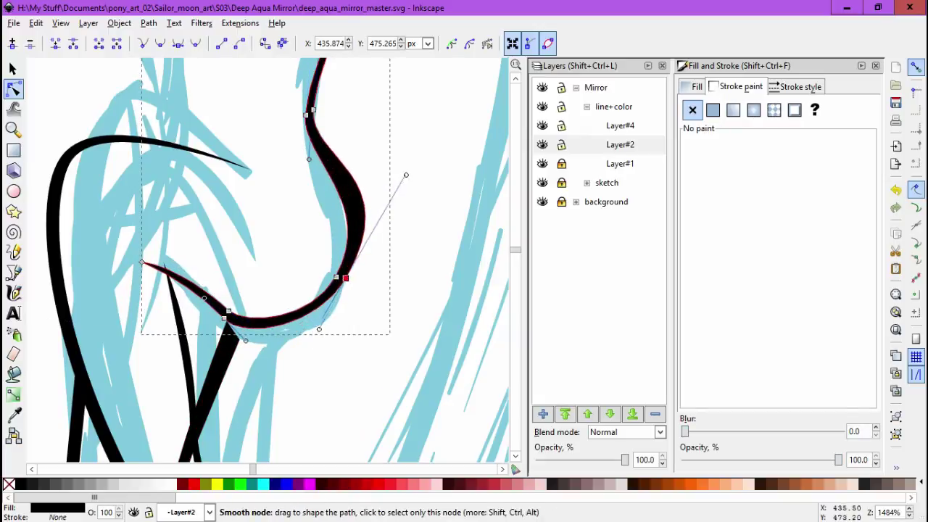
click(292, 378)
key(ctrl+z)
key(ctrl+z)
key(ctrl+z)
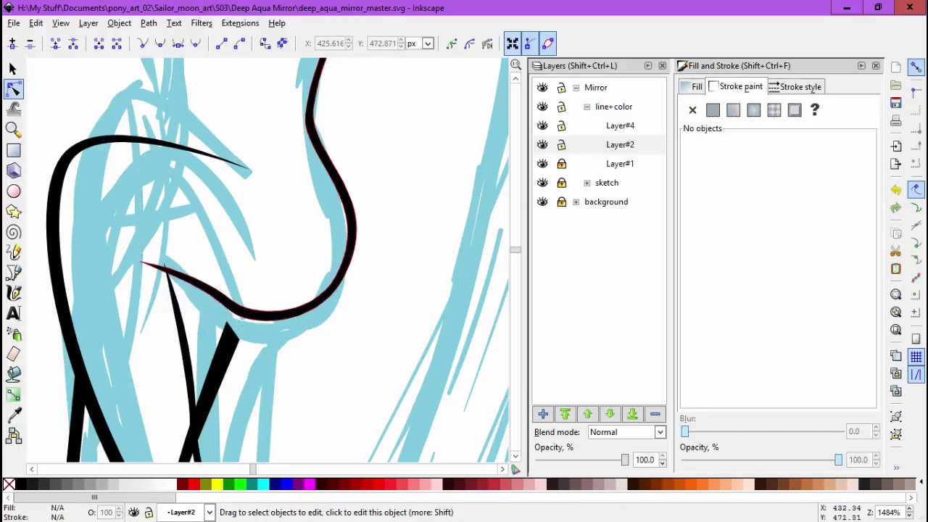
key(ctrl+z)
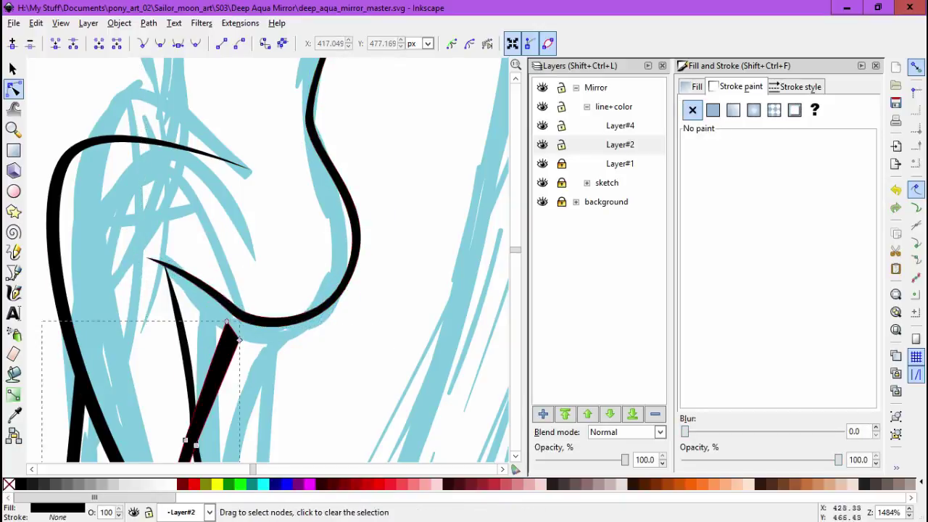
key(ctrl+z)
key(ctrl+z)
key(ctrl+z)
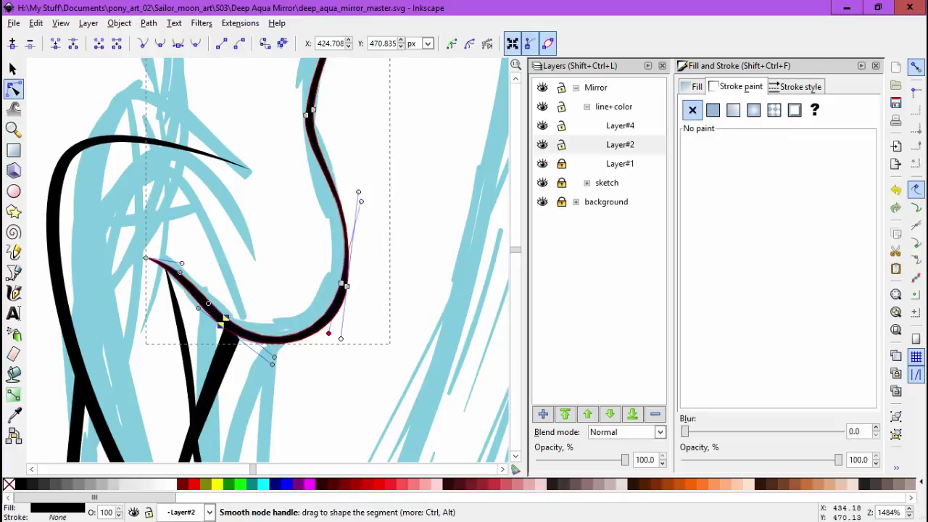
key(Escape)
Begin a new Bezier stroke along the sketch's left edge.
scroll(384, 241, down, 3)
scroll(241, 378, up, 3)
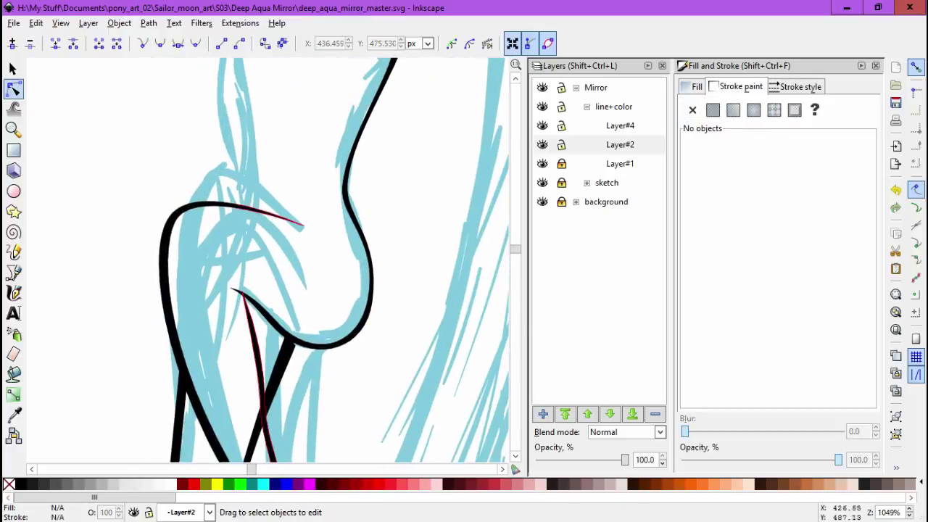
scroll(241, 378, down, 1)
scroll(240, 378, up, 1)
key(b)
click(240, 378)
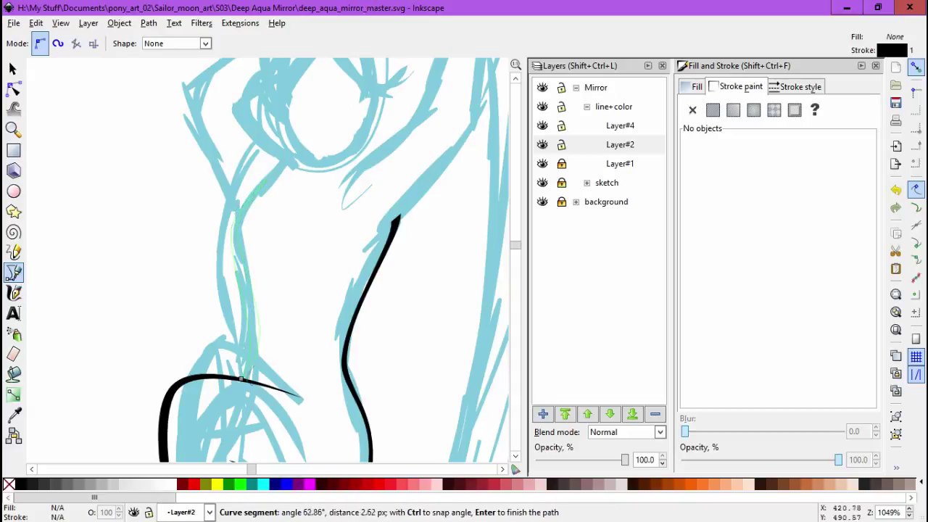
Finish the left-edge stroke and try deleting a body-line node, then undo the deletion.
key(Return)
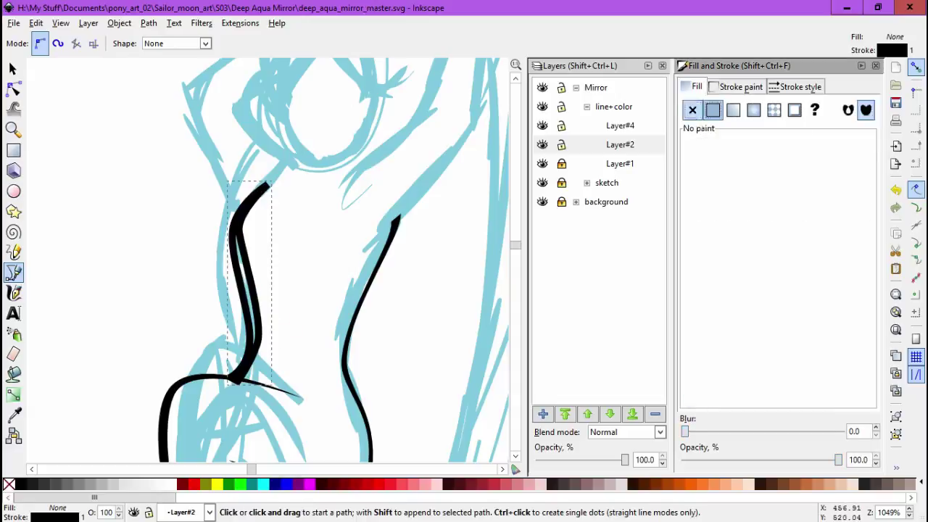
key(n)
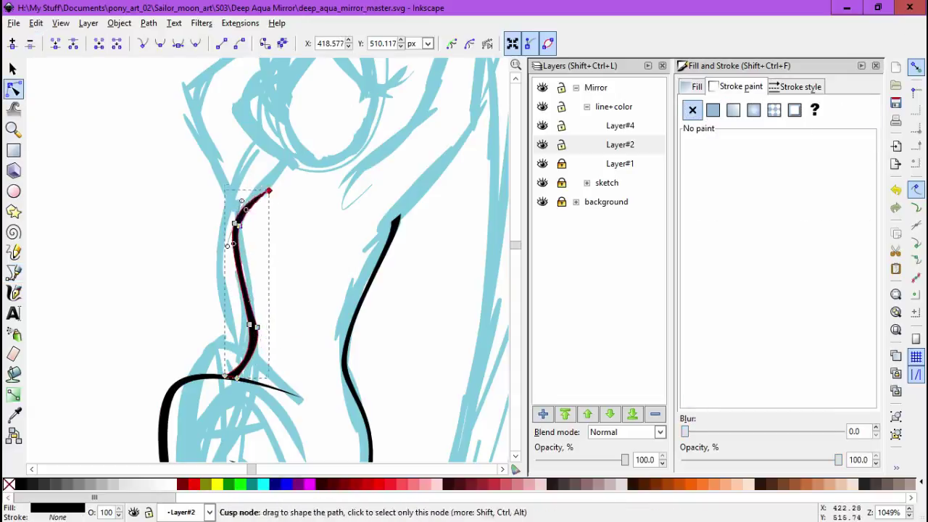
drag(218, 312, 268, 392)
key(Escape)
ctrl+scroll(229, 266, up, 2)
click(250, 169)
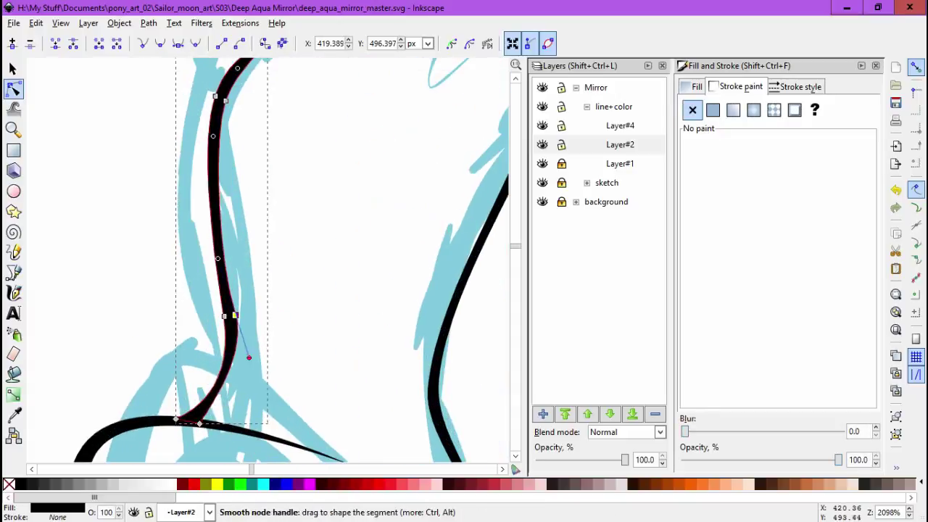
click(258, 391)
key(Delete)
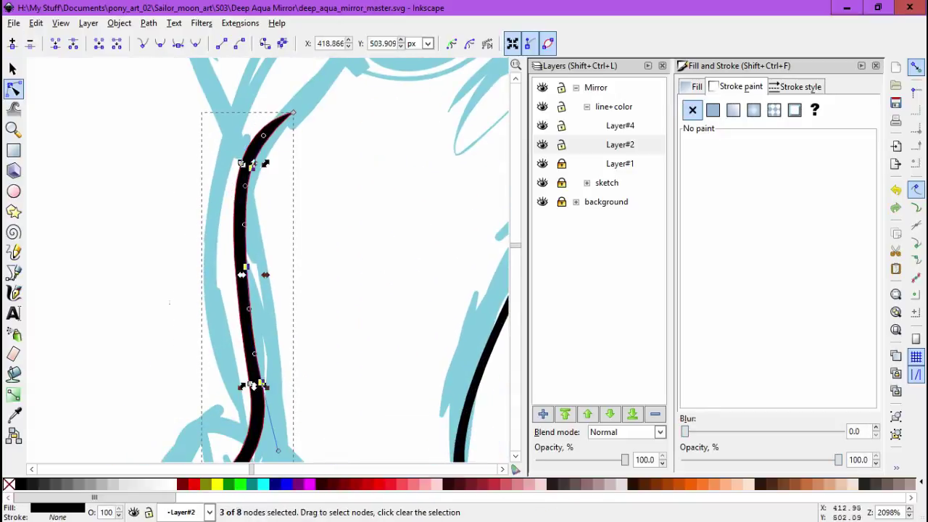
key(ctrl+z)
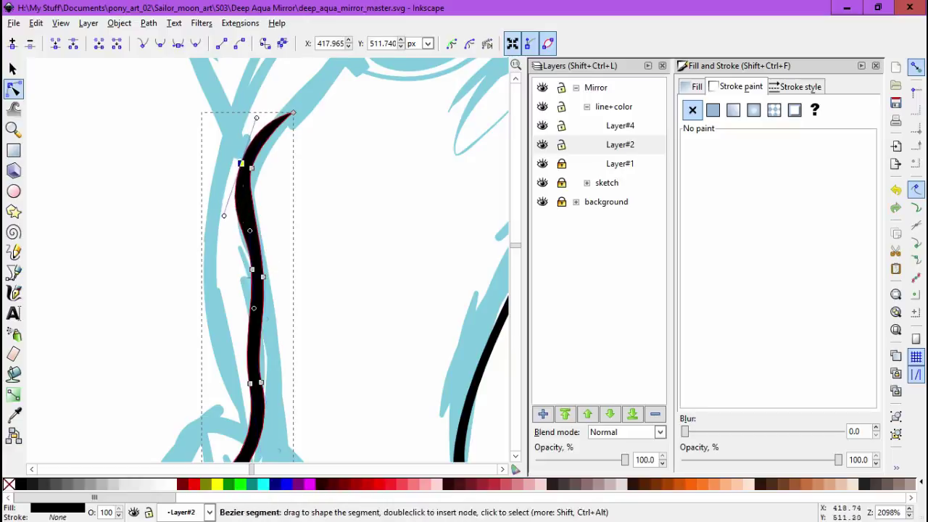
Select an upper node on the body stroke, then zoom out and pan to the figure's head.
scroll(250, 163, down, 3)
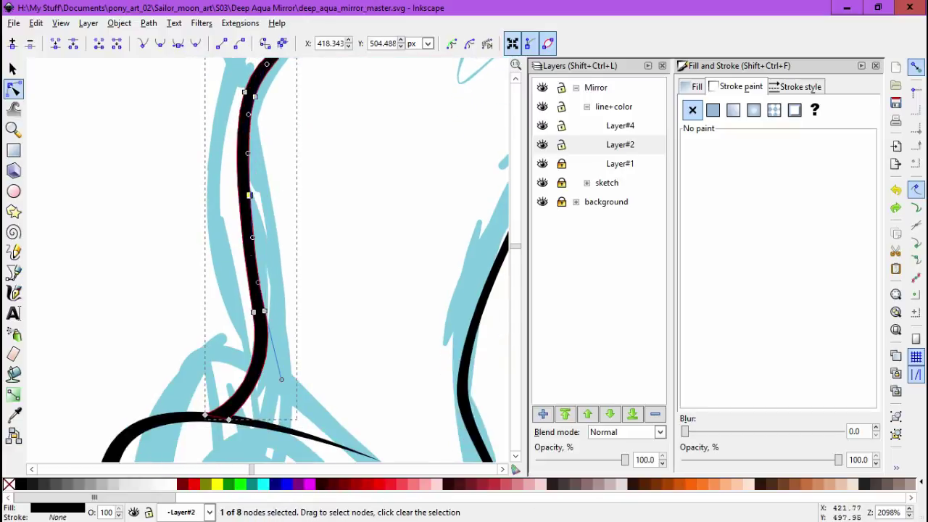
scroll(283, 291, up, 4)
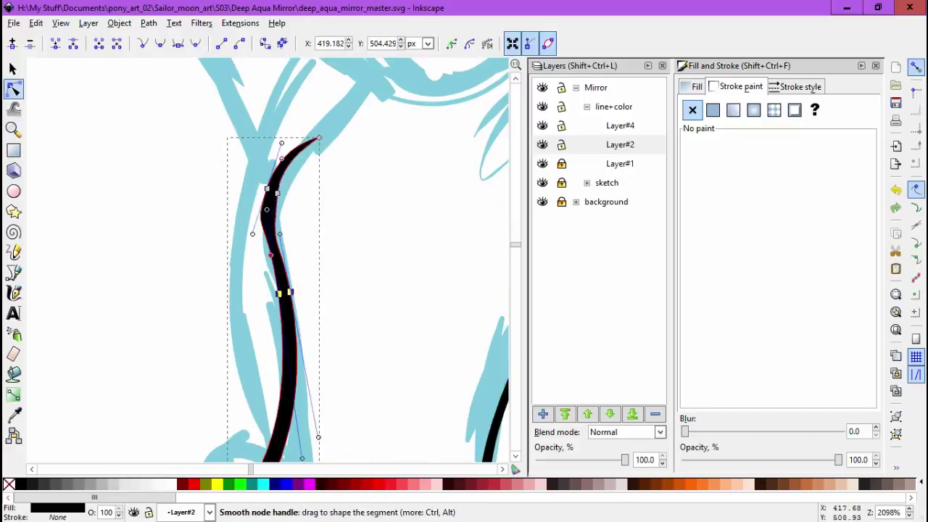
scroll(268, 290, up, 1)
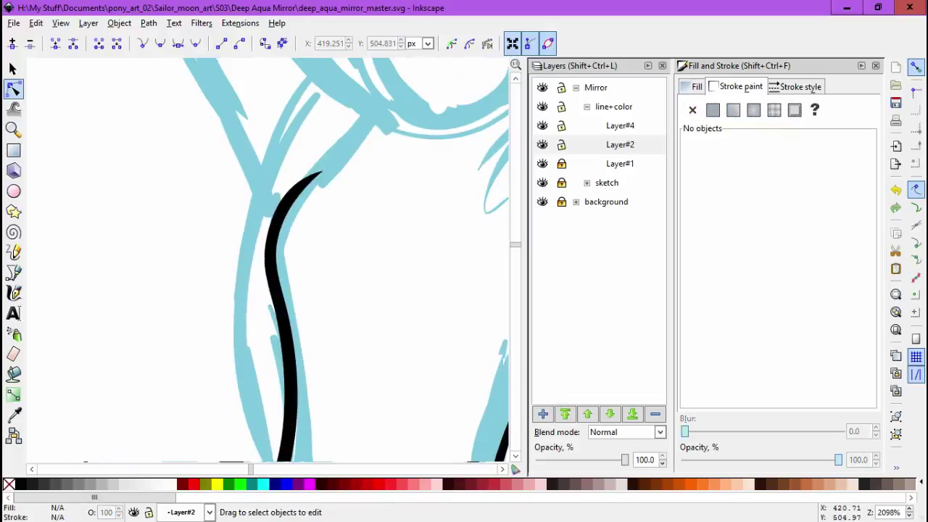
click(282, 227)
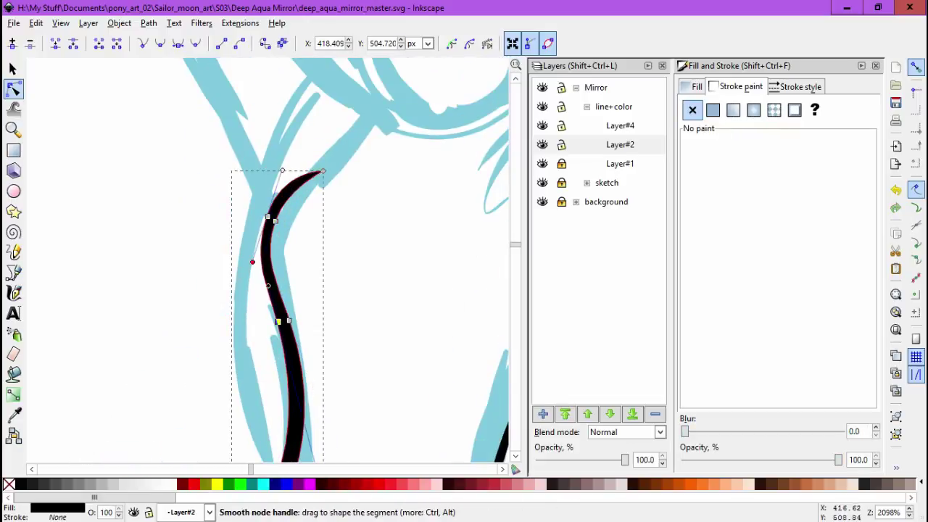
key(Escape)
key(minus)
key(minus)
mouse_move(365, 319)
mouse_down()
mouse_move(310, 363)
mouse_move(227, 462)
mouse_up()
scroll(239, 457, up, 1)
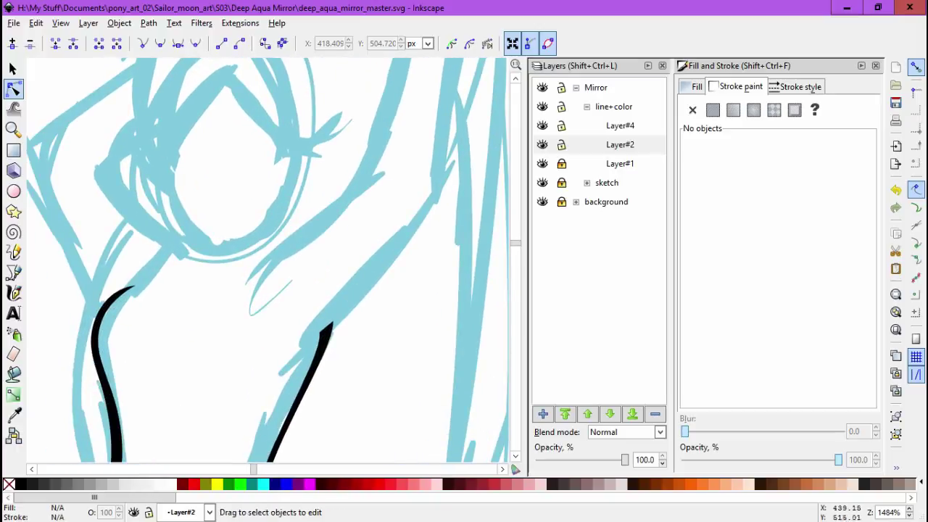
Ink a black shoulder stroke and pull its lower node upward to reshape it.
key(b)
drag(229, 308, 231, 308)
scroll(348, 210, up, 5)
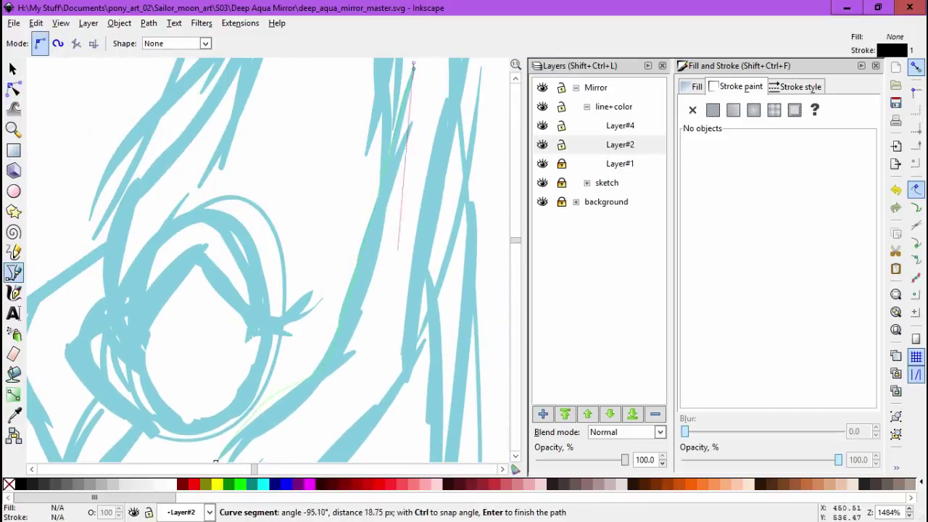
scroll(395, 264, down, 4)
key(Return)
key(n)
scroll(268, 297, down, 2)
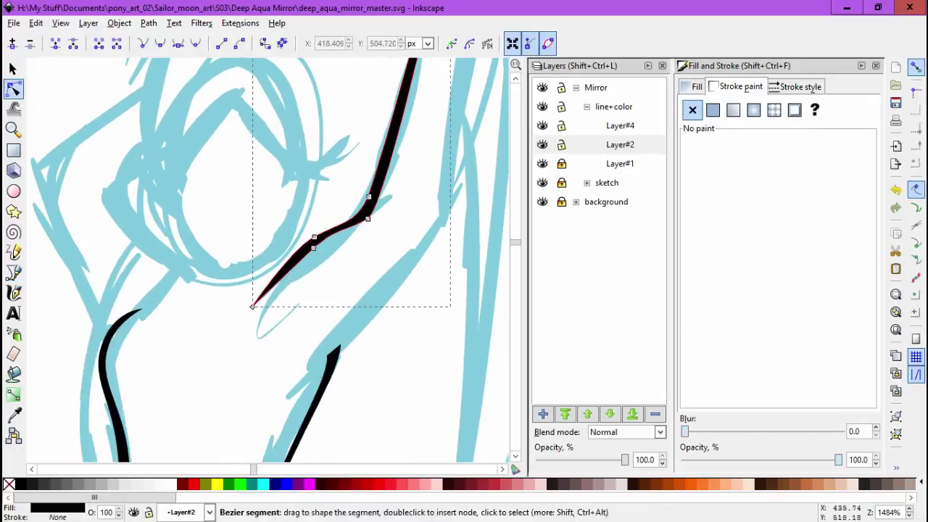
drag(317, 252, 314, 238)
scroll(304, 276, up, 2)
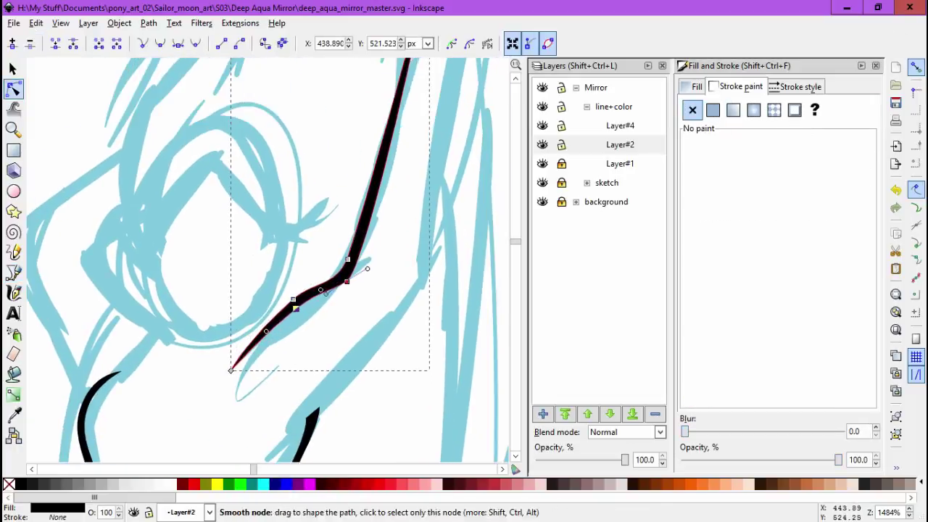
key(Escape)
Bring the figure's face into view and ready the Bezier pen for the face outline.
drag(280, 317, 238, 275)
key(b)
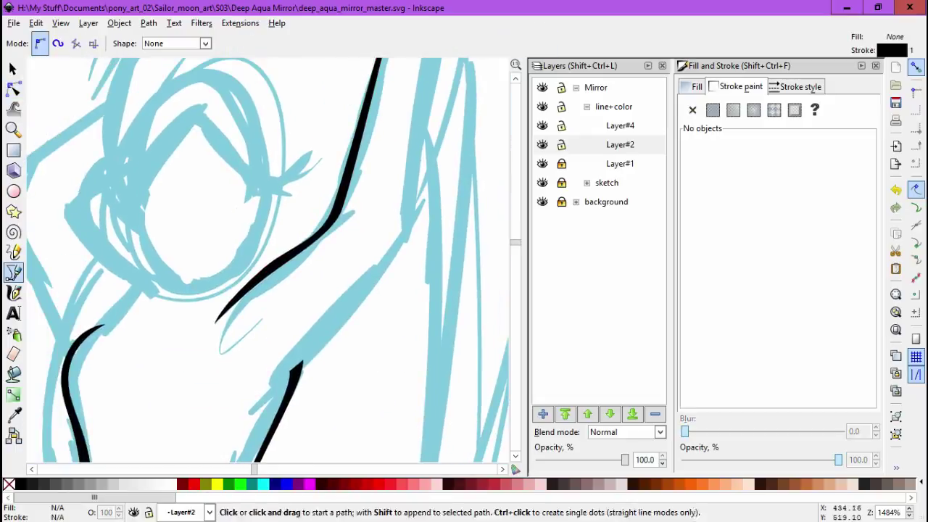
scroll(161, 194, up, 1)
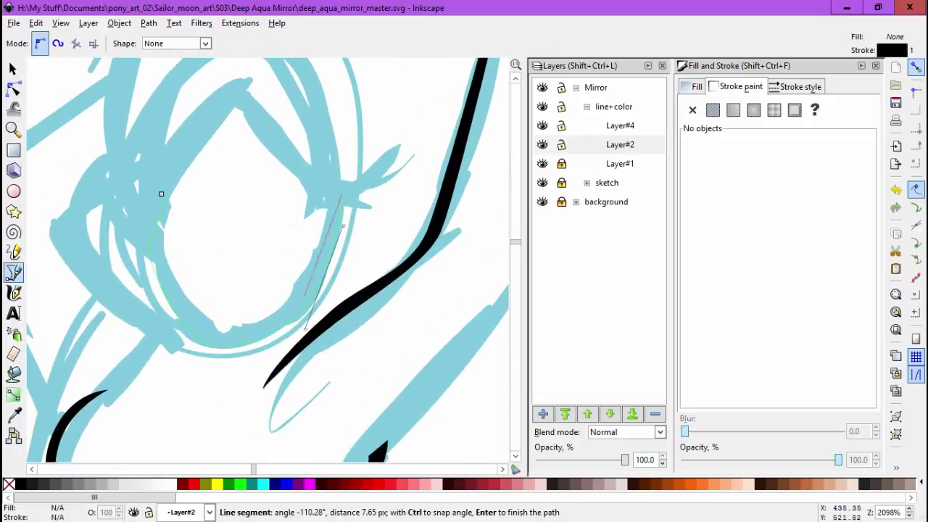
Close the face outline and adjust its node handles to round the jaw and sides.
click(161, 194)
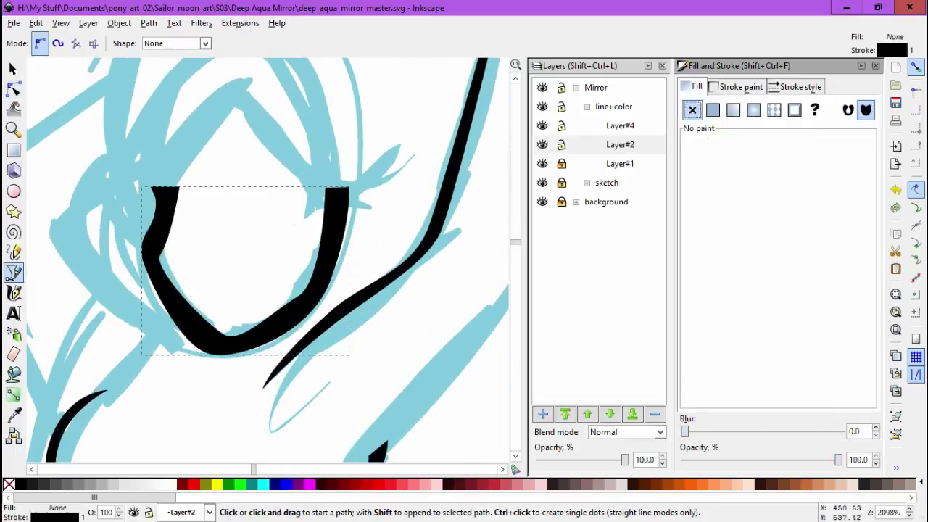
key(n)
click(149, 257)
scroll(202, 239, up, 2)
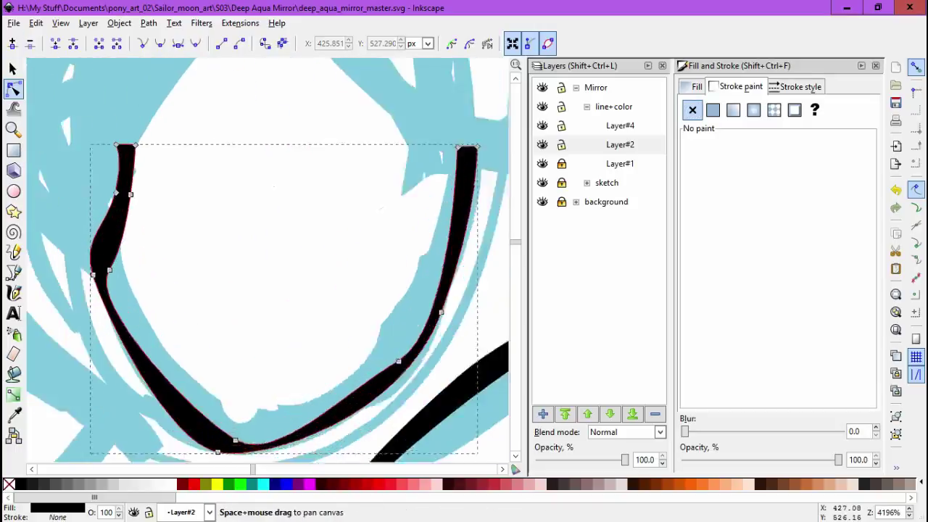
drag(203, 239, 265, 275)
drag(123, 295, 181, 318)
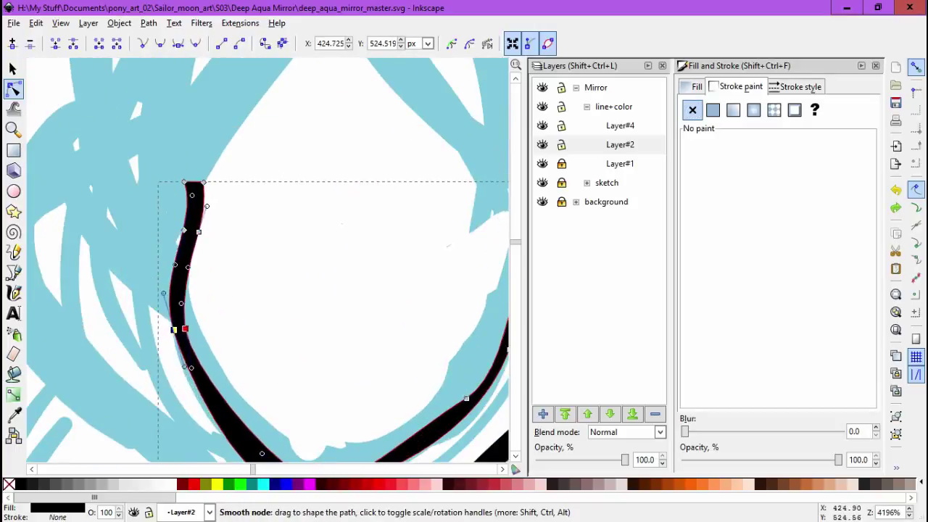
scroll(149, 230, down, 3)
drag(314, 400, 355, 378)
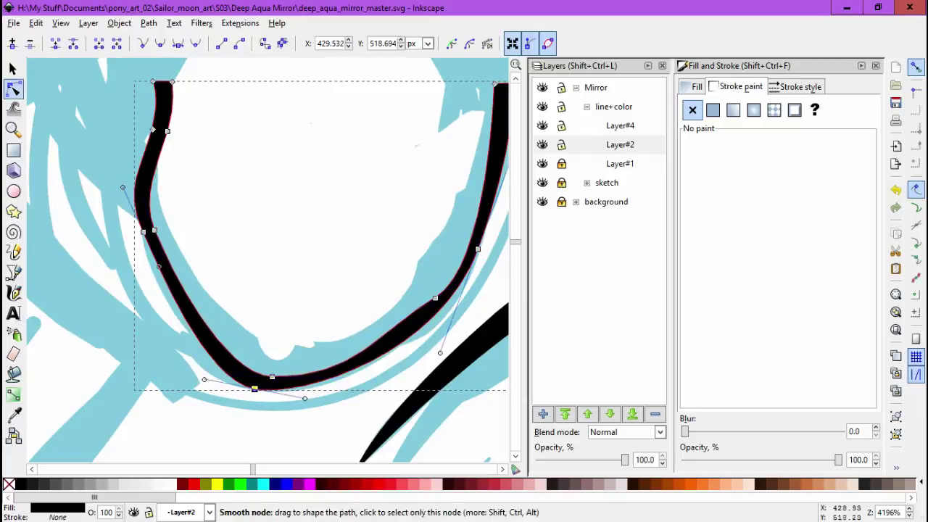
click(148, 226)
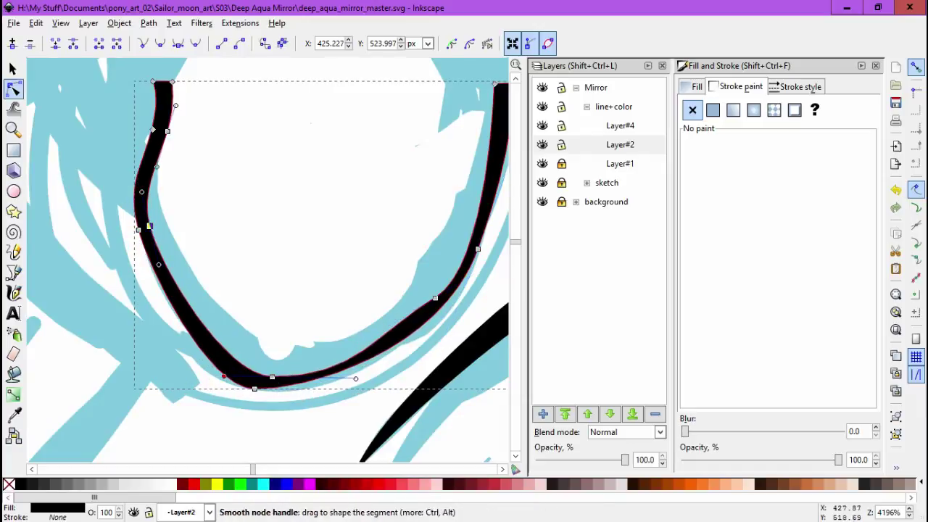
click(271, 388)
drag(471, 306, 415, 357)
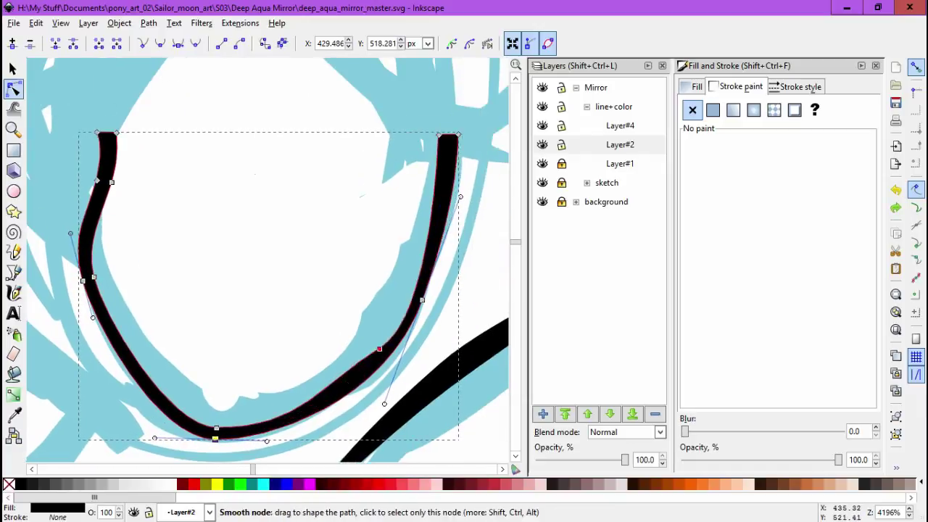
click(430, 294)
Draw a small closed joint between the chin and neck line and shape its curve.
key(Escape)
scroll(290, 290, down, 4)
key(b)
click(307, 258)
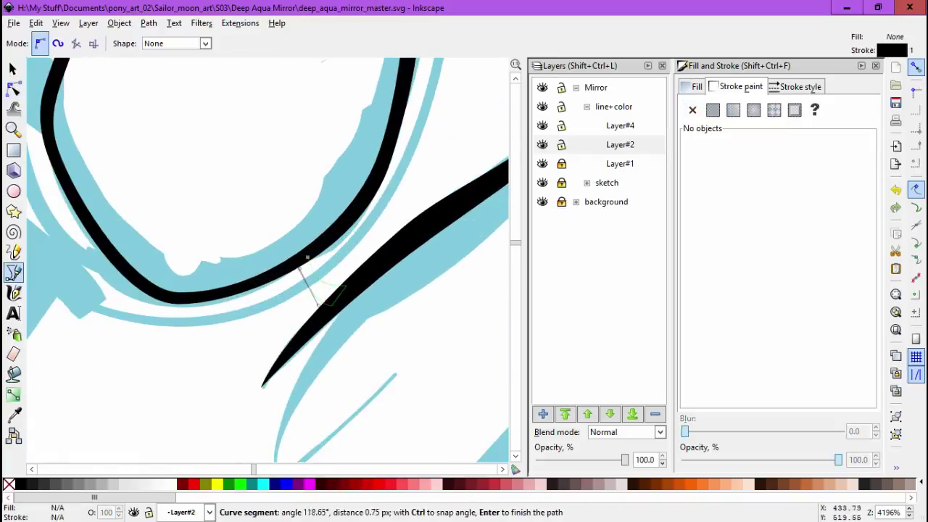
click(297, 266)
click(308, 257)
key(n)
drag(318, 303, 323, 304)
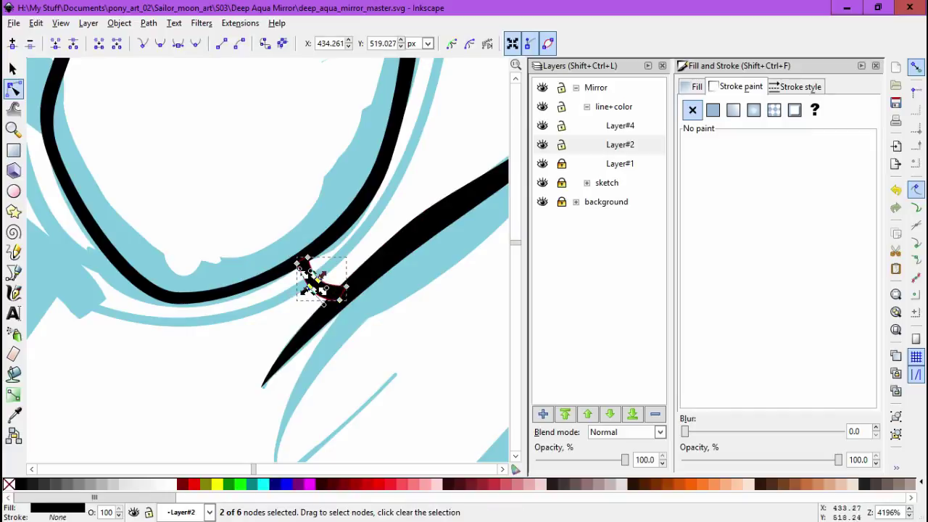
key(Escape)
Draw a closed wavy hairline above the face and smooth its curves.
key(minus)
scroll(268, 261, up, 3)
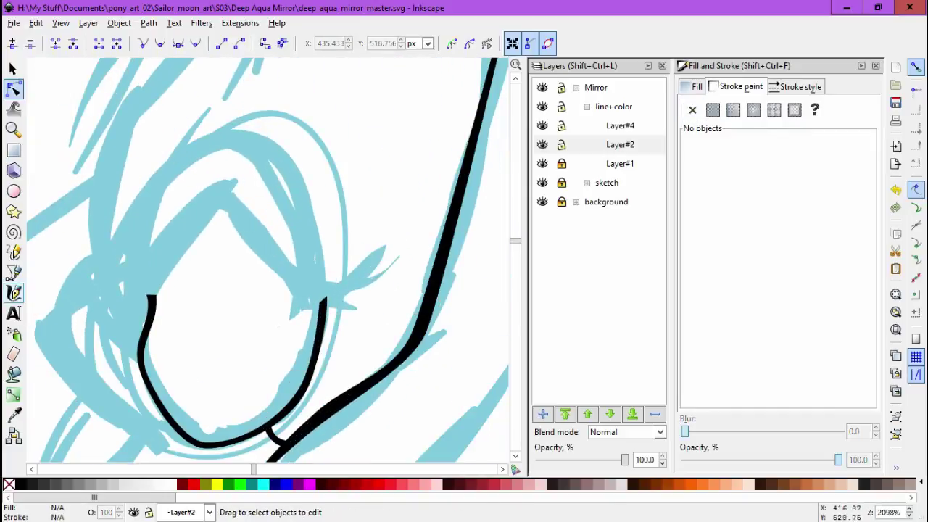
key(b)
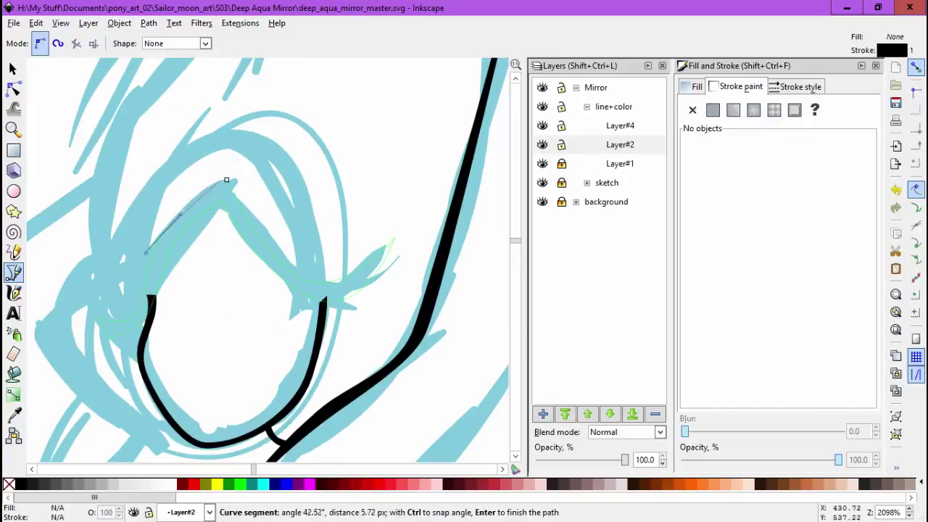
click(226, 180)
key(n)
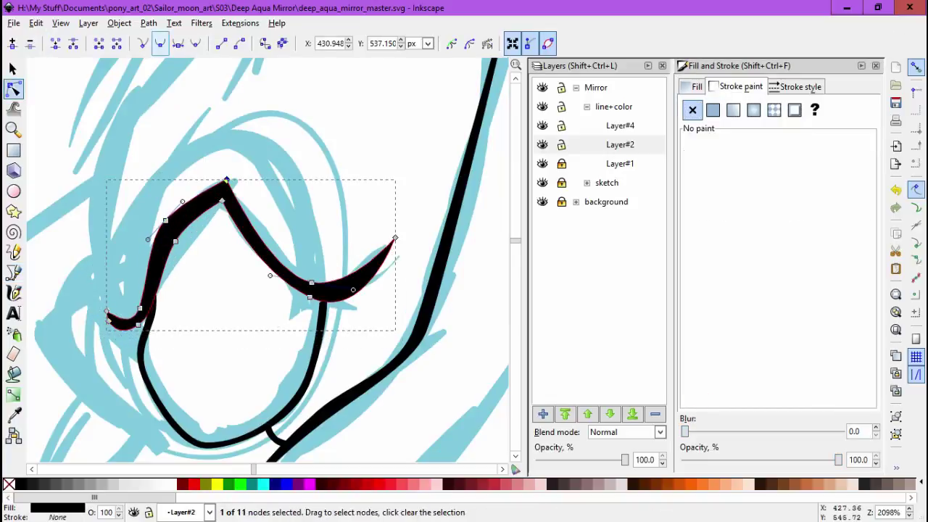
click(160, 44)
drag(176, 245, 160, 278)
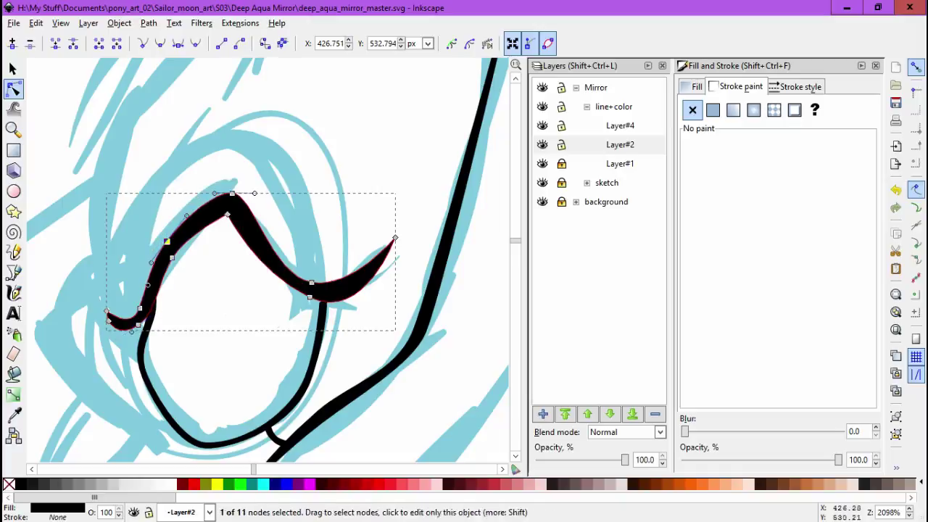
drag(365, 323, 372, 311)
drag(197, 233, 192, 230)
drag(108, 319, 180, 284)
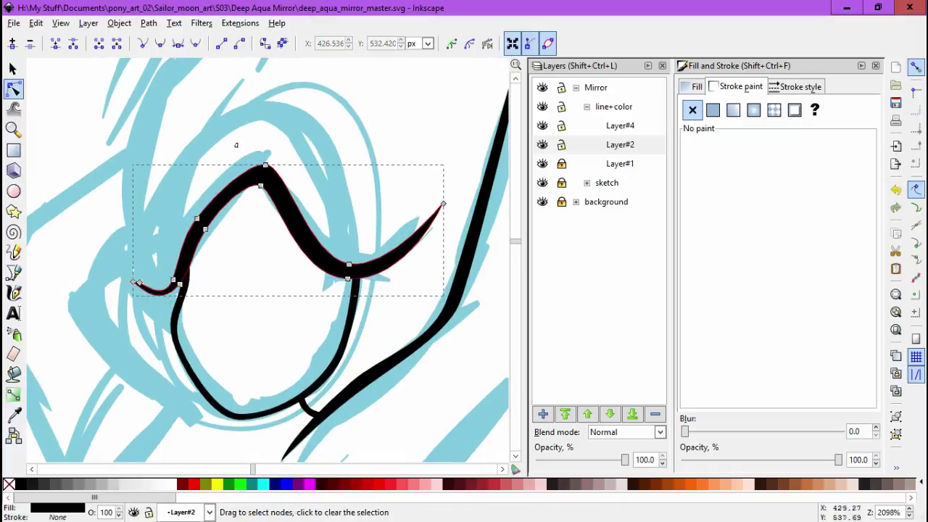
Check the hairline, face strokes and chin joint, then fit the page showing both mirrors.
click(236, 145)
scroll(239, 159, down, 3)
scroll(246, 152, up, 3)
click(261, 138)
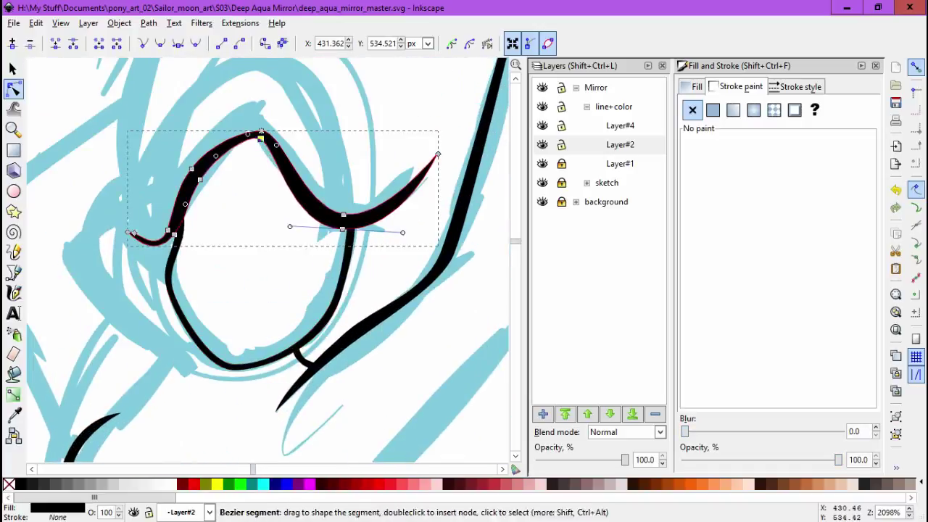
key(Escape)
key(minus)
key(space)
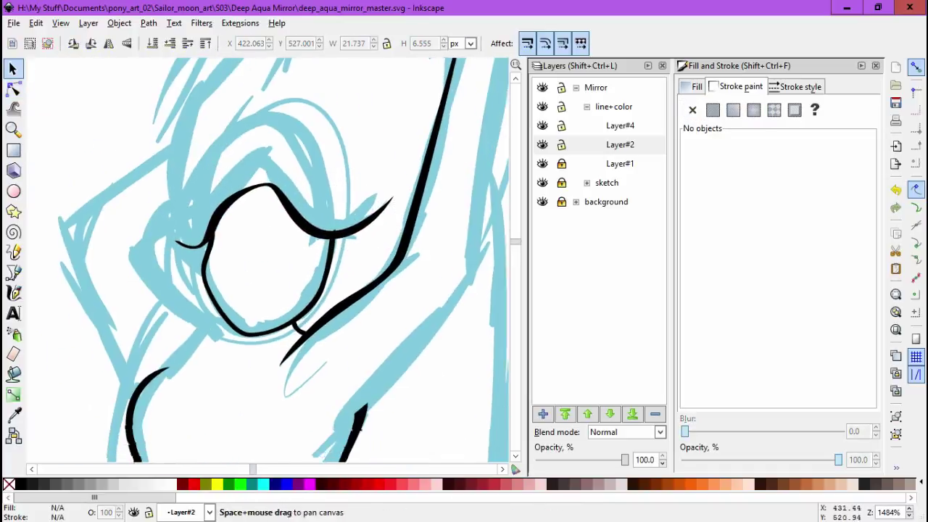
scroll(283, 261, down, 1)
drag(195, 199, 330, 308)
click(300, 300)
key(Escape)
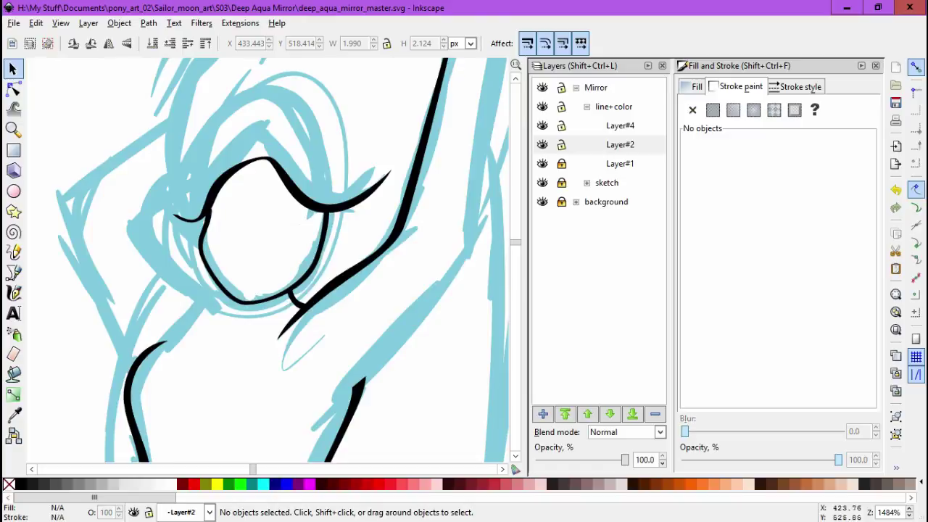
key(minus)
key(minus)
key(minus)
key(minus)
key(5)
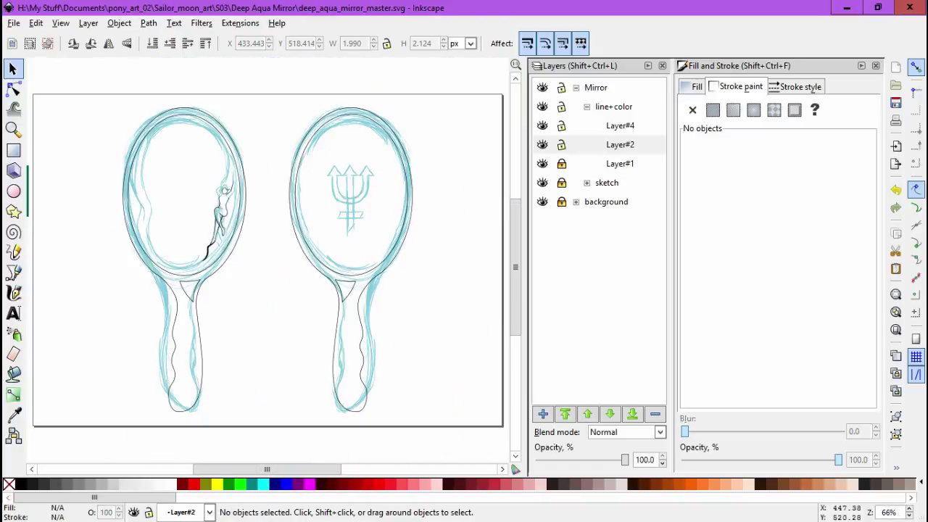
key(F3)
click(221, 178)
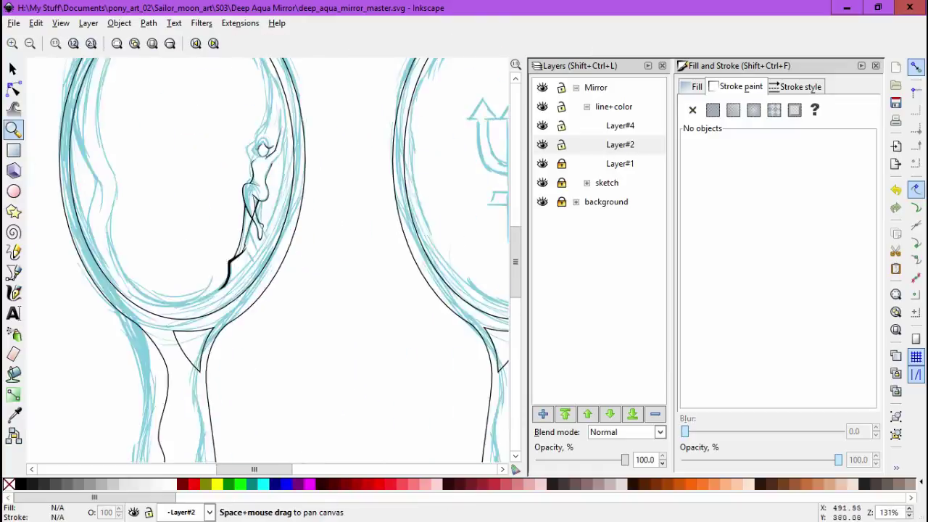
click(221, 178)
click(222, 177)
click(240, 290)
click(239, 290)
click(239, 290)
key(F2)
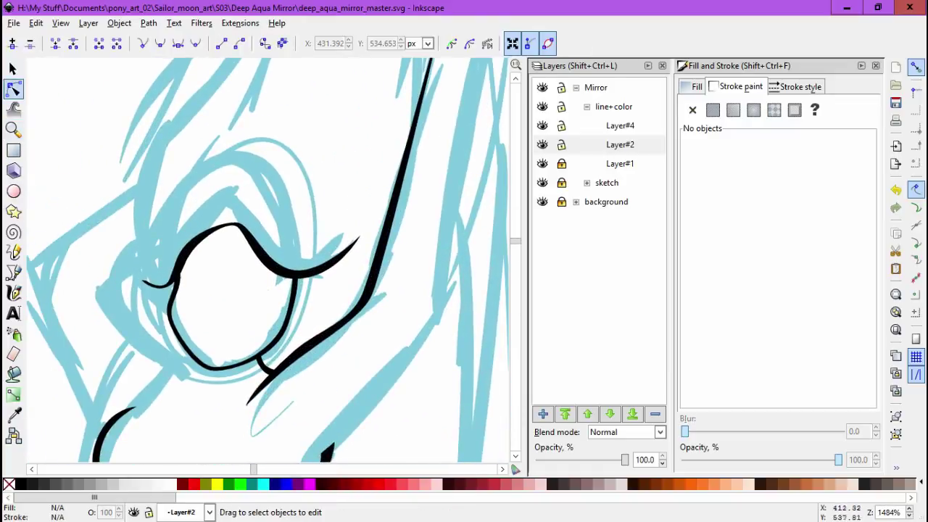
scroll(239, 326, up, 1)
key(F1)
click(218, 317)
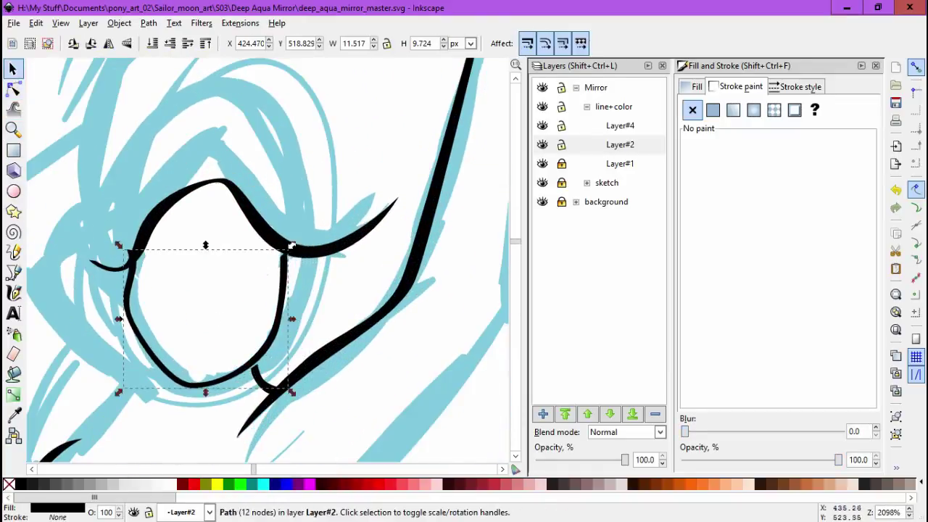
Pull the upper hair stroke's left tip up and to the right.
key(Escape)
scroll(268, 261, up, 1)
click(109, 290)
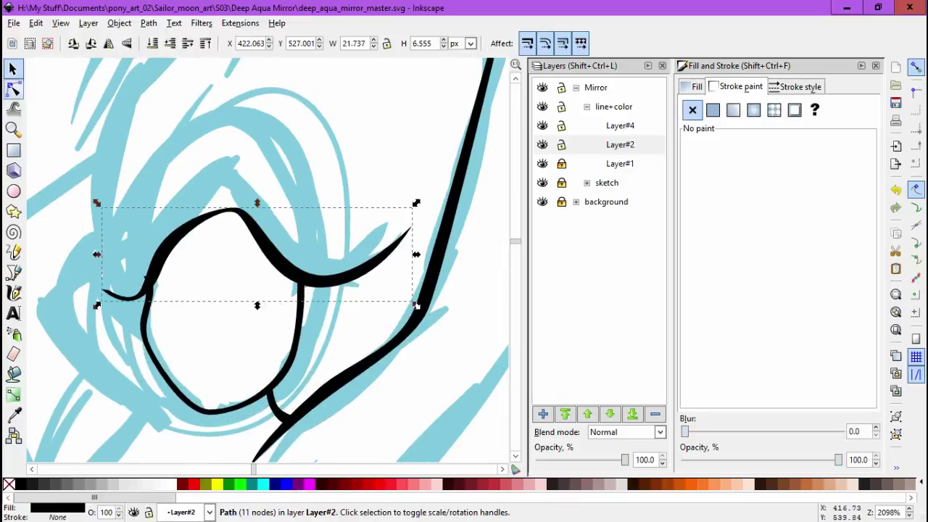
key(F2)
scroll(167, 261, up, 2)
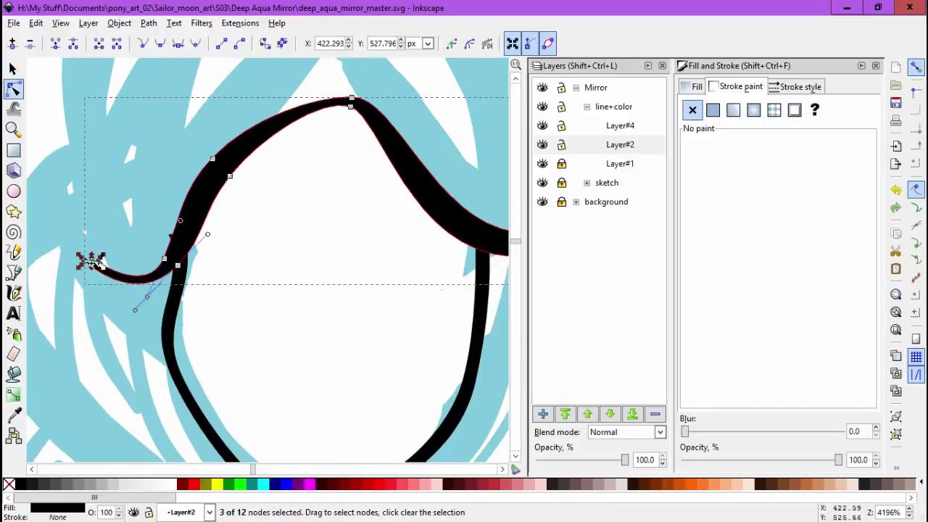
drag(92, 263, 109, 244)
scroll(133, 307, down, 2)
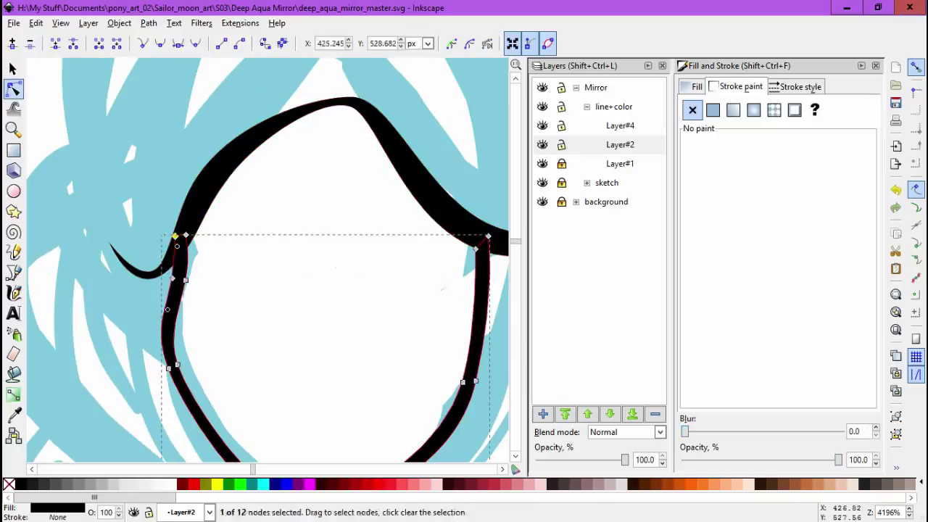
Nudge the face outline's left side slightly outward.
key(Escape)
scroll(196, 234, up, 2)
click(195, 233)
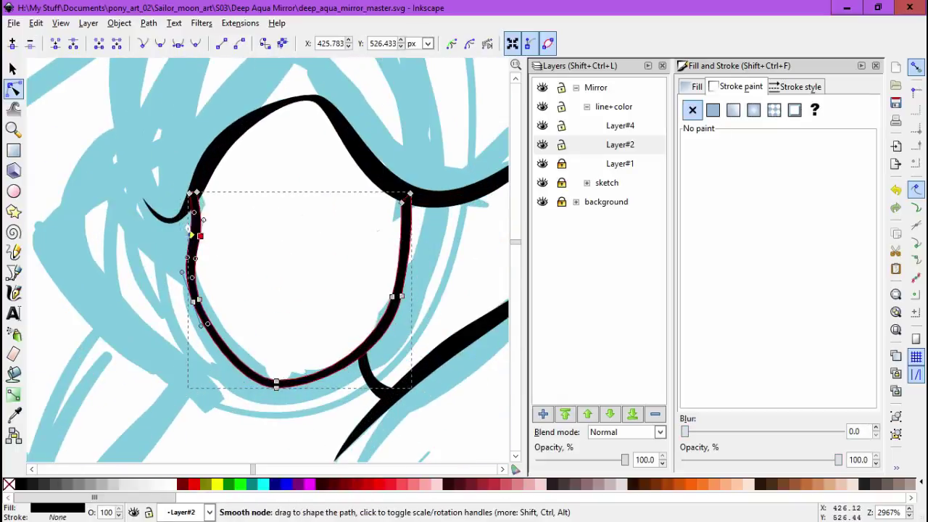
key(Escape)
click(192, 239)
drag(192, 246, 187, 250)
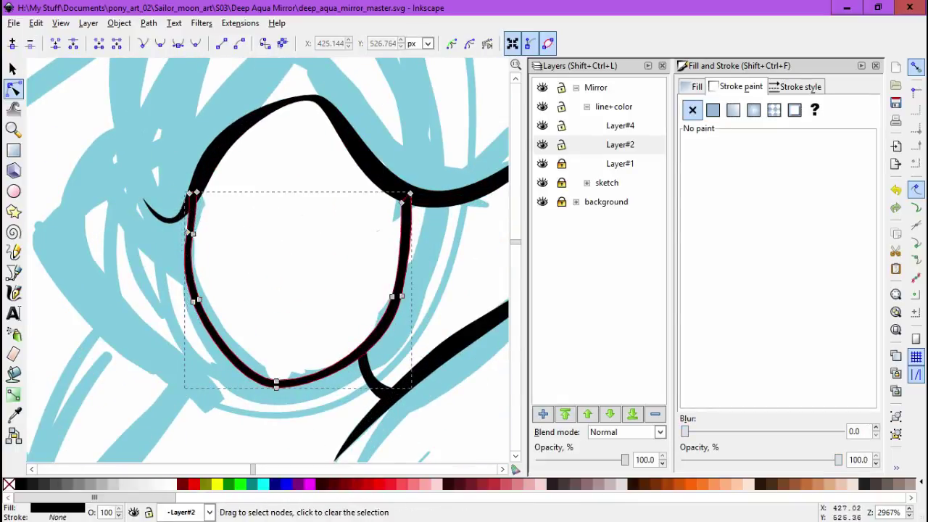
key(Escape)
Draw a curved closed-eye shape on the face.
key(b)
click(300, 232)
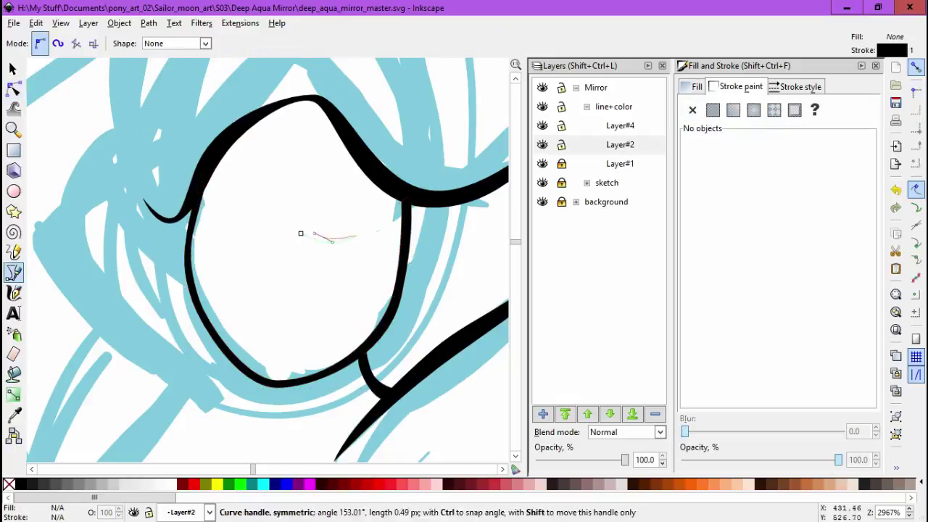
key(Return)
key(n)
scroll(308, 201, up, 2)
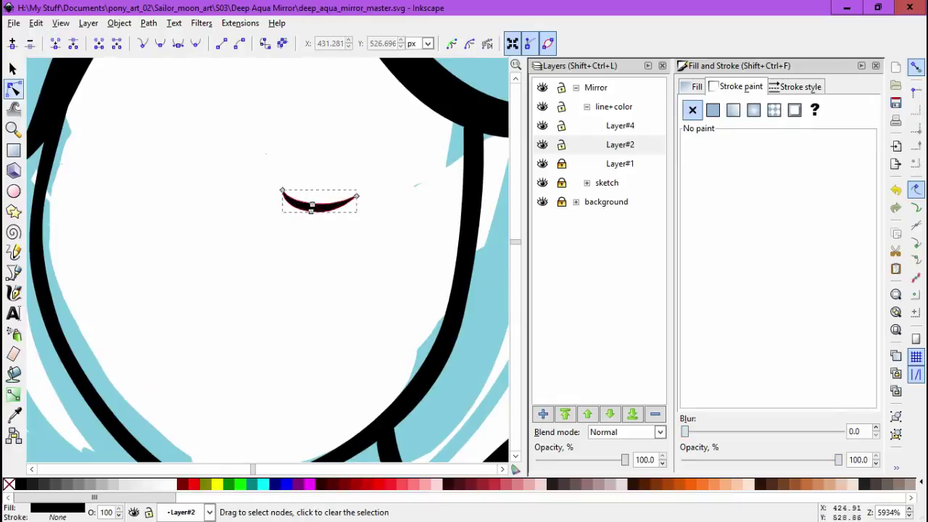
Duplicate the eye and move the copy left to form the second eye.
key(s)
key(ctrl+d)
drag(319, 203, 145, 203)
key(Escape)
scroll(271, 299, down, 4)
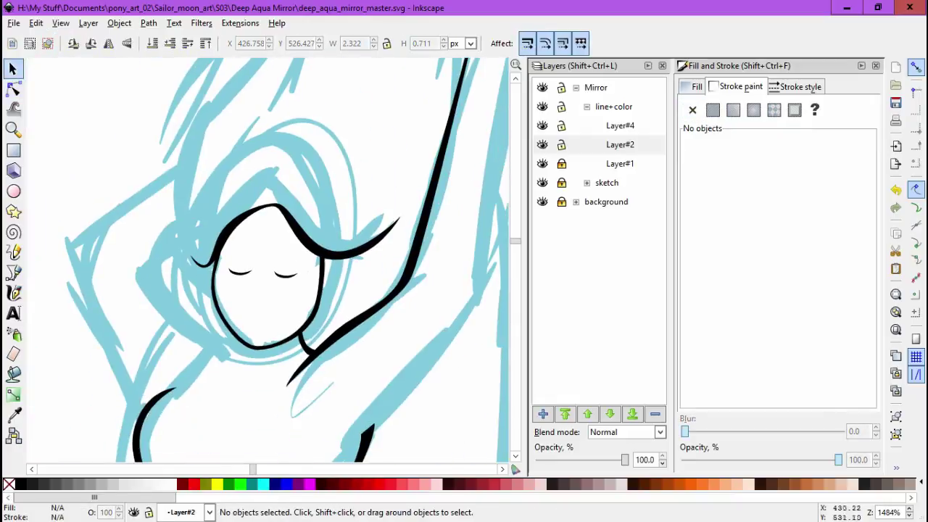
scroll(305, 288, up, 2)
key(Tab)
key(Tab)
key(Escape)
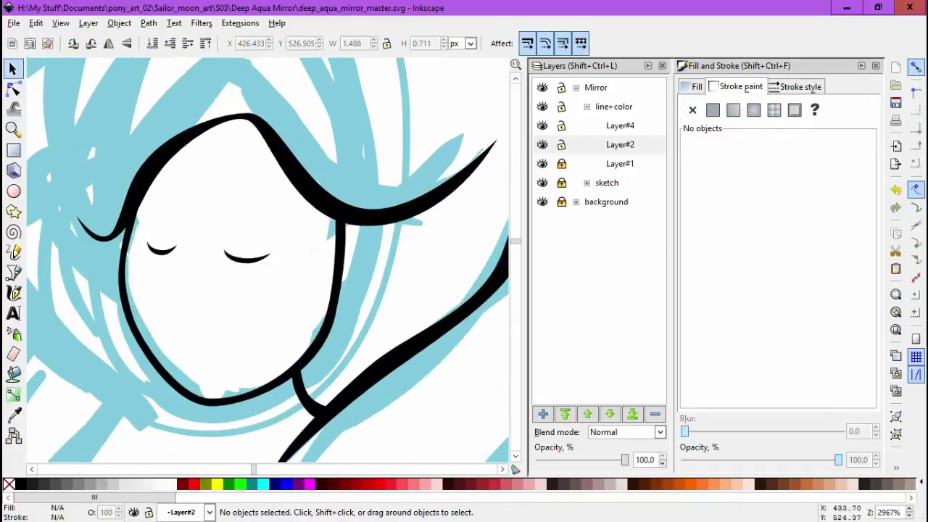
key(Tab)
Move the face outline's top-right point slightly down.
key(n)
click(338, 215)
click(337, 268)
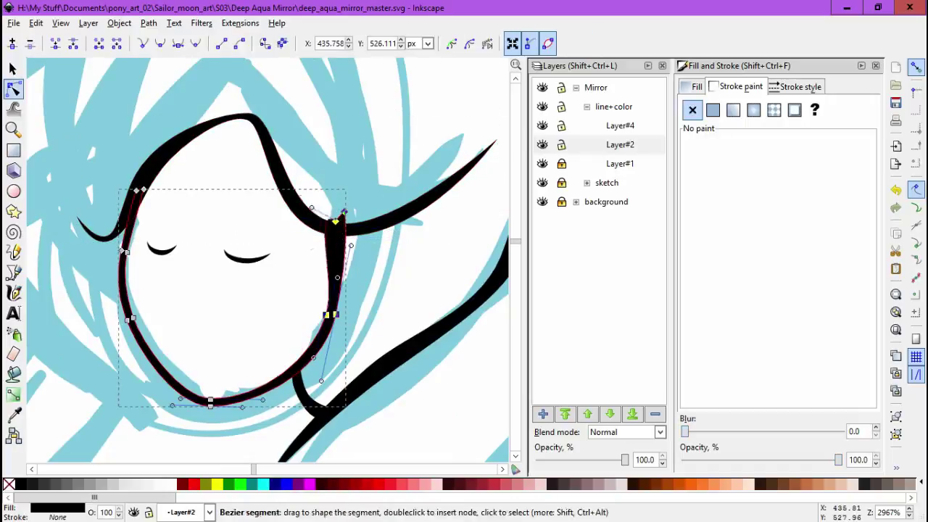
drag(336, 220, 331, 229)
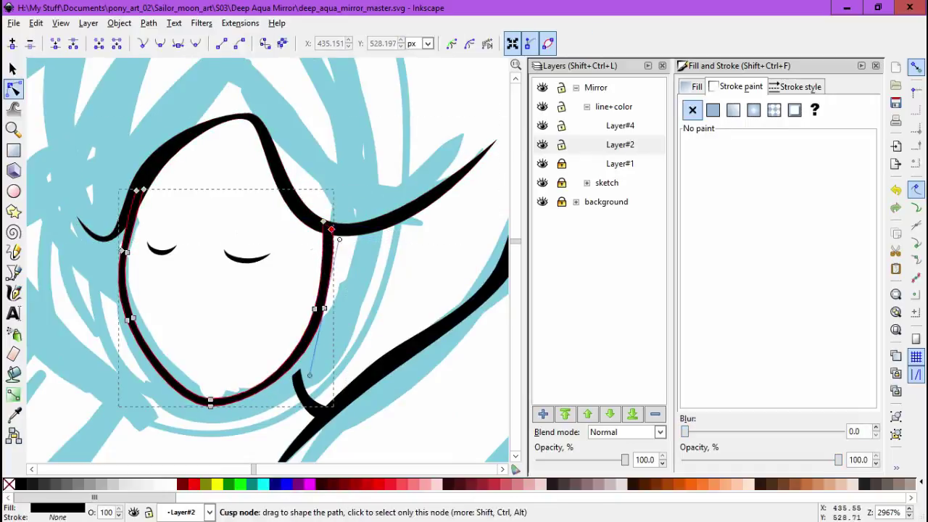
key(Escape)
Nudge a point on the small chin stroke.
key(s)
click(305, 391)
key(n)
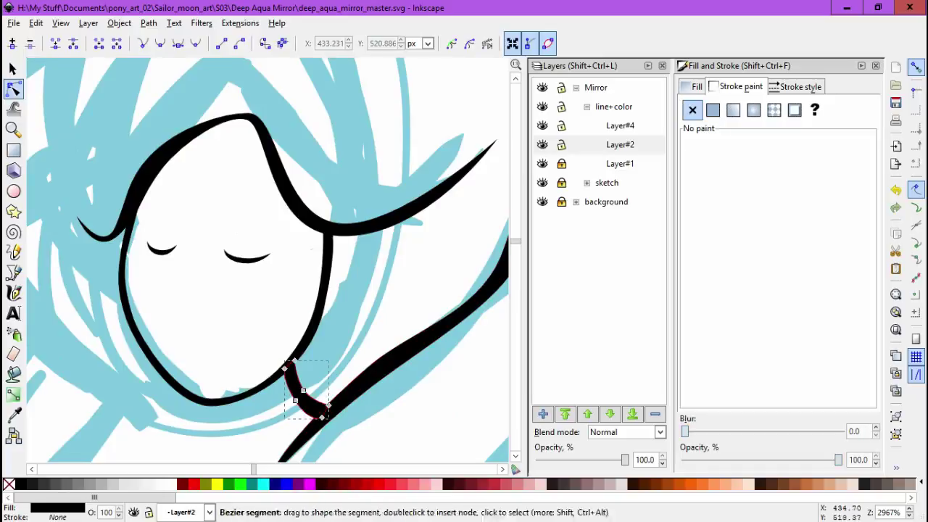
drag(315, 399, 319, 397)
key(Escape)
Reshape the face outline's chin and right side by moving their points.
scroll(362, 341, down, 3)
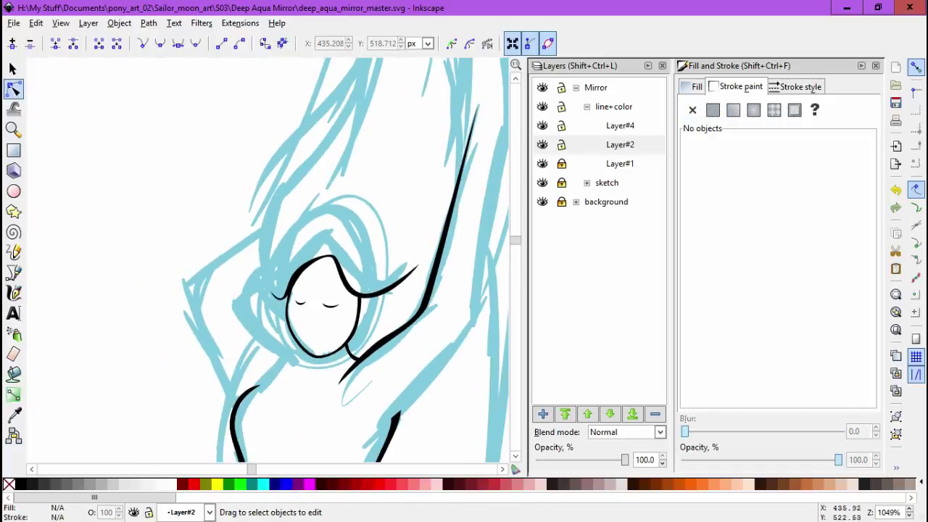
scroll(337, 372, up, 3)
click(290, 363)
click(254, 372)
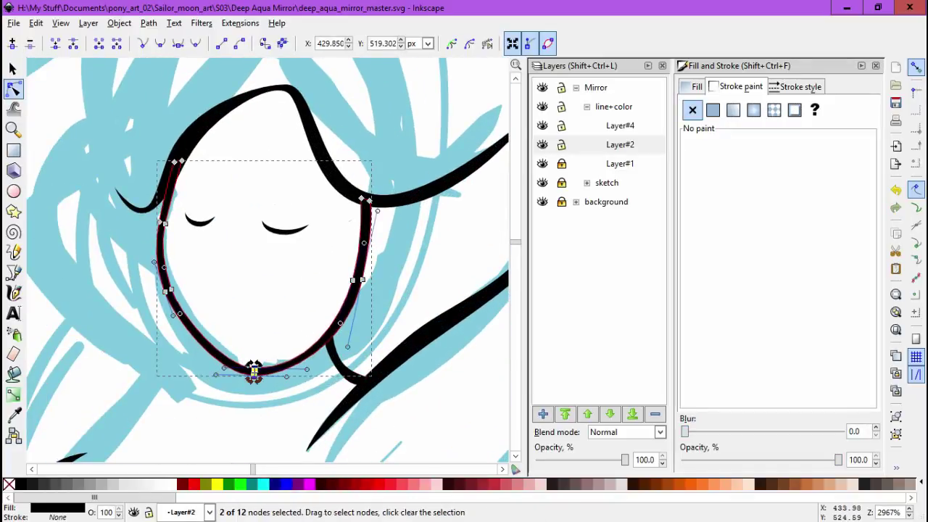
drag(352, 279, 349, 302)
drag(254, 371, 238, 360)
key(Escape)
click(350, 302)
drag(349, 302, 356, 290)
click(364, 198)
drag(364, 198, 324, 324)
Pull the hair strand's end inward toward the face.
click(376, 200)
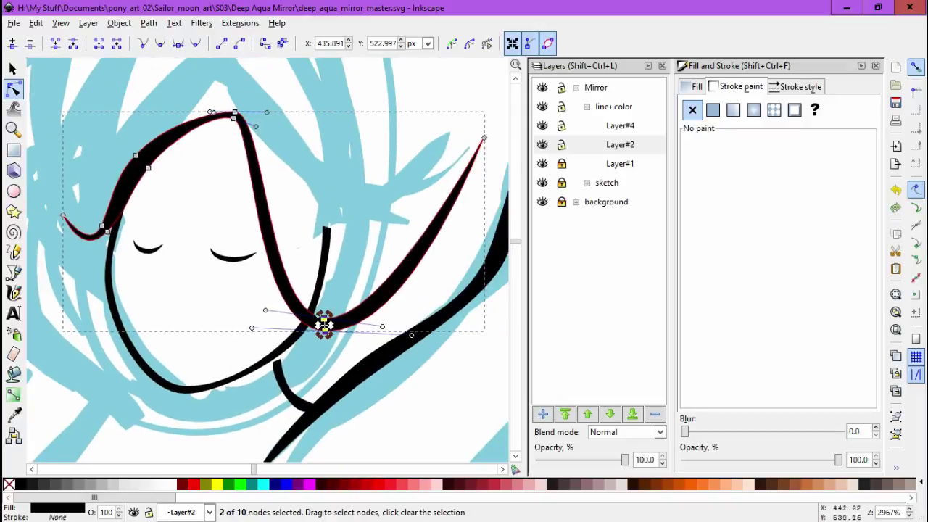
drag(483, 138, 425, 244)
key(minus)
key(minus)
key(Escape)
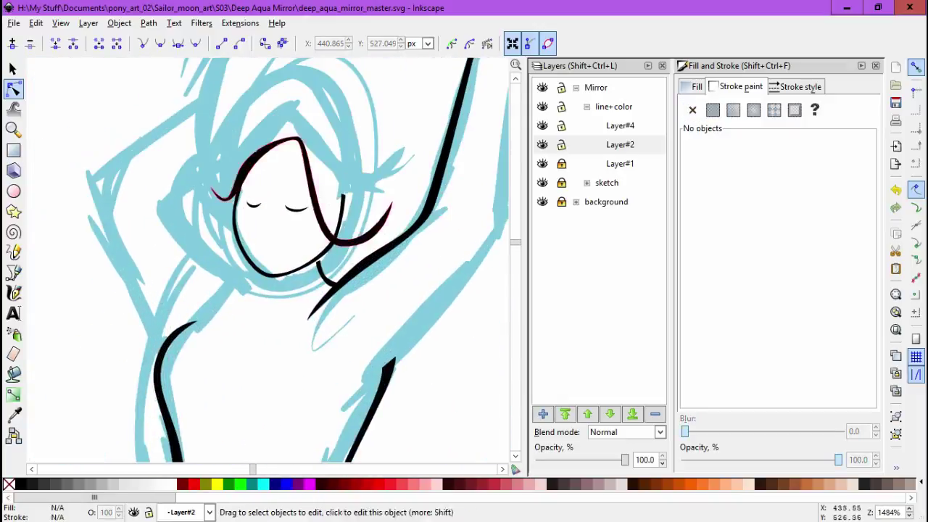
Enlarge the eyes and nearby hair strokes by about 15% and nudge them into place.
key(s)
drag(201, 114, 398, 290)
drag(393, 128, 412, 118)
drag(334, 204, 327, 201)
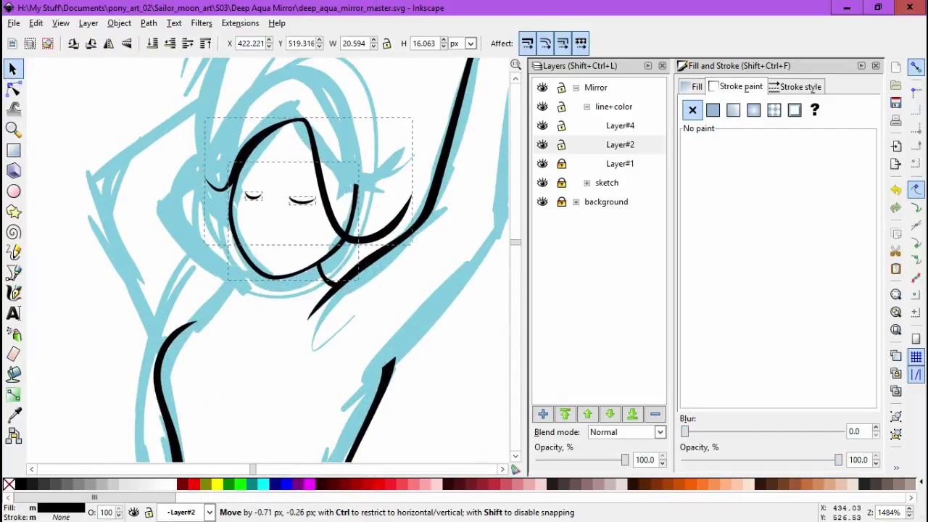
key(Escape)
scroll(269, 261, down, 3)
scroll(268, 261, up, 5)
scroll(268, 261, down, 2)
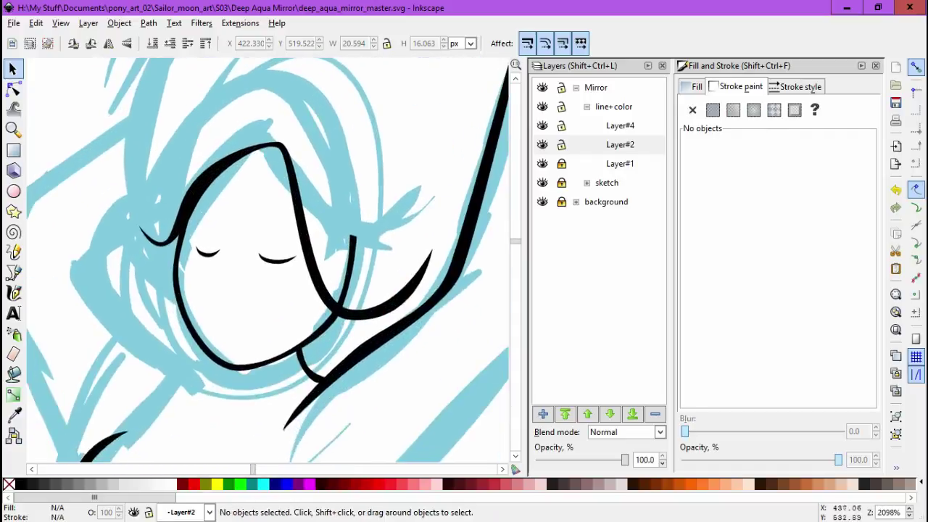
key(plus)
Finish the nose stroke and close it into a nose shape.
key(b)
double_click(215, 271)
scroll(216, 272, up, 2)
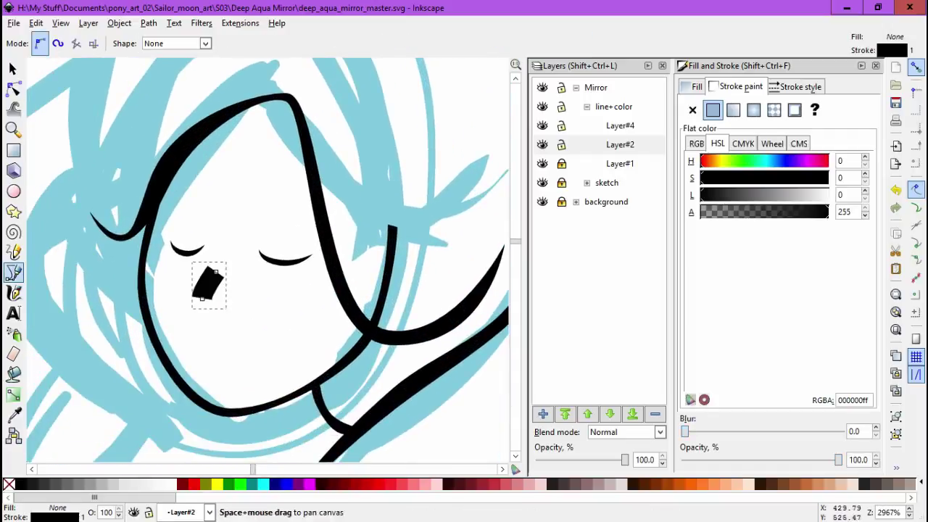
click(216, 272)
click(163, 298)
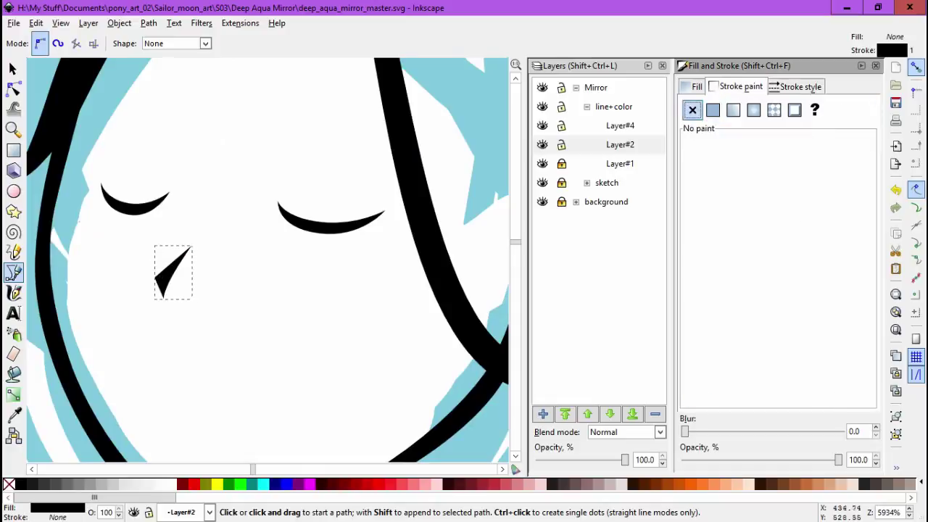
key(n)
key(minus)
key(minus)
key(minus)
key(minus)
key(Escape)
Check the nose shape as a whole object, then zoom out around the face.
scroll(219, 280, up, 3)
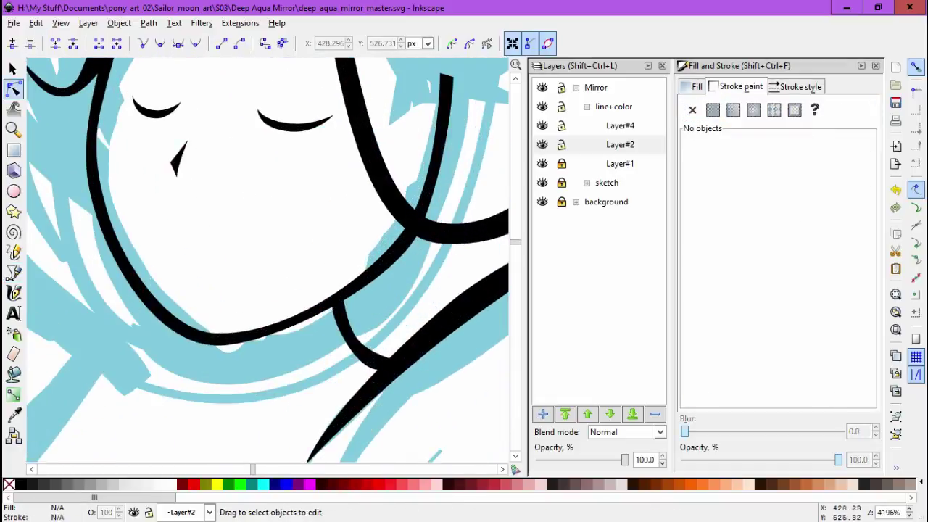
click(209, 239)
key(s)
key(Escape)
click(186, 170)
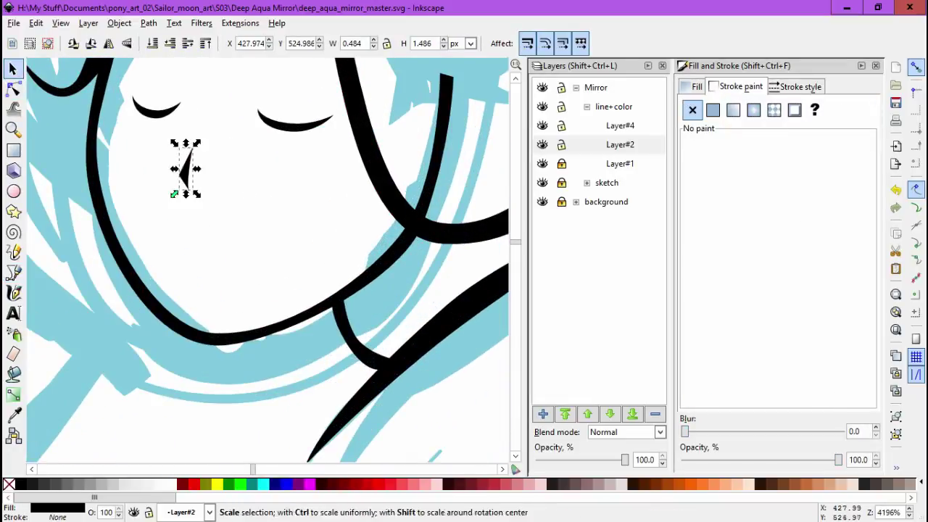
key(Escape)
key(minus)
key(minus)
key(minus)
key(minus)
scroll(229, 266, up, 3)
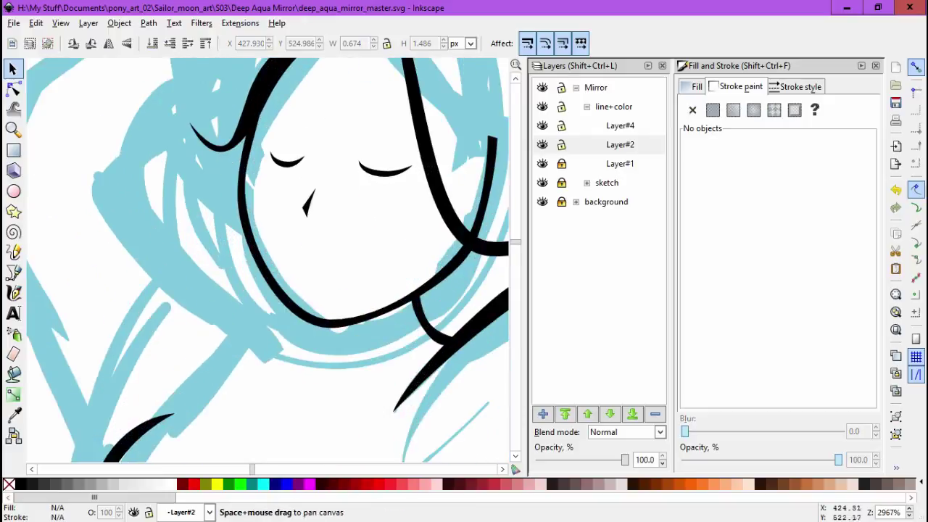
Draw the long hair strand rising from the left of the head and check its stroke.
drag(229, 266, 232, 334)
key(b)
scroll(262, 354, up, 2)
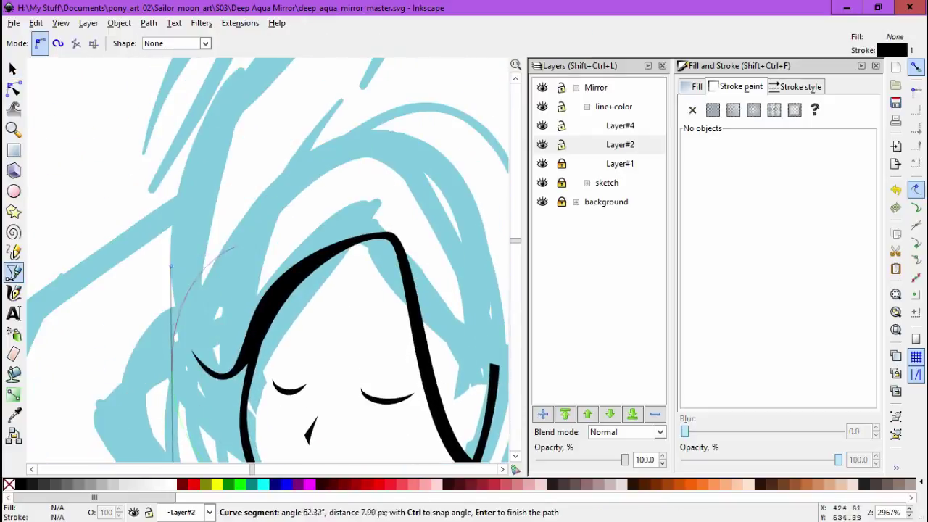
scroll(290, 341, down, 3)
scroll(319, 332, up, 3)
scroll(318, 331, down, 2)
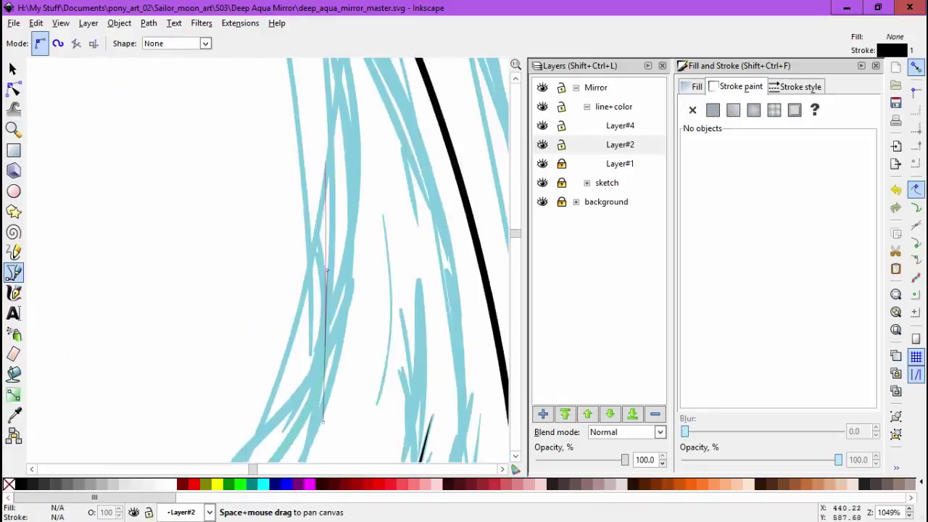
scroll(347, 353, down, 2)
key(Return)
key(n)
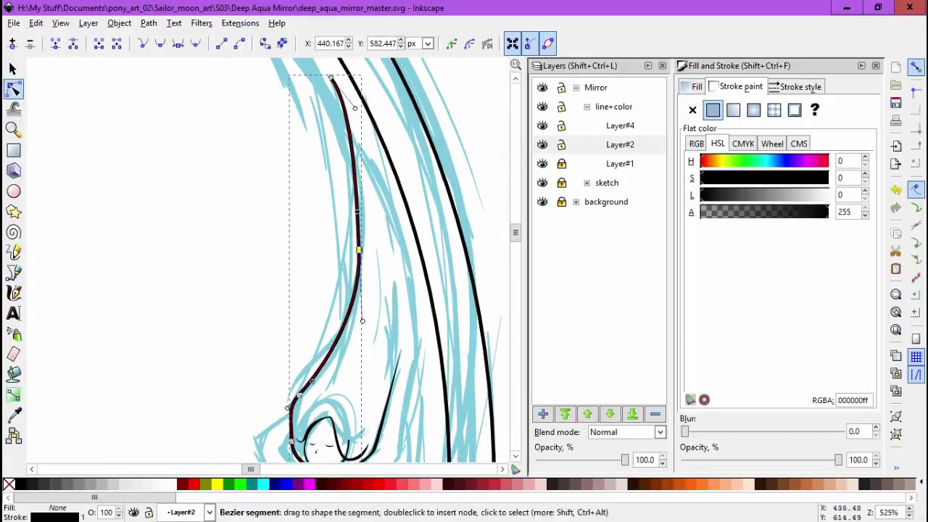
scroll(348, 132, up, 3)
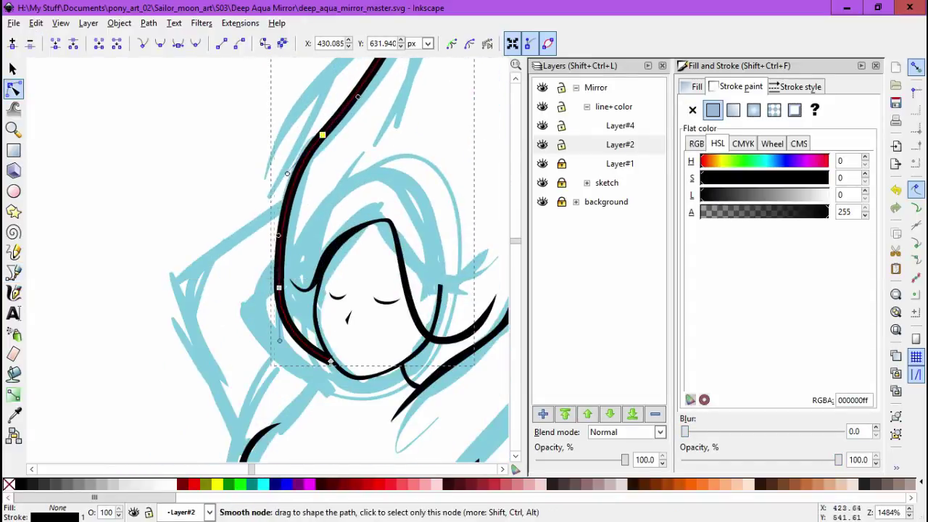
click(801, 87)
Draw a second hair strand line along the sketch.
key(b)
click(294, 319)
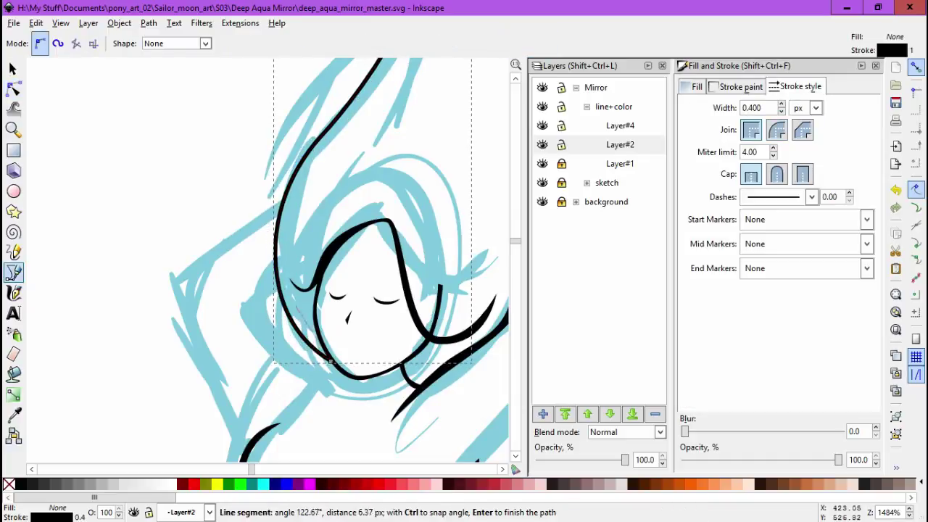
drag(330, 360, 282, 399)
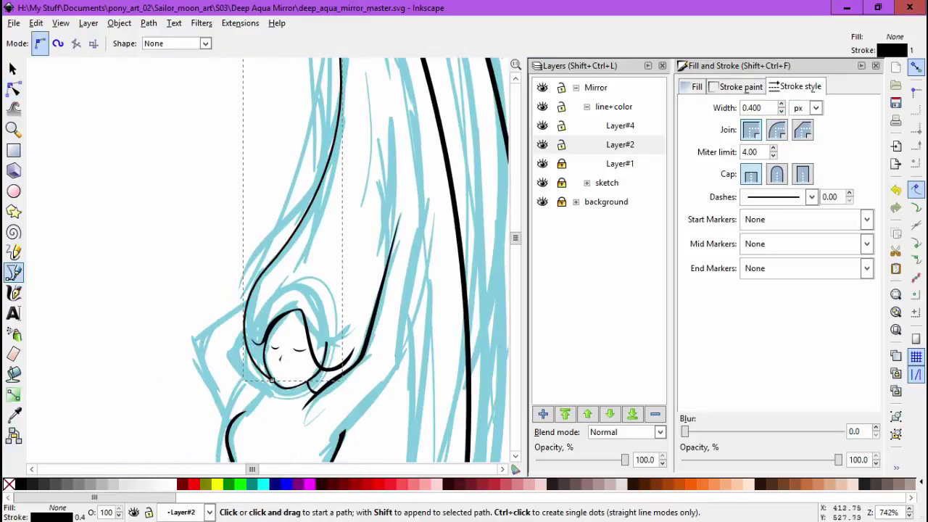
scroll(281, 399, down, 3)
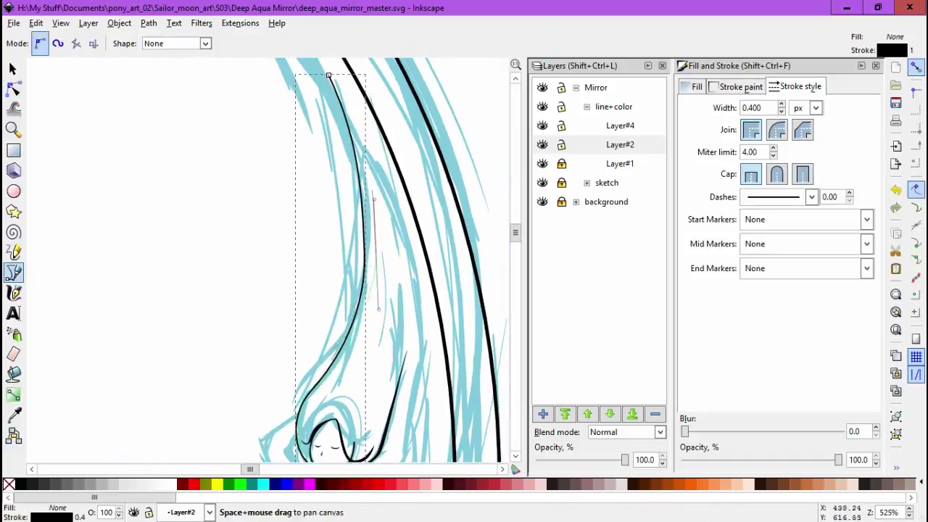
click(347, 116)
Reshape the second hair strand's curve by moving its nodes.
key(n)
drag(348, 435, 304, 377)
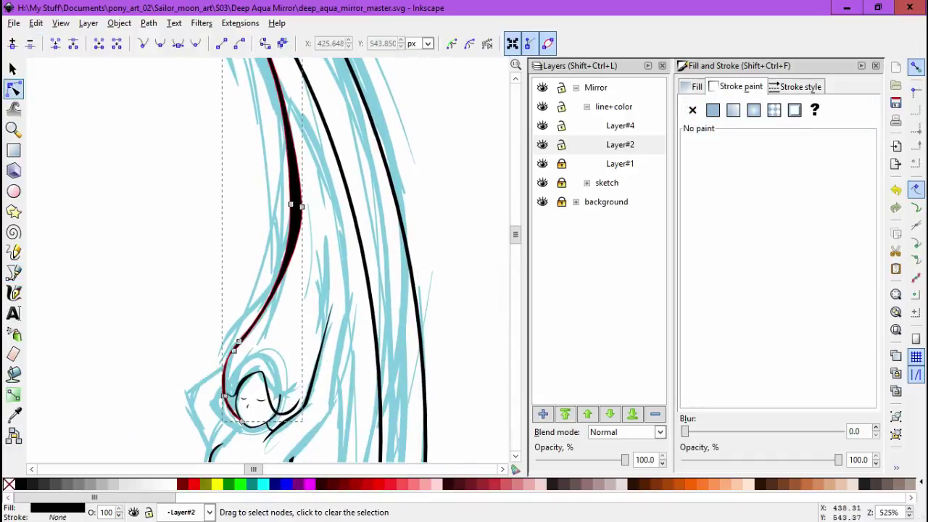
scroll(290, 327, up, 4)
drag(242, 393, 258, 366)
click(196, 268)
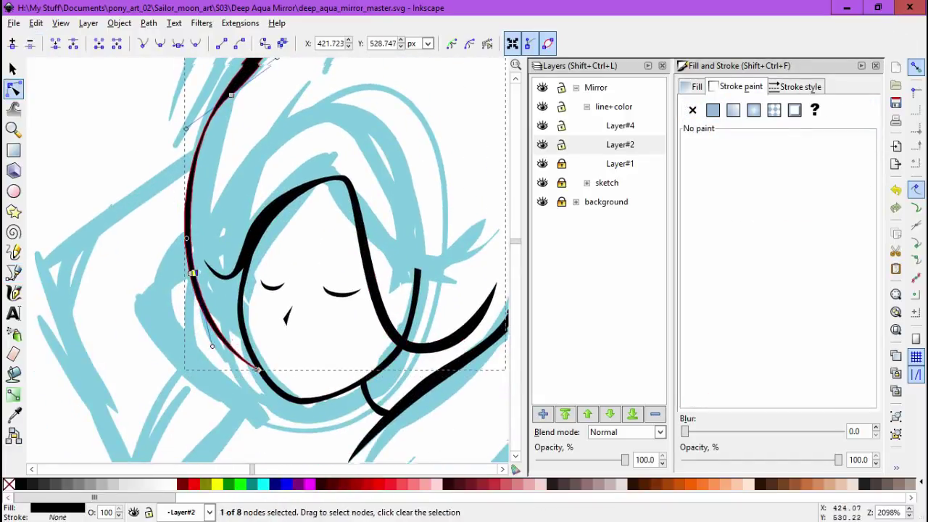
scroll(290, 159, up, 4)
scroll(290, 253, down, 4)
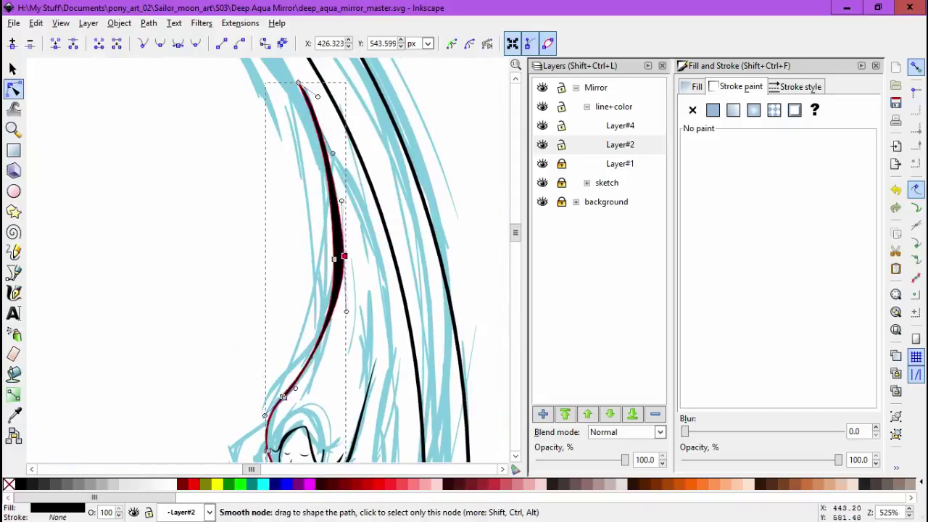
scroll(338, 258, down, 1)
key(Escape)
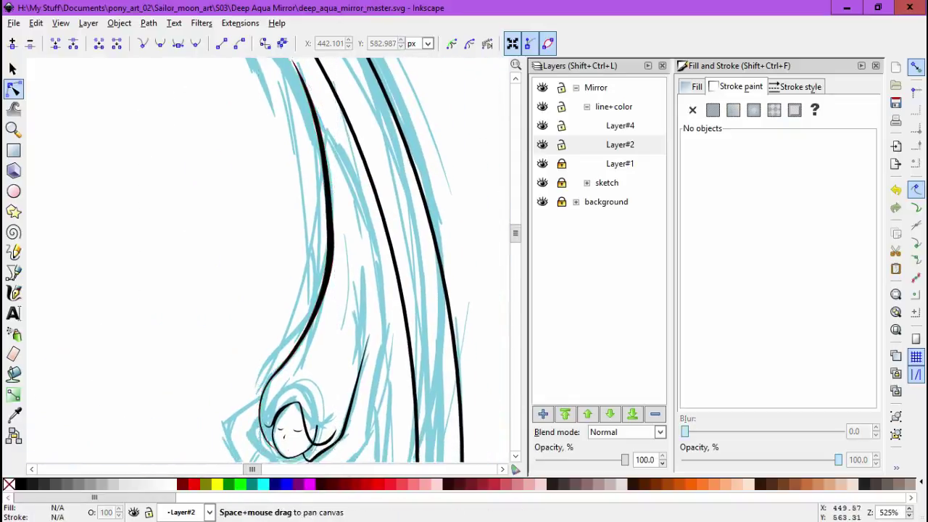
Start a new Bezier curve along the sketched lines.
scroll(339, 258, up, 3)
key(p)
key(b)
drag(248, 309, 340, 166)
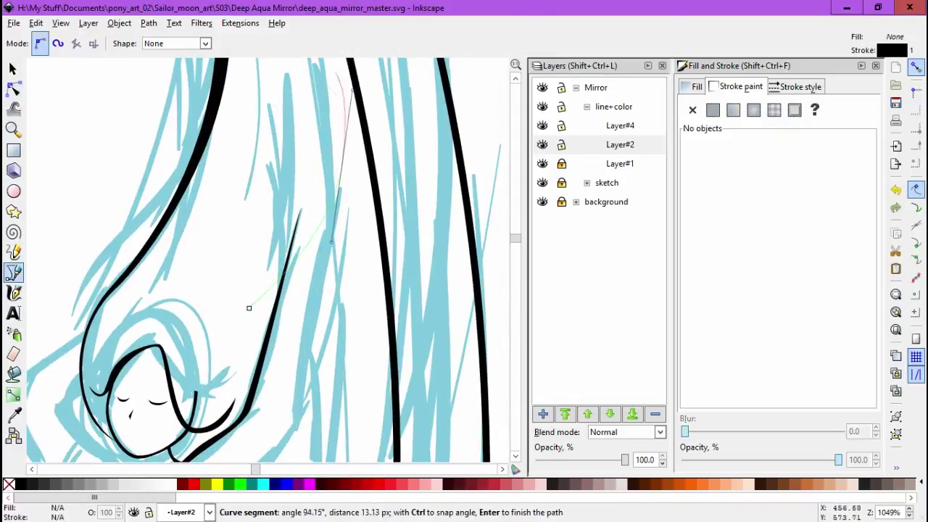
Finish the inner hair strand curve at its top and review its nodes.
scroll(363, 354, down, 2)
double_click(332, 116)
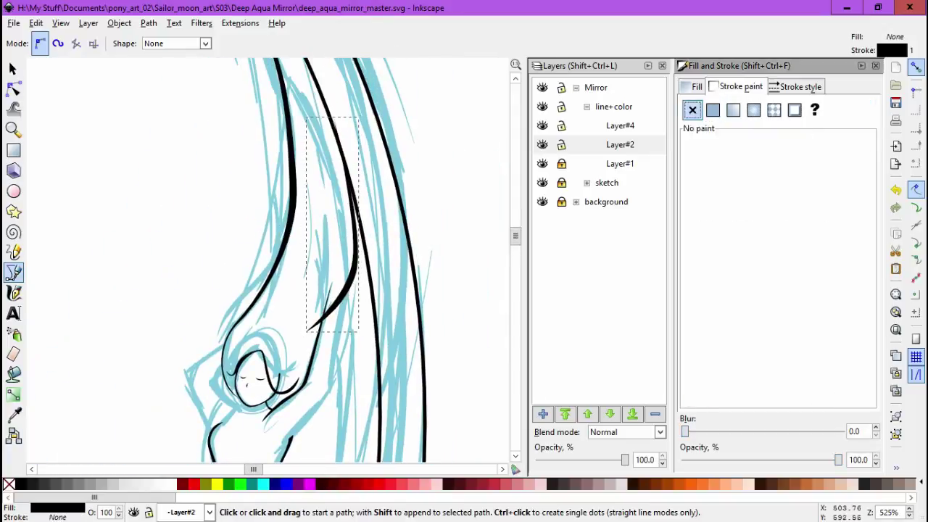
key(n)
scroll(367, 331, up, 2)
scroll(349, 201, down, 2)
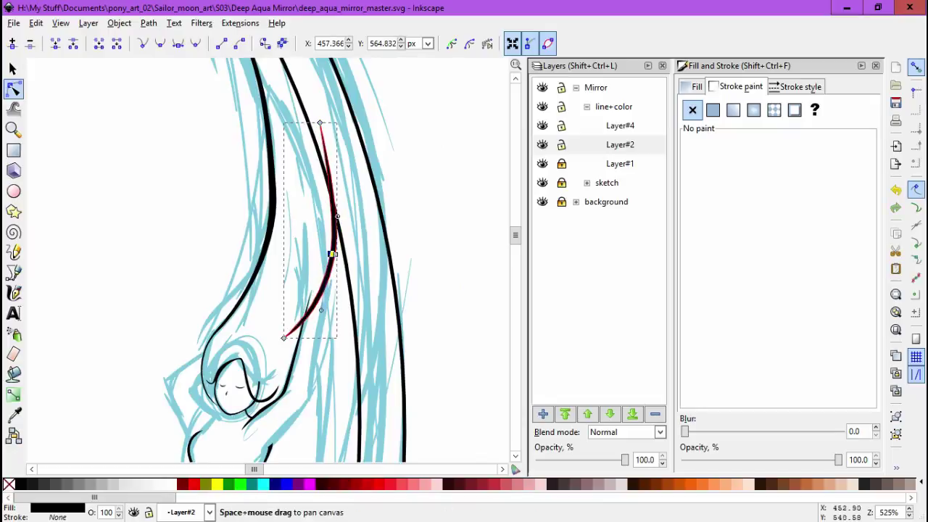
scroll(331, 253, down, 3)
scroll(290, 341, up, 2)
Trace the raised arm as a closed tapered black shape and refine its nodes.
key(b)
click(222, 314)
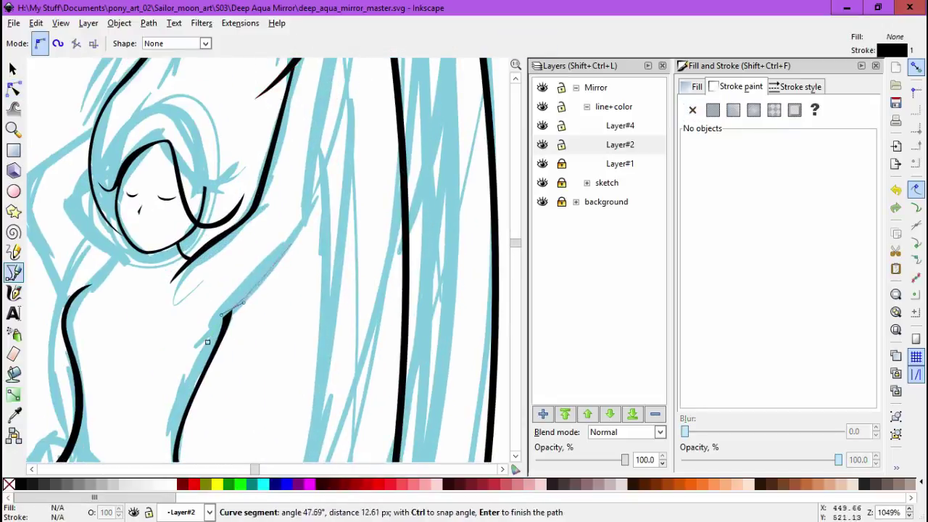
drag(289, 245, 265, 411)
drag(278, 335, 310, 216)
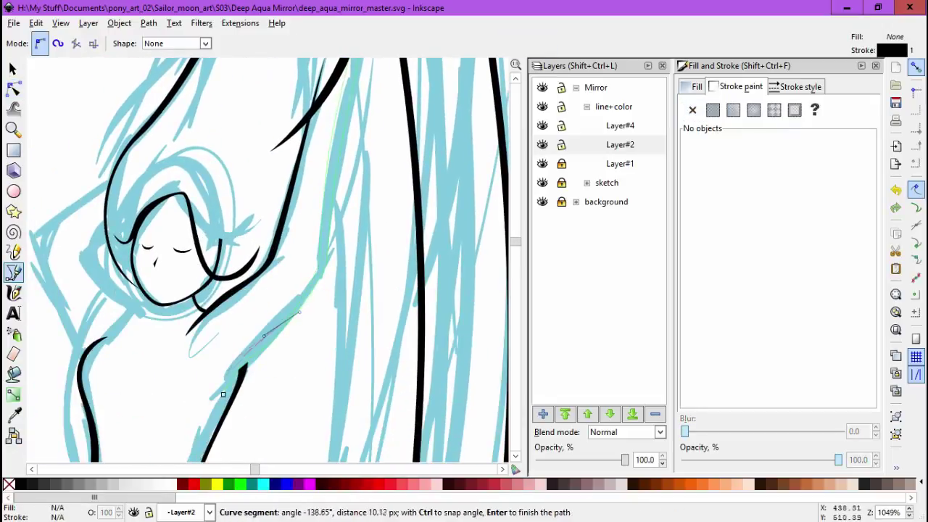
click(217, 393)
key(n)
scroll(218, 284, down, 3)
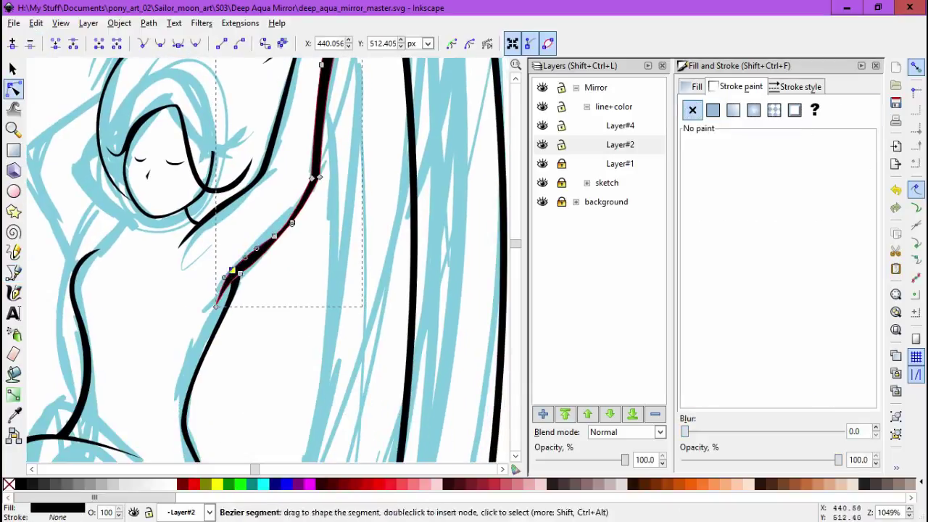
scroll(234, 273, up, 2)
click(291, 222)
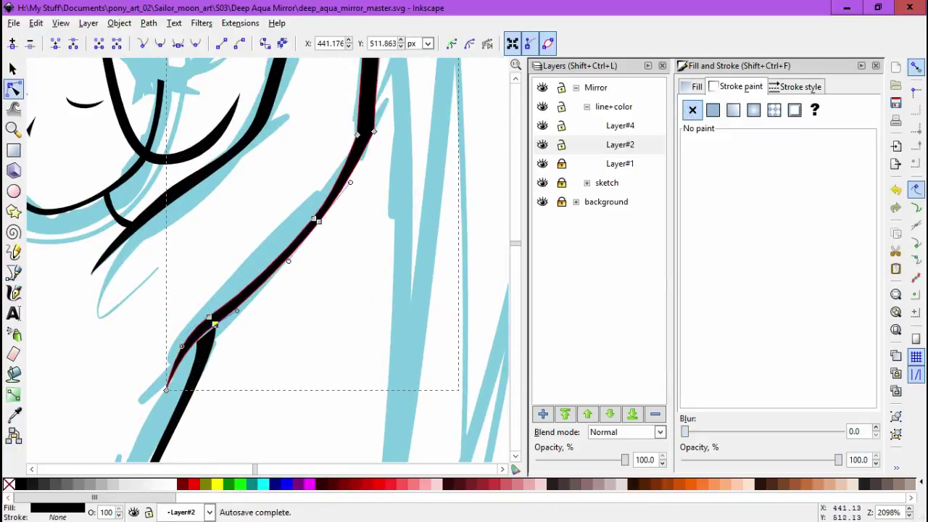
drag(193, 340, 290, 181)
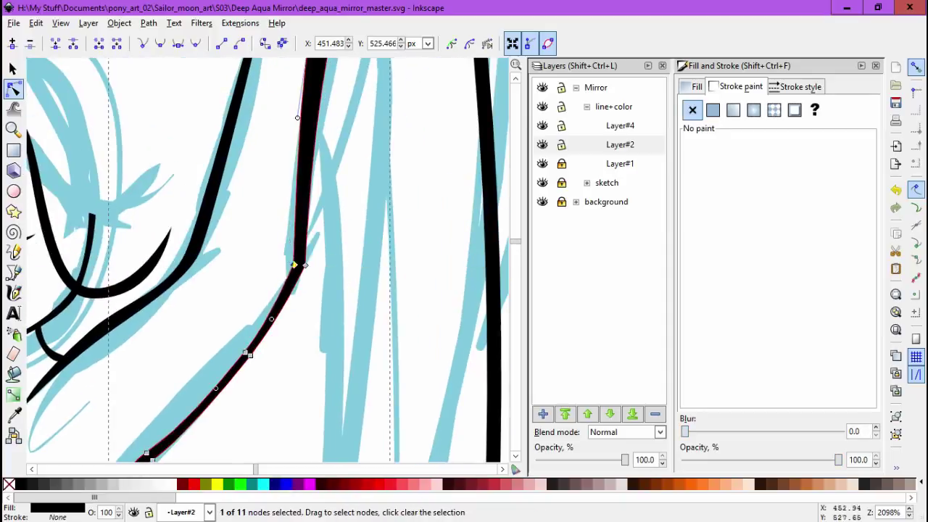
click(299, 133)
scroll(303, 137, up, 3)
key(Escape)
Bring the figure's head and torso into view for the next curve.
scroll(261, 307, down, 3)
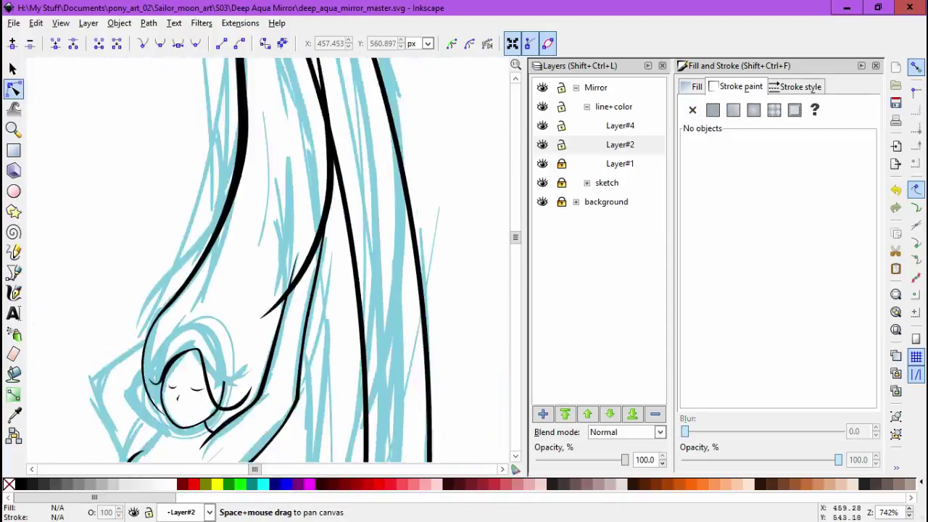
drag(261, 406, 312, 254)
scroll(229, 254, up, 4)
key(b)
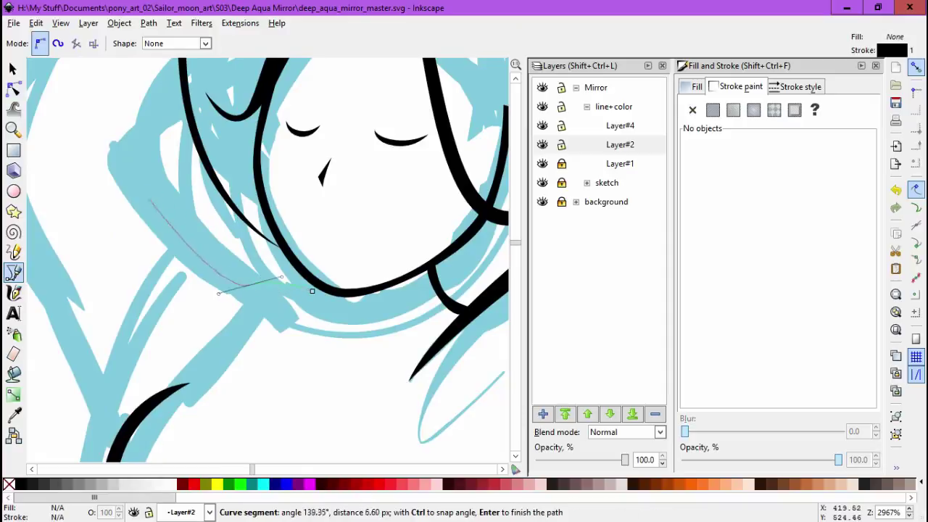
Finish the curve around the face's left side and check its stroke width.
scroll(311, 291, down, 2)
key(Return)
click(796, 87)
key(Escape)
scroll(311, 290, up, 3)
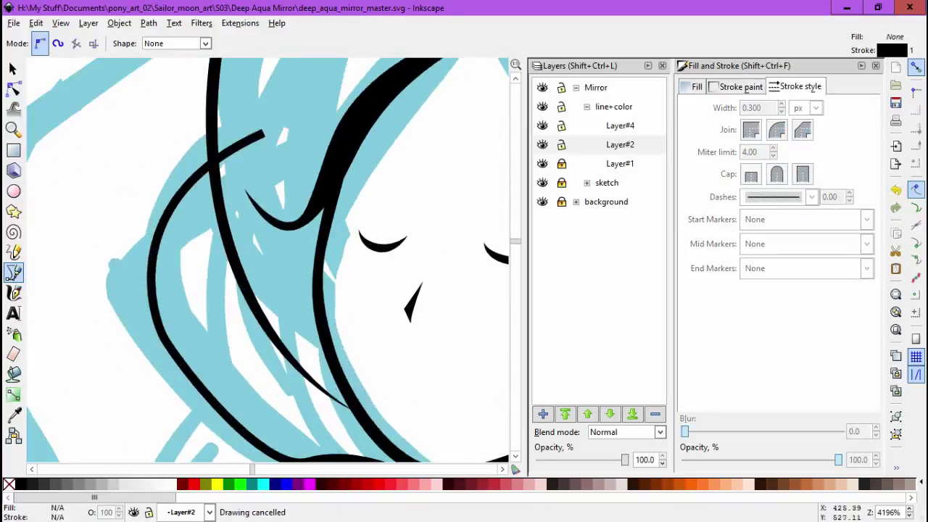
scroll(274, 188, down, 2)
key(n)
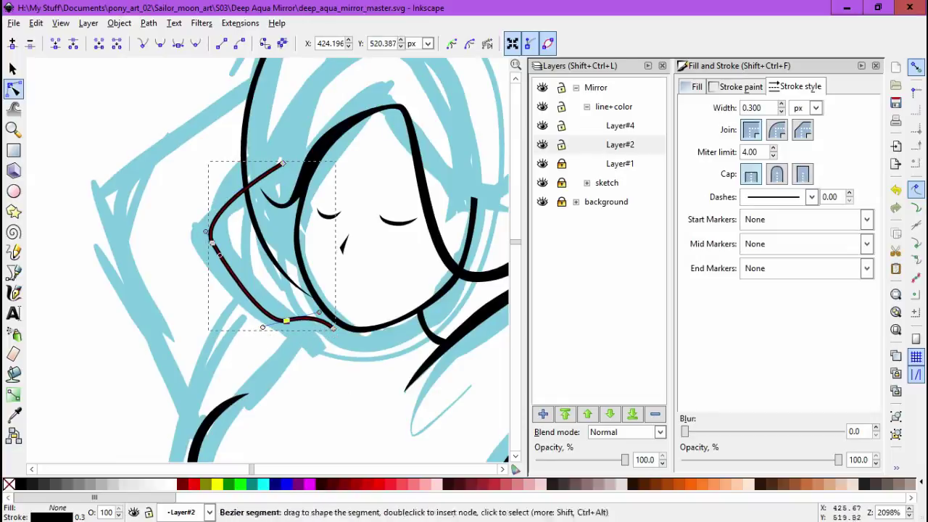
Extend the face curve under the cheek and nudge its left node into shape.
key(b)
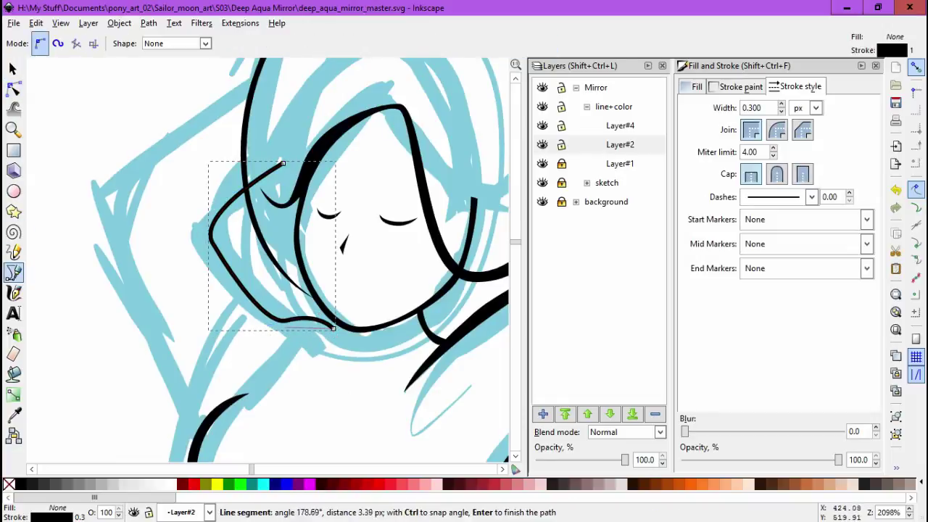
drag(283, 164, 283, 165)
key(n)
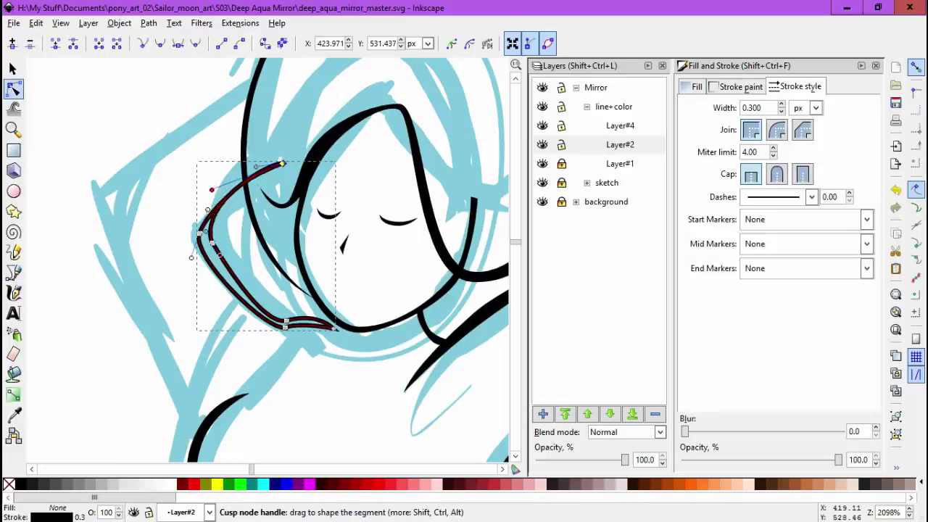
click(693, 86)
drag(198, 233, 207, 241)
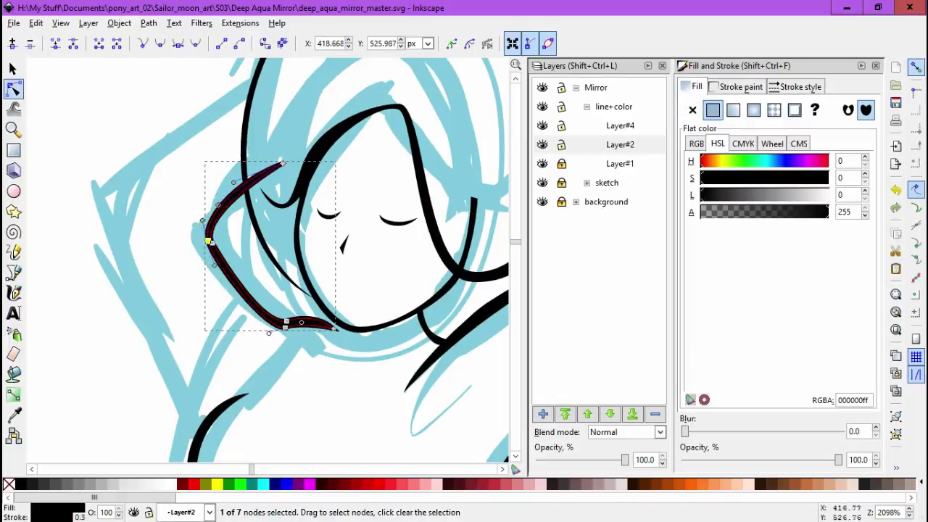
scroll(208, 241, up, 2)
scroll(208, 241, up, 1)
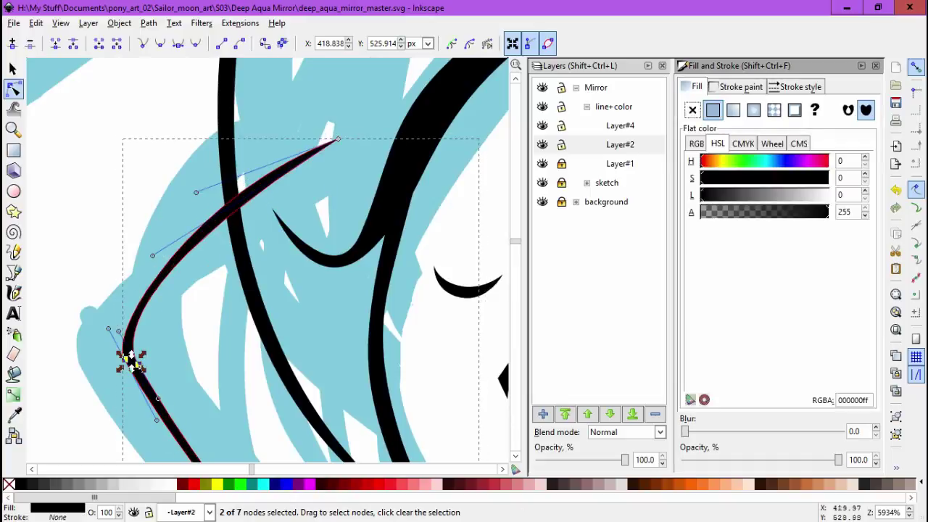
scroll(131, 360, down, 2)
key(Escape)
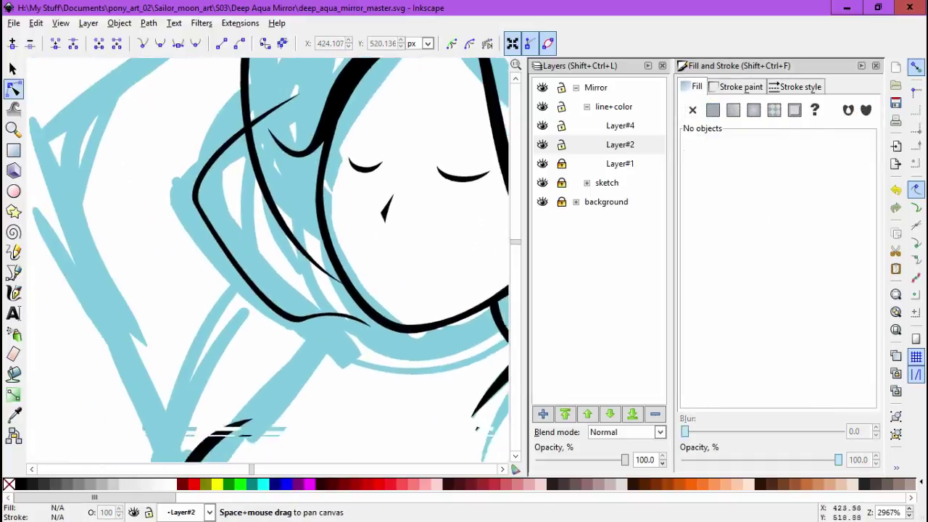
scroll(458, 356, up, 2)
Add a small black joint shape where the strand meets the jawline.
key(b)
click(217, 267)
click(275, 258)
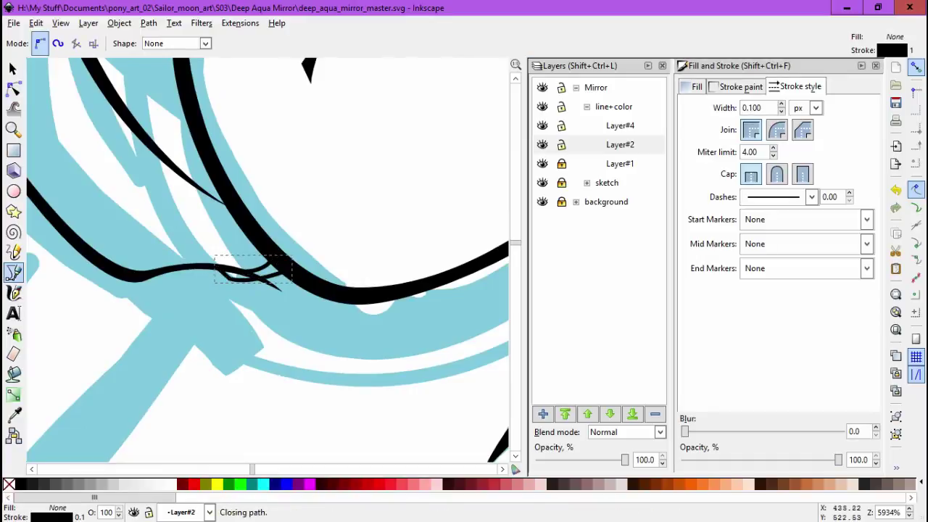
key(n)
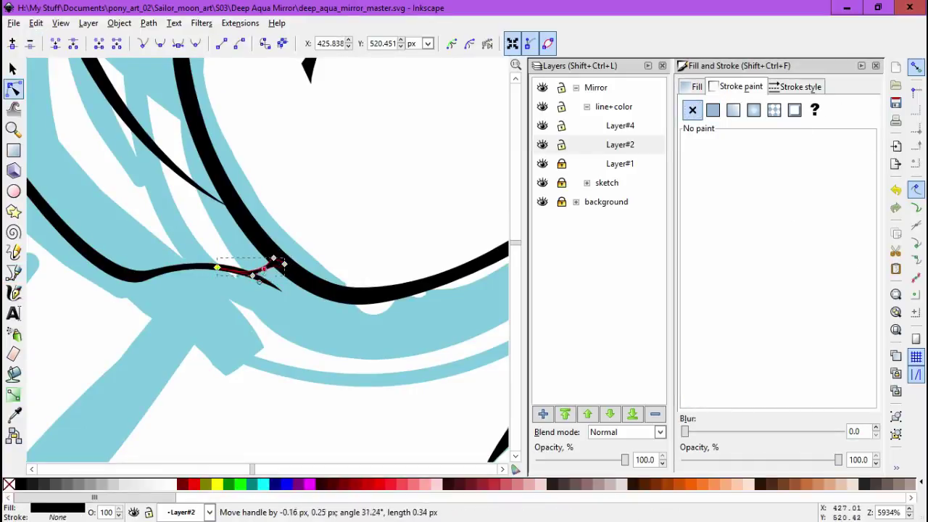
key(Escape)
scroll(223, 268, down, 4)
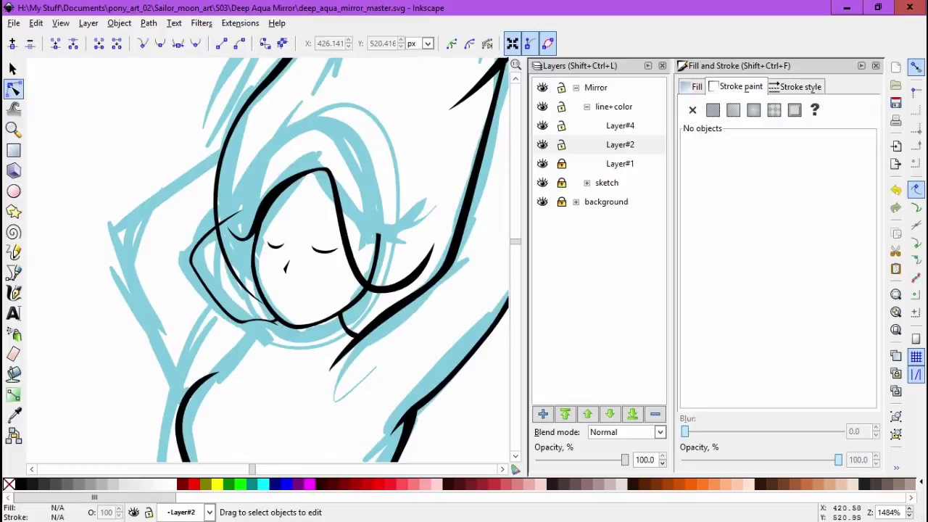
Finish the left arm line and convert its stroke into a filled shape.
key(b)
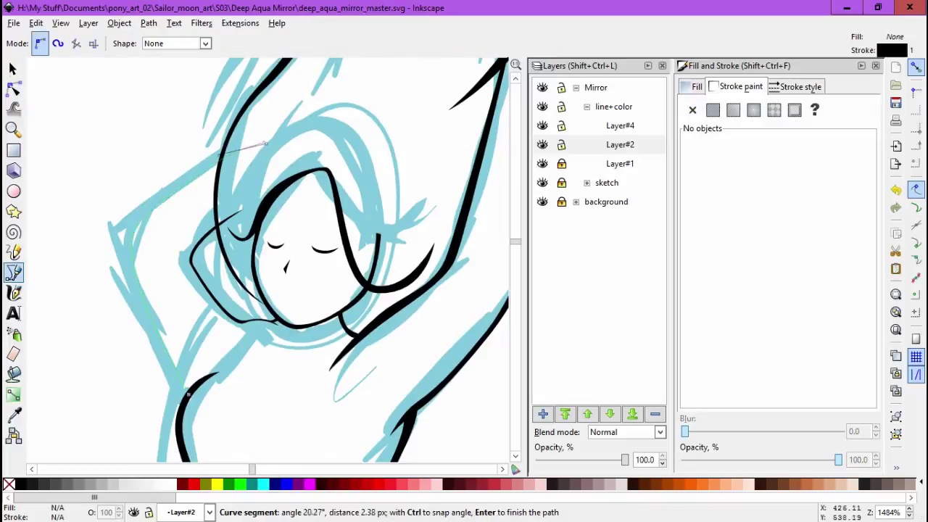
key(Return)
key(ctrl+alt+c)
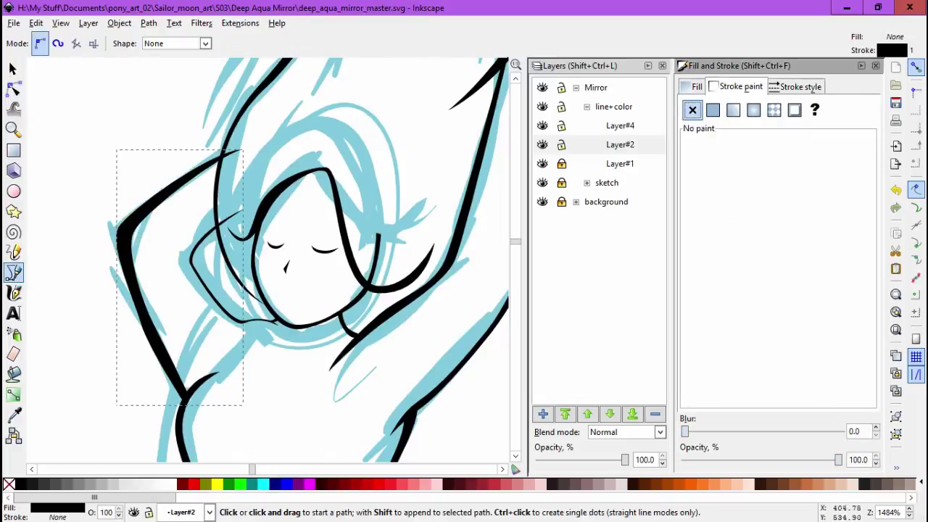
key(n)
click(148, 322)
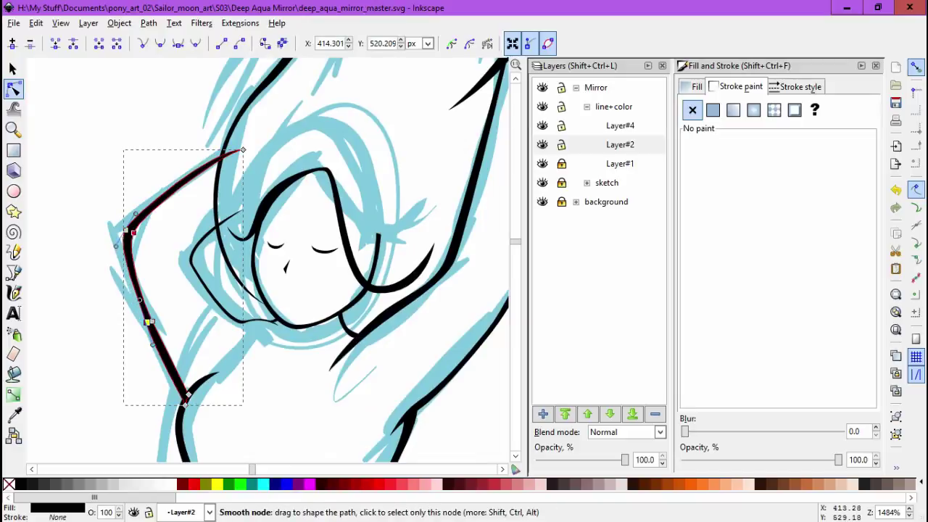
key(Escape)
Inspect the nodes of the left face outline and the right arm shape.
key(plus)
key(plus)
click(188, 262)
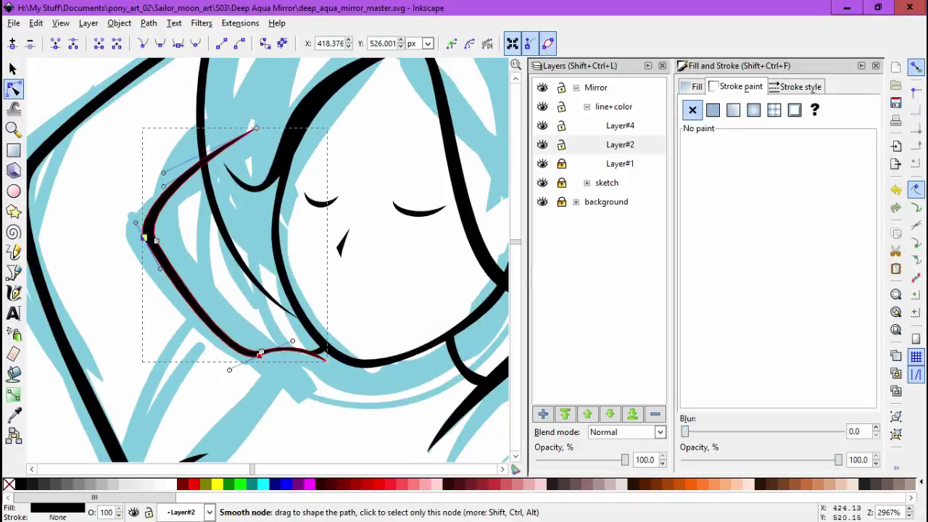
key(Escape)
key(minus)
key(minus)
key(minus)
key(minus)
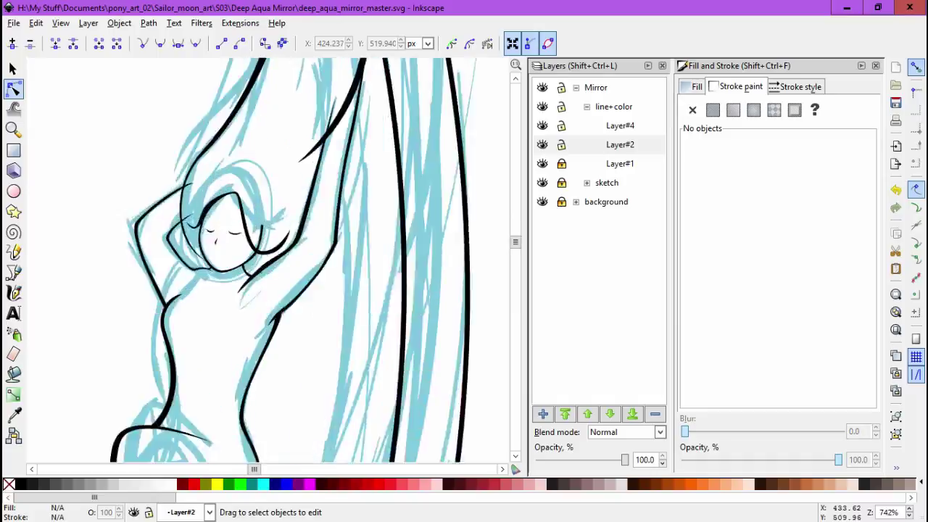
key(plus)
key(plus)
key(plus)
key(plus)
click(263, 267)
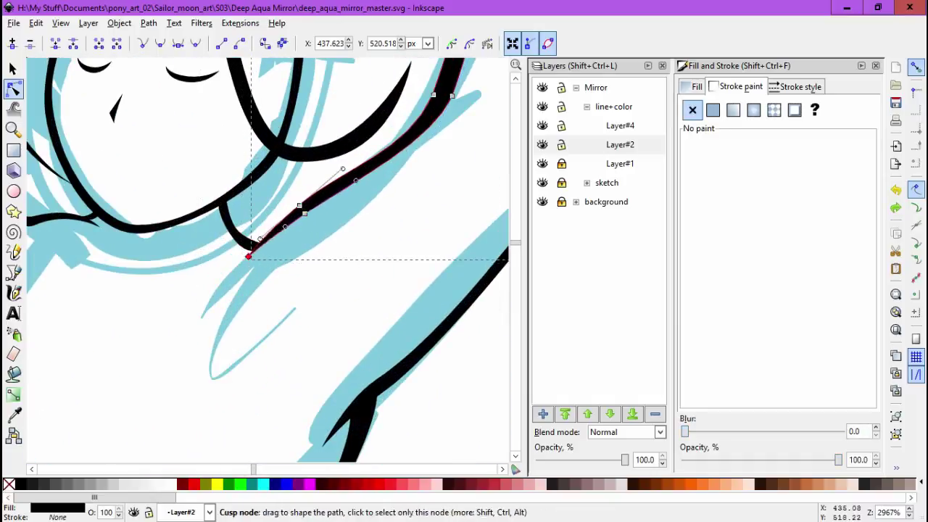
key(Escape)
key(minus)
Zoom out to the whole figure, select layer Layer#2, and inspect a leg path.
scroll(268, 261, up, 3)
scroll(268, 261, down, 3)
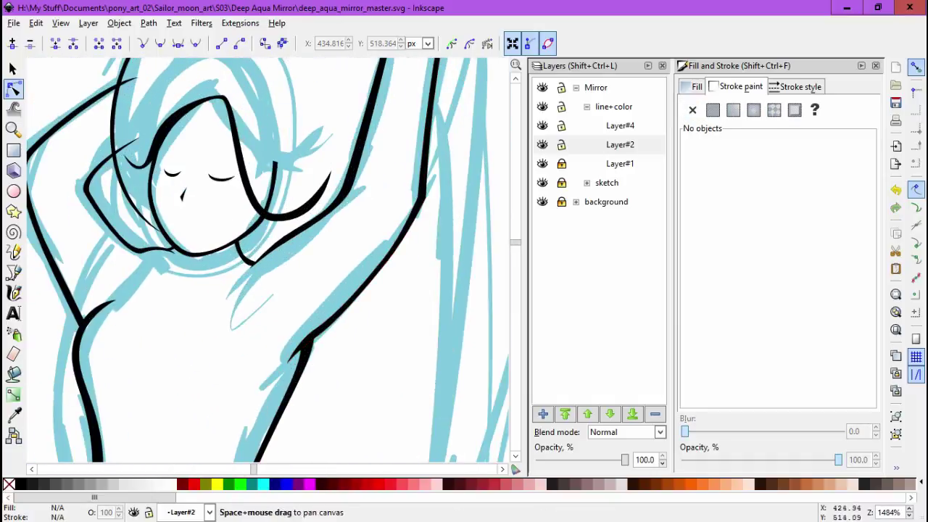
key(minus)
key(minus)
key(minus)
key(minus)
key(minus)
click(620, 144)
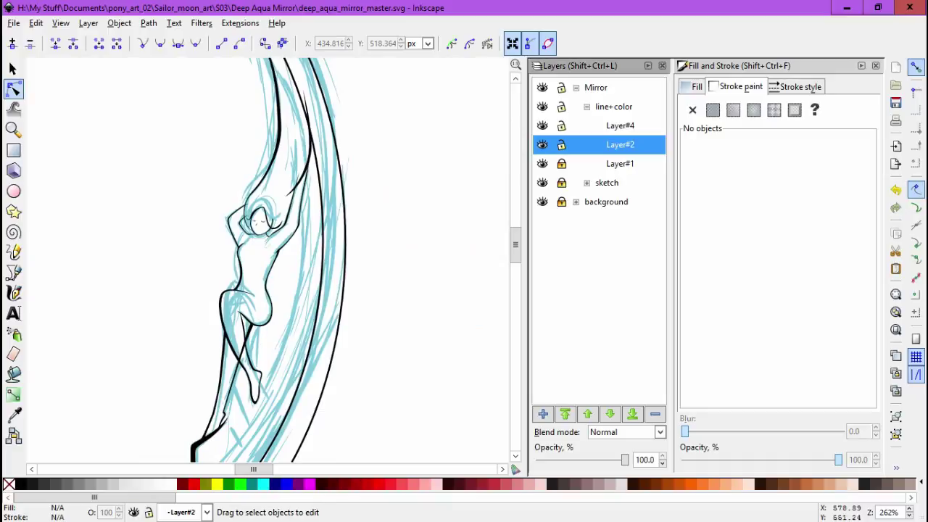
scroll(239, 326, up, 3)
click(178, 254)
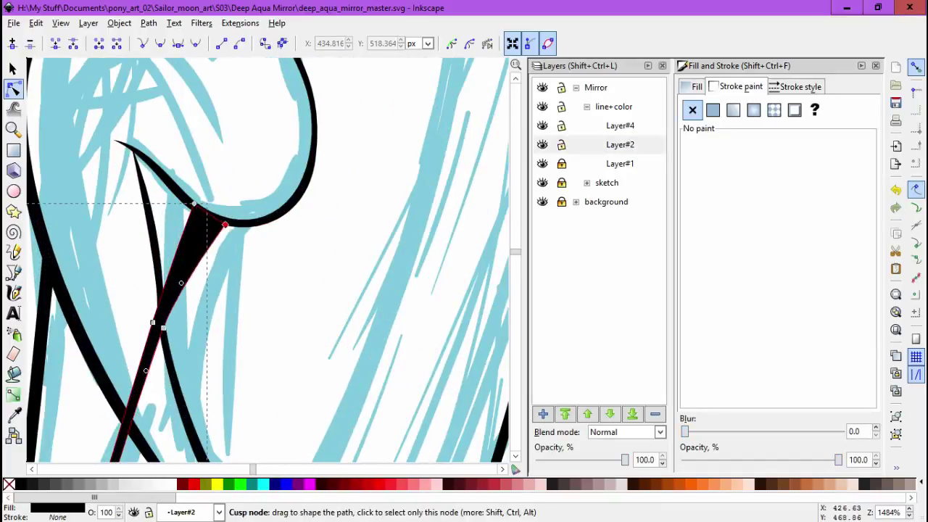
key(Escape)
scroll(239, 290, down, 2)
scroll(239, 290, down, 1)
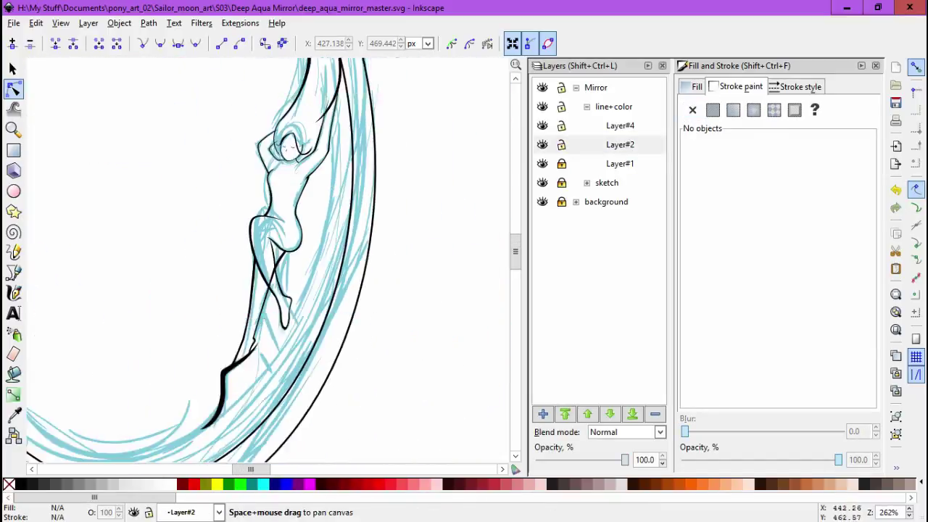
scroll(239, 290, up, 3)
Simplify the left waist outline's nodes and scale it slightly larger.
drag(195, 218, 206, 322)
key(ctrl+l)
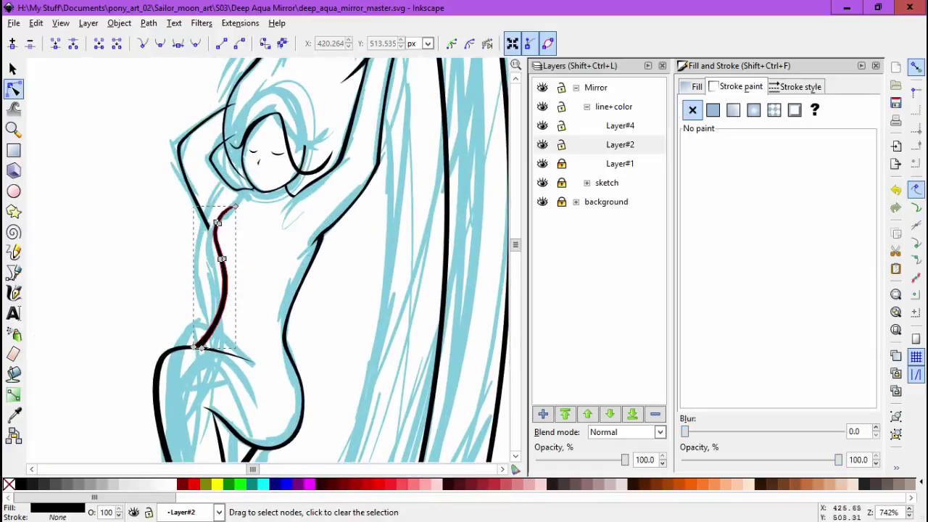
key(Escape)
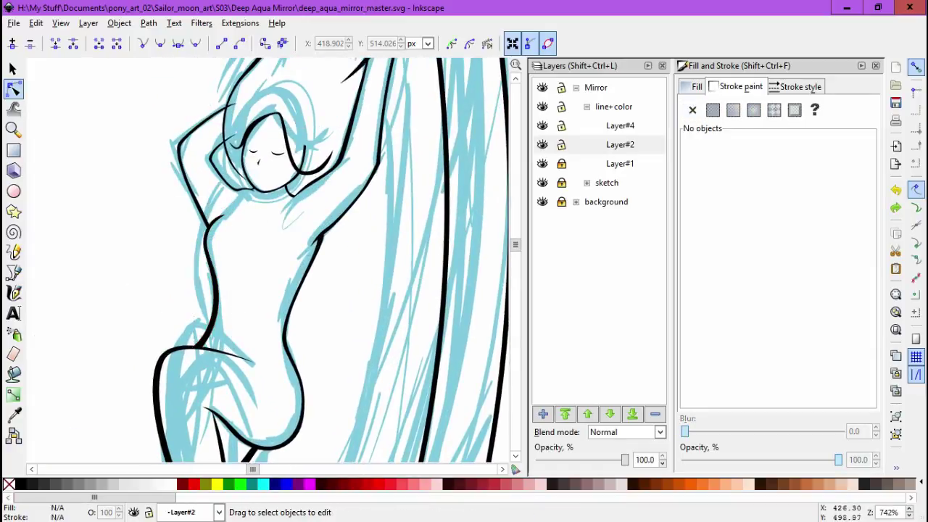
key(s)
drag(214, 313, 215, 311)
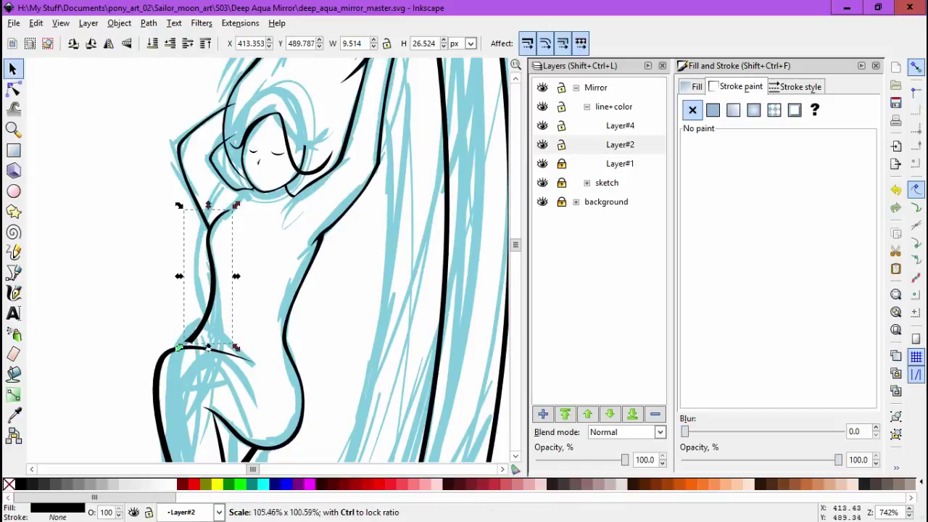
key(Escape)
key(grave)
scroll(312, 239, up, 2)
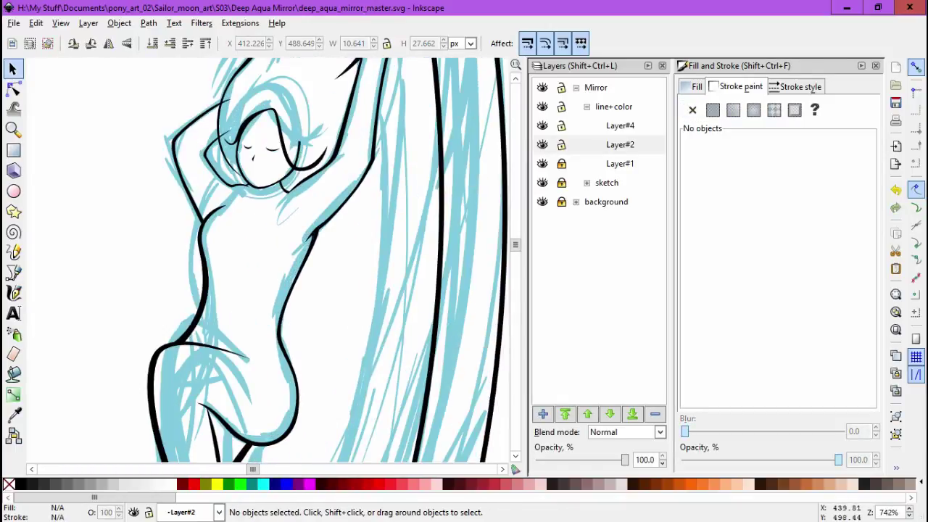
Add a new layer, Layer#5, and raise it above Layer#4.
key(ctrl+shift+n)
key(Return)
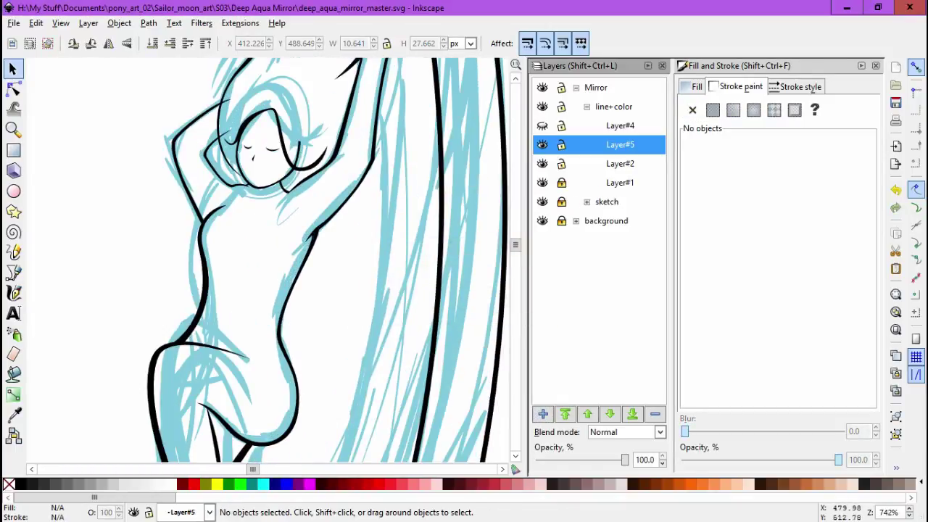
key(ctrl+Page_Up)
key(5)
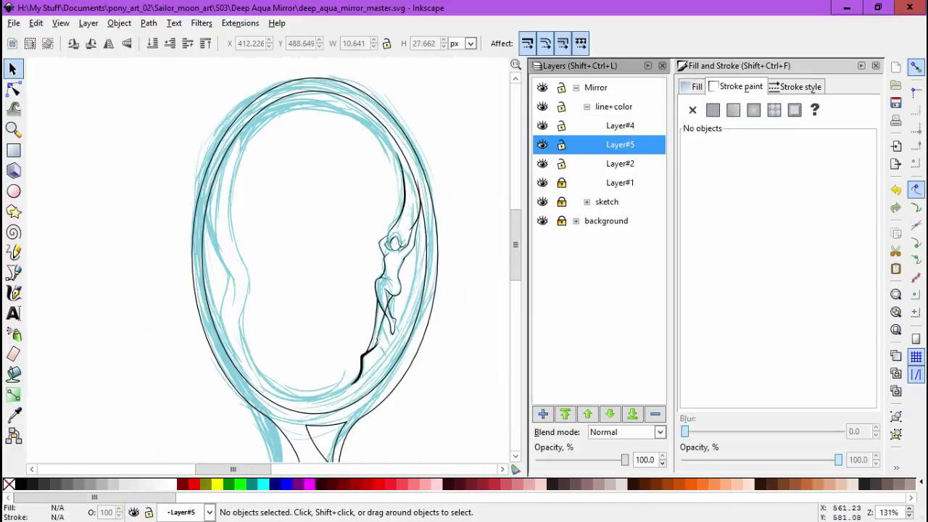
key(shift+ctrl+Page_Up)
scroll(453, 266, up, 4)
scroll(268, 261, up, 3)
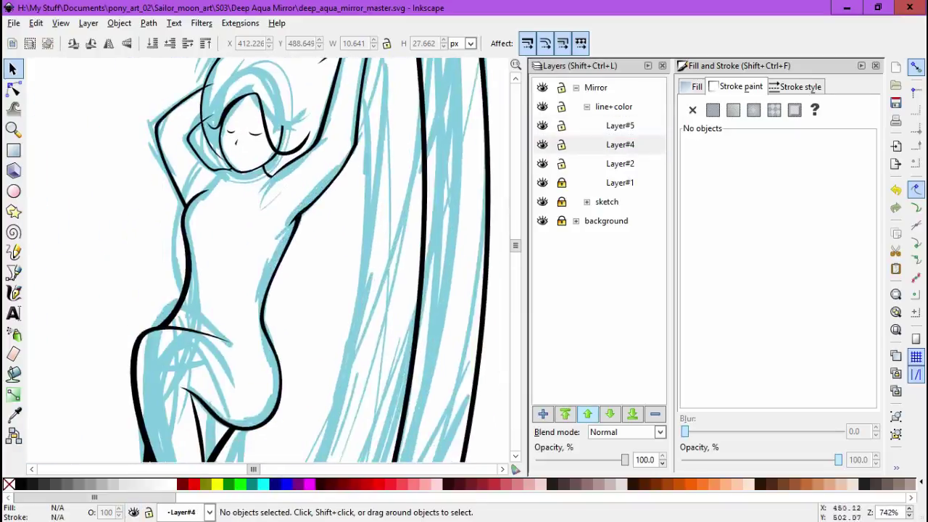
Draw a new black curve just below the figure's neck.
key(b)
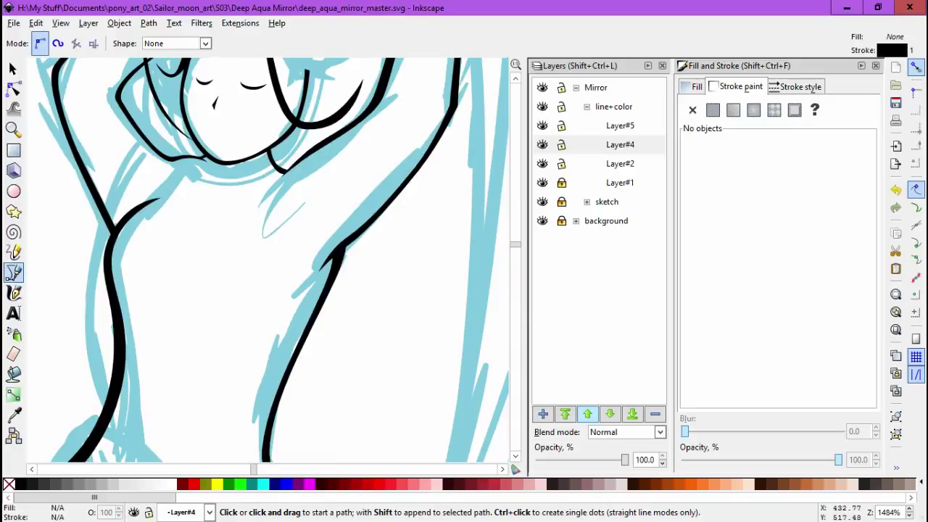
double_click(335, 267)
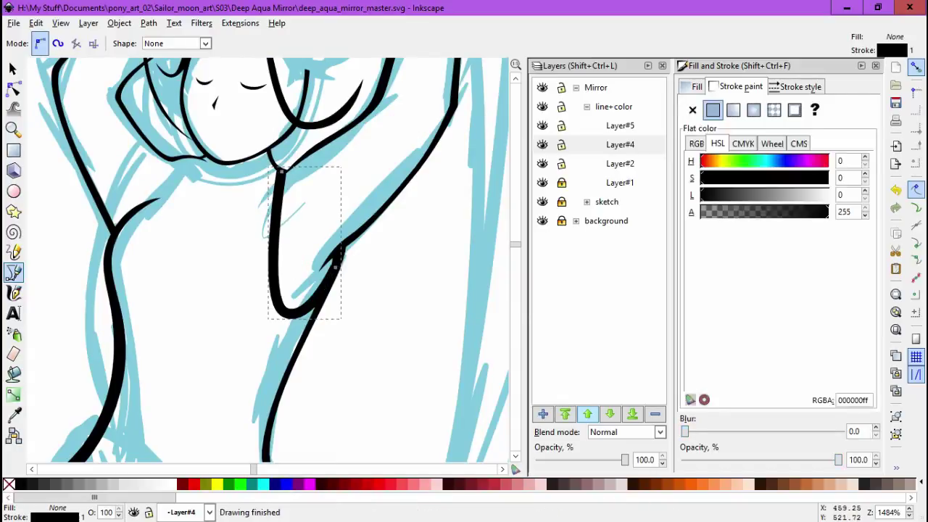
key(n)
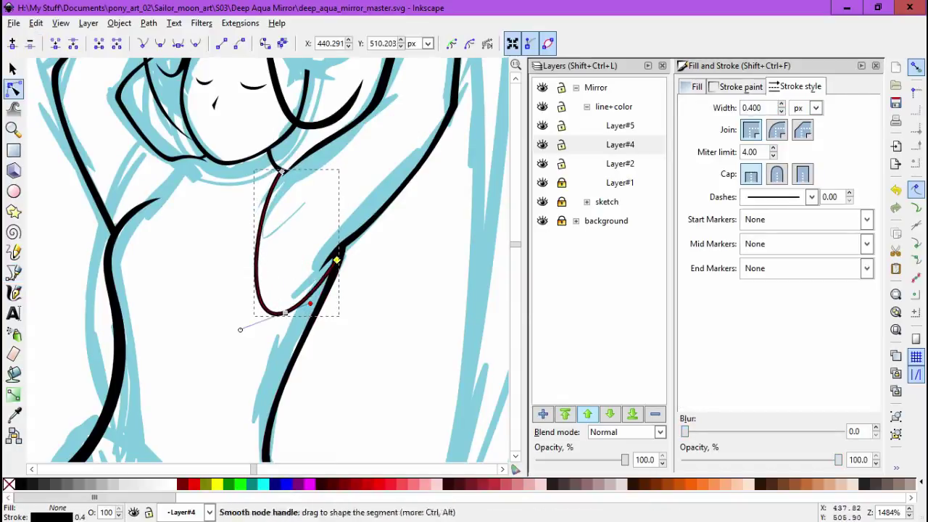
scroll(290, 261, down, 2)
scroll(290, 261, up, 3)
Draw the collarbone line and bend it into a curve.
key(b)
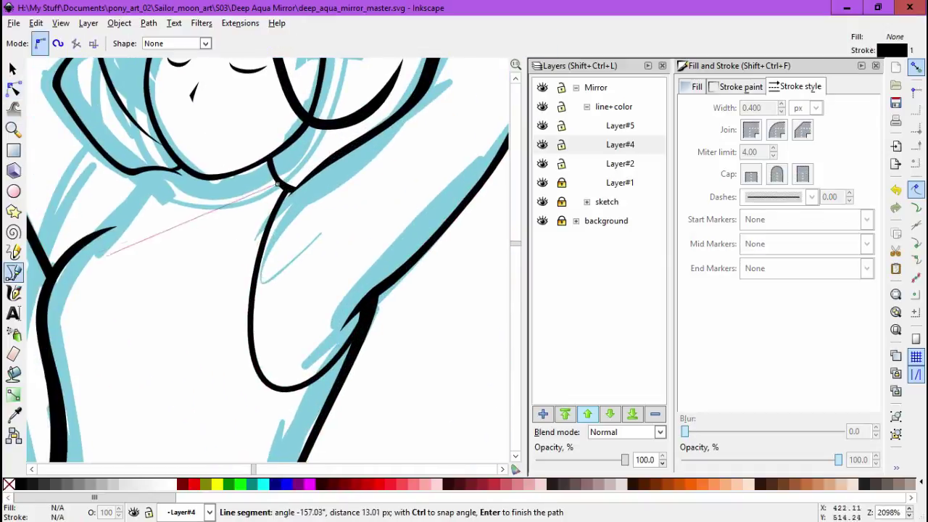
double_click(278, 183)
key(n)
drag(278, 185, 288, 196)
drag(217, 229, 207, 240)
key(Escape)
Draw a short line below the collarbone.
key(b)
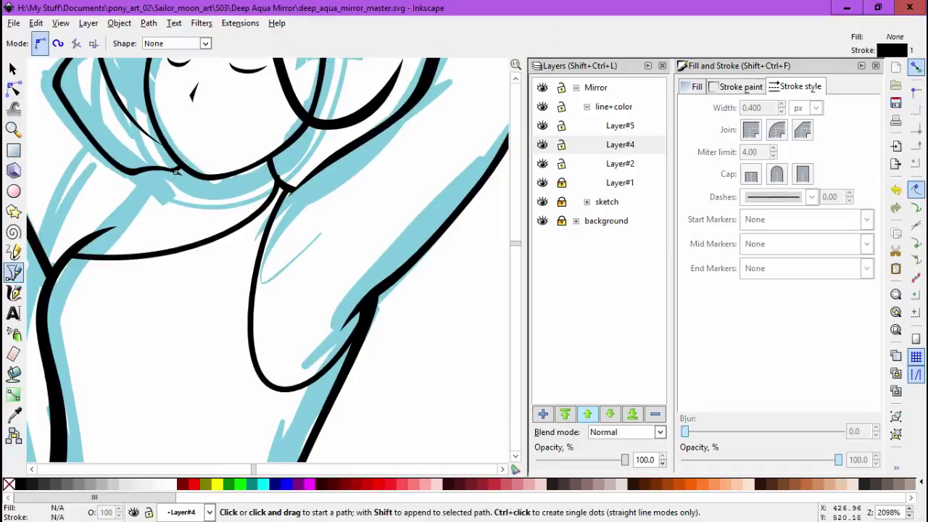
double_click(186, 247)
key(s)
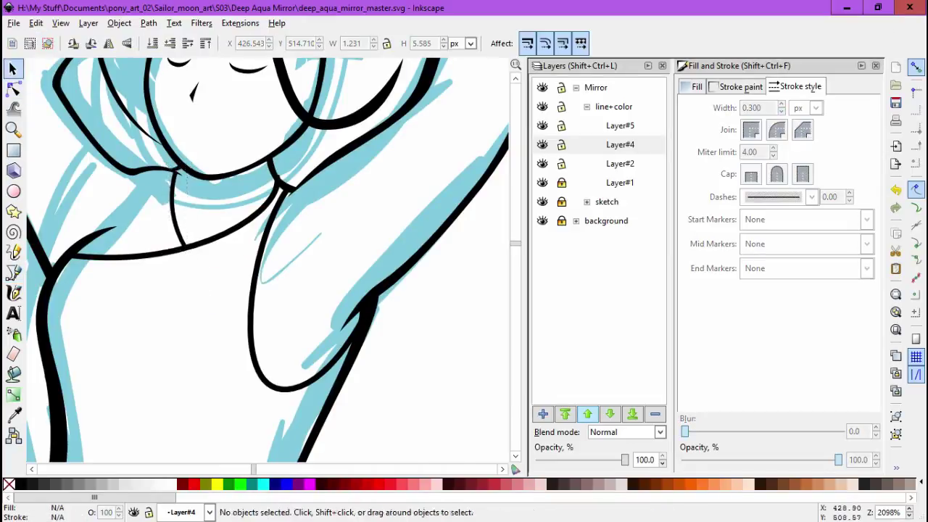
key(minus)
key(minus)
key(minus)
key(Escape)
key(plus)
key(plus)
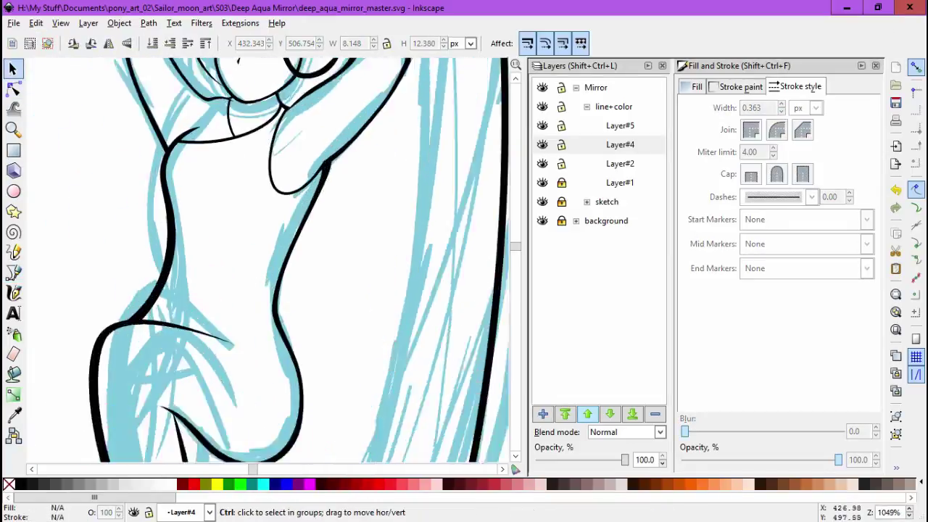
Draw a diagonal line across the chest and reshape it into a tapered wedge.
key(b)
click(141, 307)
drag(285, 167, 283, 171)
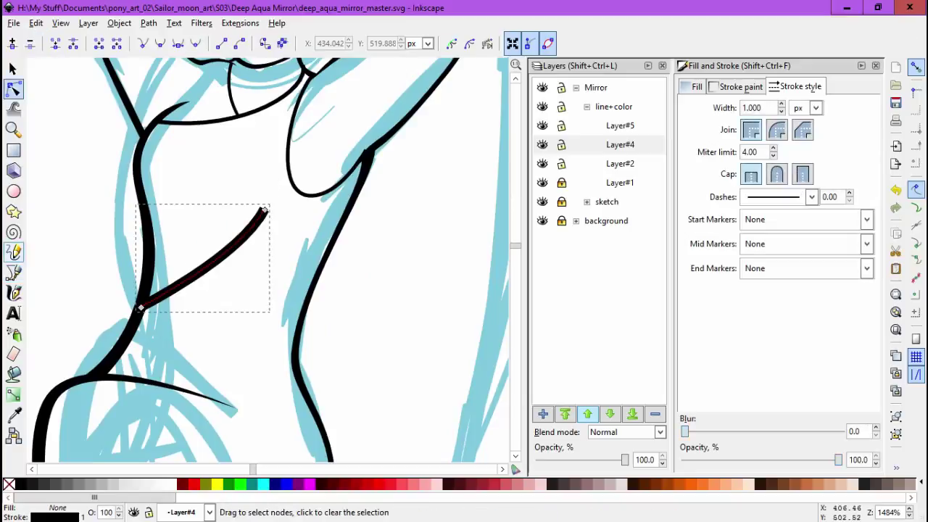
key(Return)
key(n)
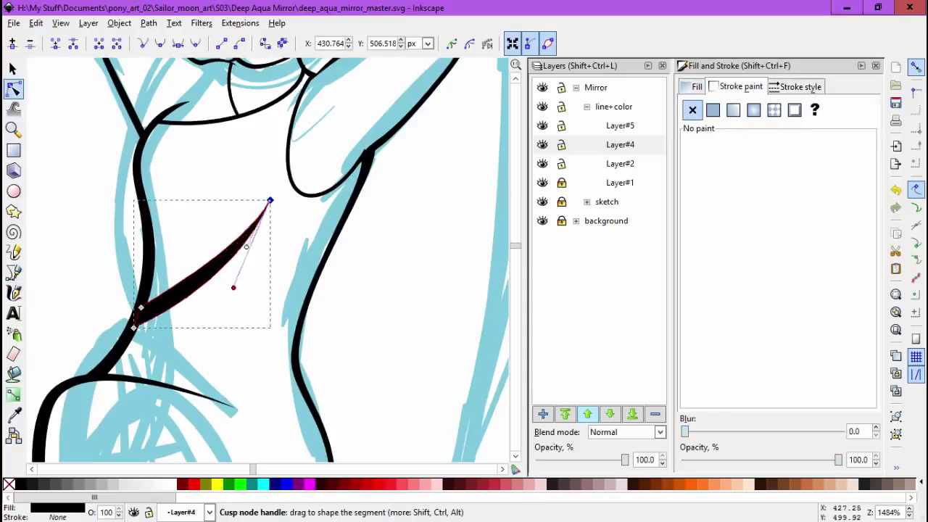
drag(232, 287, 218, 265)
key(minus)
scroll(268, 261, down, 5)
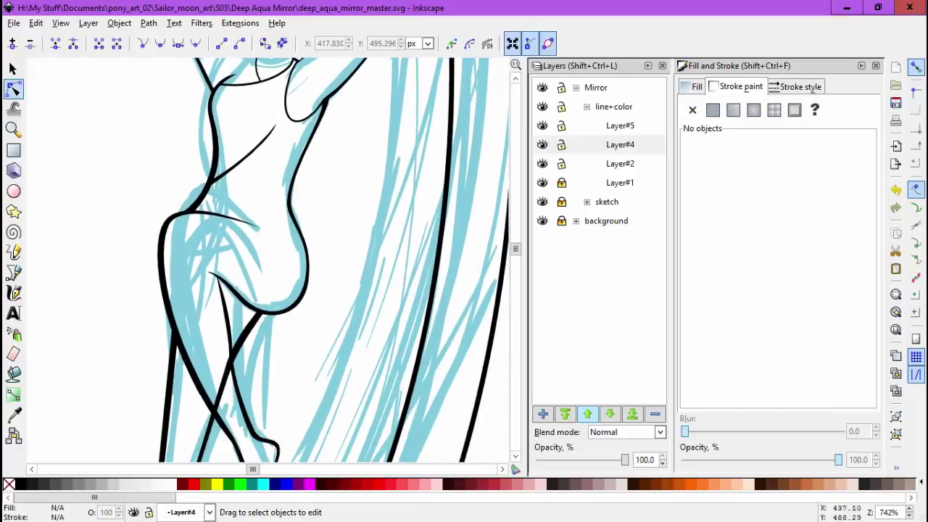
key(plus)
Draw a two-segment curved line along the figure's thigh.
key(b)
key(minus)
key(minus)
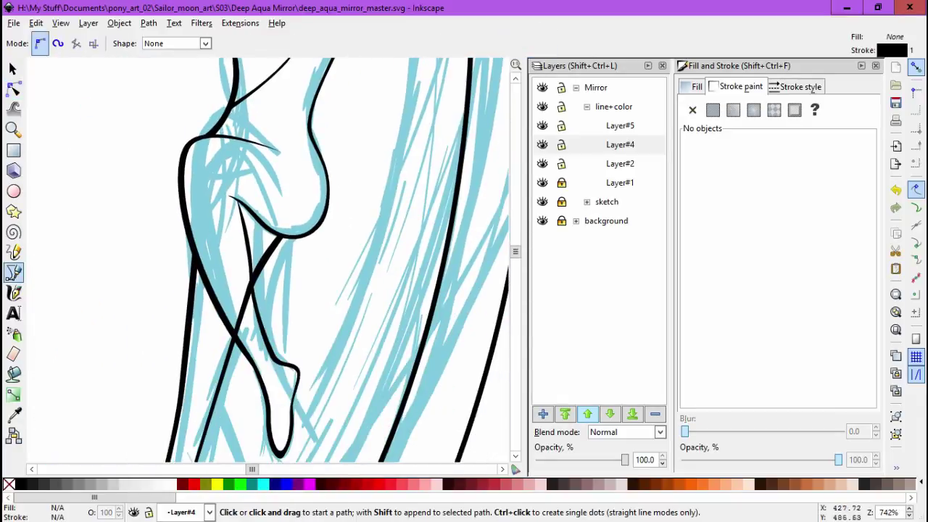
click(290, 77)
drag(344, 354, 346, 353)
drag(350, 312, 347, 382)
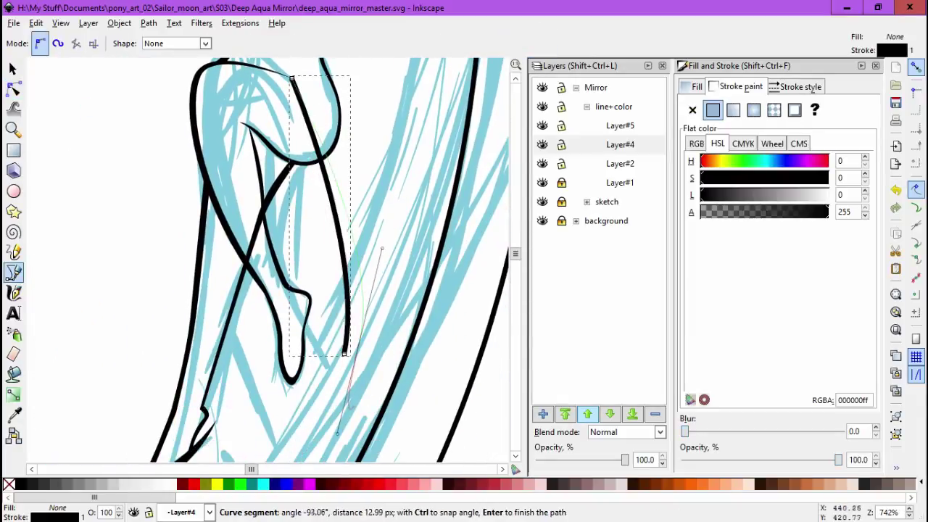
key(Escape)
key(n)
Close the thigh line into a solid black wedge and thin its top.
click(290, 78)
key(b)
click(290, 77)
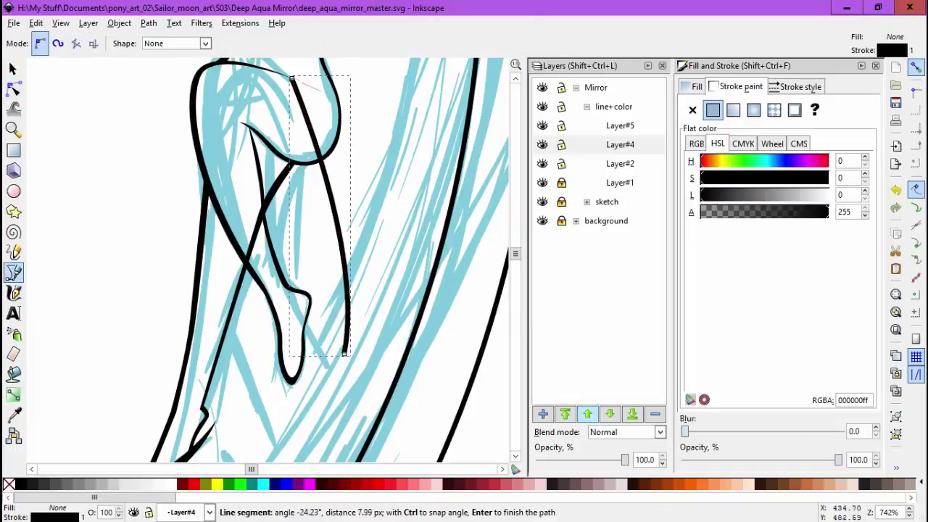
click(345, 353)
key(n)
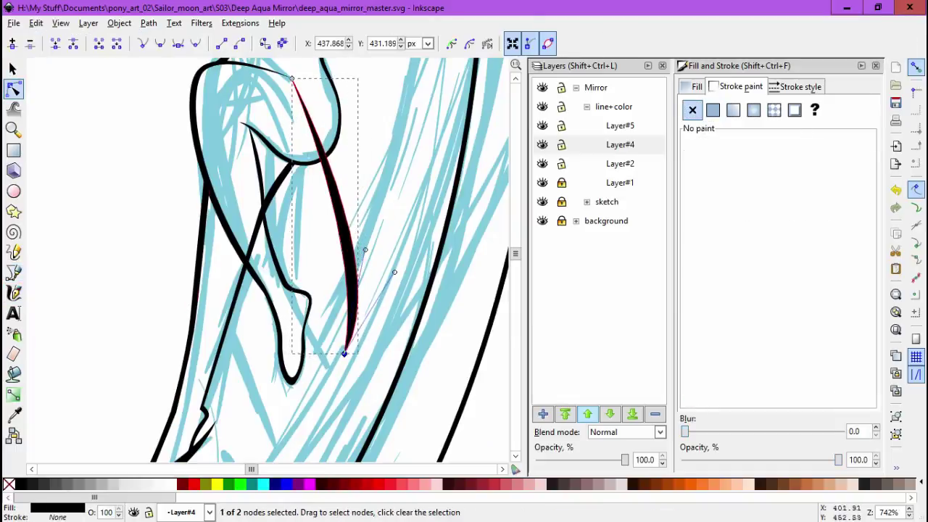
scroll(327, 254, up, 3)
drag(319, 178, 305, 174)
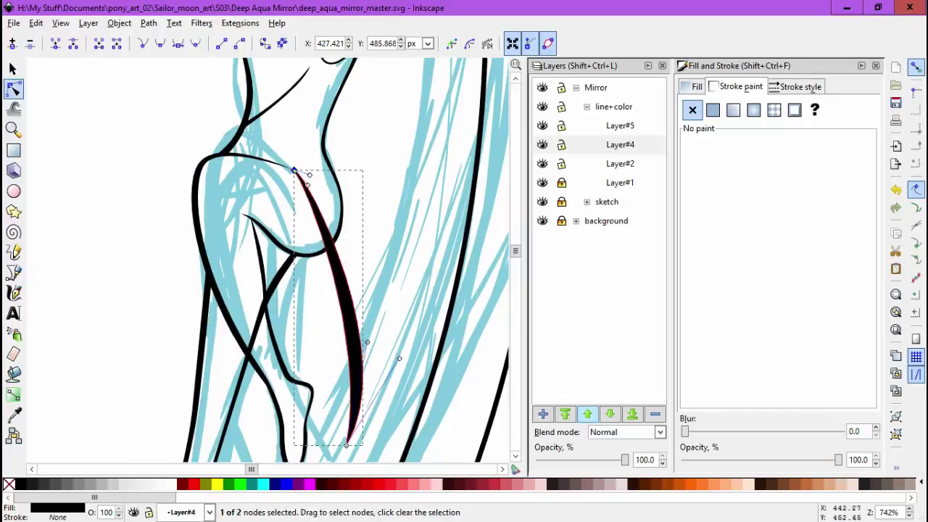
key(Escape)
scroll(290, 254, down, 4)
scroll(290, 253, up, 5)
Lock Layer#2 and, on Layer#4, draw a black stroke curving up the hip.
key(b)
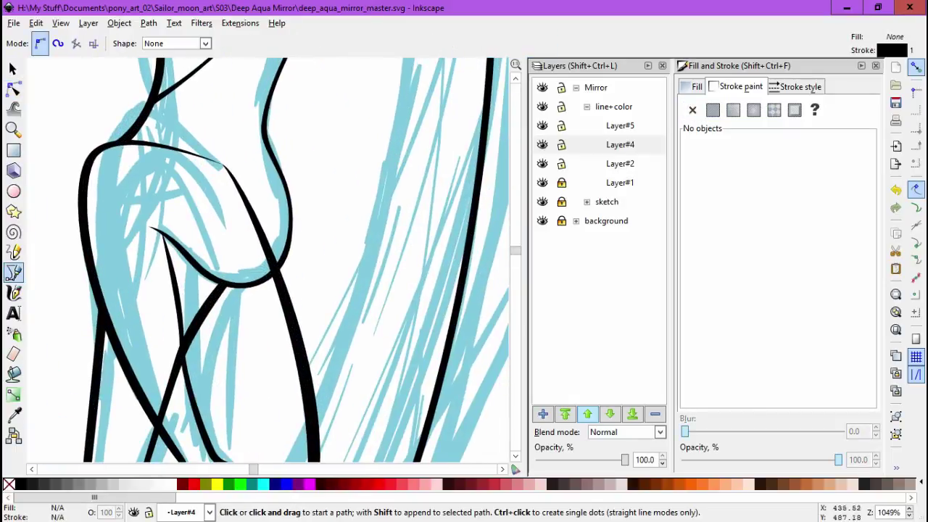
click(620, 145)
click(561, 164)
click(354, 319)
drag(284, 106, 281, 81)
key(Return)
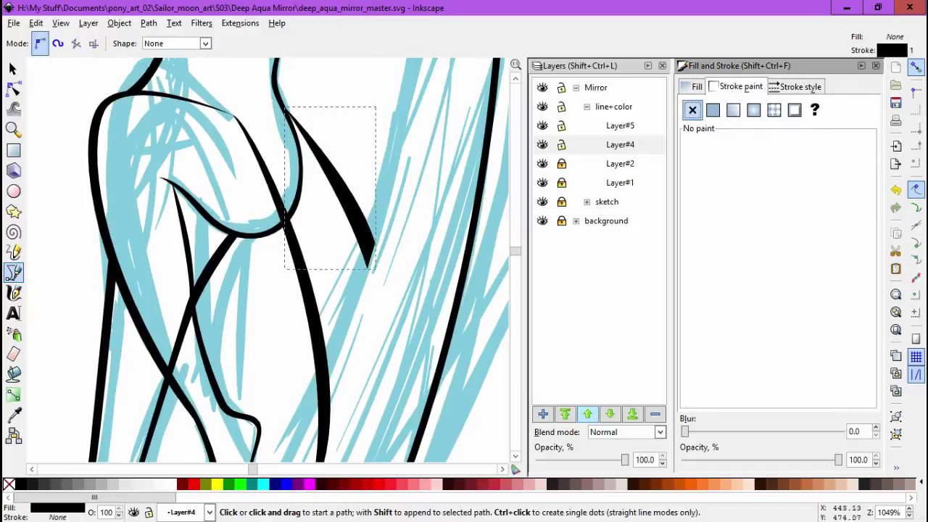
key(n)
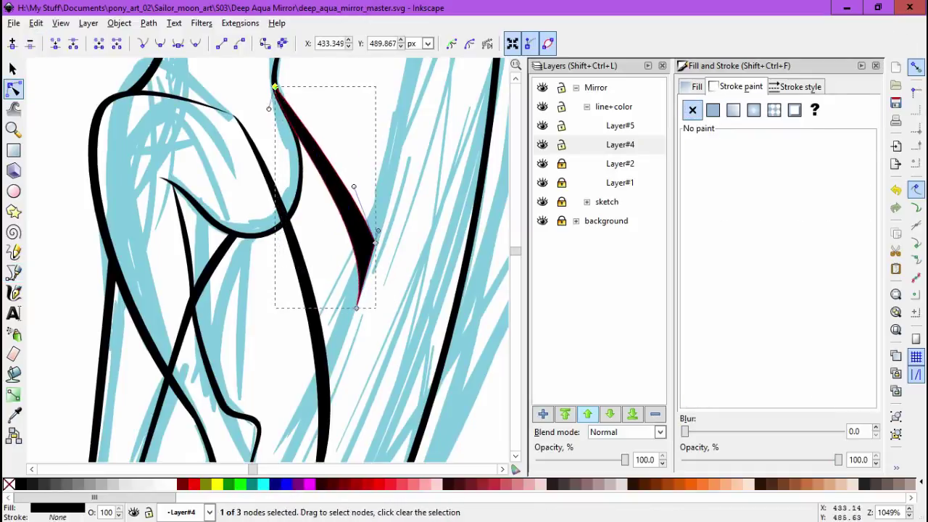
Select all the figure lines on Layer#4 and enlarge them slightly.
key(space)
key(F3)
shift+click(424, 297)
shift+click(424, 297)
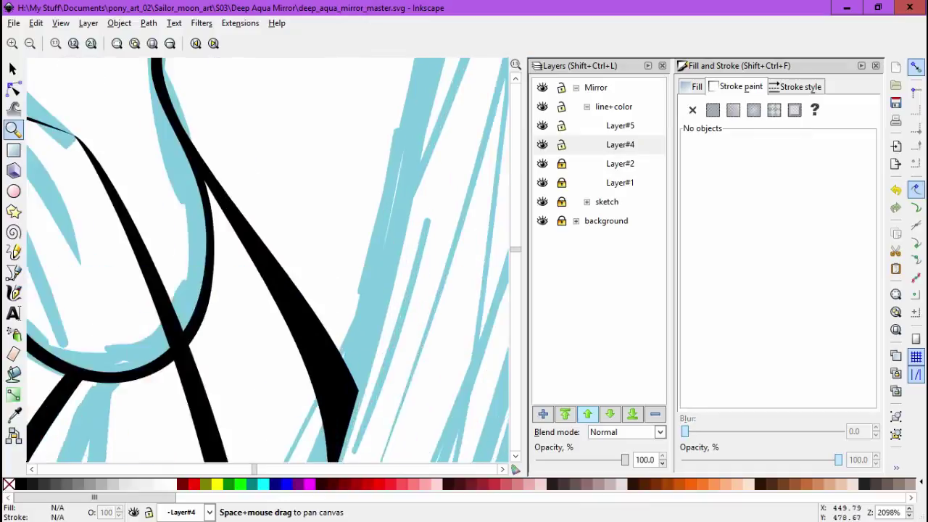
shift+click(425, 297)
key(F1)
scroll(386, 290, down, 1)
scroll(271, 261, down, 3)
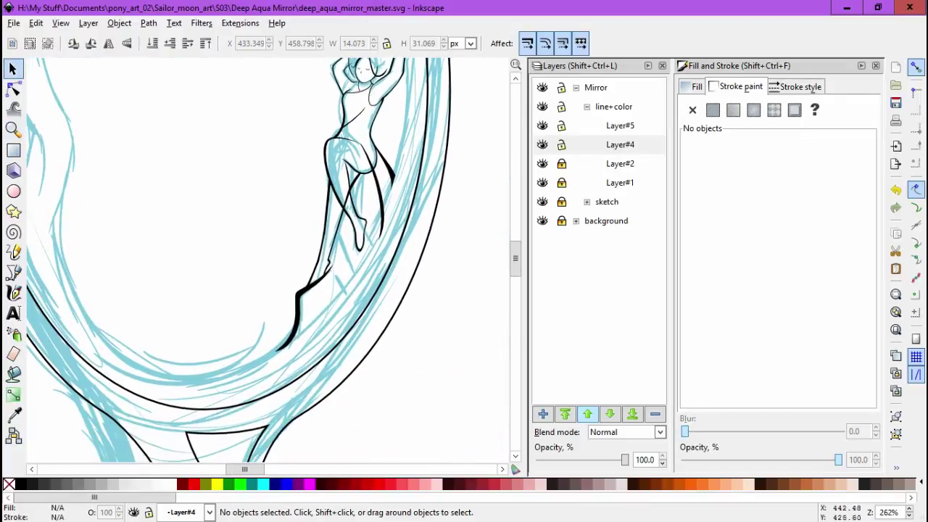
key(minus)
key(minus)
click(620, 144)
key(ctrl+alt+a)
drag(335, 422, 326, 427)
key(Escape)
Bend the lower segment of the small stroke beside the figure into a curve.
scroll(377, 290, up, 3)
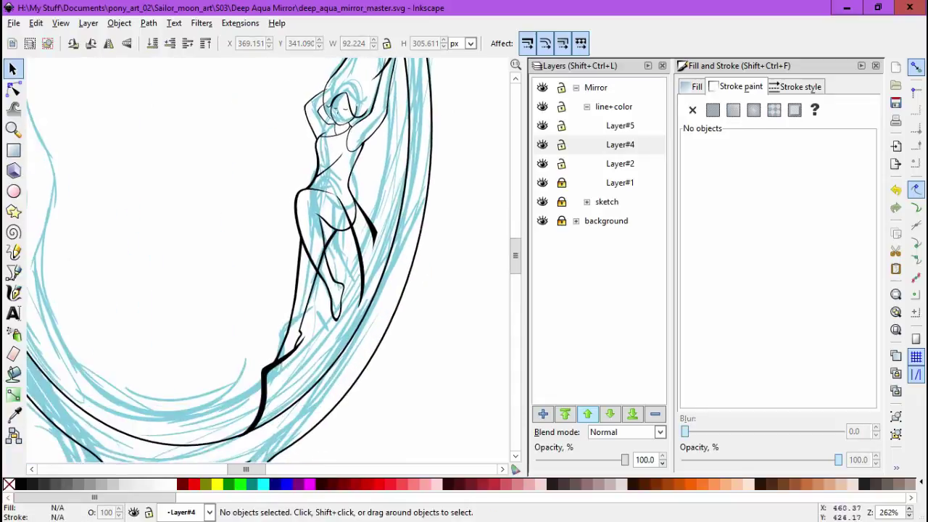
click(330, 239)
key(n)
click(340, 167)
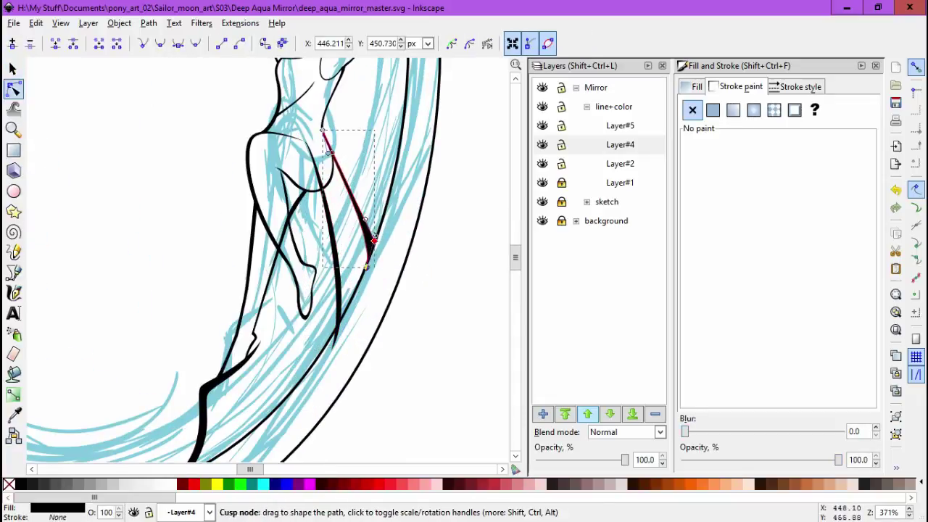
scroll(373, 240, up, 2)
drag(362, 382, 347, 312)
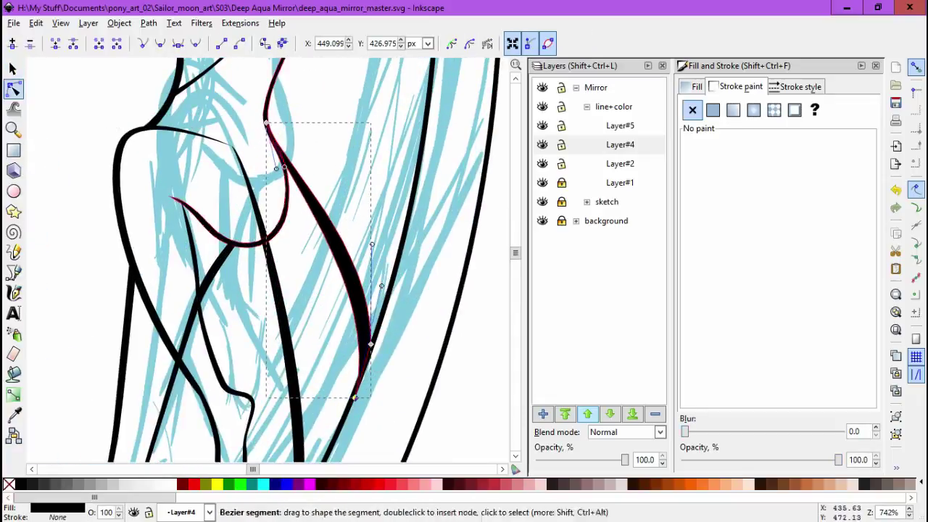
click(266, 118)
key(Escape)
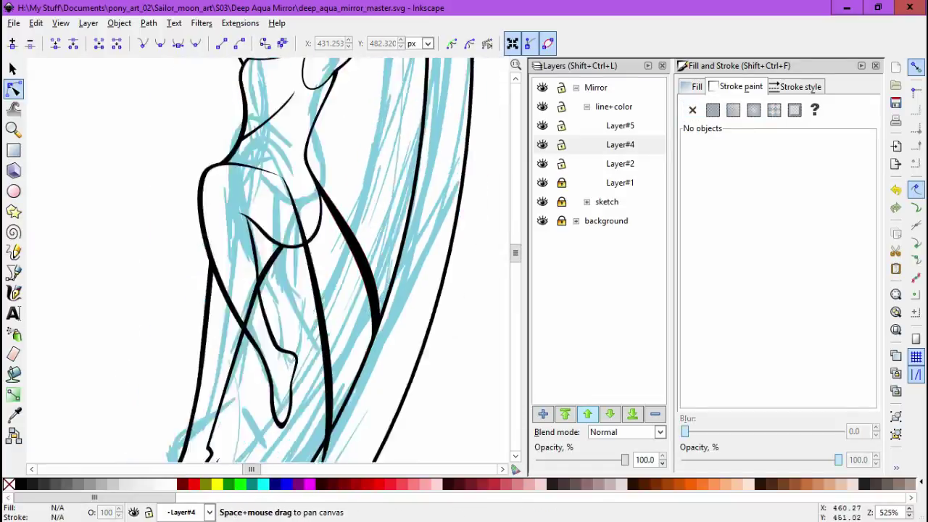
scroll(269, 261, down, 3)
scroll(268, 261, up, 3)
scroll(268, 261, down, 3)
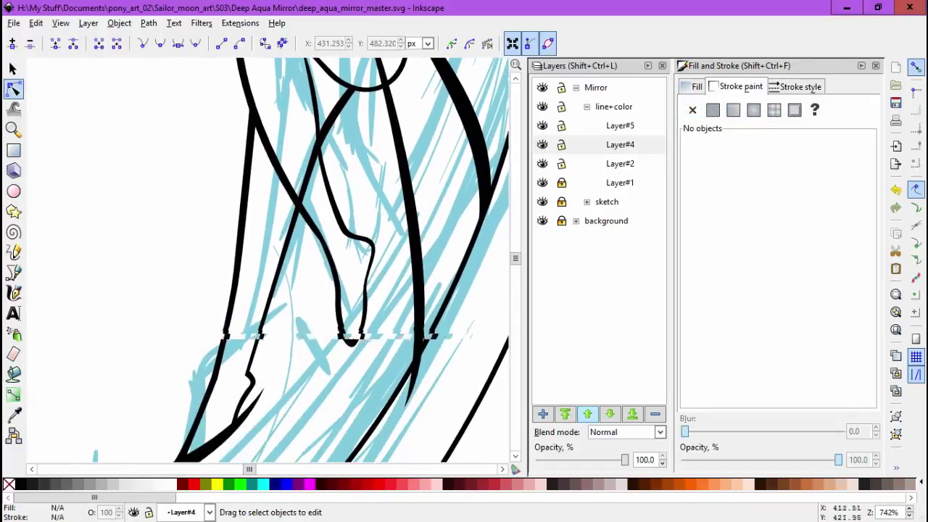
Draw a small closed ink shape on the figure's leg.
key(b)
click(216, 454)
mouse_move(216, 454)
mouse_down()
mouse_move(218, 485)
mouse_move(232, 435)
mouse_move(222, 457)
mouse_up()
click(223, 457)
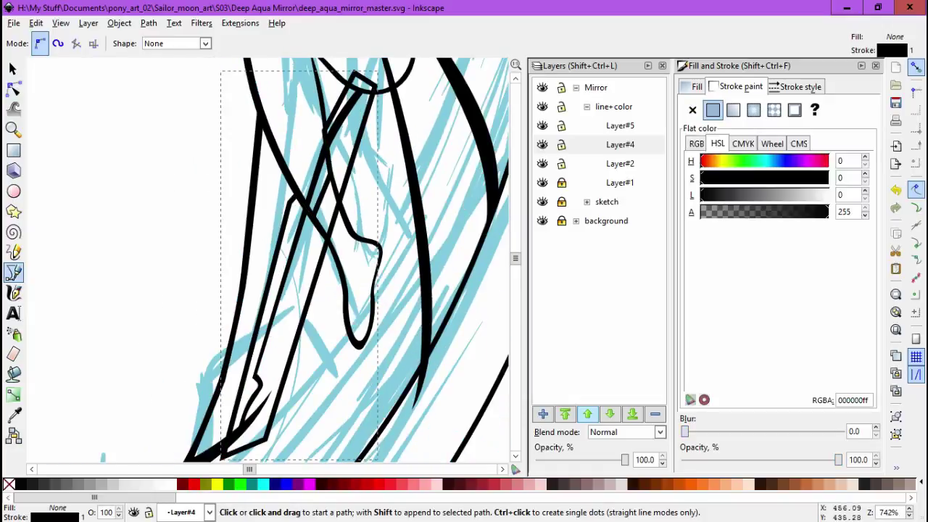
key(s)
On Layer#2, start a torso line, then cancel it unfinished.
click(119, 23)
key(ctrl+Page_Down)
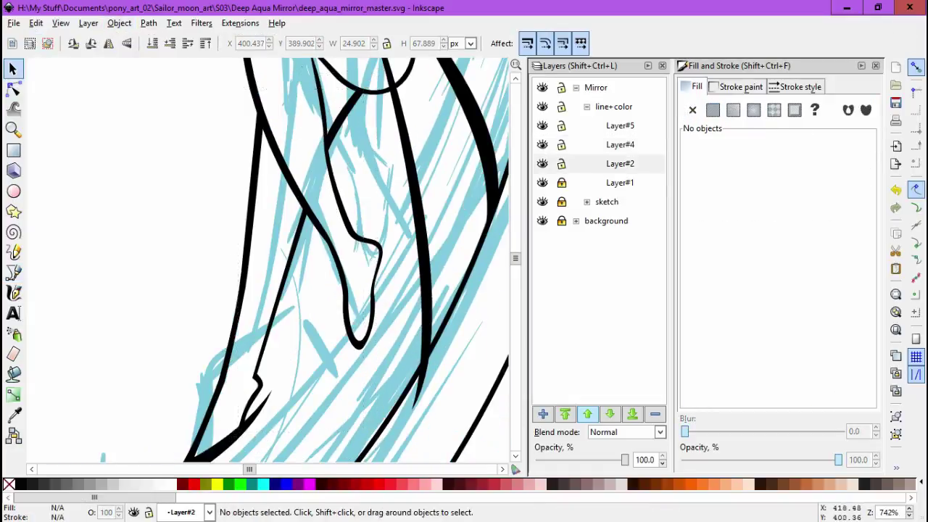
scroll(268, 261, up, 5)
key(b)
click(186, 258)
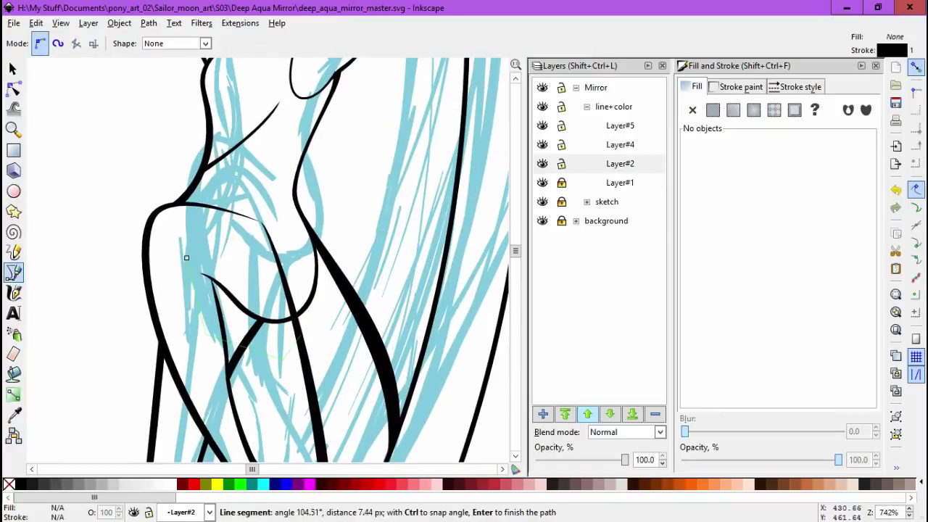
scroll(187, 258, up, 2)
drag(69, 269, 57, 292)
scroll(293, 232, up, 2)
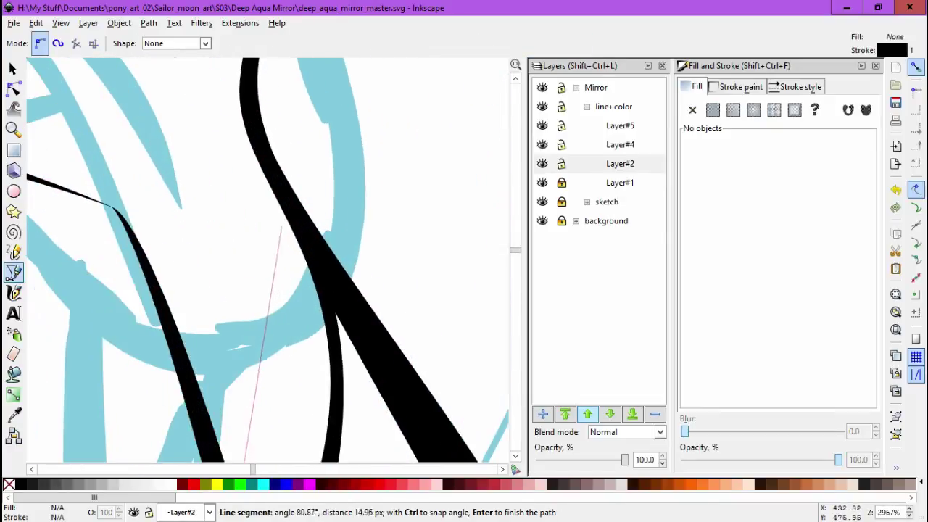
scroll(351, 269, down, 2)
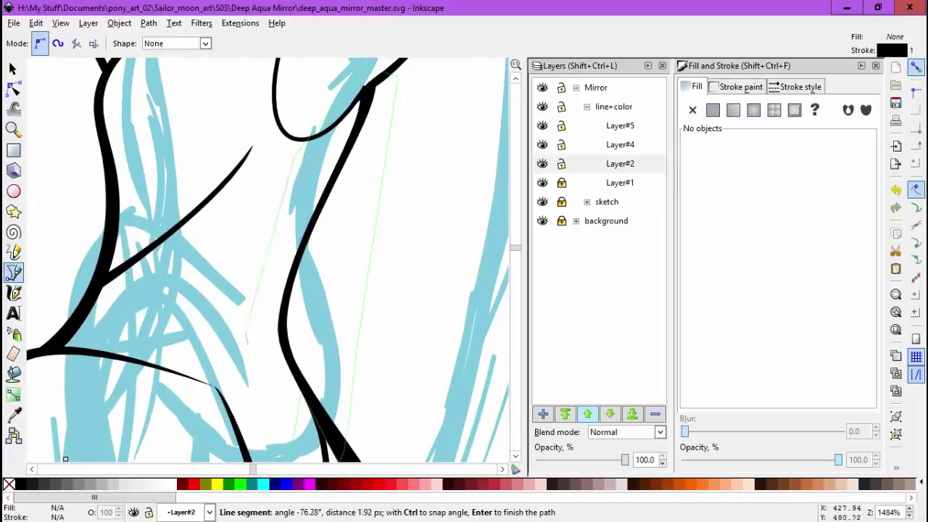
drag(66, 459, 82, 305)
key(Return)
Zoom out and select a line near the figure's head to inspect it.
key(Escape)
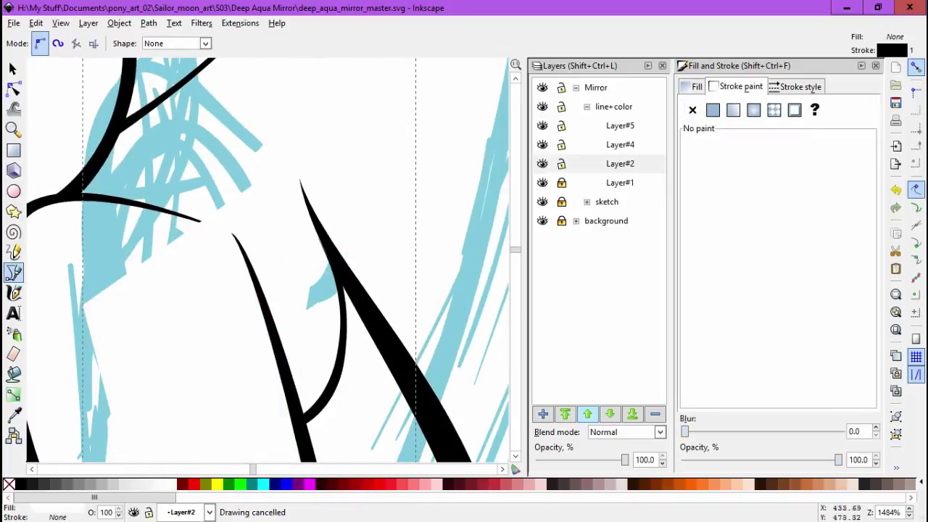
key(s)
key(minus)
click(119, 22)
mouse_move(134, 127)
key(Escape)
key(Escape)
scroll(269, 261, up, 3)
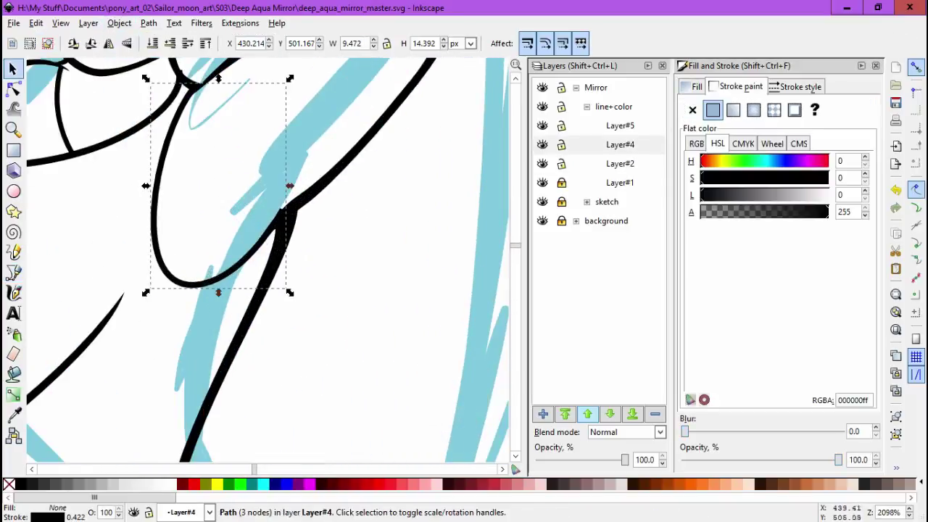
key(n)
key(Escape)
scroll(268, 261, up, 2)
click(272, 250)
Inspect individual hair and body lines of the figure, then bring the whole figure into view.
key(Escape)
scroll(272, 250, down, 6)
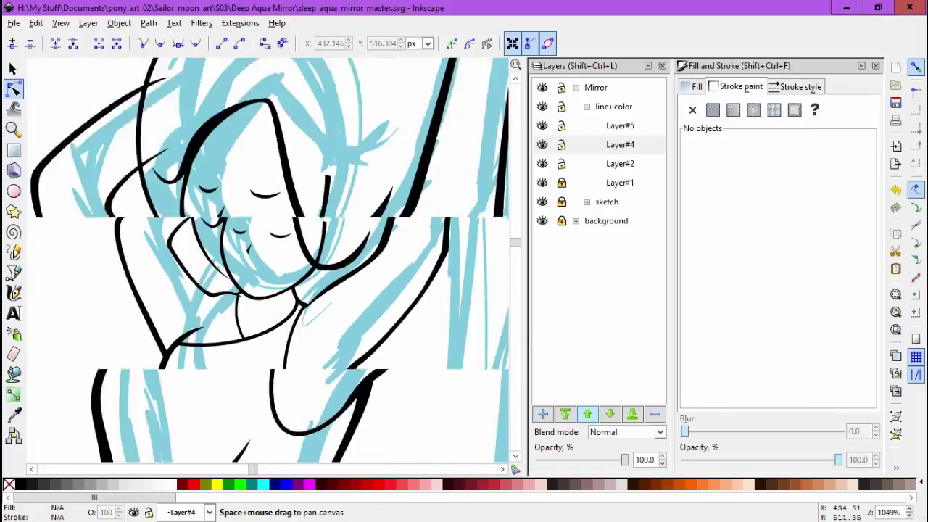
scroll(272, 251, down, 1)
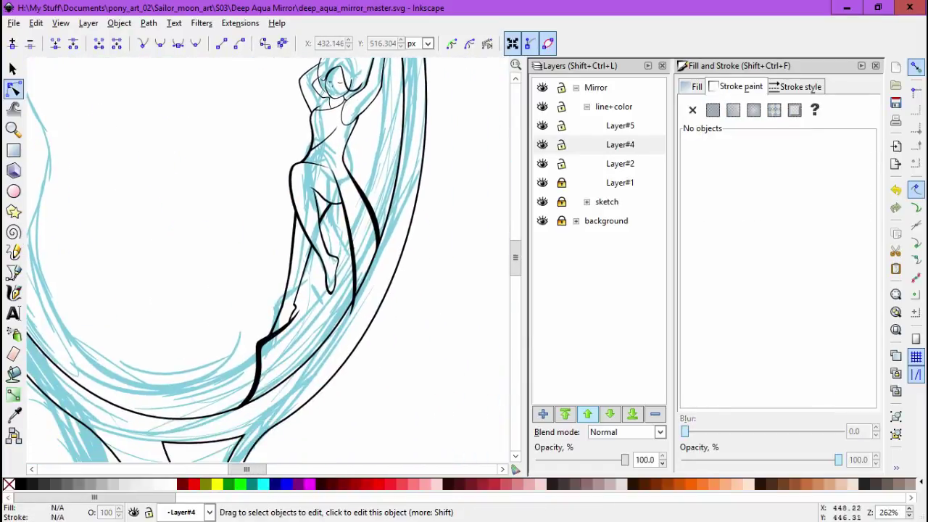
scroll(372, 337, down, 2)
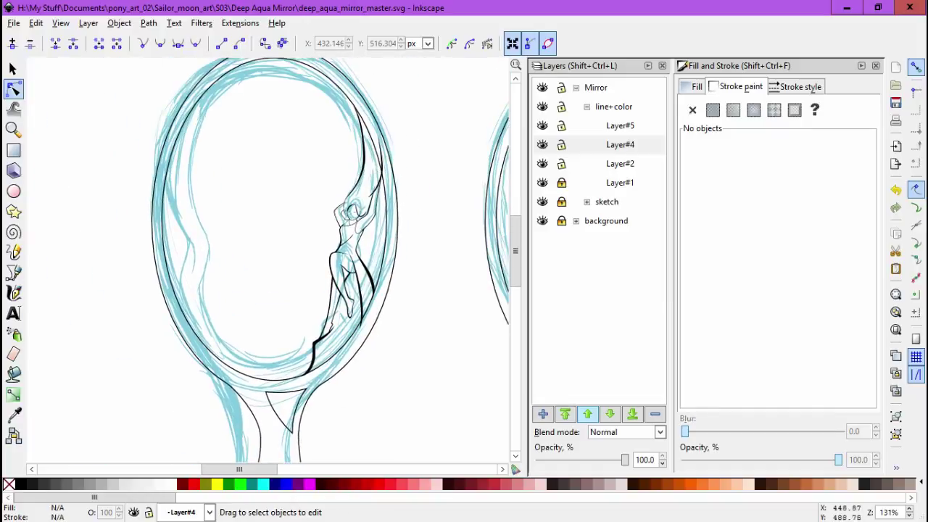
scroll(369, 166, up, 5)
click(321, 155)
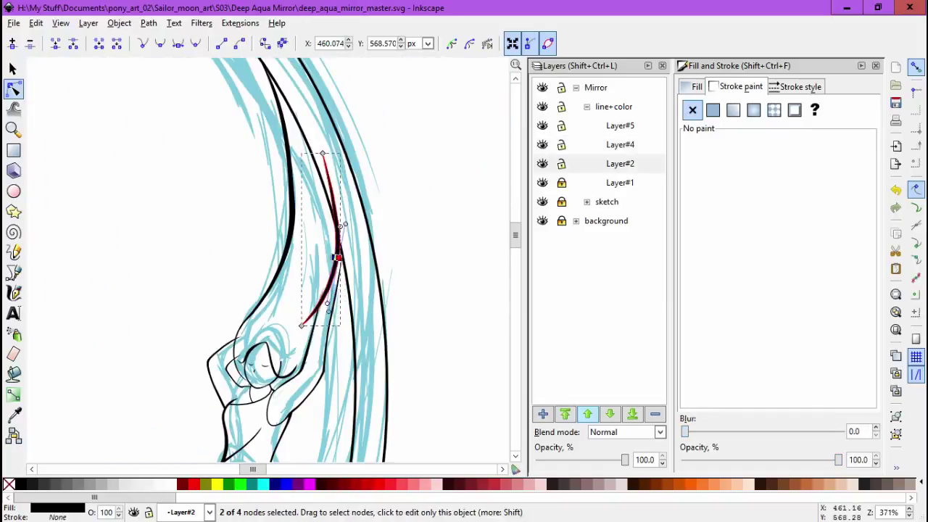
scroll(312, 275, right, 3)
click(297, 225)
key(Escape)
scroll(352, 222, down, 2)
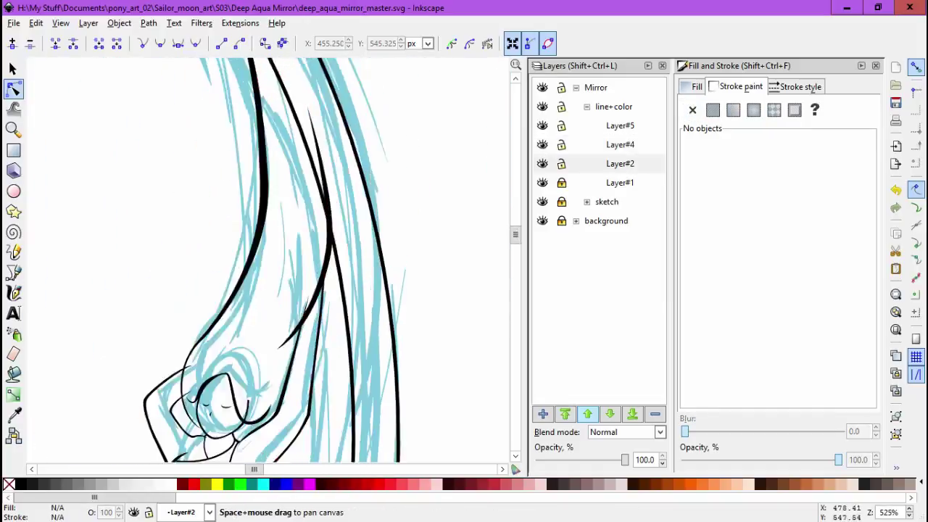
scroll(297, 254, up, 2)
click(300, 255)
key(Escape)
scroll(294, 254, down, 4)
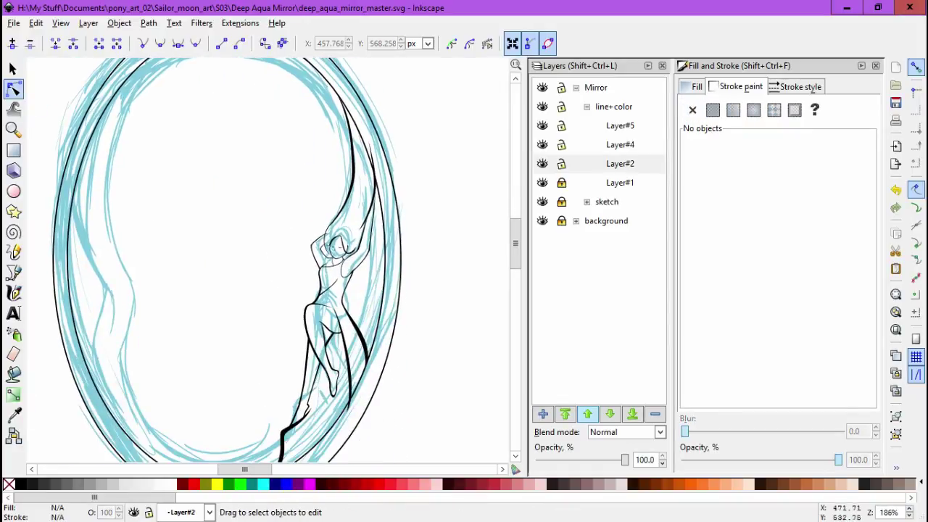
key(space)
drag(326, 290, 297, 262)
Select the figure's leg and body lines and box-select their nodes with the Node tool.
key(s)
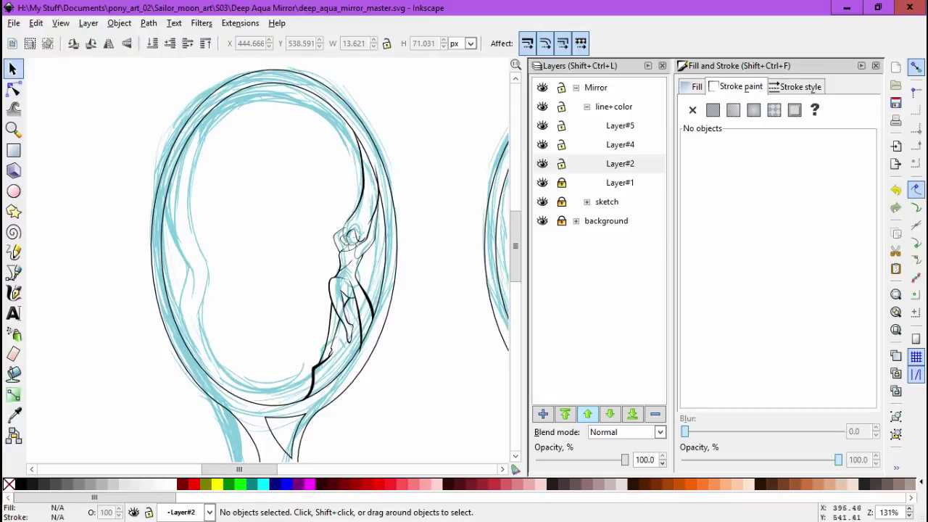
scroll(290, 261, down, 1)
key(n)
scroll(319, 290, up, 1)
click(280, 290)
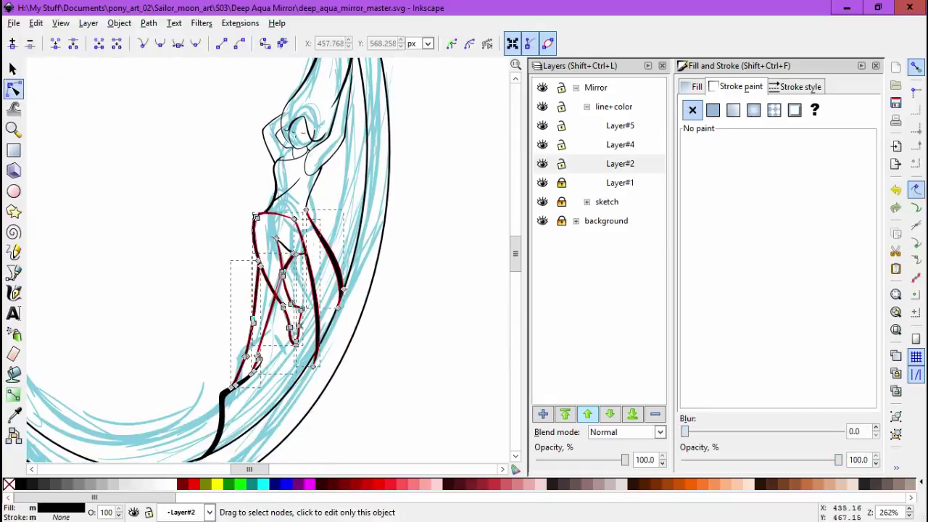
shift+click(341, 127)
scroll(341, 127, up, 4)
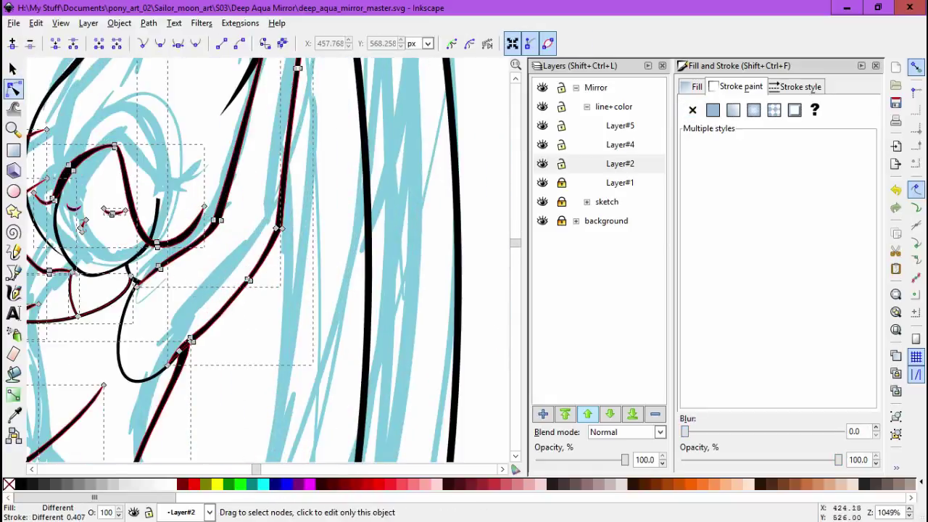
scroll(319, 290, down, 5)
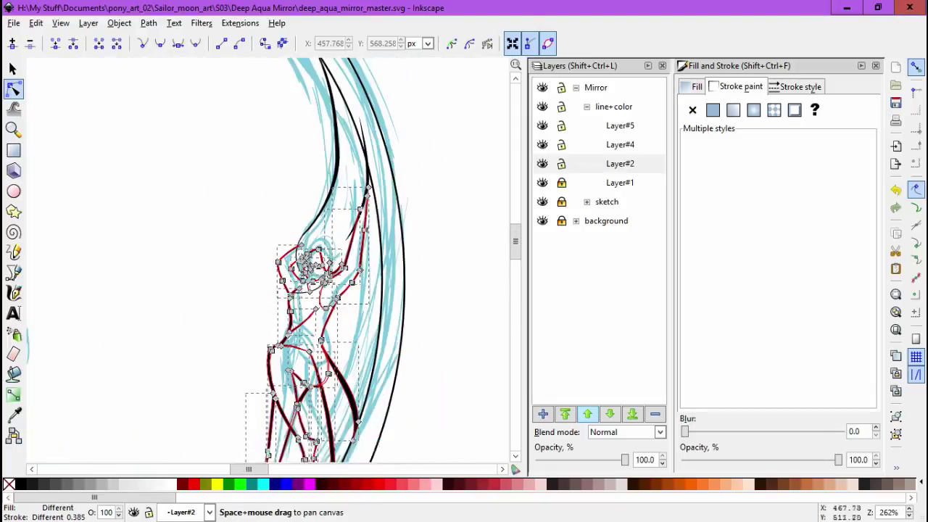
drag(338, 167, 221, 322)
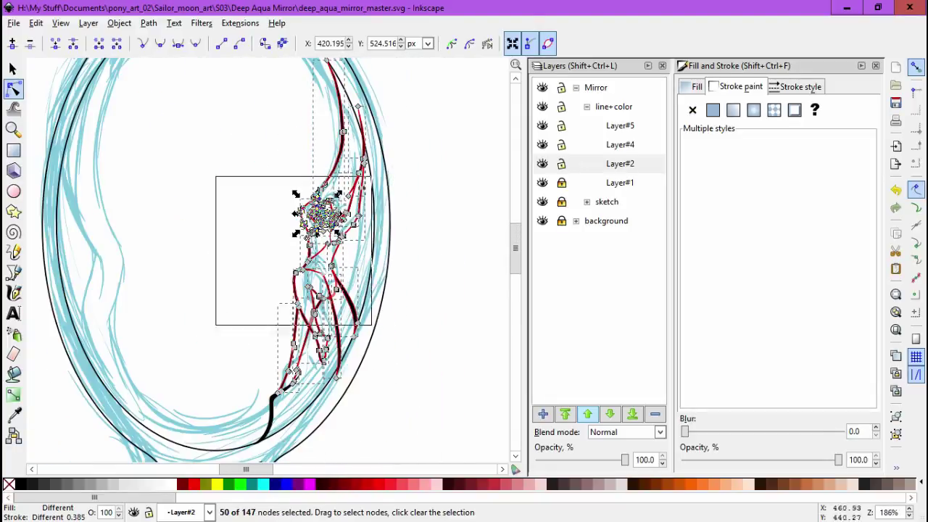
scroll(369, 348, up, 2)
click(293, 401)
scroll(377, 300, down, 2)
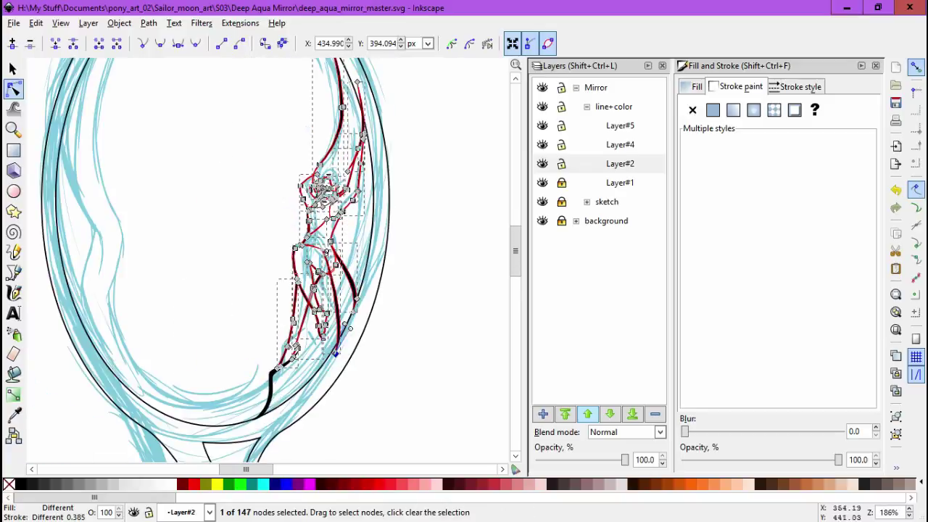
scroll(335, 351, up, 5)
scroll(150, 162, up, 2)
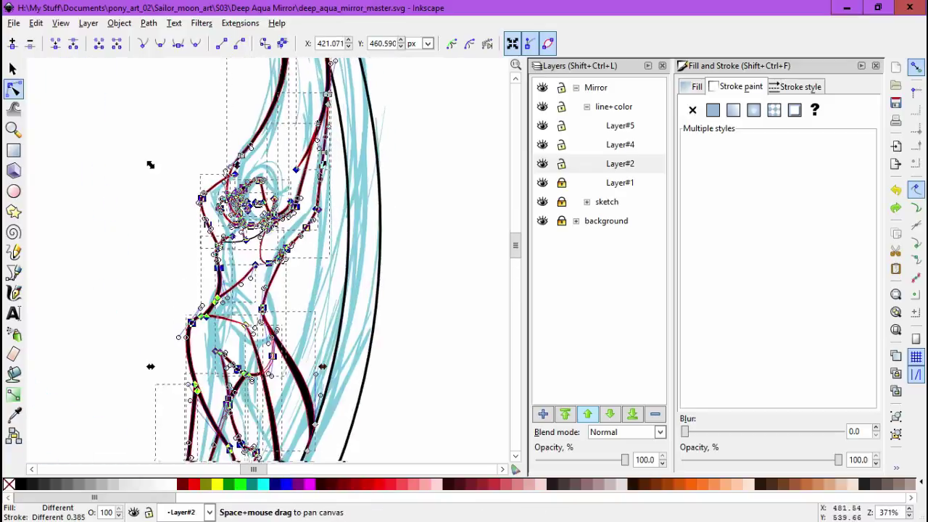
scroll(201, 256, down, 2)
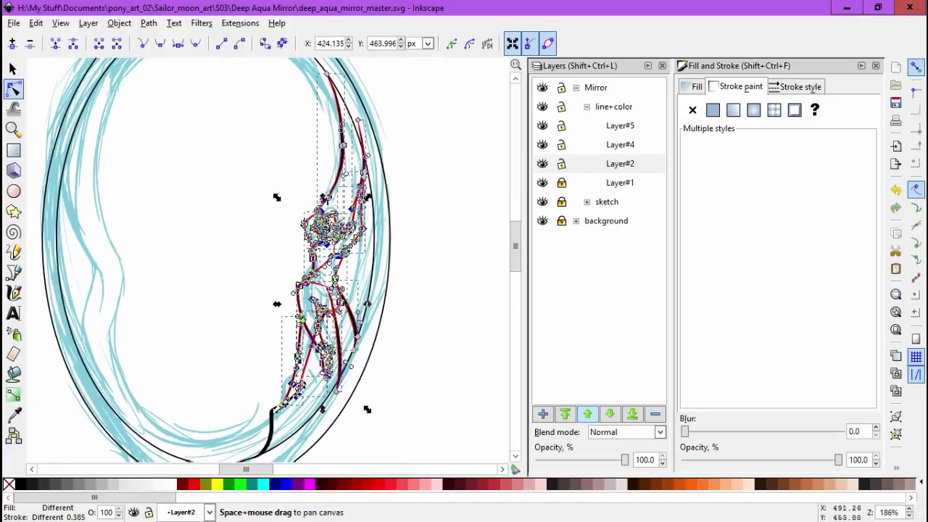
Box-select all the figure's line paths and narrow them to about 96.22% width.
key(Escape)
key(s)
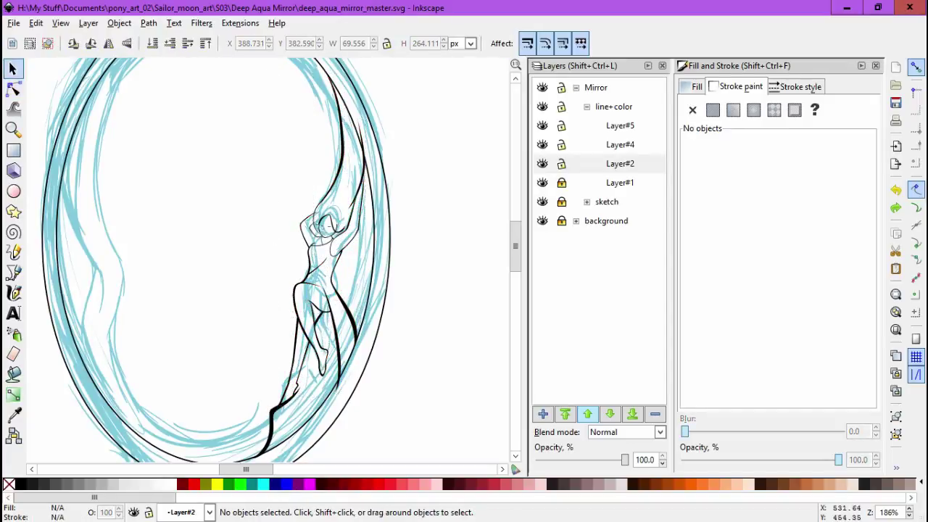
drag(237, 178, 344, 334)
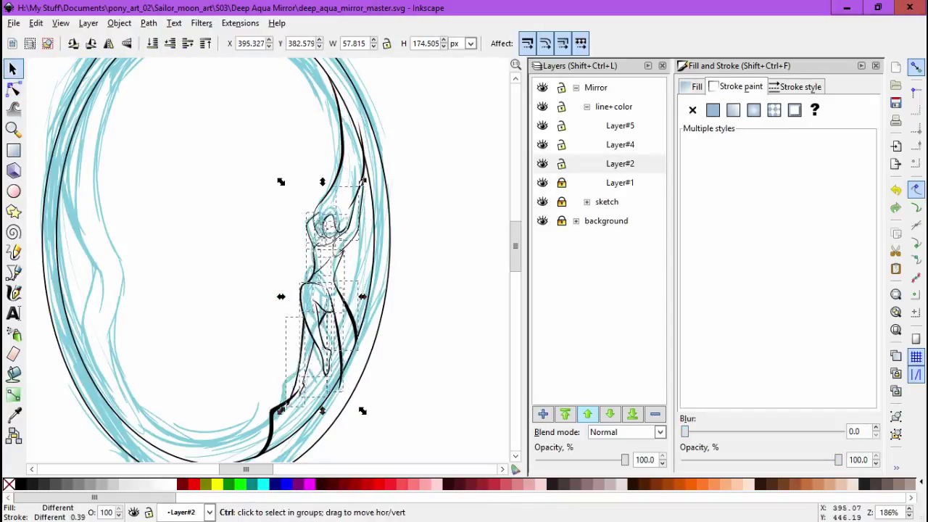
drag(365, 411, 362, 410)
key(Escape)
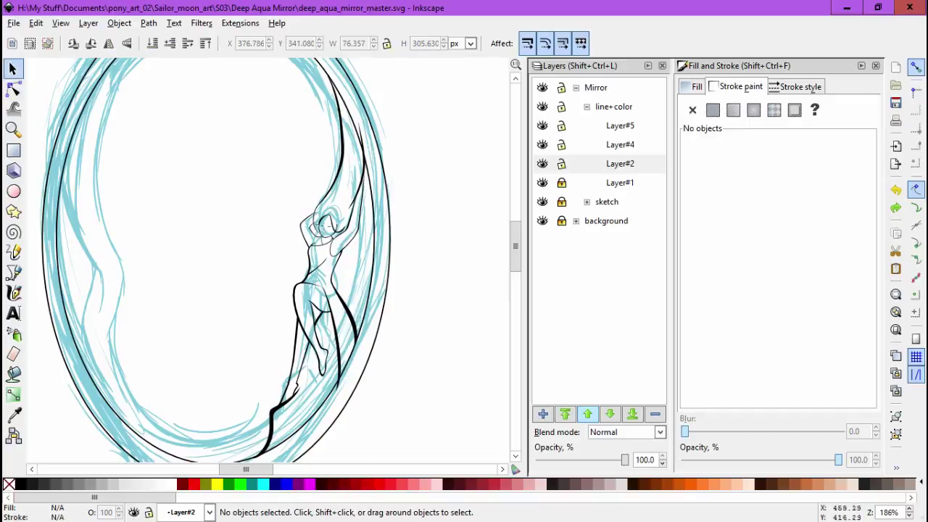
drag(290, 254, 362, 297)
Draw a new black pen stroke down the mirror's inner left side.
key(b)
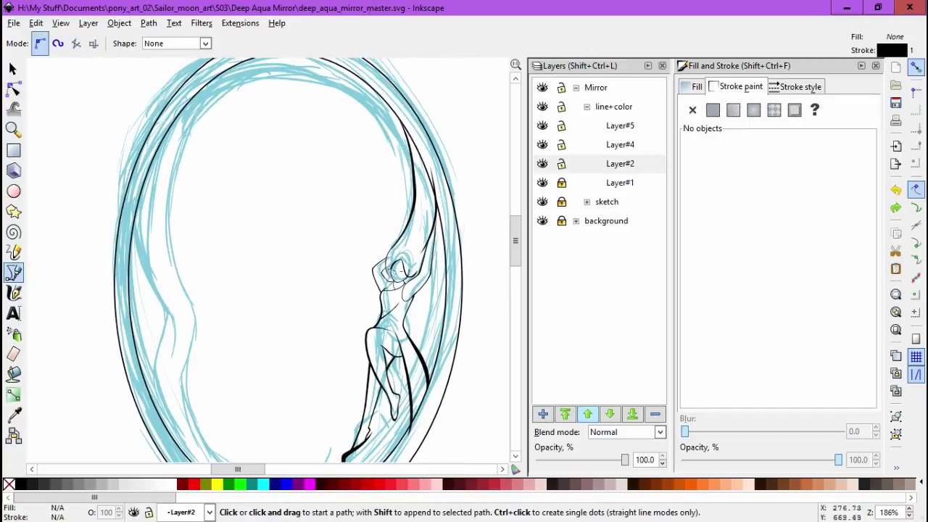
drag(198, 337, 198, 337)
scroll(181, 327, down, 4)
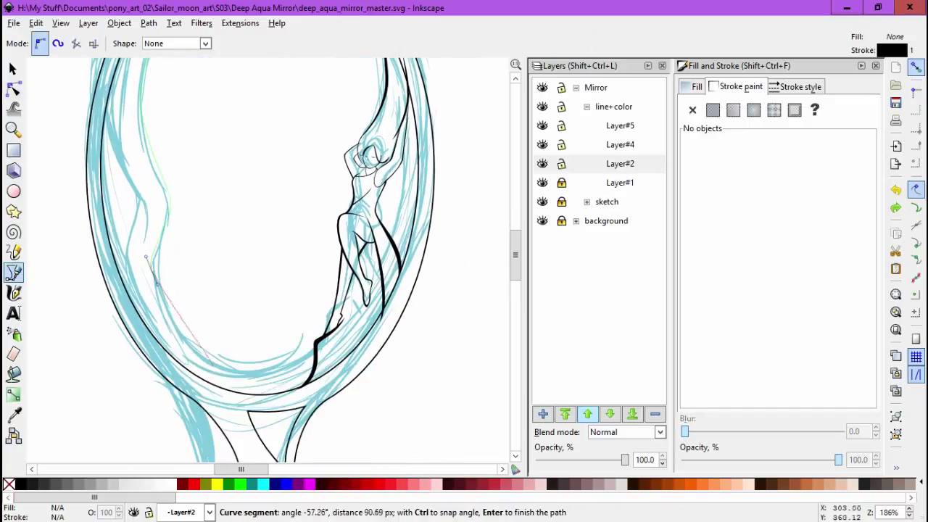
double_click(225, 374)
key(space)
drag(224, 374, 231, 407)
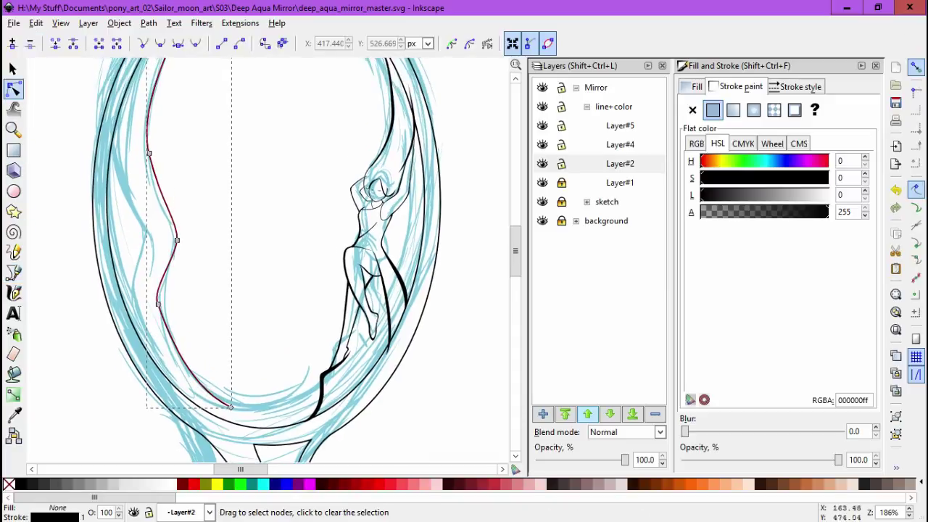
scroll(231, 406, up, 5)
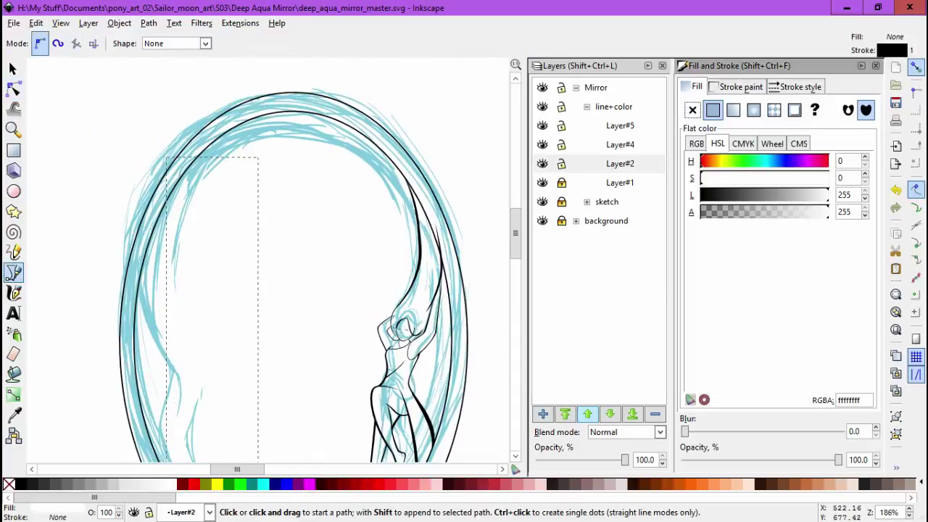
Reshape the new stroke's lower curve and shift one of its nodes left.
key(n)
scroll(303, 261, down, 5)
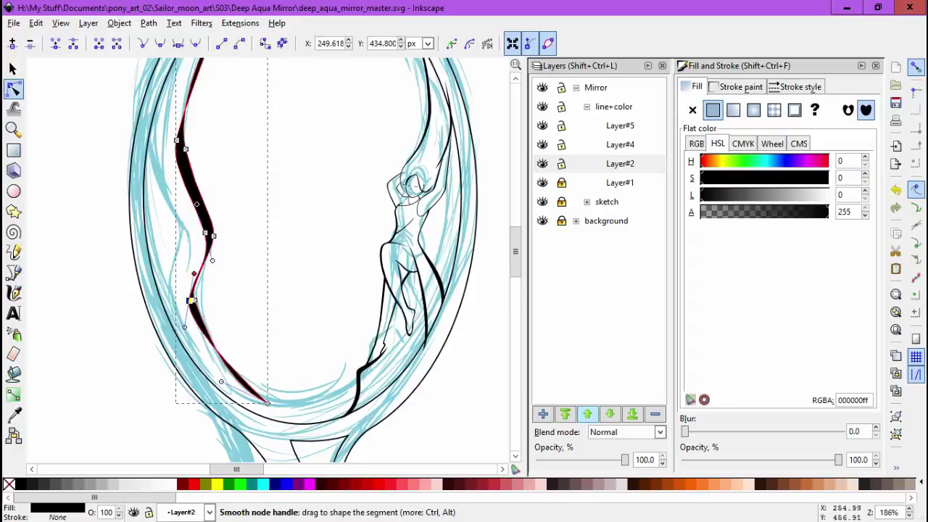
drag(184, 328, 183, 278)
click(213, 235)
key(space)
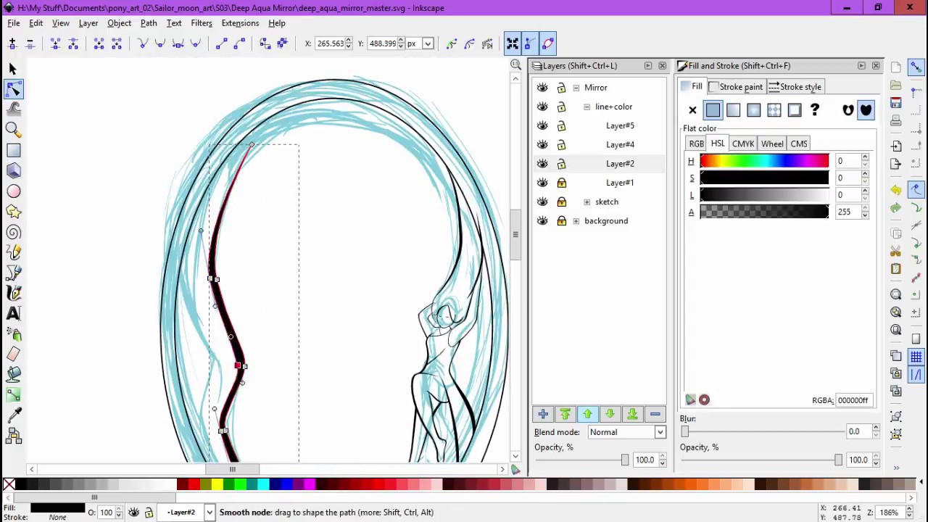
drag(213, 280, 205, 282)
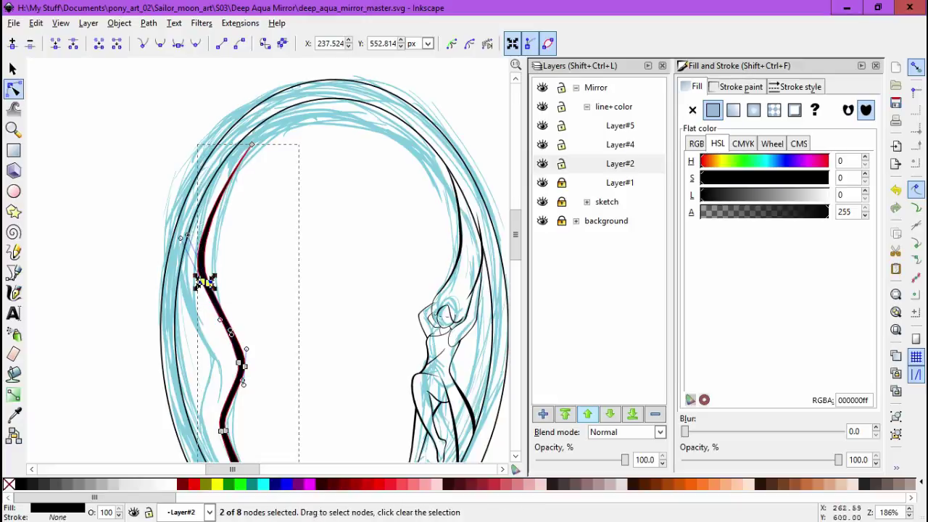
Bend the inner line's curve slightly rightward, discarding a trial reshape of its top.
drag(263, 141, 258, 102)
key(ctrl+z)
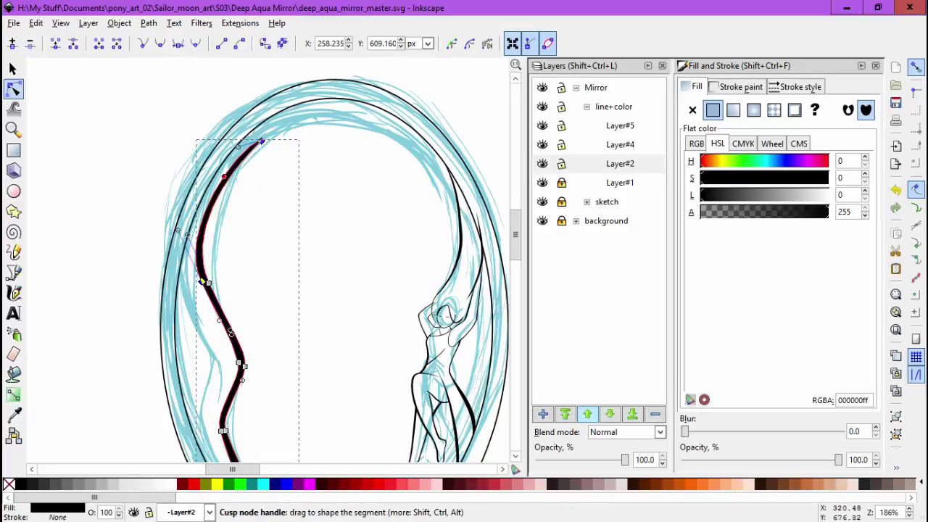
scroll(247, 218, down, 5)
scroll(238, 271, up, 1)
drag(225, 265, 237, 262)
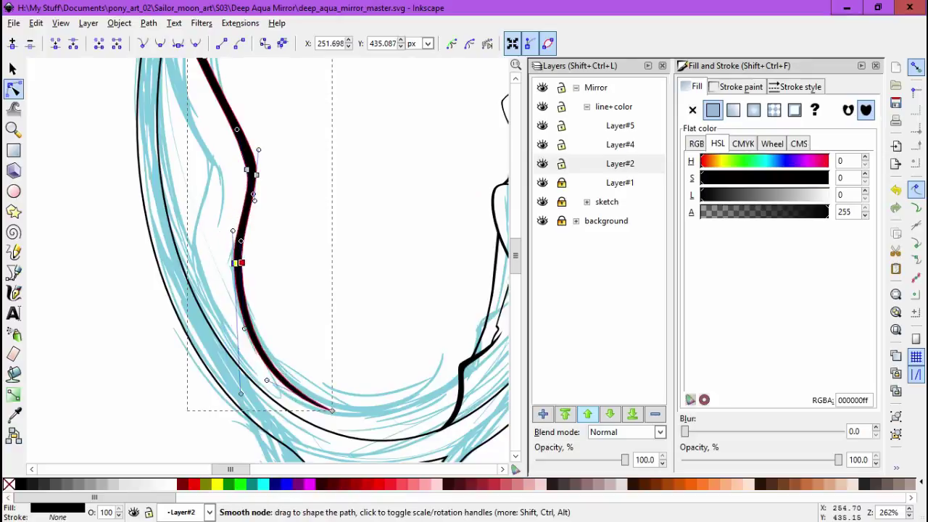
key(Escape)
scroll(238, 264, down, 1)
scroll(237, 264, up, 5)
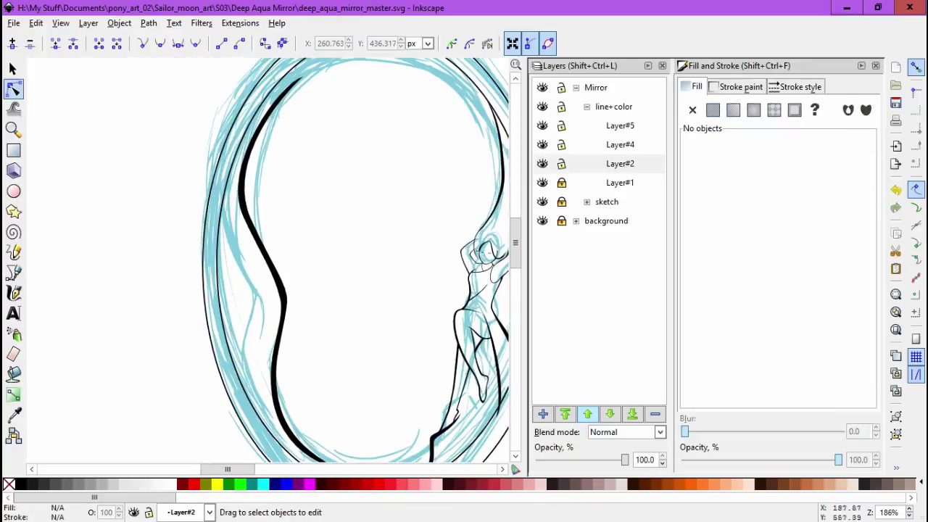
key(b)
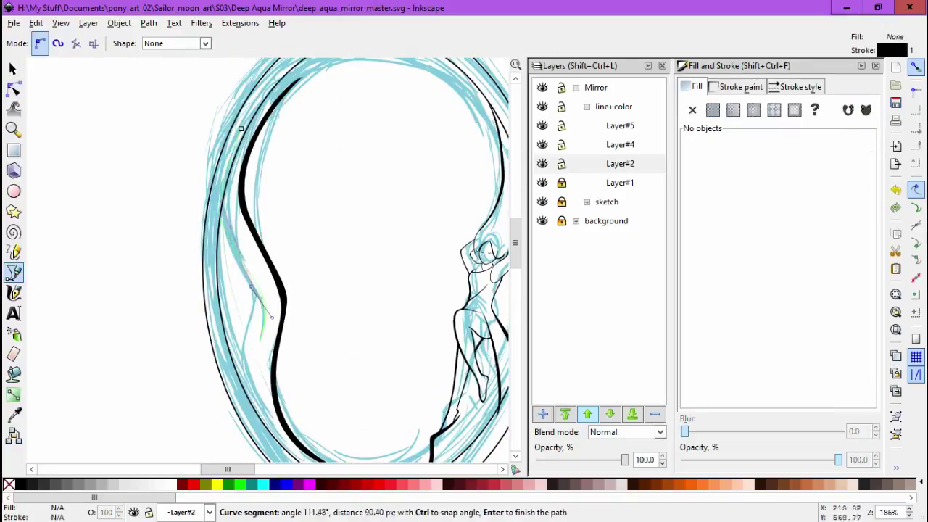
Close the first tapered black accent shape and reshape its curve.
click(265, 296)
key(n)
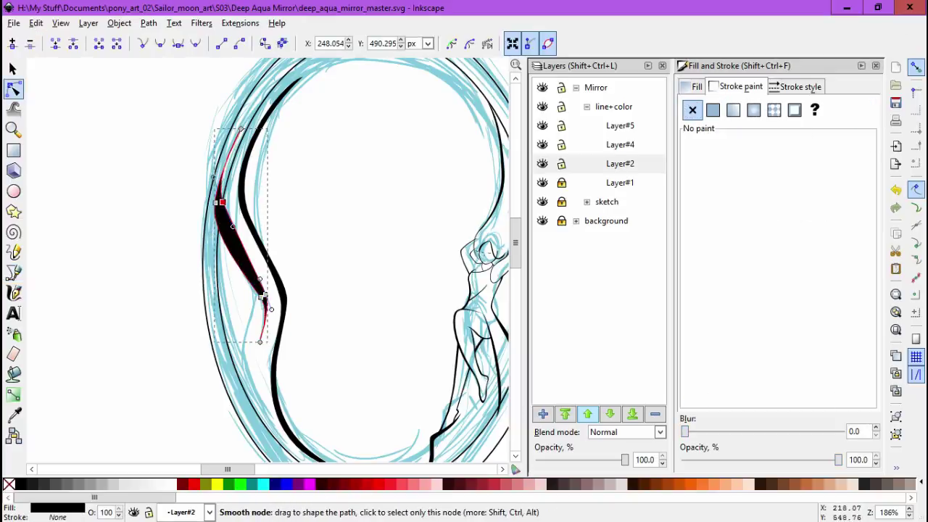
scroll(267, 280, up, 2)
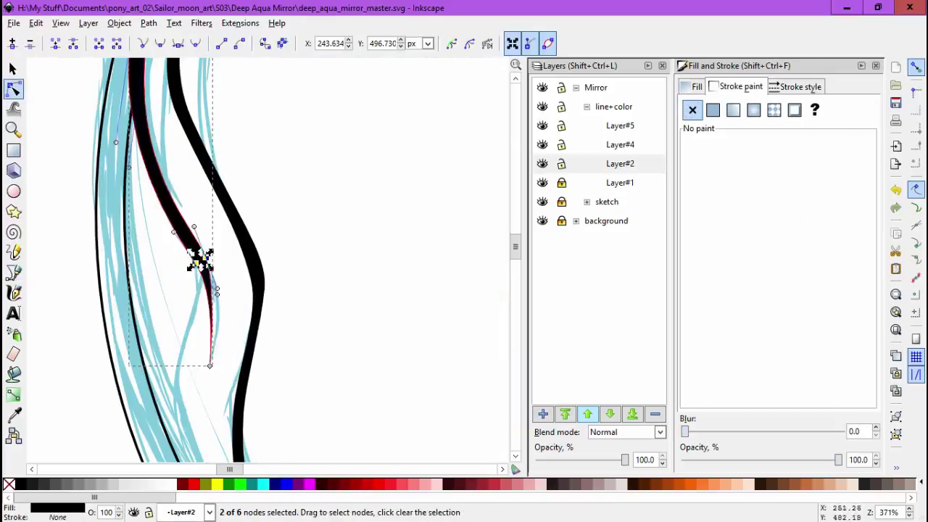
drag(188, 234, 210, 138)
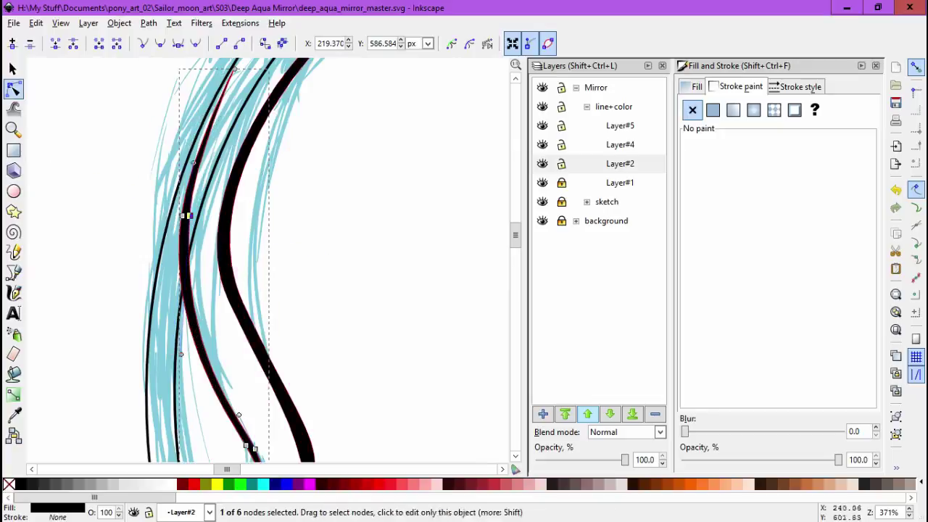
key(b)
scroll(268, 261, down, 5)
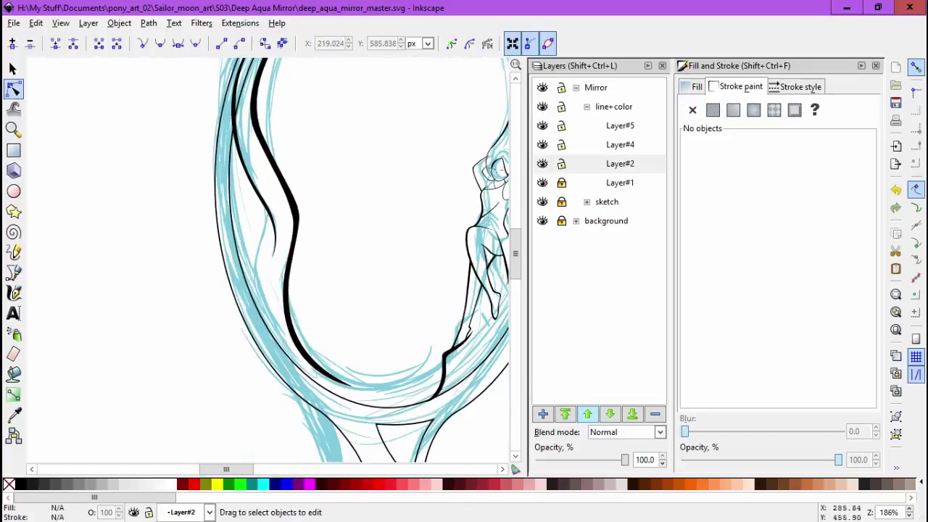
Draw a second tapered black accent shape toward the upper left of the rim.
key(space)
click(195, 193)
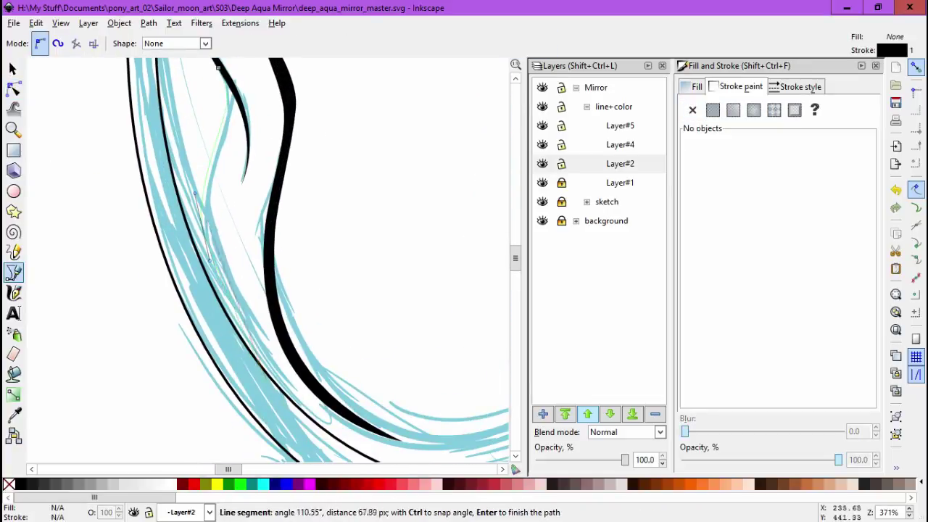
drag(216, 67, 216, 68)
key(n)
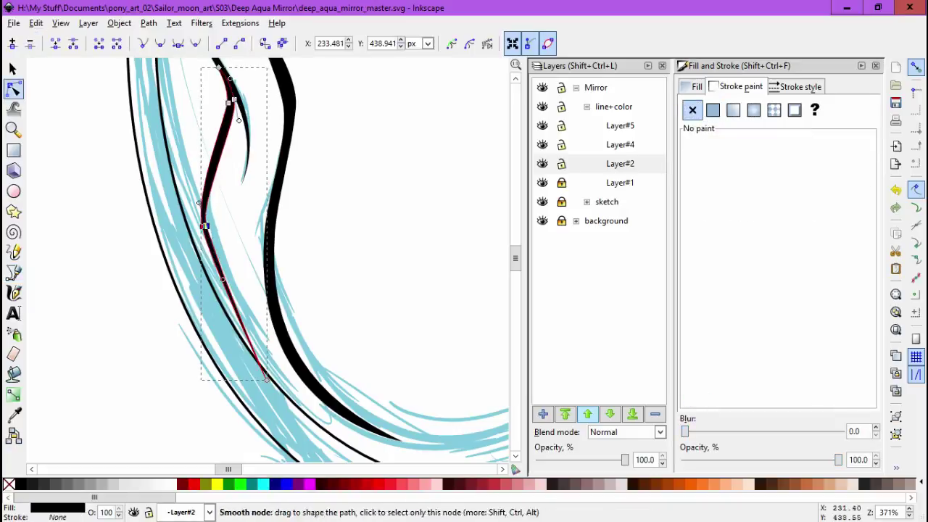
key(space)
drag(203, 226, 232, 306)
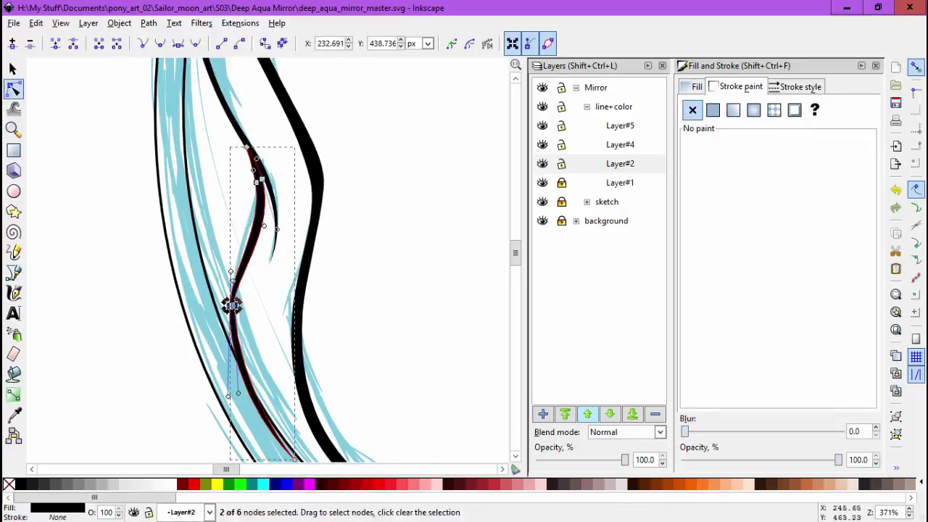
key(space)
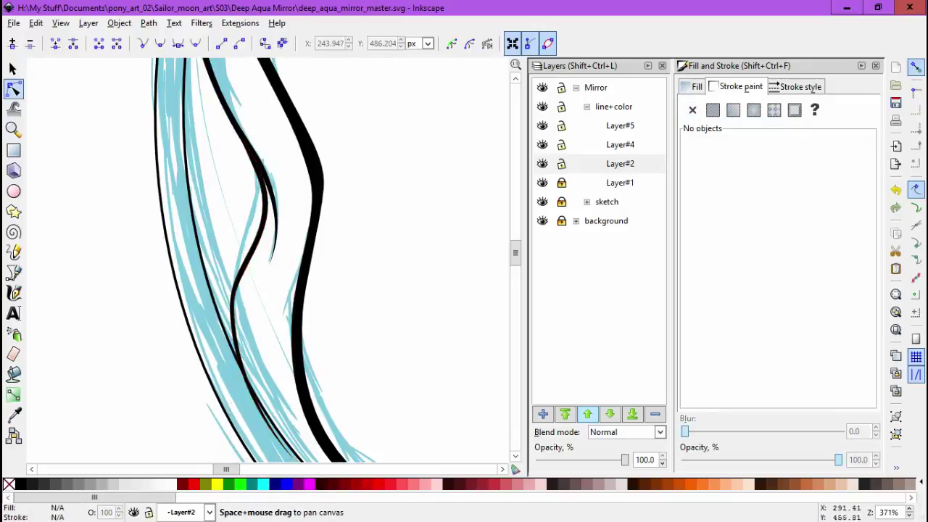
scroll(279, 233, down, 3)
Stretch the thick black inner line slightly taller.
key(Escape)
click(263, 312)
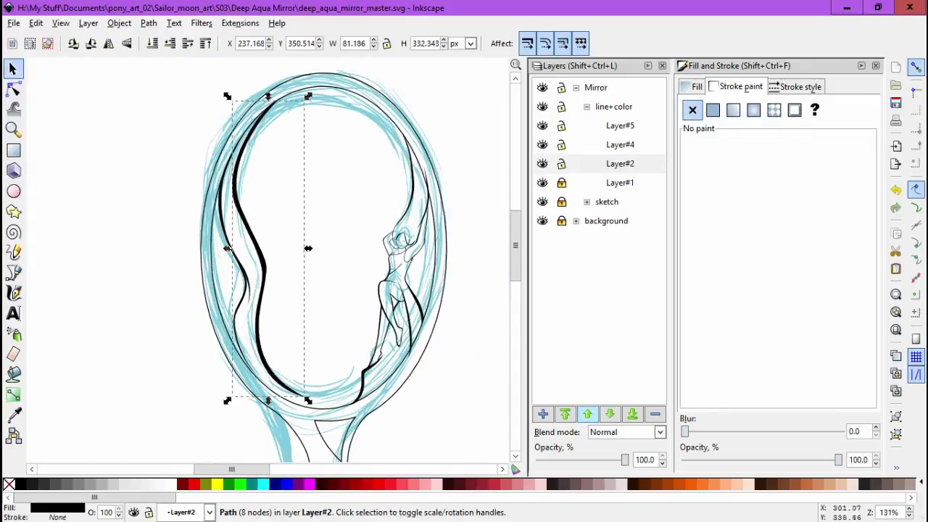
drag(237, 379, 237, 384)
key(Escape)
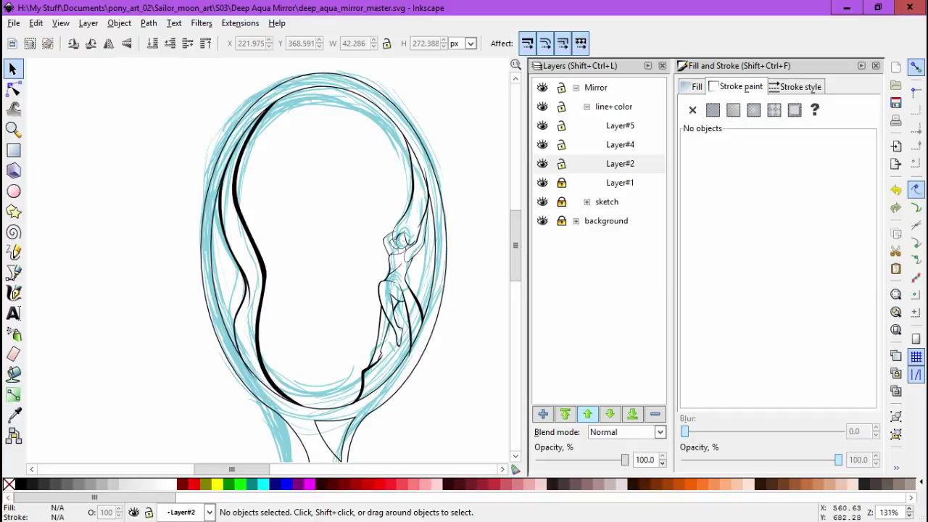
Convert the frame ellipse to a path and enlarge it slightly wider about its centre.
click(205, 246)
click(149, 22)
click(167, 40)
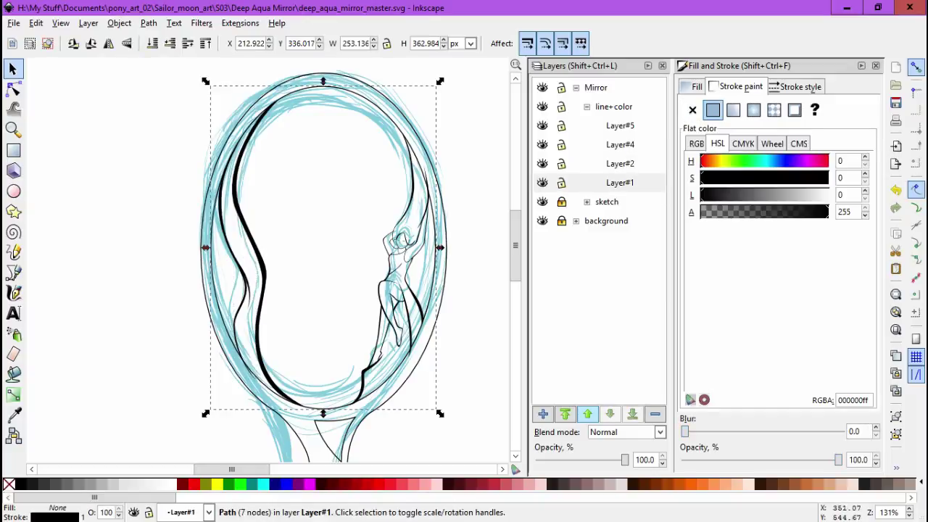
key(n)
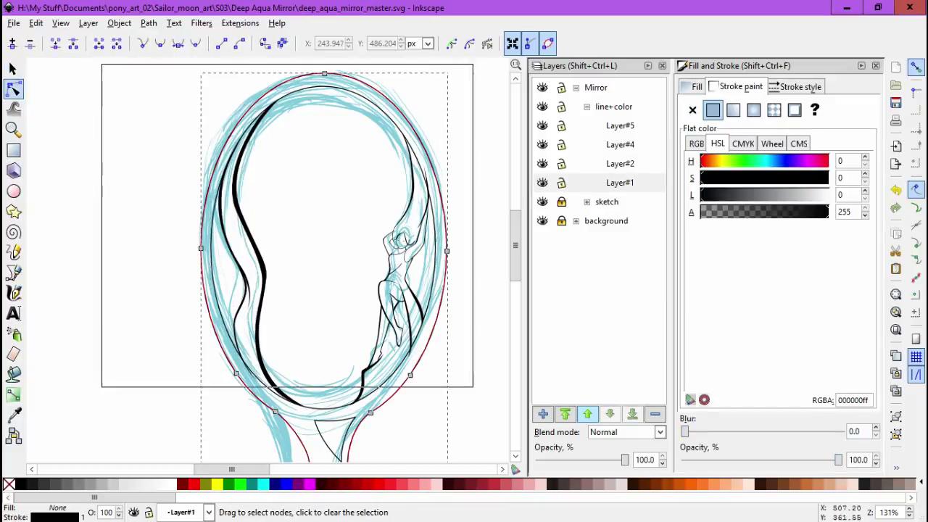
key(greater)
key(greater)
key(greater)
key(greater)
key(greater)
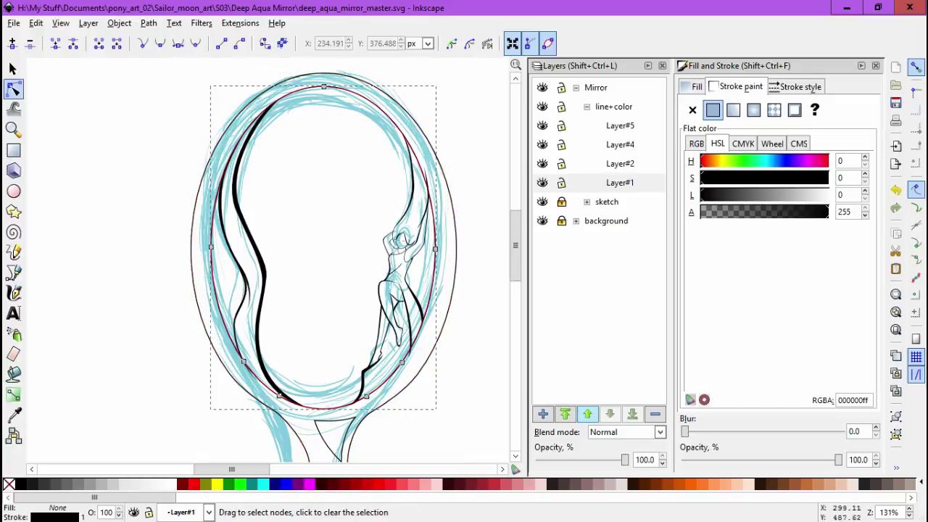
key(s)
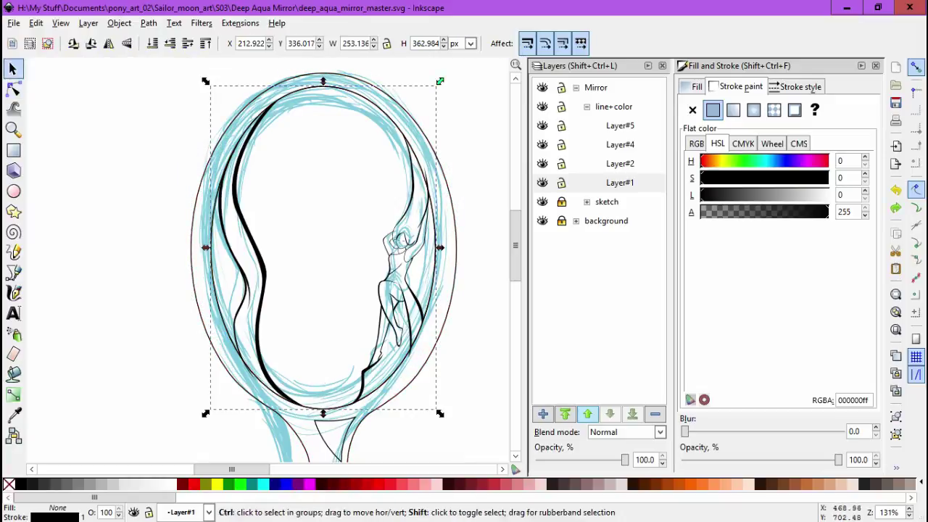
key(greater)
key(greater)
key(greater)
key(greater)
key(n)
Turn the frame's stroke into a filled shape with even-odd fill, making a hollow ring.
click(149, 22)
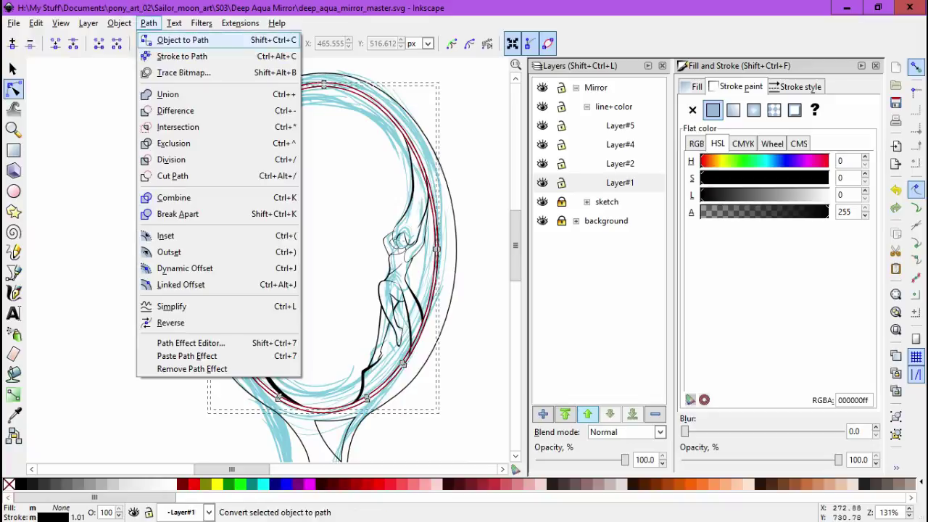
click(166, 56)
click(848, 109)
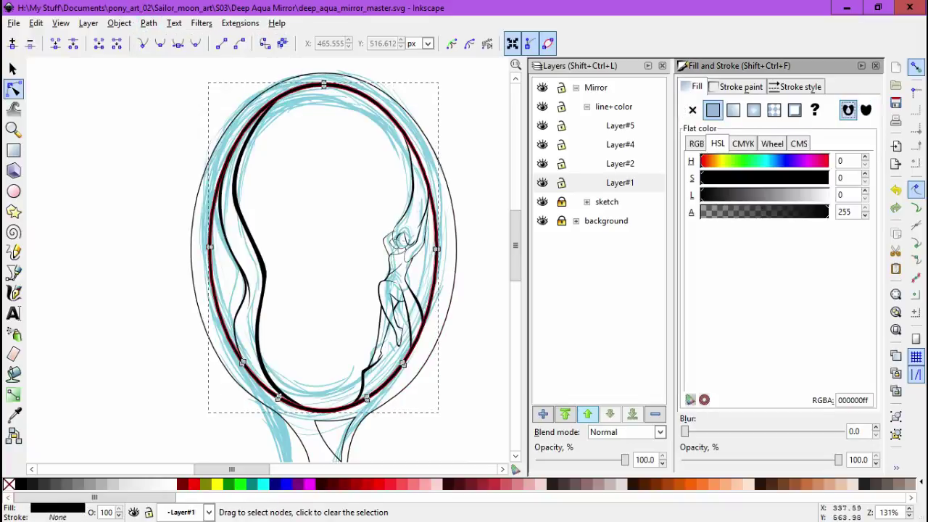
key(Escape)
click(211, 290)
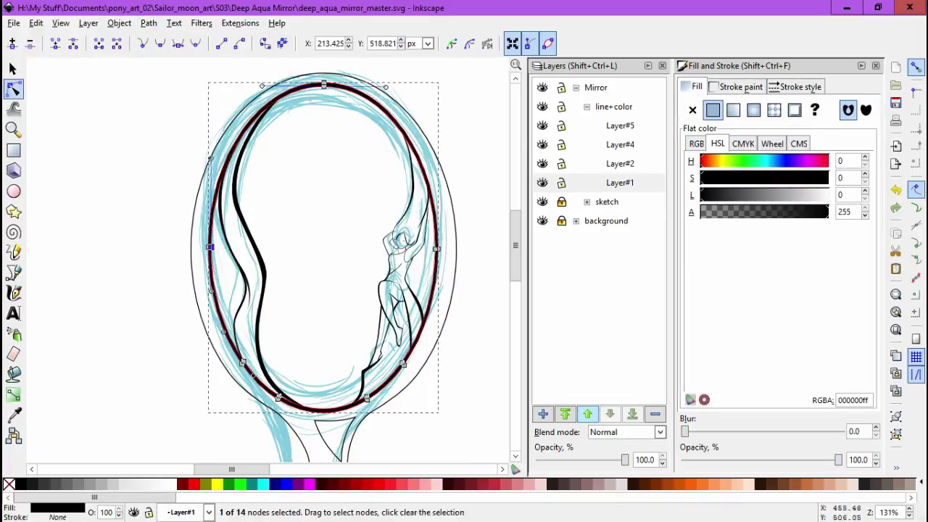
Select the inner black line and box-select a group of its nodes to check them.
scroll(438, 248, up, 2)
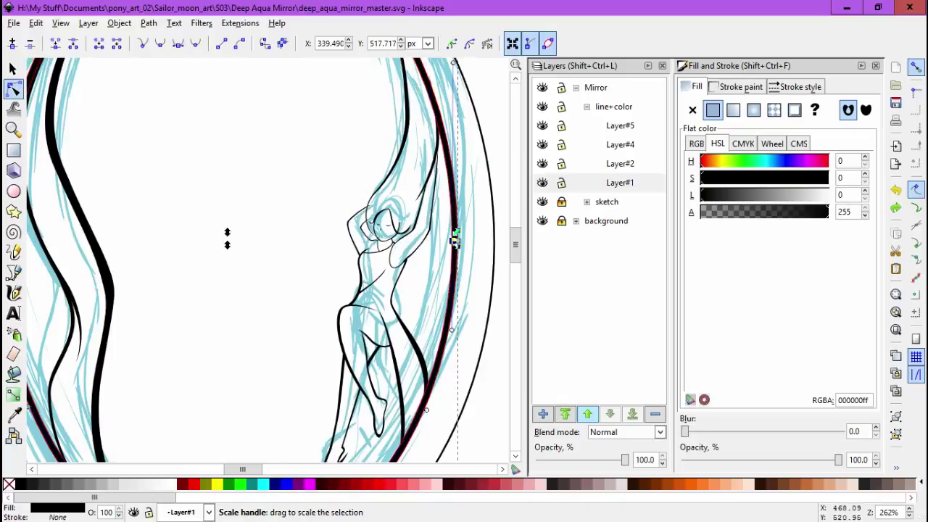
scroll(455, 241, down, 2)
key(Escape)
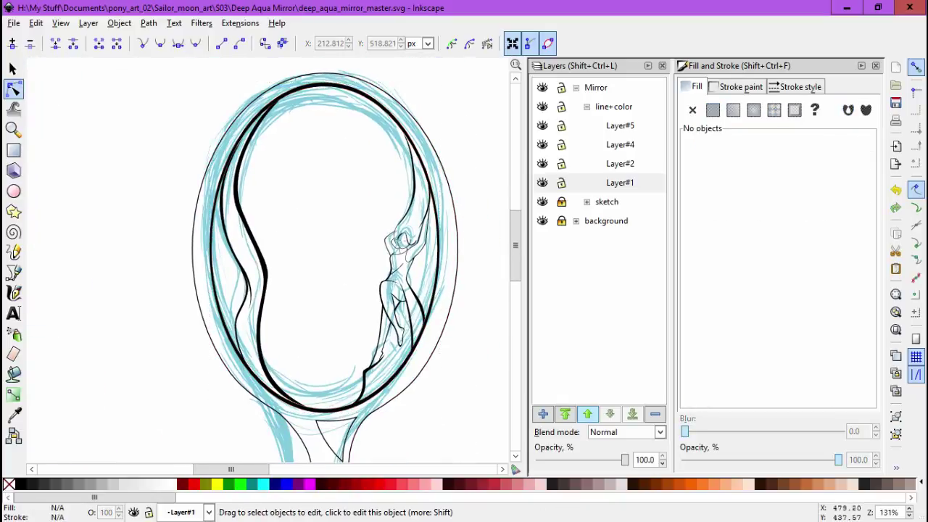
scroll(275, 262, down, 2)
scroll(276, 261, up, 2)
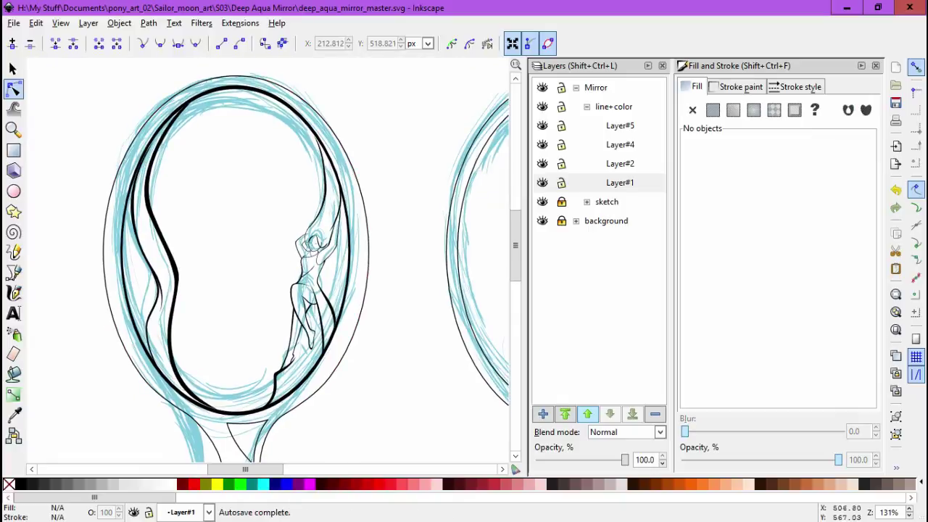
click(150, 191)
scroll(150, 191, up, 3)
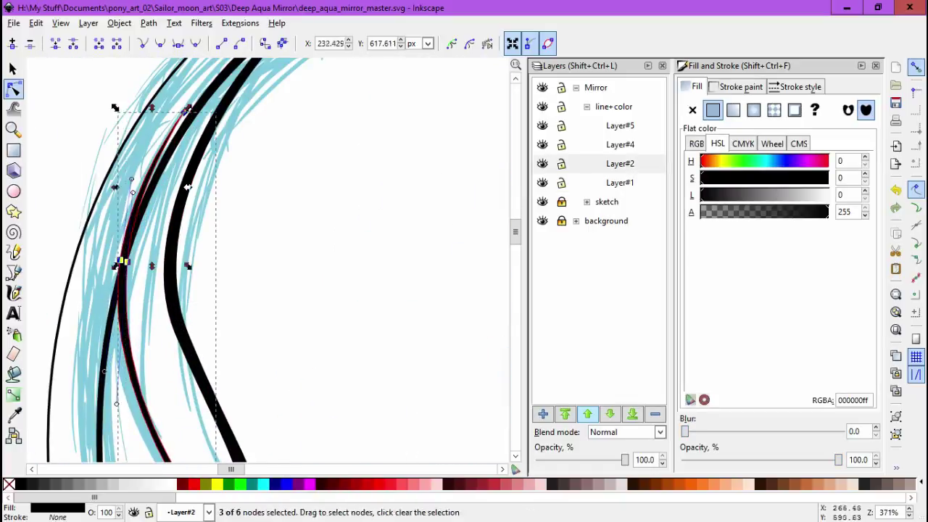
scroll(129, 279, down, 1)
key(Escape)
scroll(129, 279, down, 4)
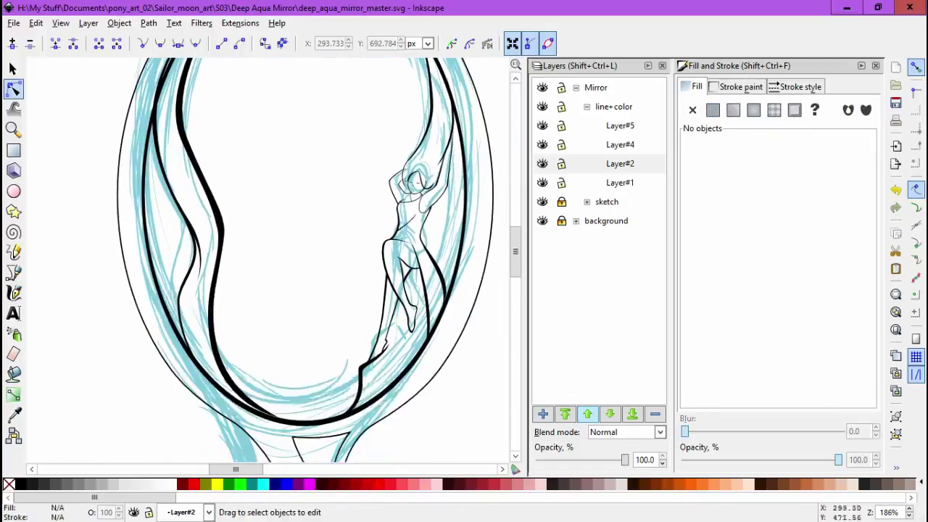
scroll(123, 87, up, 4)
click(124, 84)
drag(120, 87, 290, 336)
scroll(276, 326, up, 2)
scroll(290, 335, down, 2)
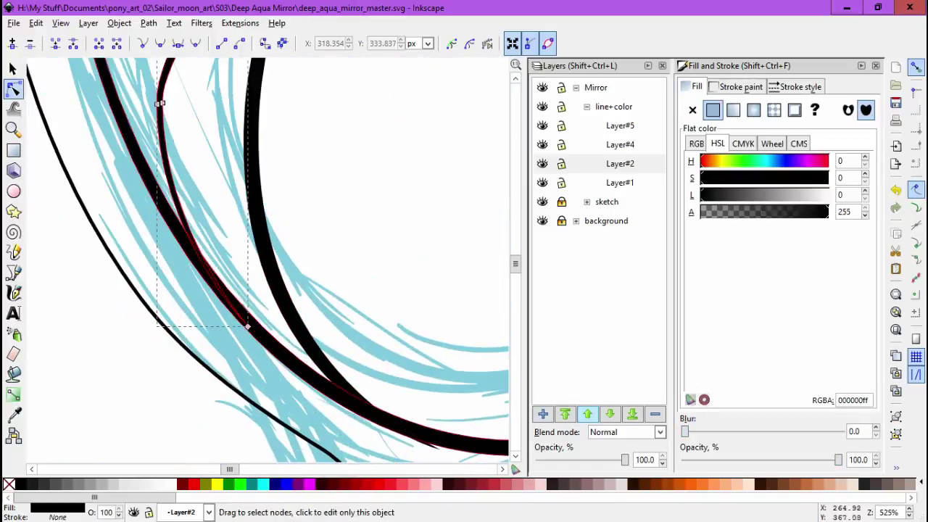
key(Escape)
Inspect a Layer#4 path by selecting two of its nodes, then deselect it.
scroll(249, 325, down, 2)
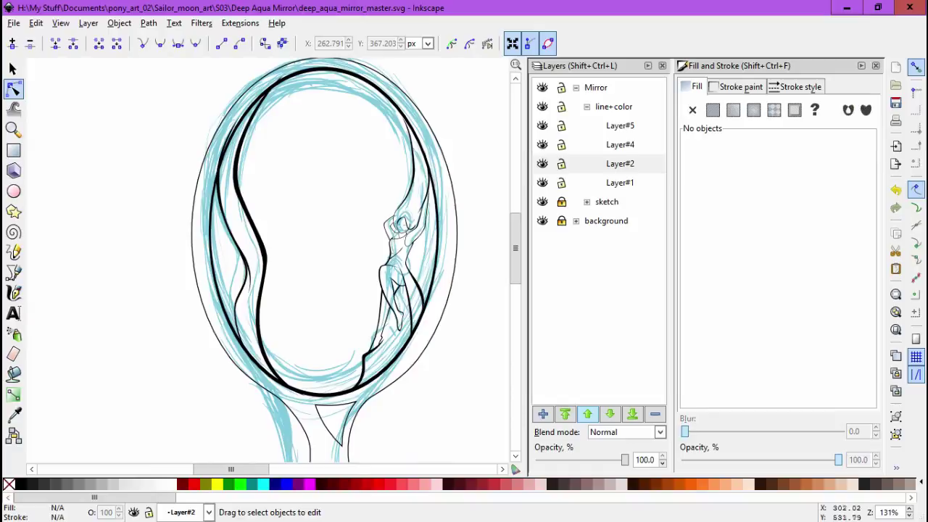
scroll(427, 171, up, 3)
scroll(421, 218, up, 3)
click(420, 305)
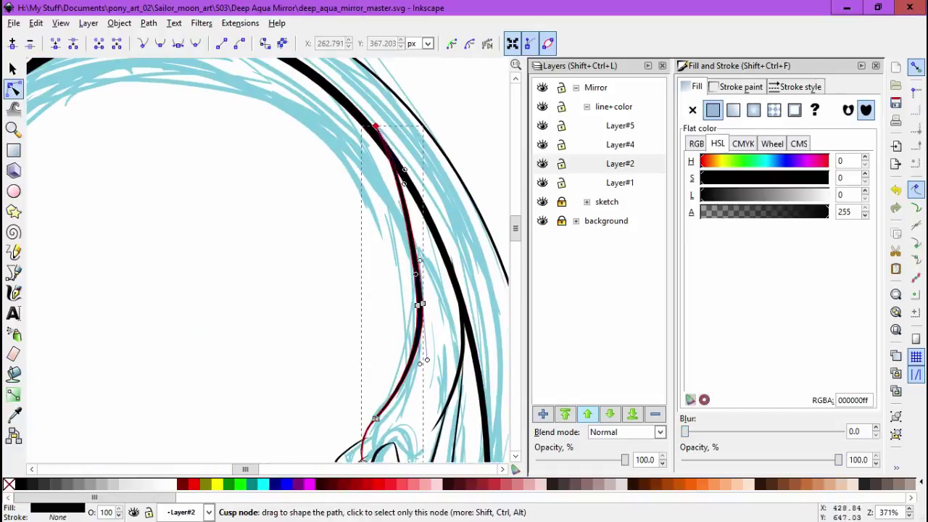
key(Escape)
scroll(420, 305, down, 3)
scroll(290, 218, up, 4)
click(384, 232)
drag(367, 268, 389, 215)
scroll(381, 247, down, 2)
key(Escape)
scroll(381, 247, down, 2)
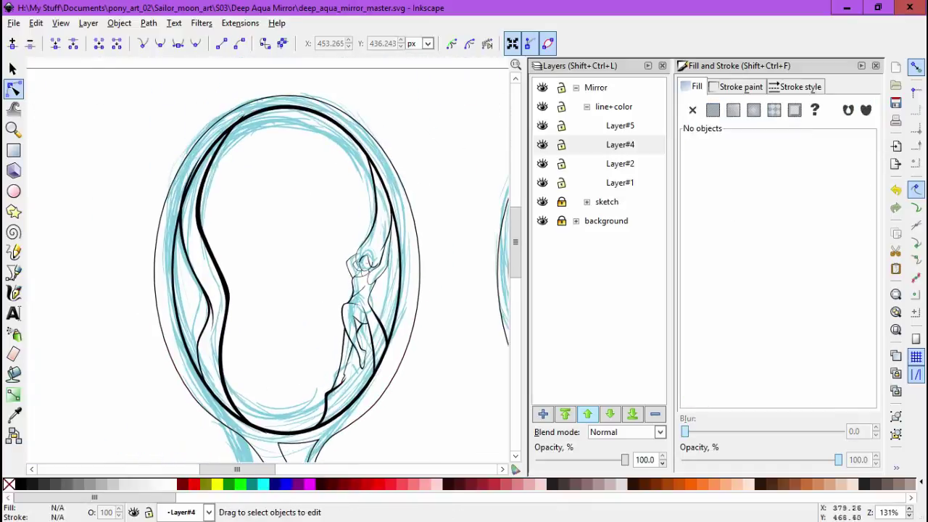
scroll(375, 240, down, 2)
Try a black fill on the outer frame path, then remove it again.
click(281, 320)
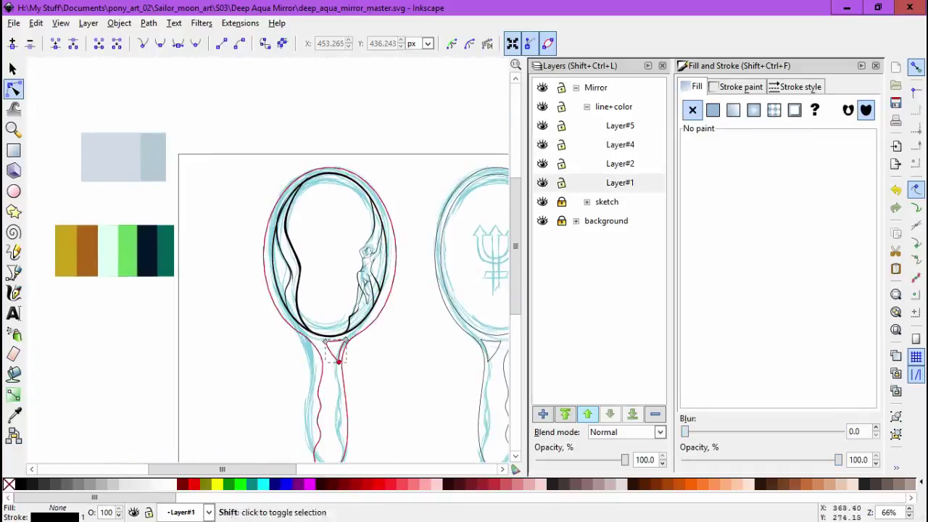
click(149, 22)
key(Escape)
click(713, 110)
click(693, 109)
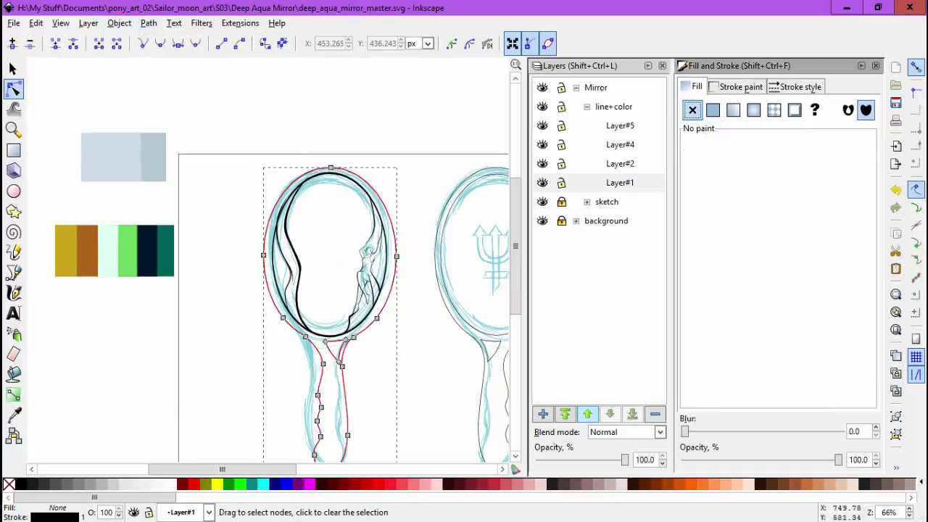
key(s)
key(Escape)
scroll(290, 254, down, 2)
Place a copy of both mirror outline paths over the right mirror sketch.
key(ctrl+a)
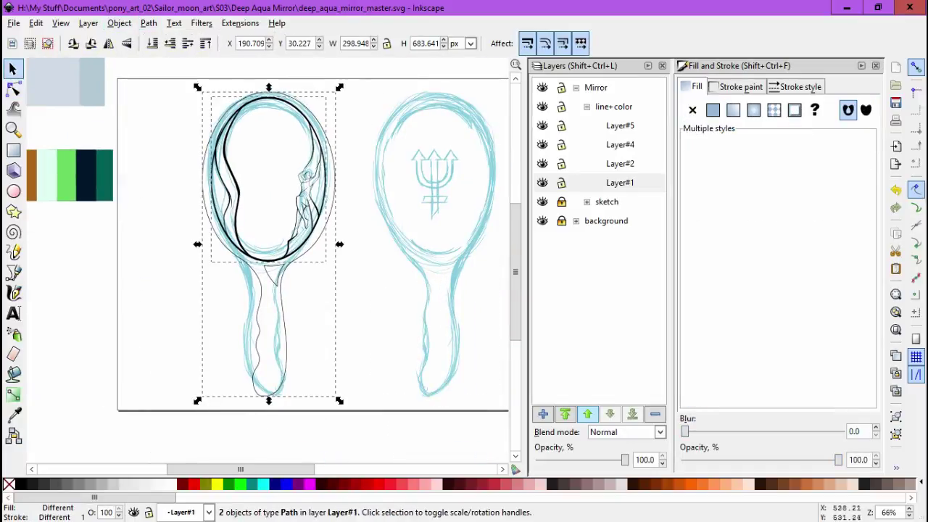
drag(276, 181, 445, 181)
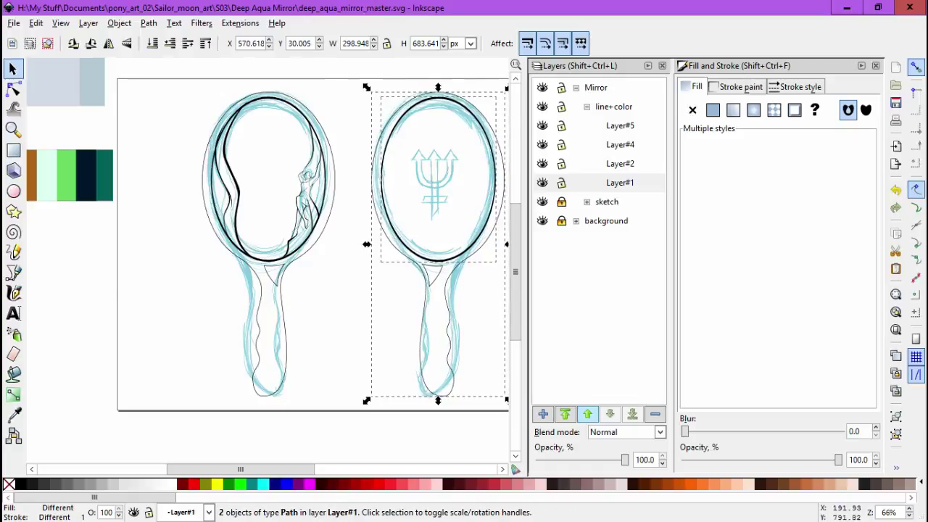
click(174, 23)
key(Escape)
key(Escape)
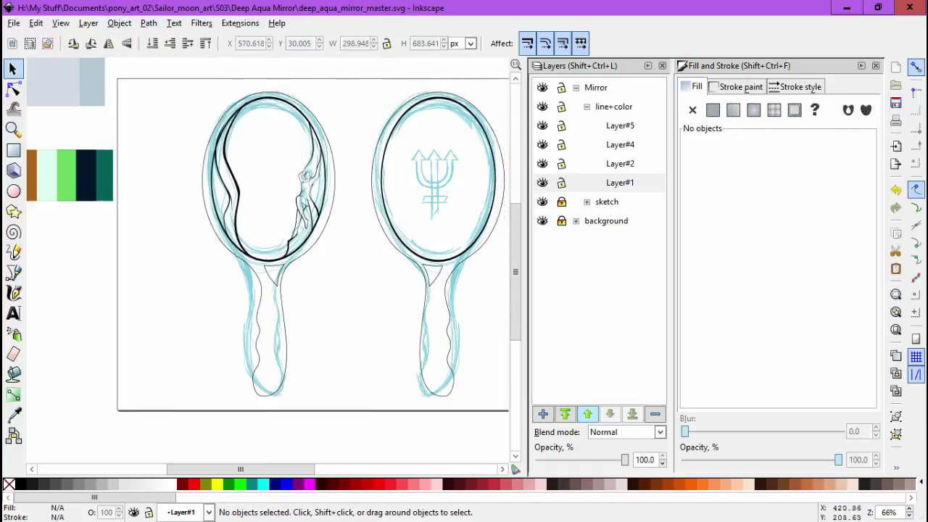
Draw a curved wedge along the lower-left part of the mirror's inner outline.
scroll(273, 195, up, 5)
key(Tab)
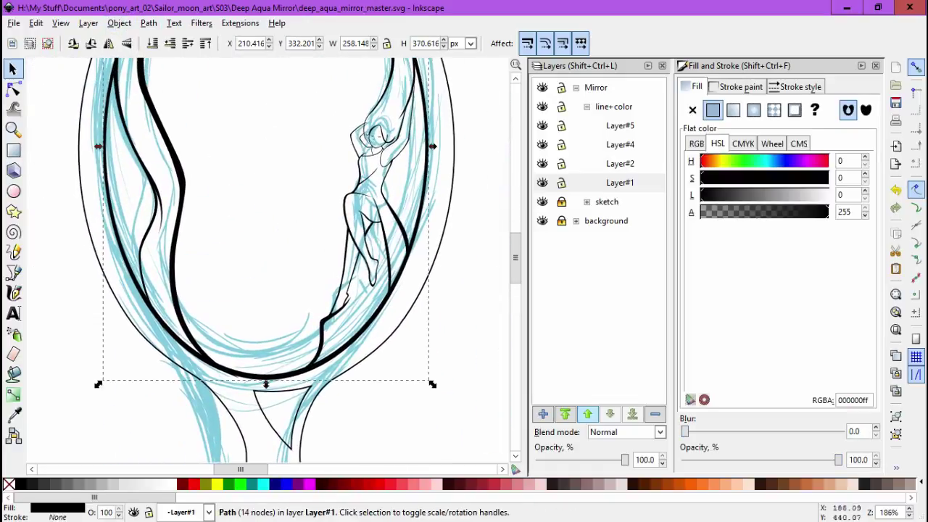
key(b)
scroll(170, 329, up, 3)
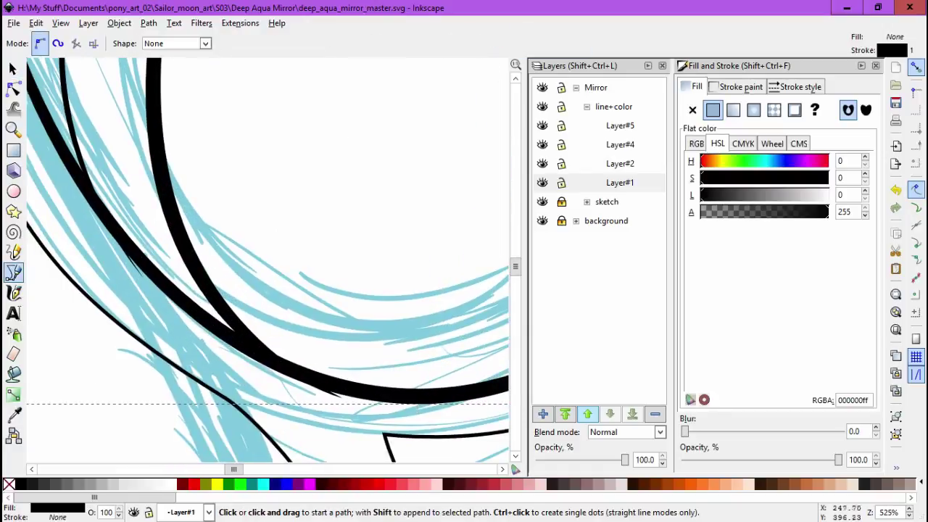
drag(152, 299, 178, 341)
key(Return)
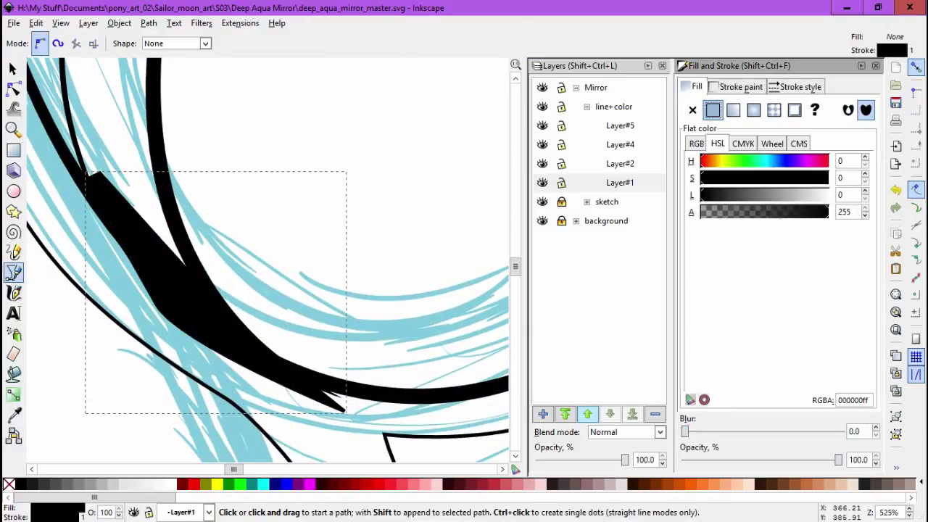
key(s)
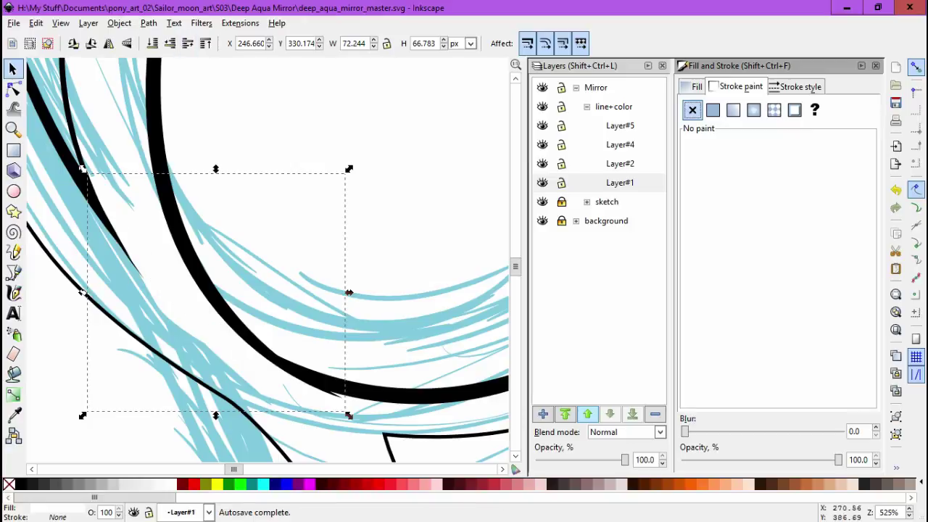
key(Escape)
scroll(269, 261, down, 1)
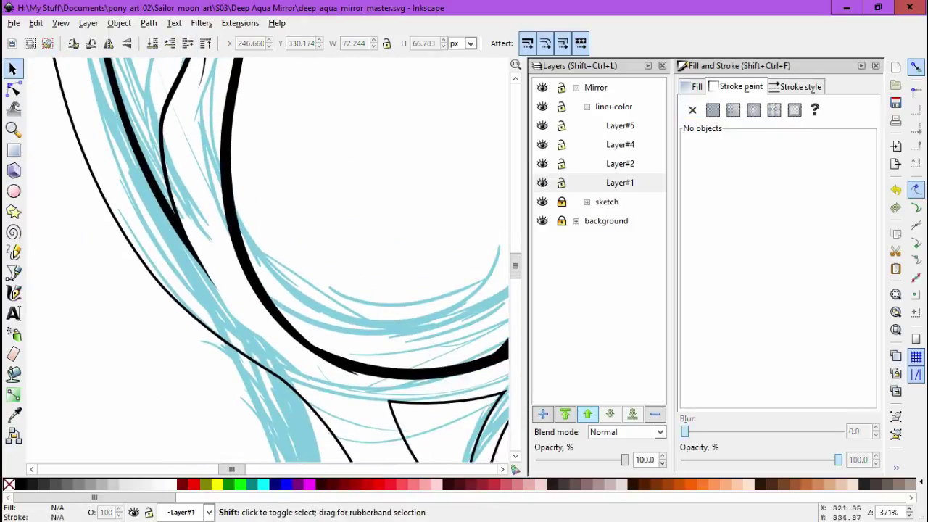
Select the thin tapered wedge and reshape its nodes with the Node tool.
shift+click(82, 388)
shift+click(82, 383)
scroll(83, 383, up, 3)
key(n)
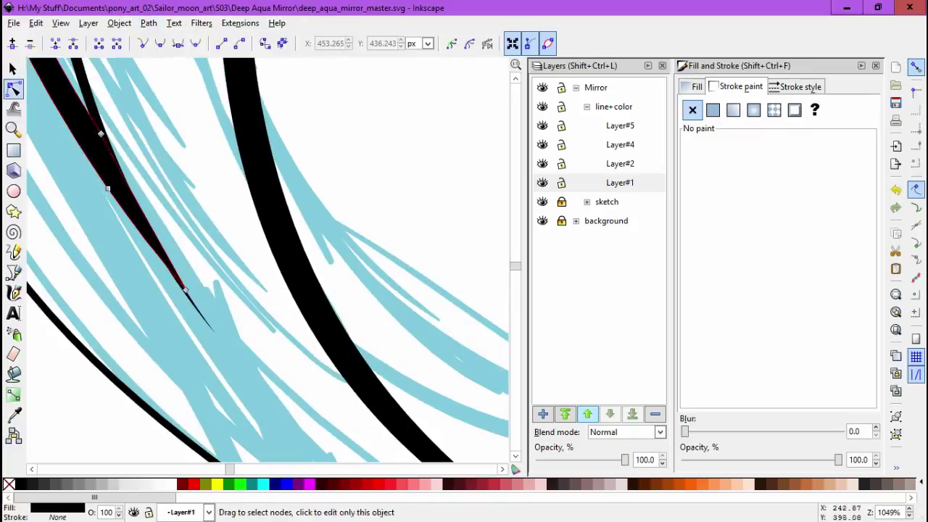
scroll(185, 290, down, 4)
key(Escape)
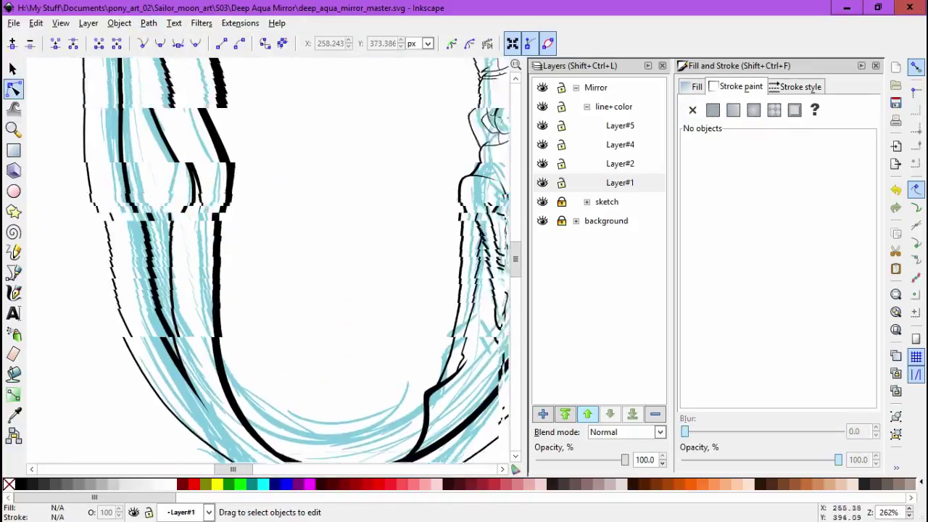
scroll(268, 261, up, 3)
Draw another closed curved wedge on the outline and adjust its nodes.
key(b)
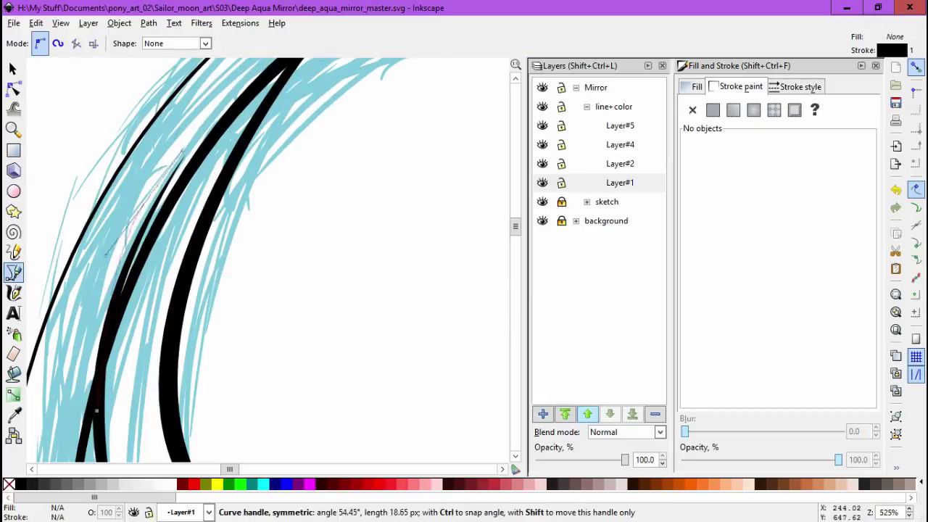
drag(181, 151, 181, 151)
scroll(145, 218, up, 2)
scroll(268, 262, up, 2)
click(103, 384)
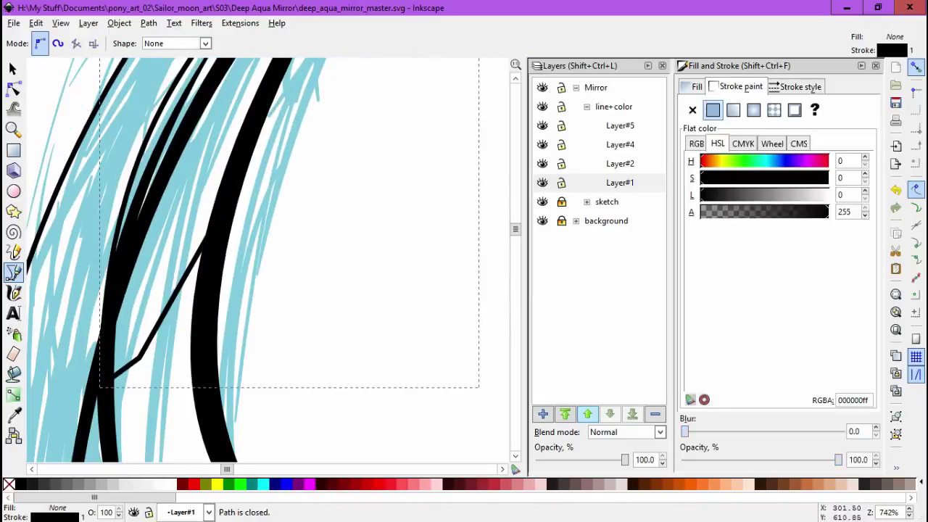
key(n)
scroll(268, 261, down, 3)
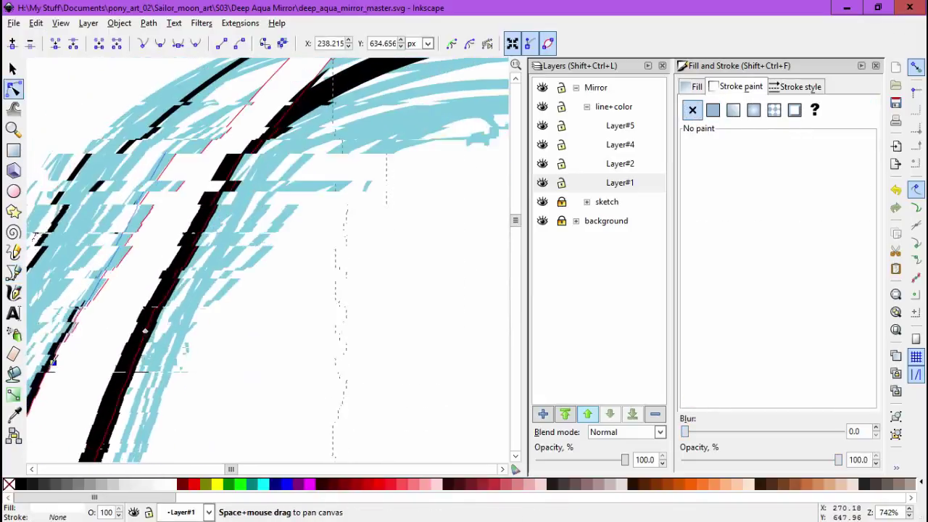
key(s)
Select all paths and combine the wedges and outline into one path.
key(ctrl+a)
click(148, 22)
click(166, 197)
scroll(268, 261, down, 5)
scroll(269, 261, right, 5)
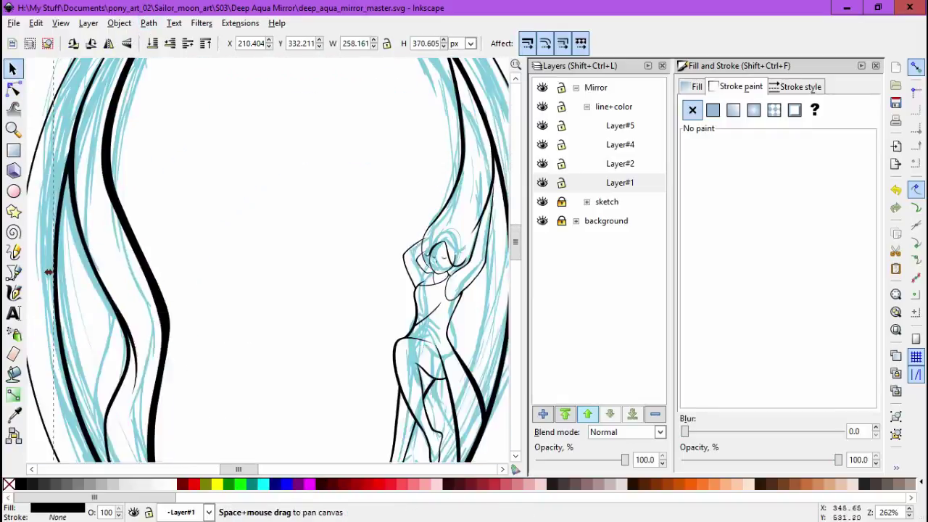
scroll(438, 351, up, 2)
Add a wedge along the mirror's right inner edge and tweak its bottom node.
key(b)
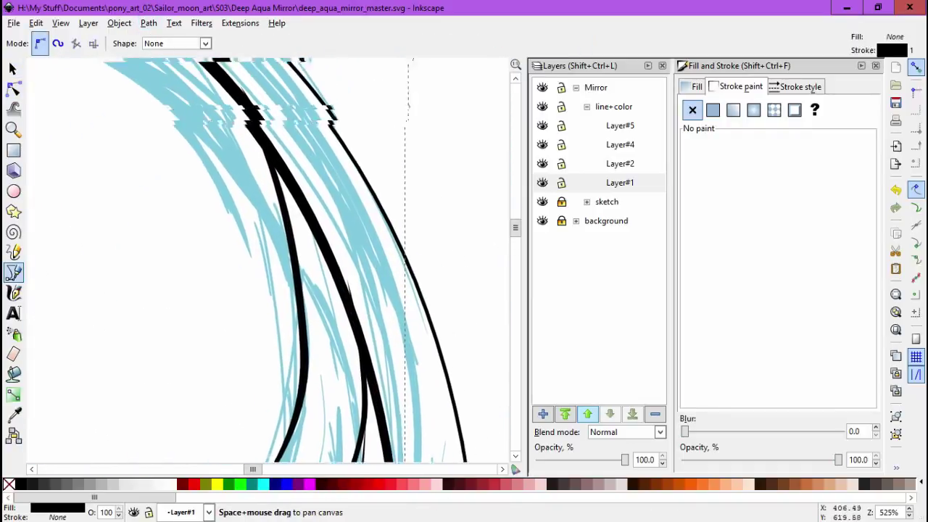
scroll(268, 261, down, 2)
click(226, 93)
drag(226, 93, 226, 93)
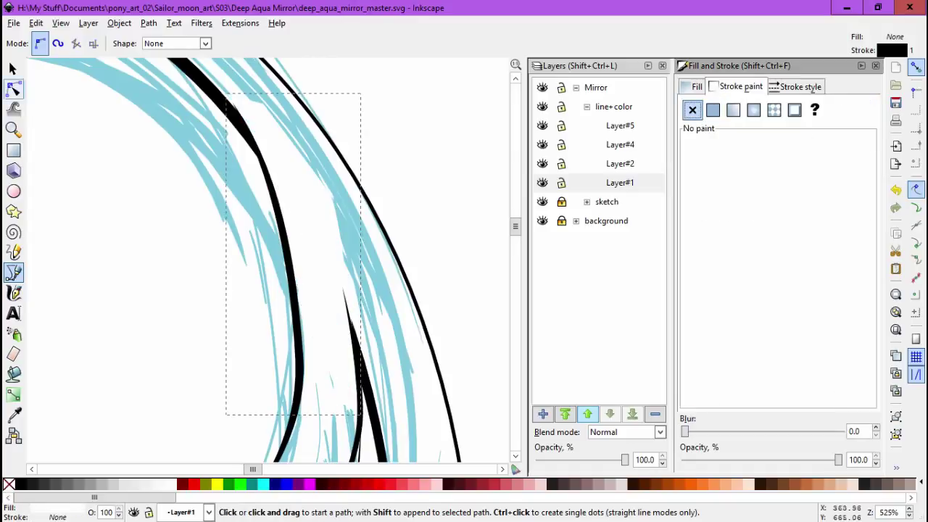
scroll(269, 261, up, 2)
key(n)
key(Tab)
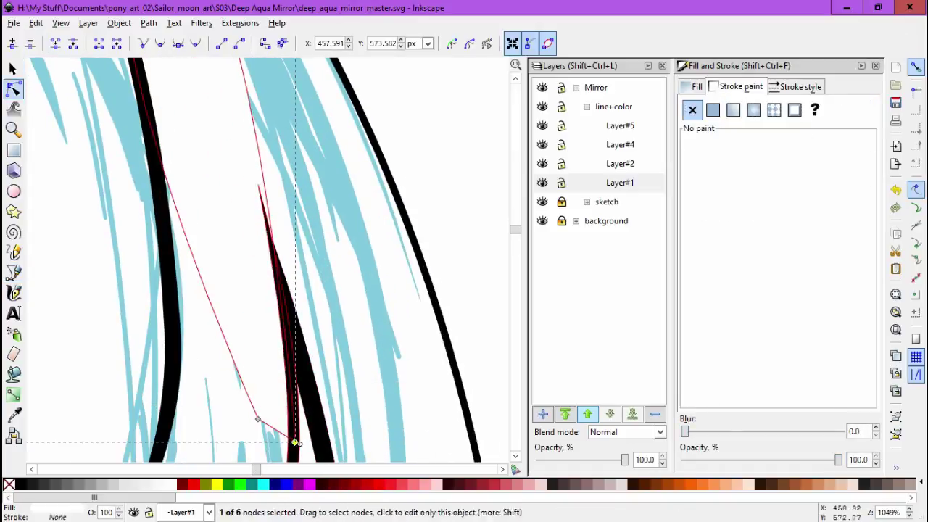
scroll(295, 442, up, 5)
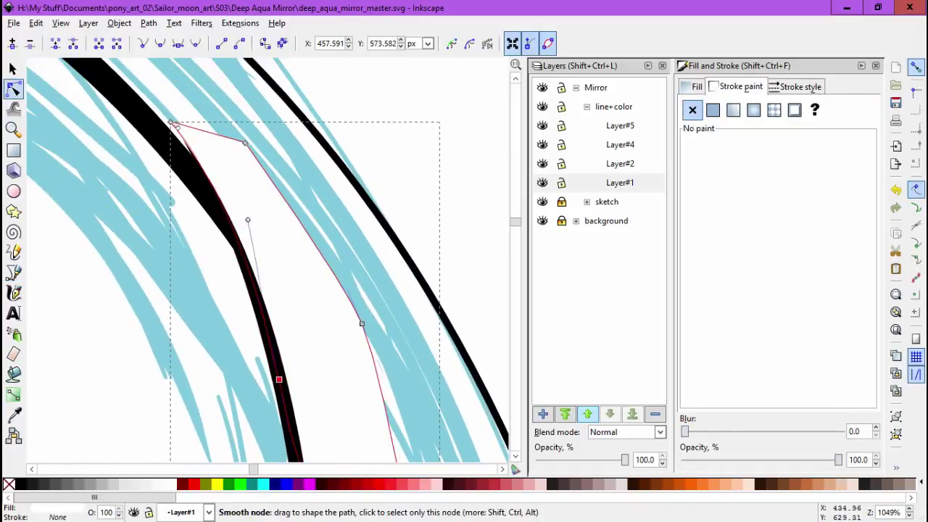
scroll(268, 261, down, 4)
key(s)
key(Escape)
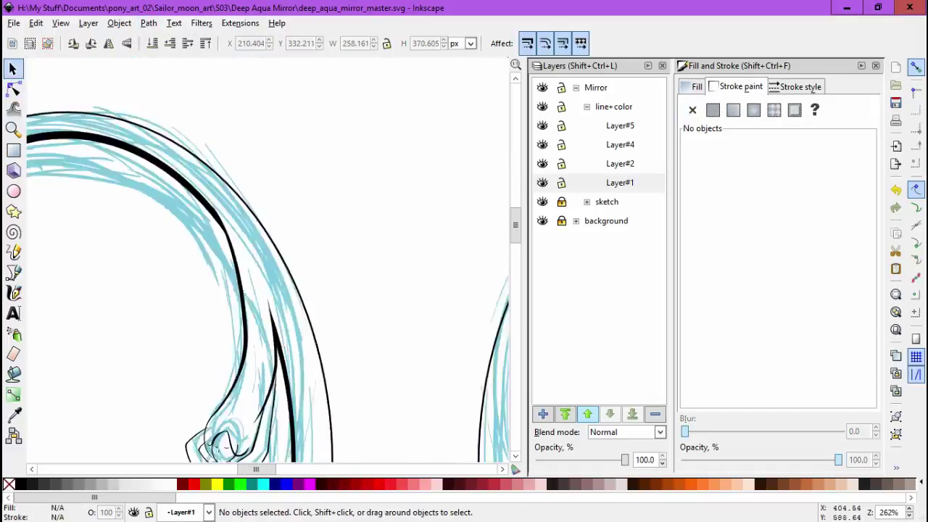
scroll(269, 261, down, 2)
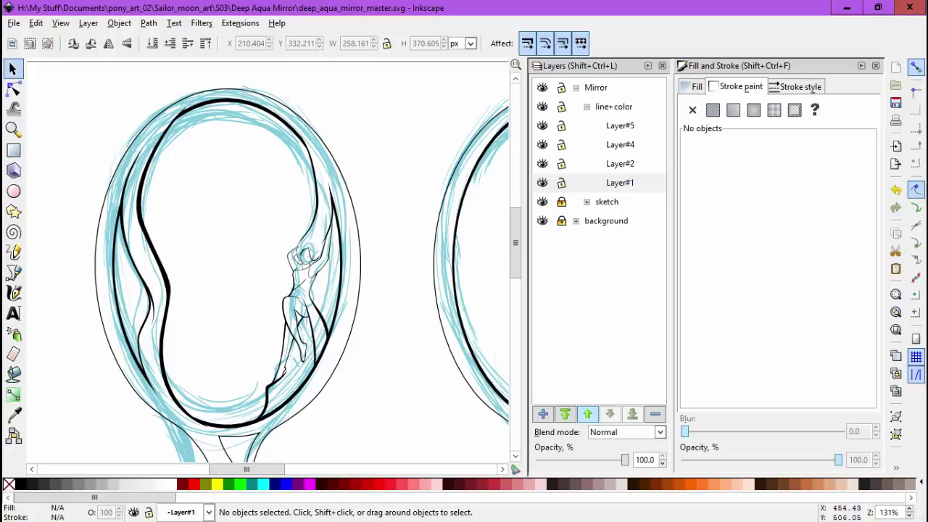
scroll(269, 261, down, 2)
Fill the left mirror's outline path with the gold swatch colour, rejecting the brown one.
click(335, 239)
key(d)
click(51, 225)
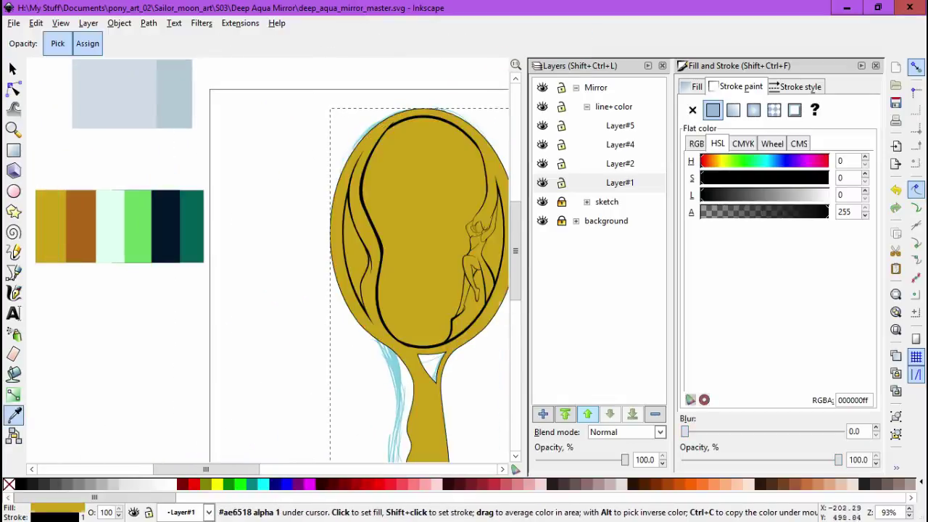
click(80, 232)
key(ctrl+z)
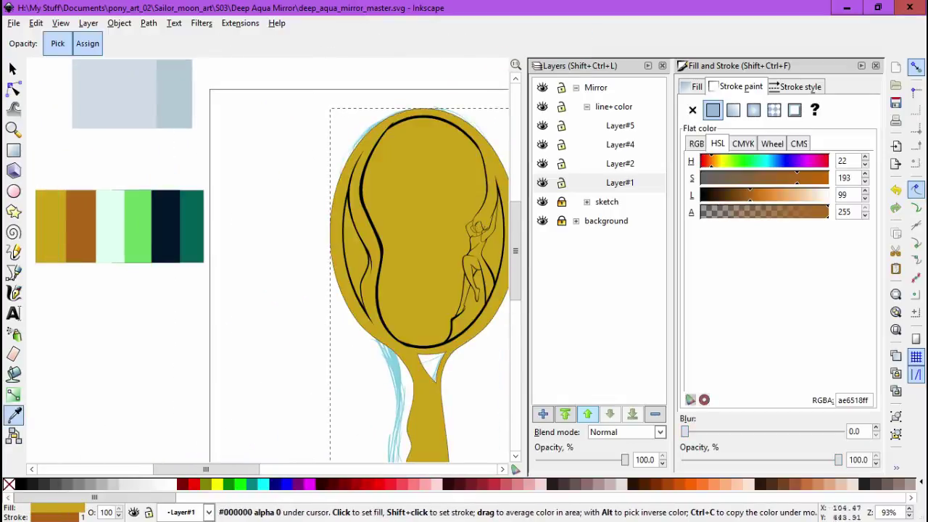
Turn every outline stroke across the layers brown (ae6518ff).
mouse_move(421, 239)
mouse_down()
mouse_move(279, 250)
mouse_move(313, 247)
mouse_move(374, 261)
mouse_up()
key(s)
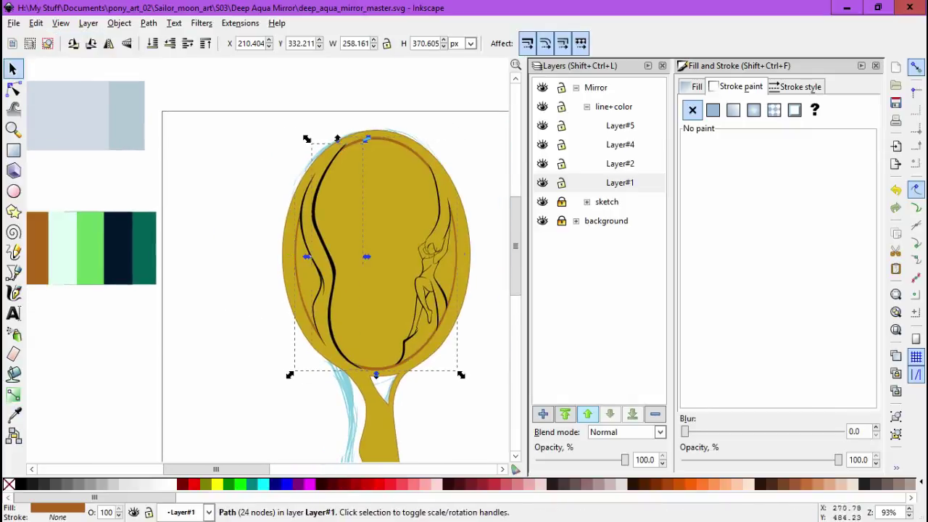
key(ctrl+alt+a)
key(d)
key(s)
click(435, 290)
click(795, 86)
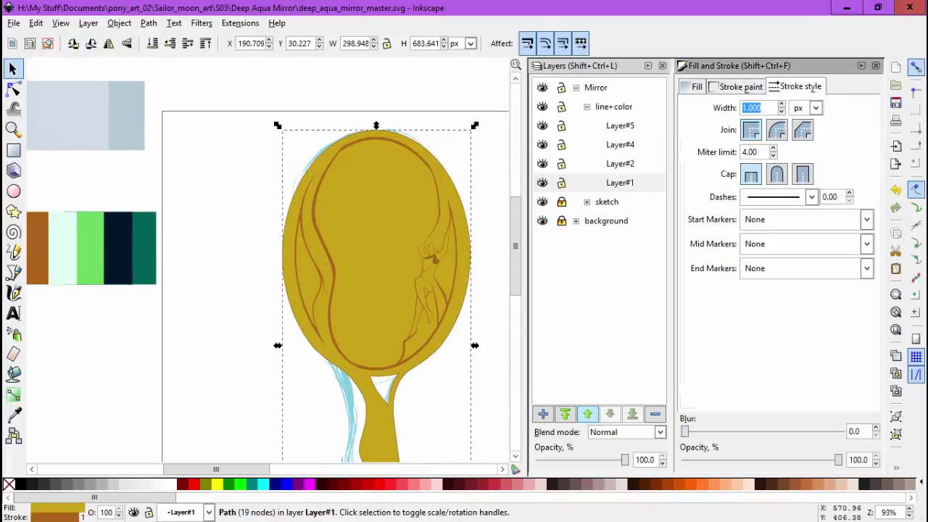
Recolour the two remaining black strokes on the figure's chest brown.
scroll(360, 354, up, 5)
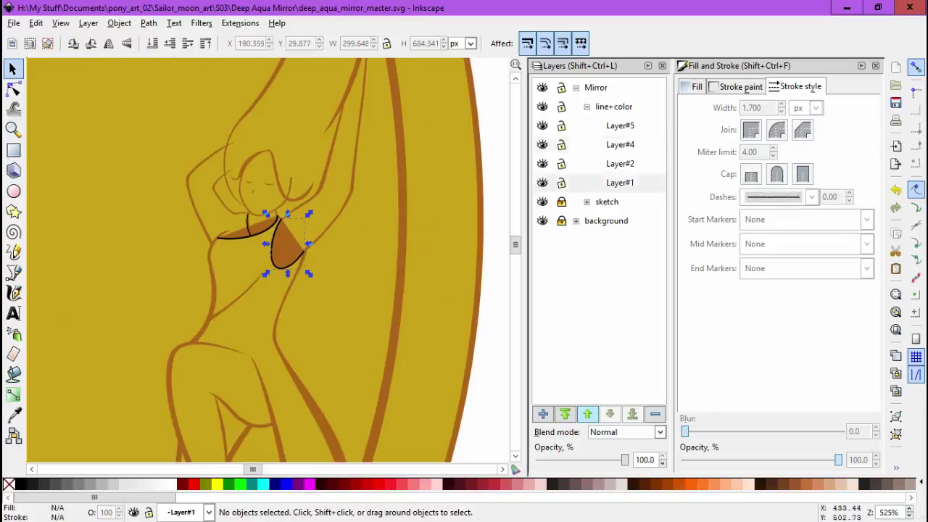
click(248, 226)
shift+click(286, 257)
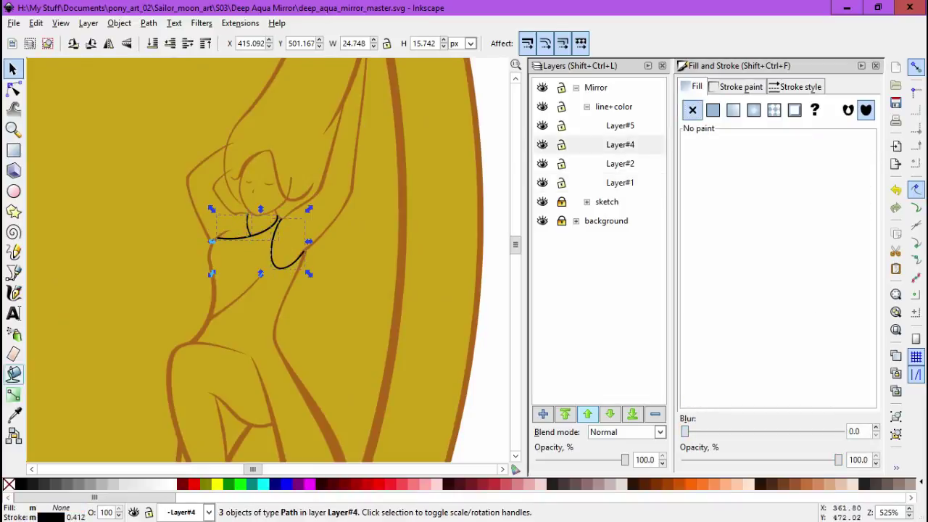
key(d)
shift+click(166, 206)
key(s)
click(166, 206)
On Layer#2, draw a shape over the figure's face and clip the face strokes with it.
scroll(166, 206, up, 2)
scroll(268, 243, up, 1)
key(ctrl+Page_Up)
key(b)
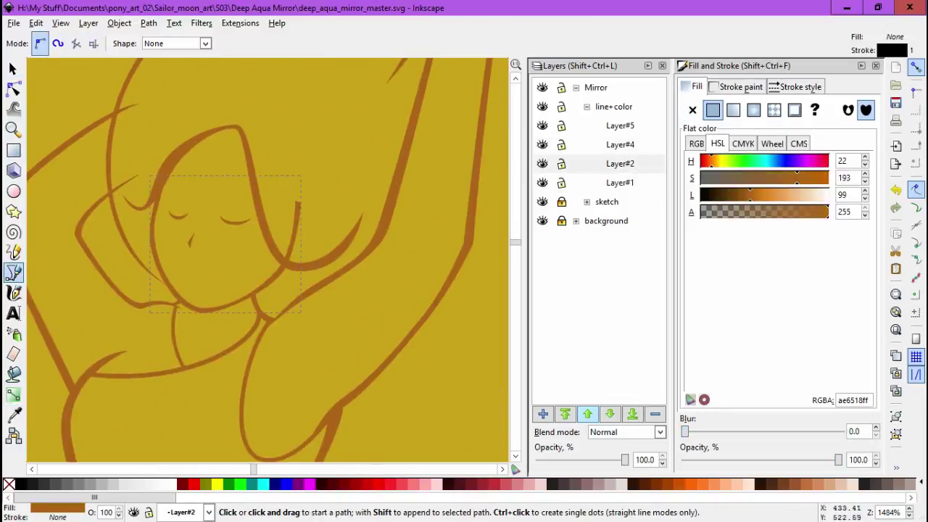
click(269, 243)
click(183, 172)
key(s)
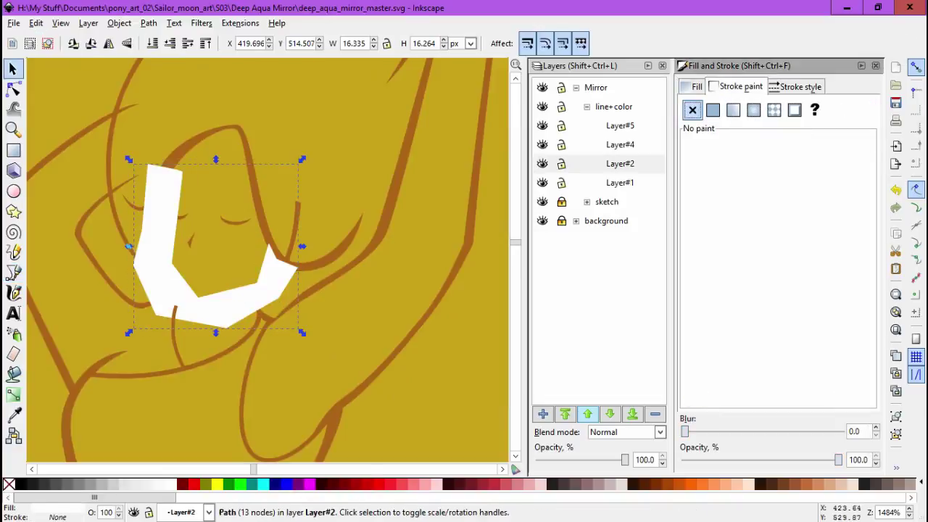
key(ctrl+a)
click(119, 23)
click(297, 116)
Draw a second masking shape left of the face and apply it as a clip.
key(b)
scroll(184, 109, left, 2)
click(184, 109)
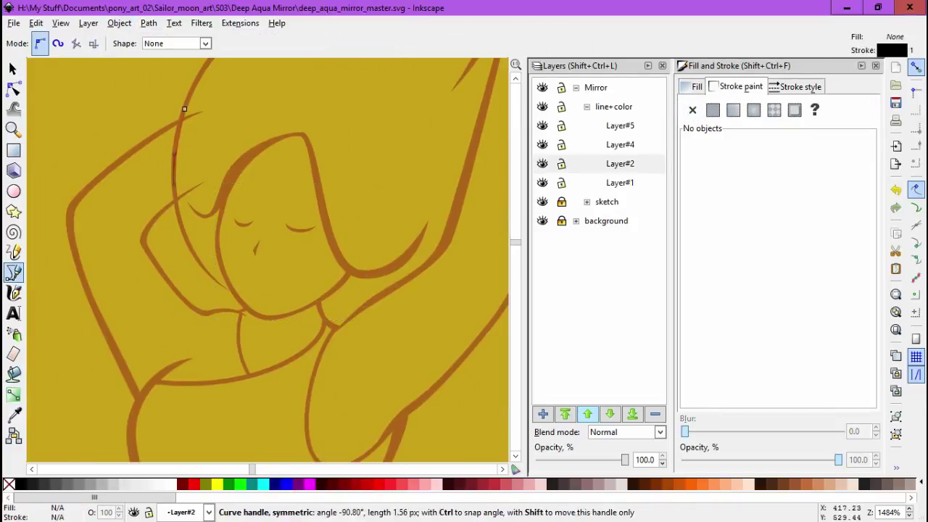
click(184, 109)
key(s)
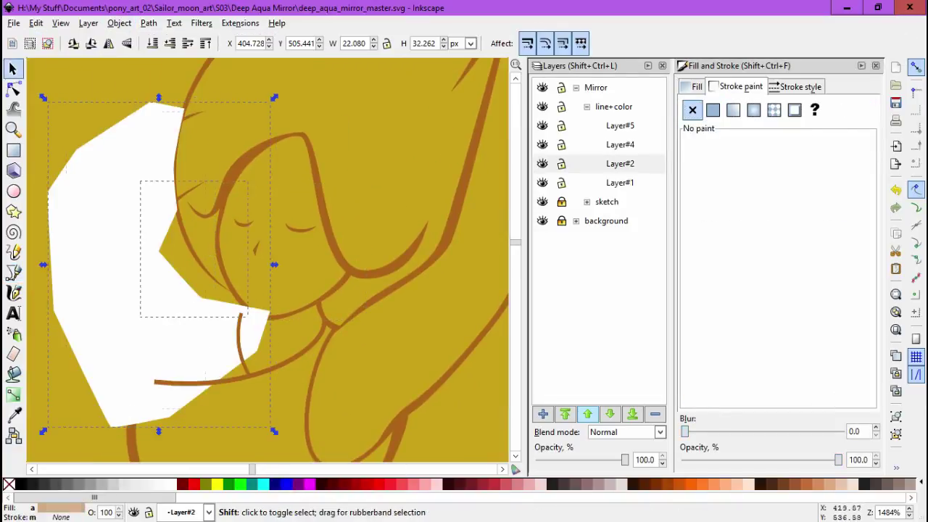
scroll(375, 382, down, 6)
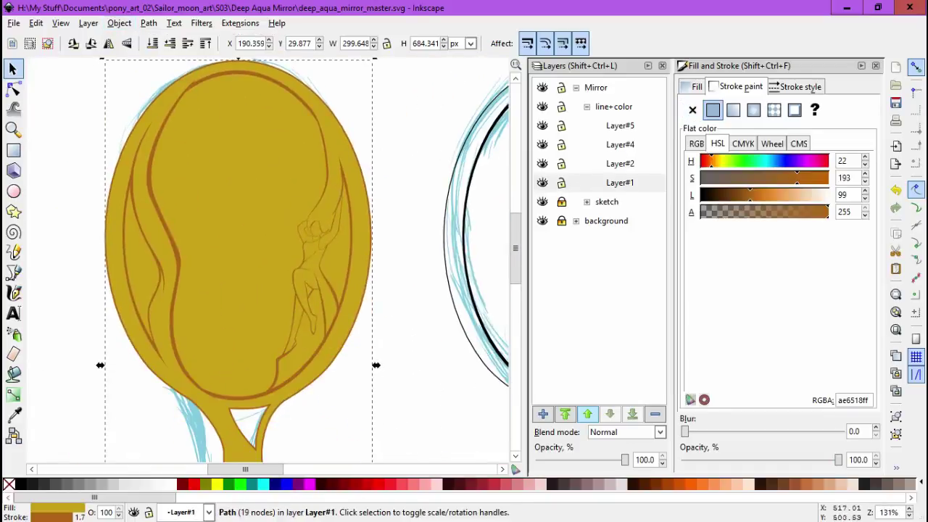
scroll(375, 382, up, 2)
scroll(375, 382, up, 4)
Paint Bucket the mirror interior and the small gaps around the figure light blue.
key(d)
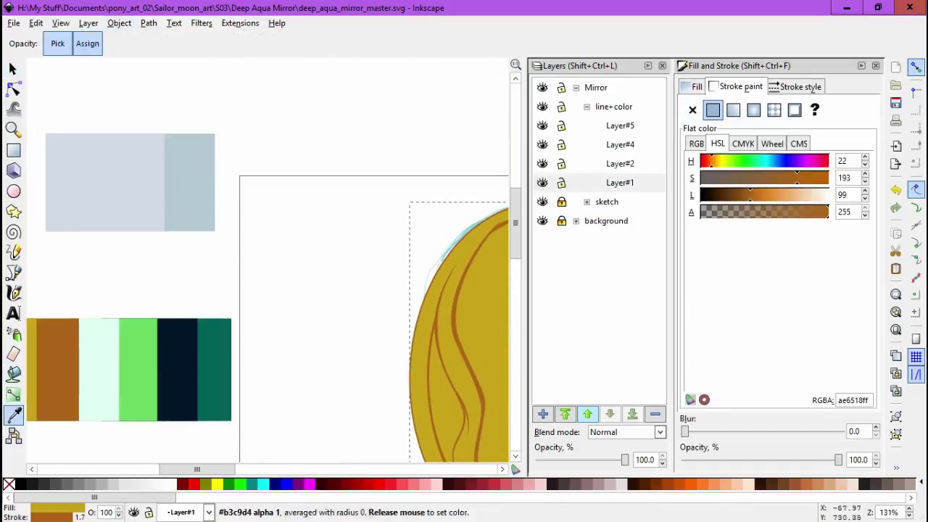
key(Escape)
key(shift+F7)
scroll(464, 326, up, 3)
click(225, 268)
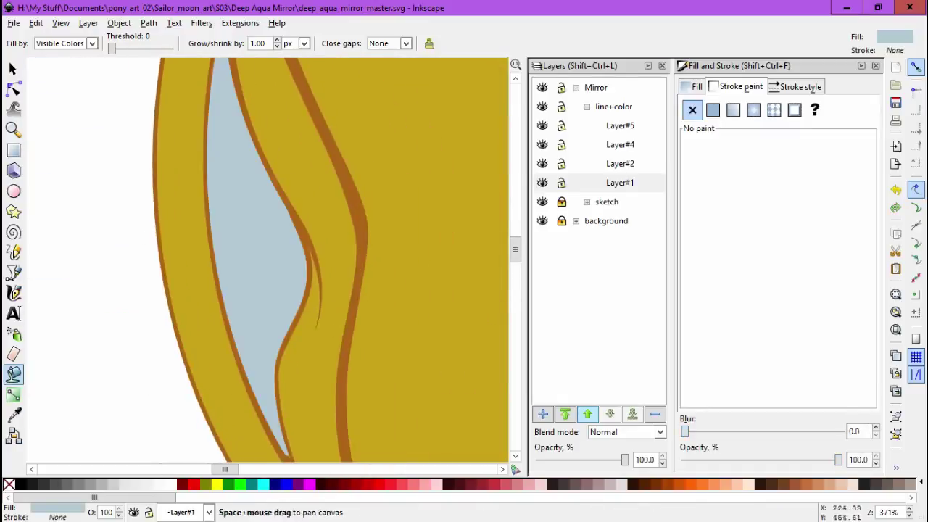
scroll(225, 268, down, 2)
click(203, 261)
scroll(305, 240, up, 3)
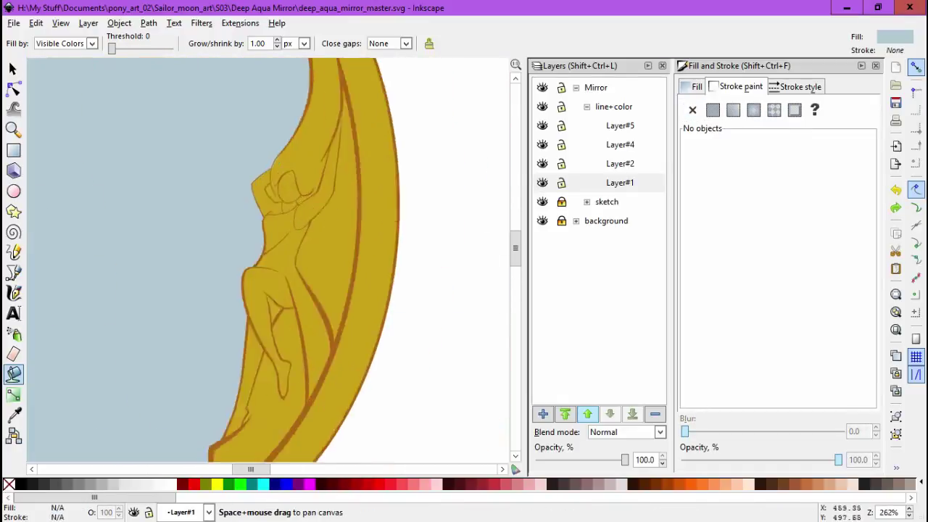
click(287, 217)
scroll(304, 240, up, 2)
scroll(241, 264, up, 4)
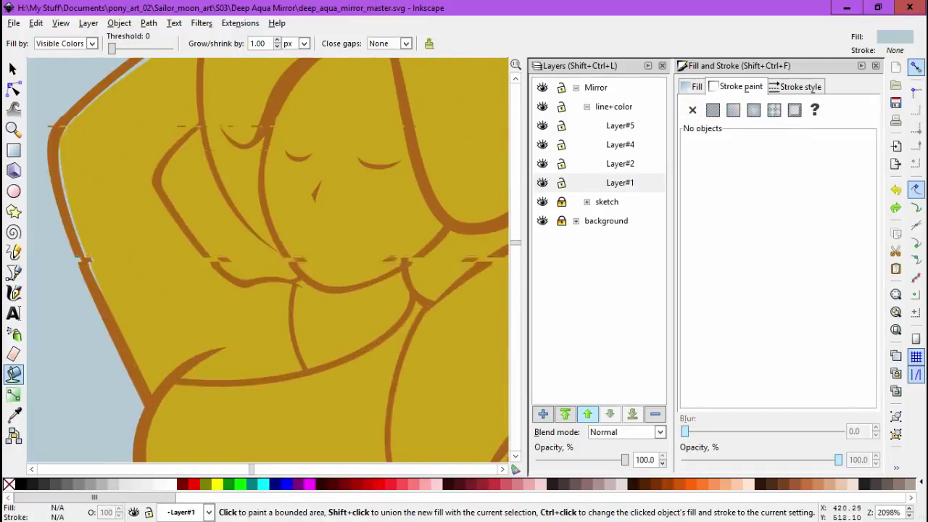
click(242, 266)
Adjust the new fill path's nodes near the figure's face and arm.
key(space)
key(n)
scroll(217, 156, up, 2)
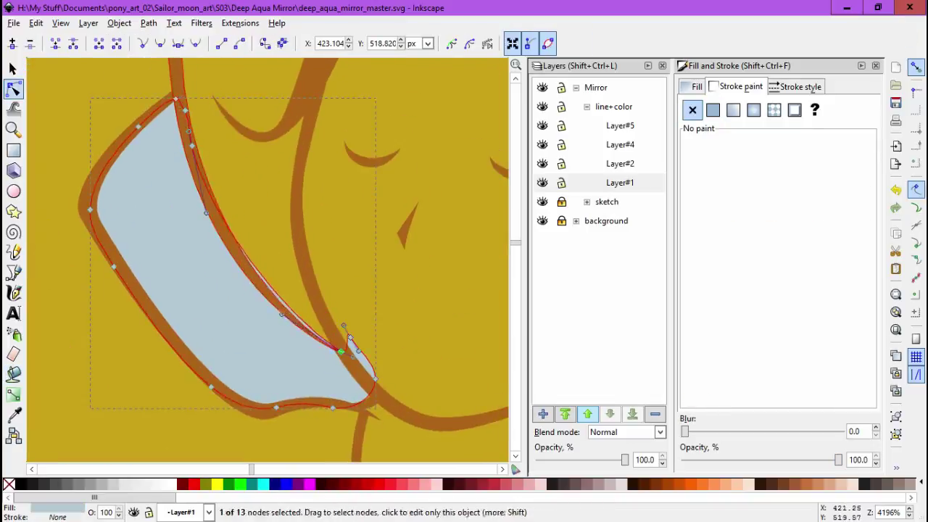
click(352, 416)
scroll(351, 416, down, 2)
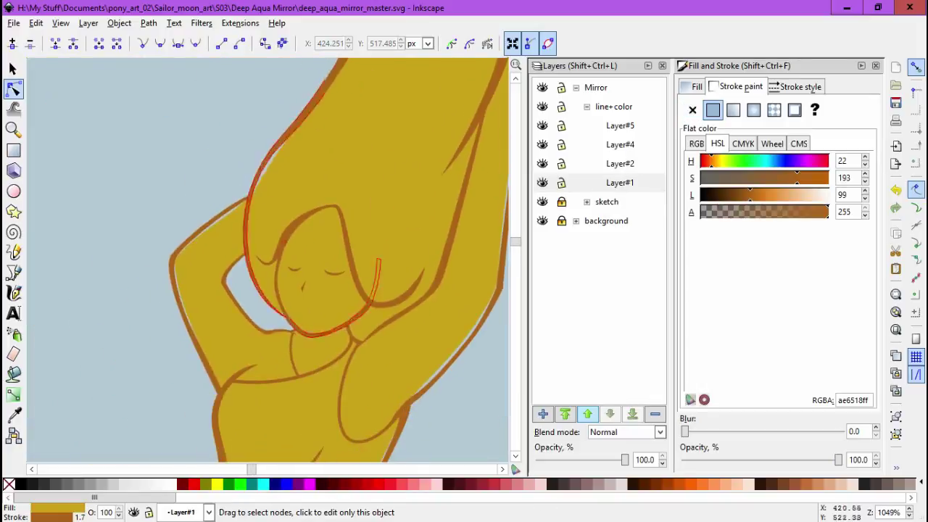
click(201, 317)
drag(201, 317, 244, 317)
drag(285, 160, 334, 362)
scroll(334, 363, down, 2)
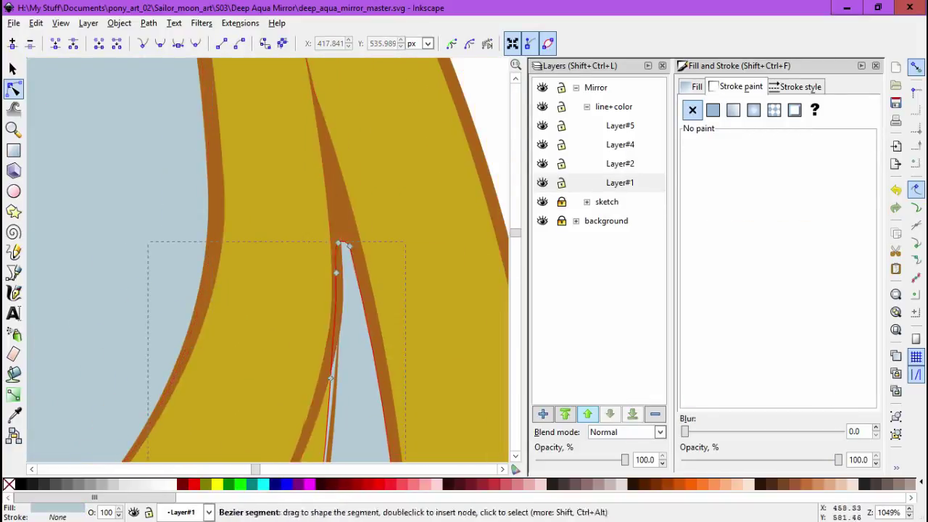
Check the body outline nodes and narrow gaps between strokes, then recentre the mirror.
key(s)
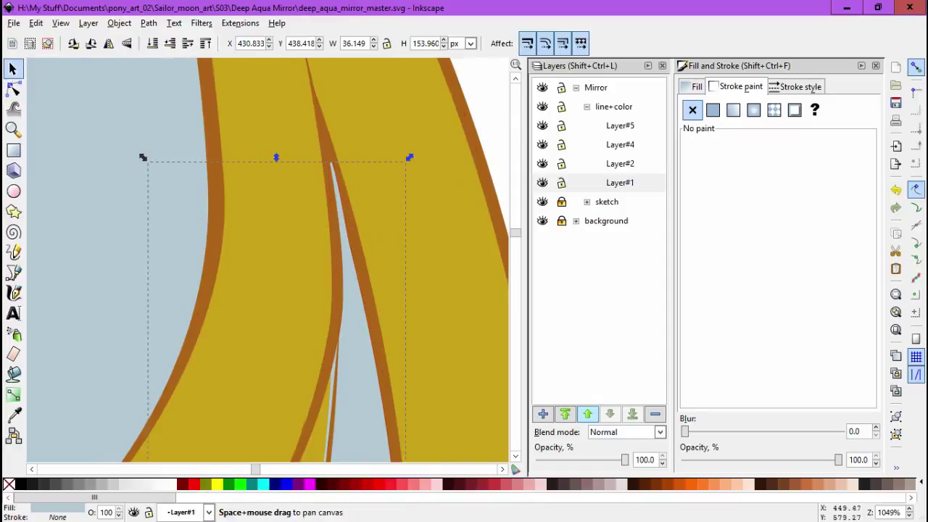
scroll(274, 393, down, 4)
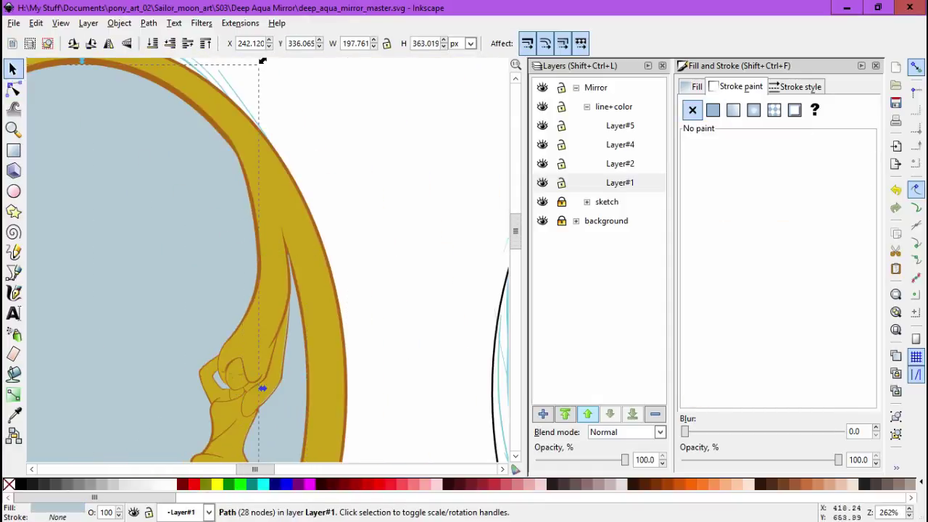
key(Escape)
scroll(314, 389, up, 3)
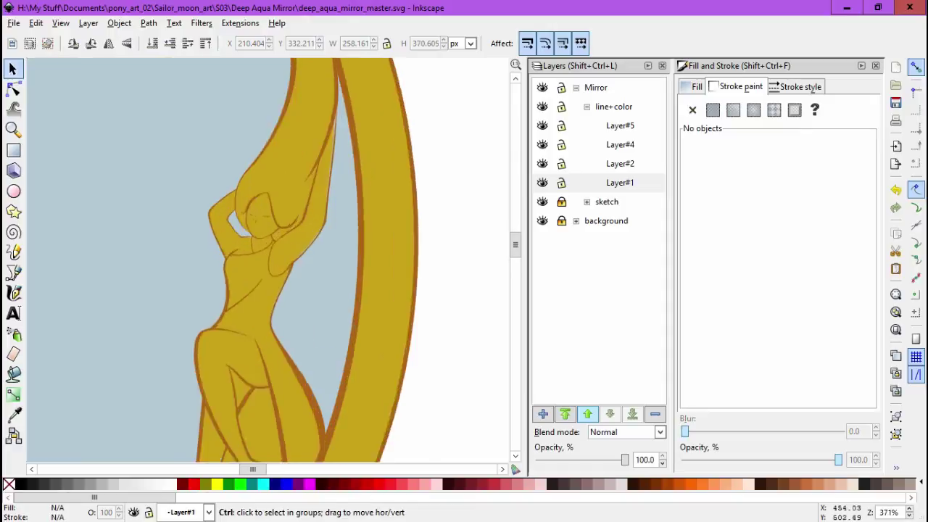
key(n)
click(315, 172)
scroll(314, 173, up, 2)
drag(195, 337, 215, 253)
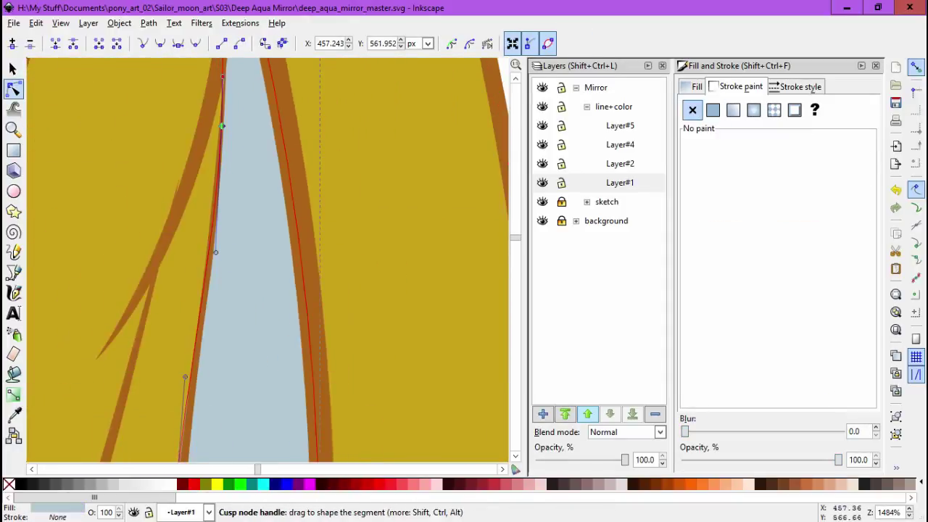
scroll(223, 76, down, 5)
click(87, 332)
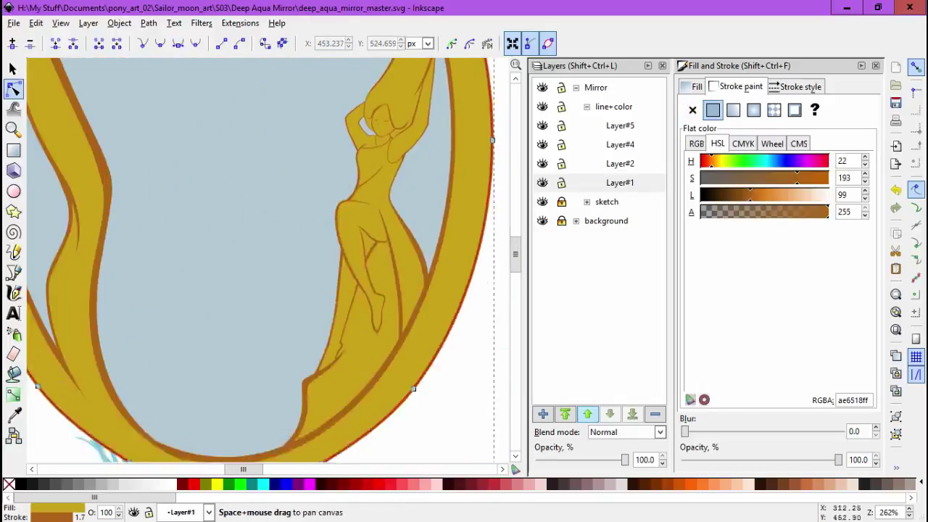
scroll(218, 223, down, 2)
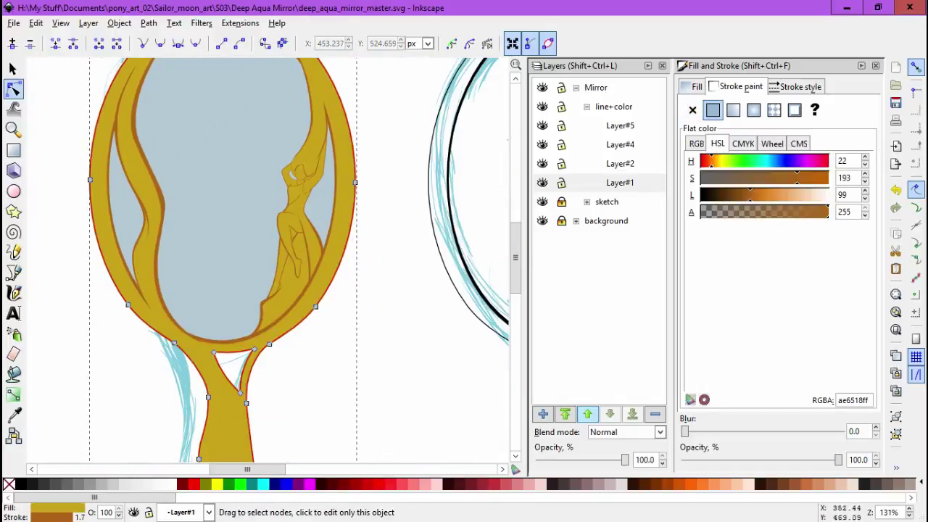
key(Escape)
drag(154, 338, 184, 393)
Draw a diagonal glare shape on the glass and colour it from the pale swatch.
key(b)
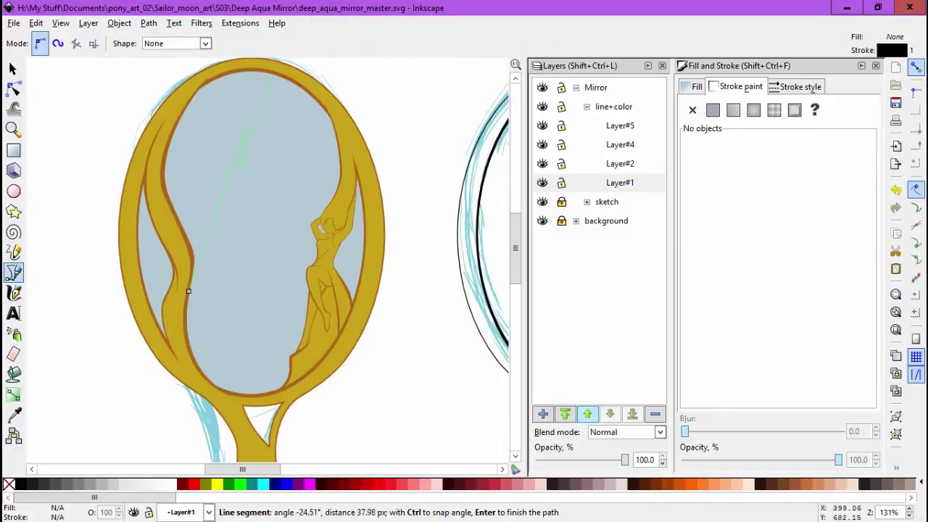
click(189, 290)
key(space)
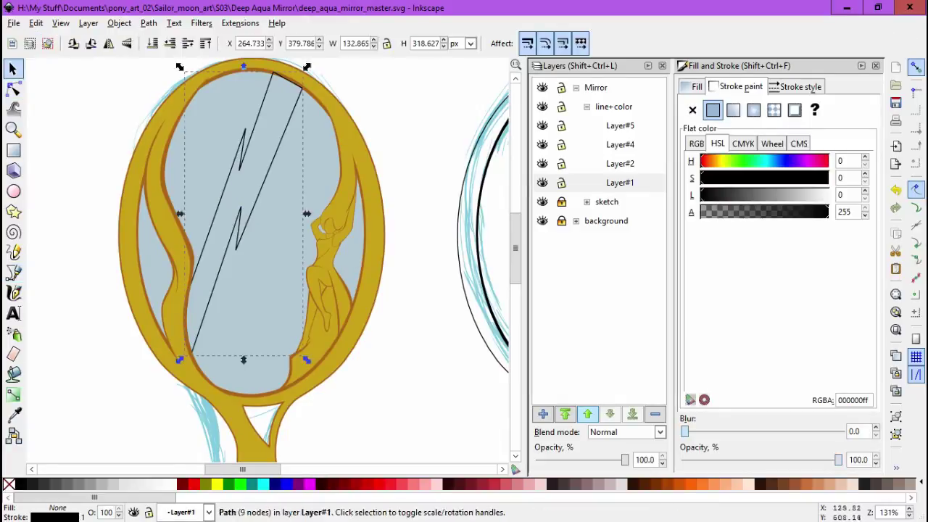
drag(189, 291, 406, 413)
key(d)
click(87, 166)
key(space)
drag(456, 196, 251, 81)
Brighten the mirror frame's gold fill to e6c03aff.
scroll(159, 152, down, 2)
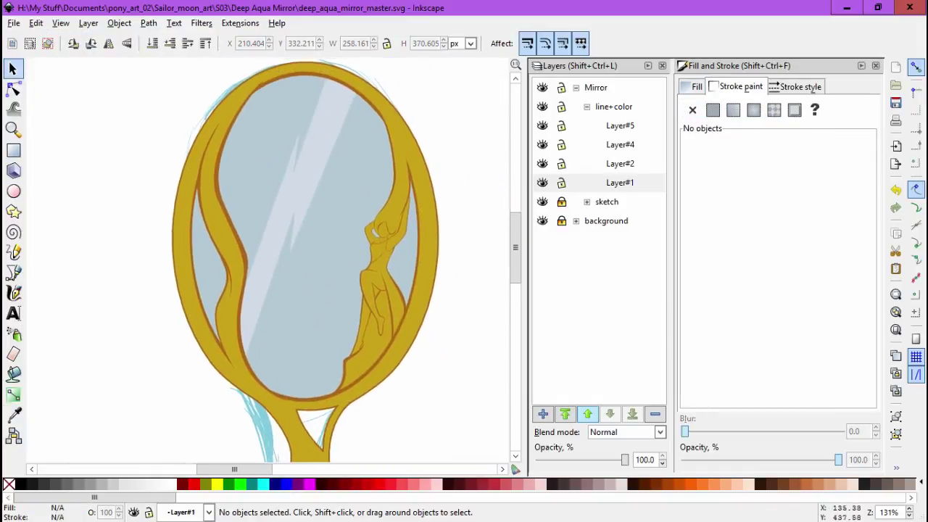
click(290, 218)
drag(761, 178, 783, 178)
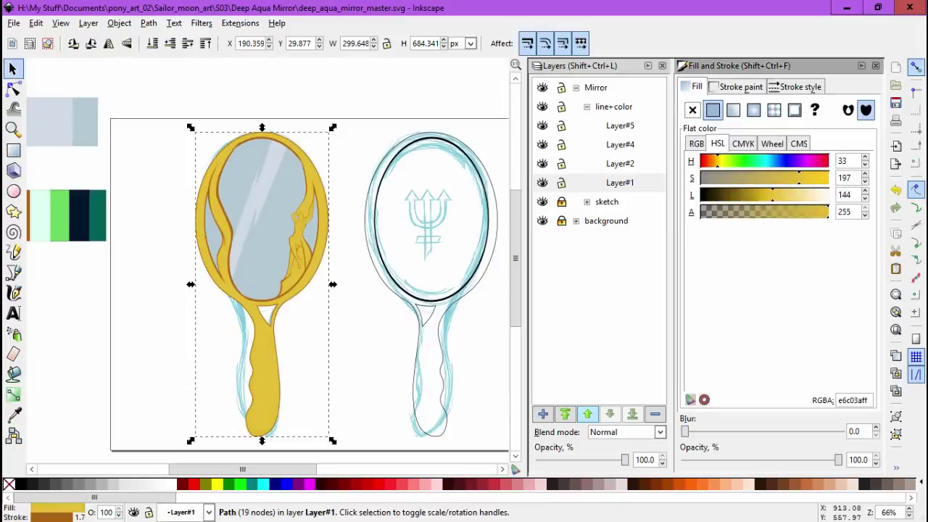
click(319, 257)
scroll(319, 257, down, 2)
scroll(319, 257, up, 4)
scroll(268, 261, up, 2)
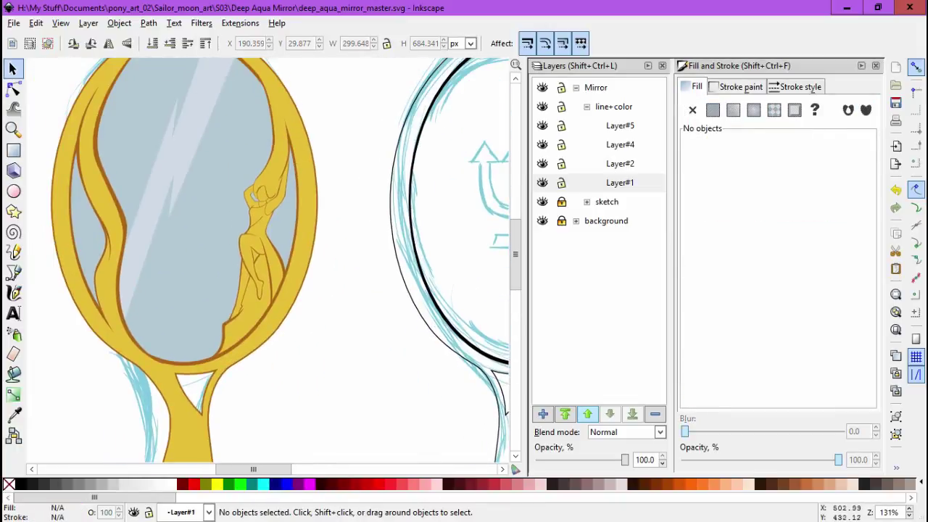
scroll(138, 240, down, 2)
Lock Layers #4, #2 and #1 and make Layer#5 the current layer.
click(620, 164)
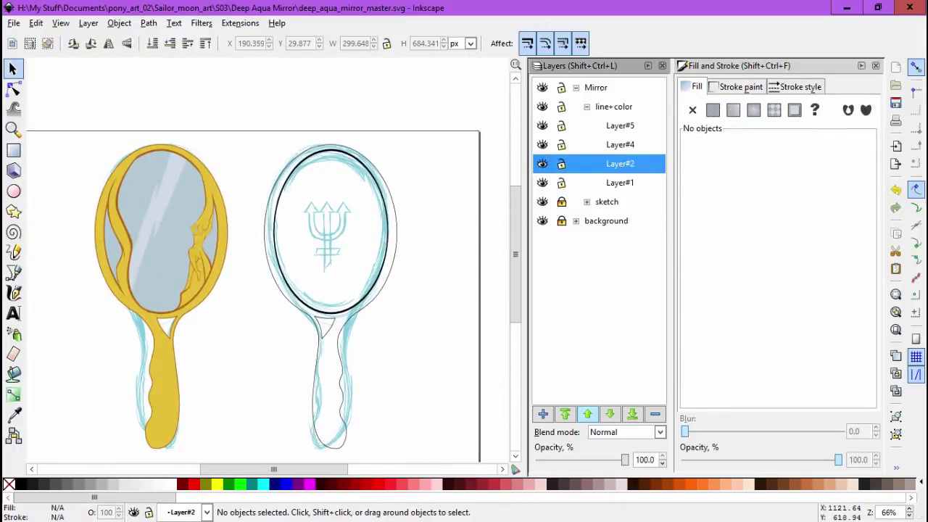
click(562, 144)
click(562, 164)
click(562, 183)
click(620, 126)
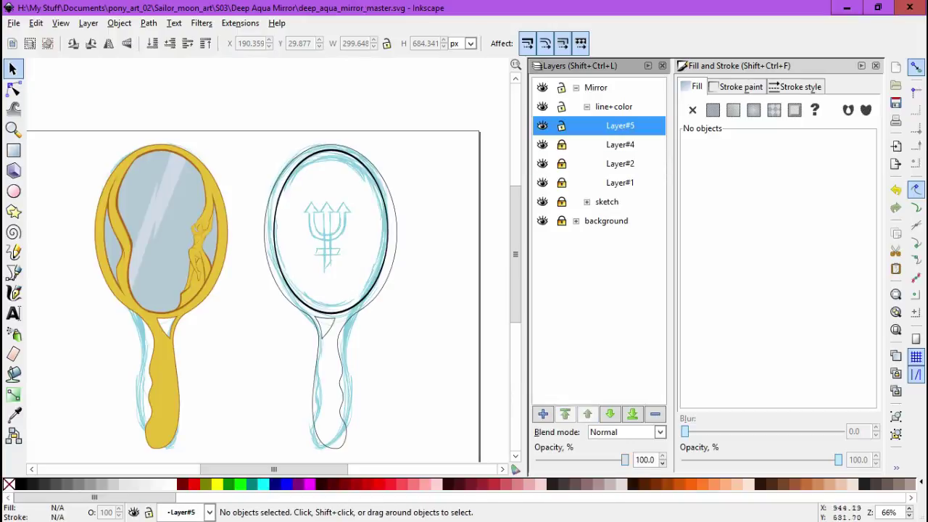
Trace the trident outline over the sketch with the pen tool and finish the path.
key(b)
scroll(334, 224, up, 6)
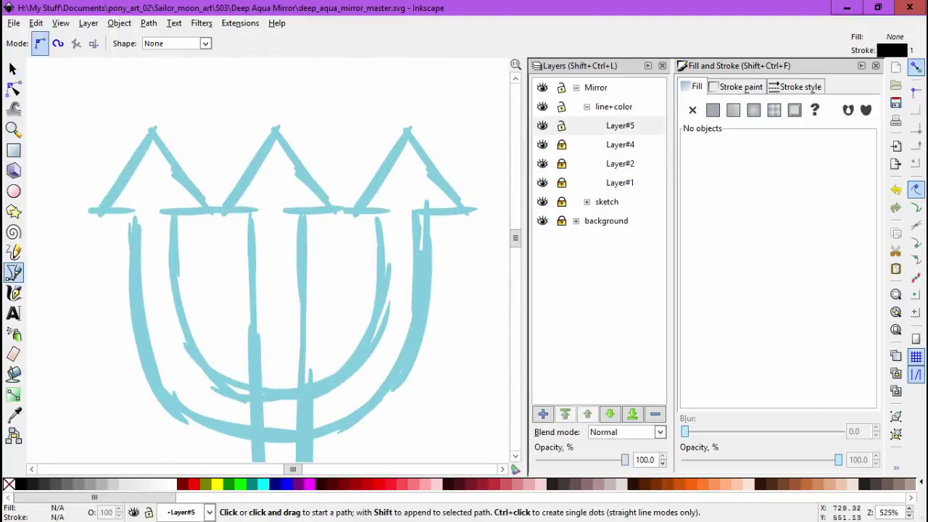
drag(223, 215, 237, 251)
click(237, 251)
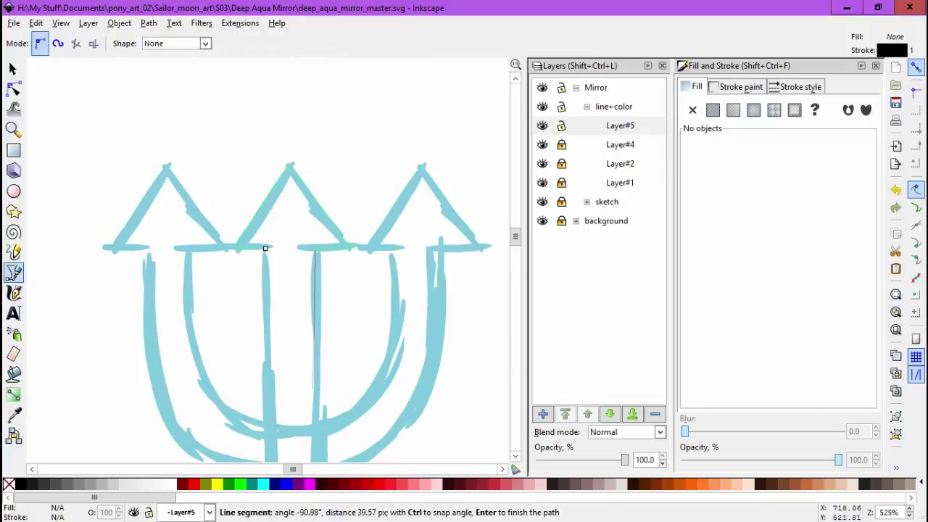
scroll(395, 359, down, 6)
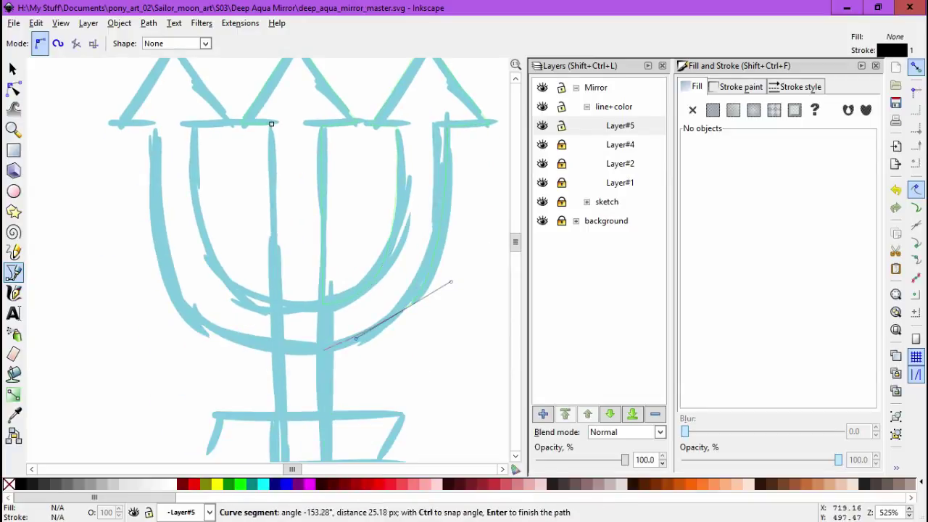
scroll(446, 193, down, 5)
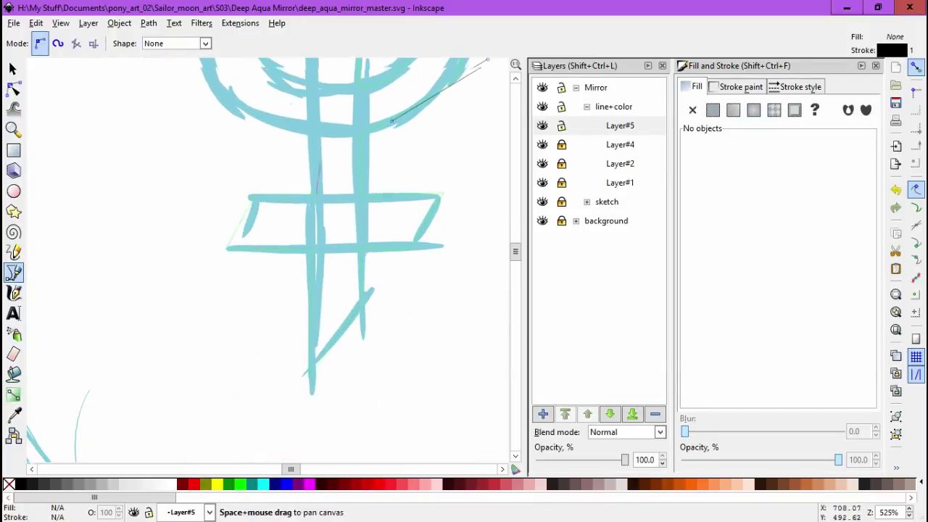
scroll(327, 239, up, 10)
drag(281, 237, 255, 211)
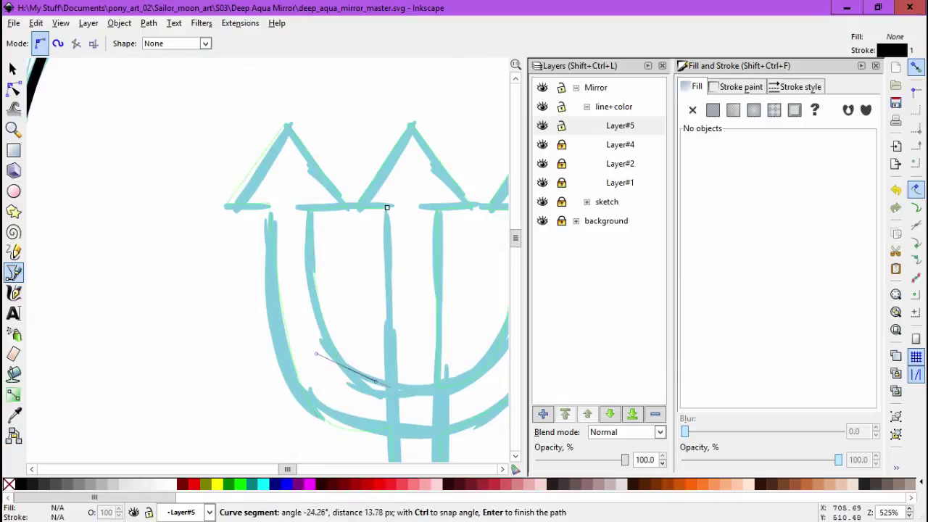
key(Return)
Reshape the left prong's curve in node editing.
scroll(387, 207, down, 3)
key(n)
scroll(240, 319, up, 4)
click(197, 289)
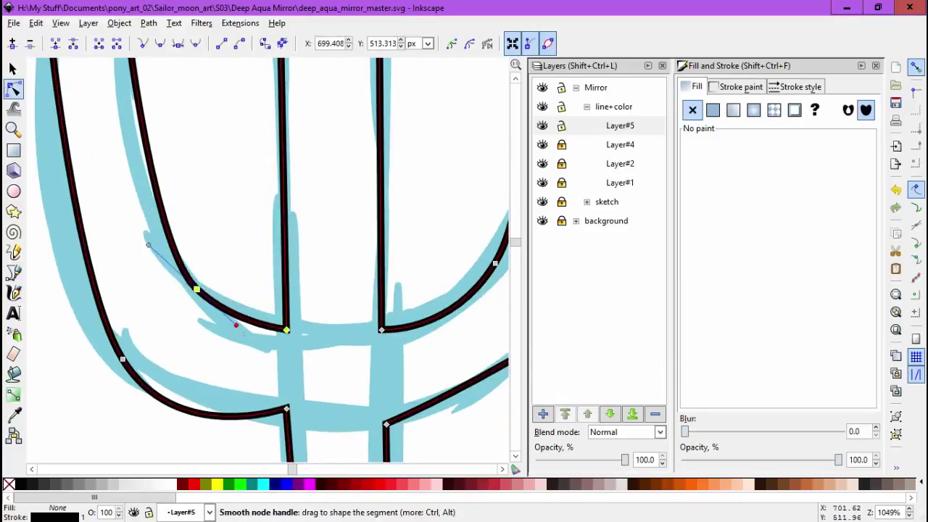
drag(196, 289, 180, 296)
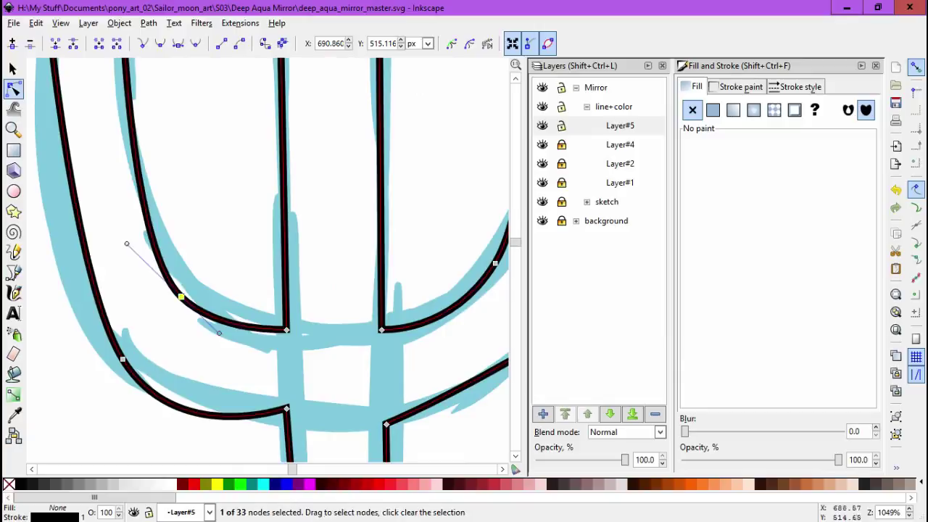
scroll(239, 305, down, 2)
Space the prong baseline nodes evenly and nudge the left and right prongs inward.
drag(362, 290, 315, 290)
drag(87, 194, 496, 232)
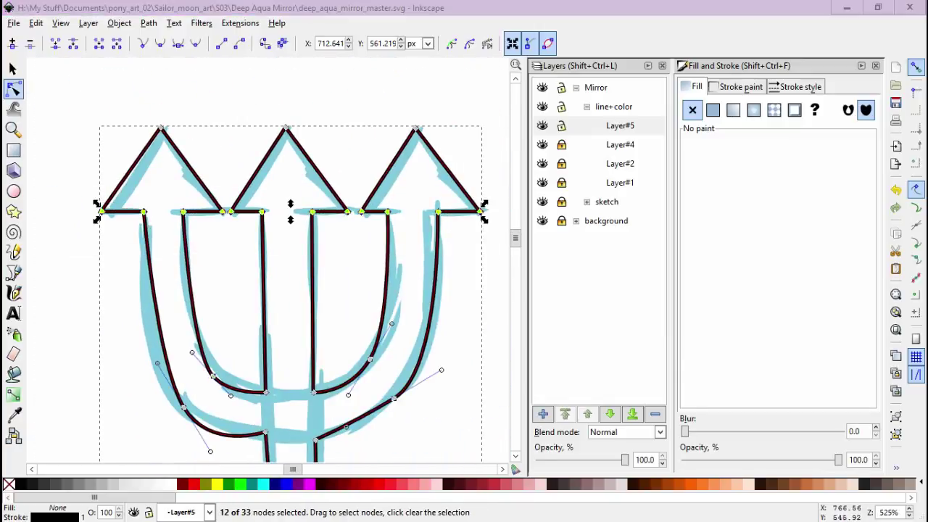
key(ctrl+alt+h)
key(alt+Left)
key(alt+Left)
key(alt+Left)
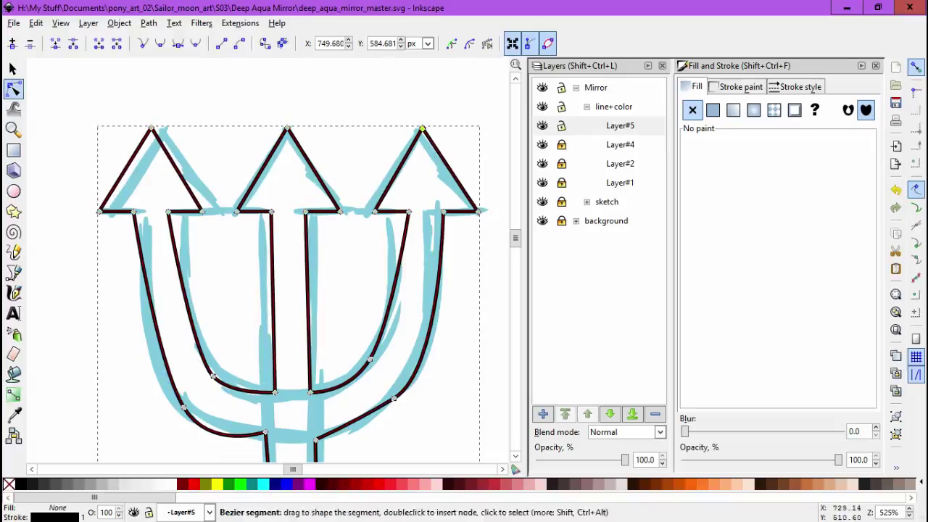
drag(90, 118, 224, 220)
key(Right)
key(Right)
drag(356, 114, 507, 249)
key(Left)
key(Left)
Reshape the left inner and outer curves and the right outer curve.
drag(183, 337, 187, 392)
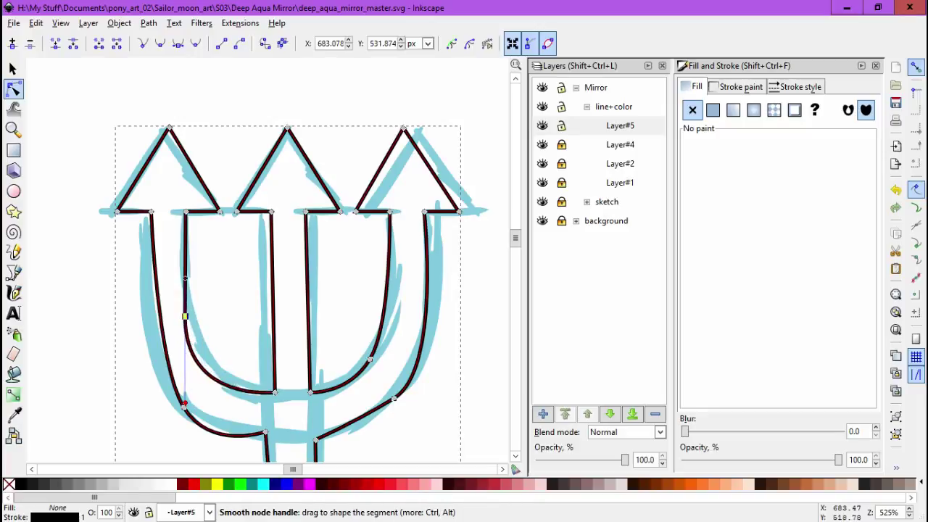
drag(370, 359, 393, 324)
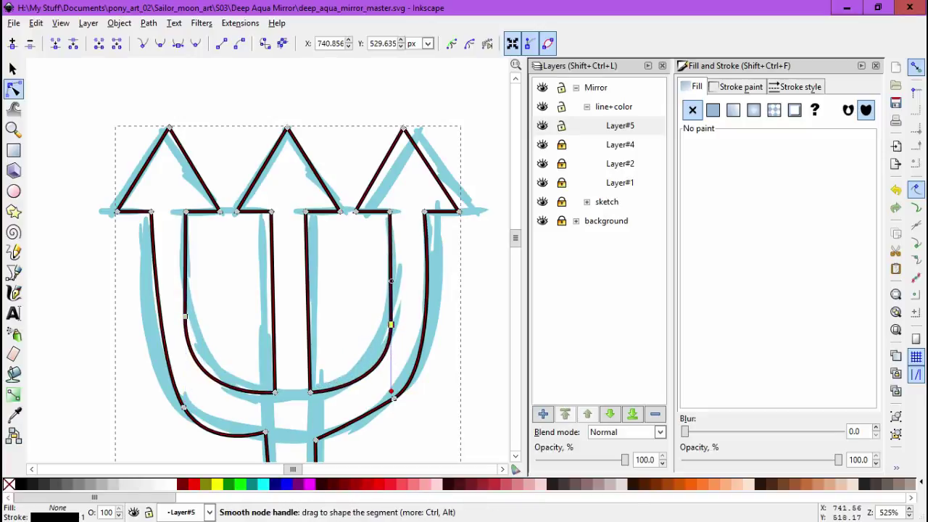
click(185, 406)
drag(185, 406, 154, 369)
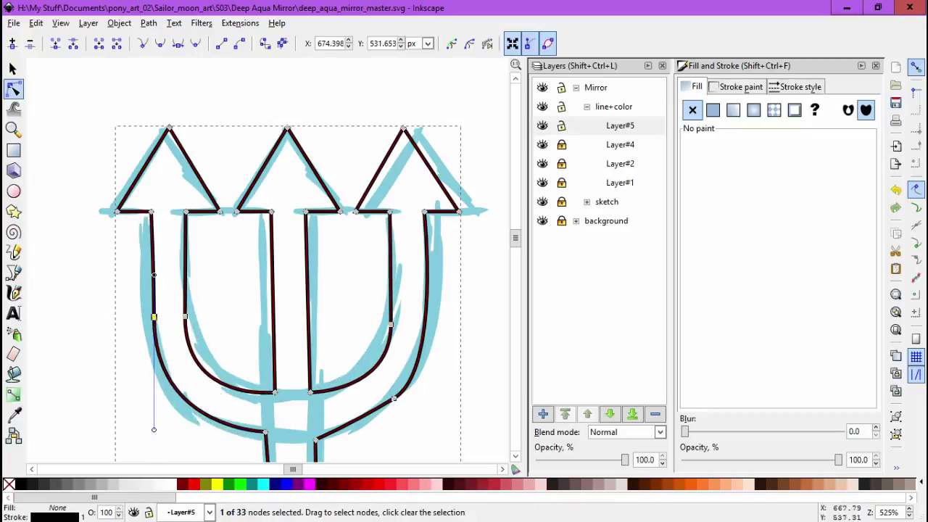
drag(393, 398, 431, 327)
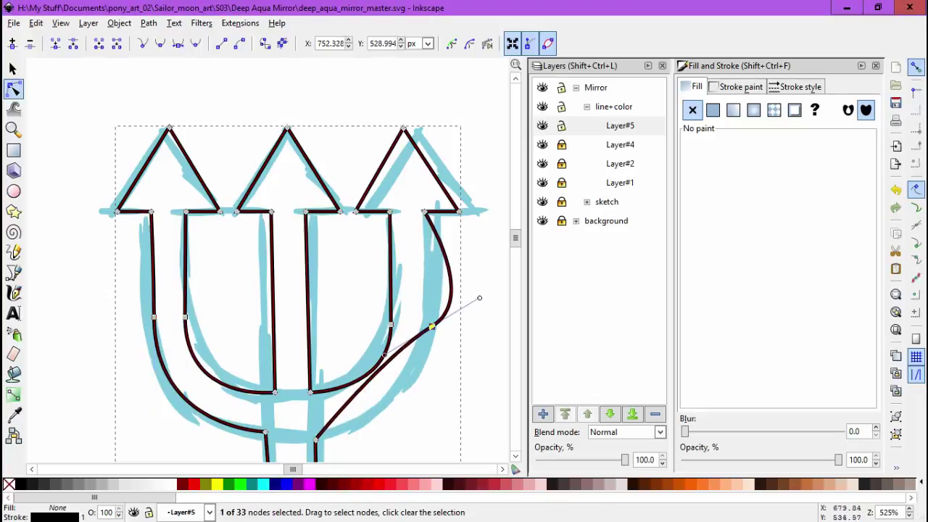
Straighten the right prong's outer curve and tidy the lower crossbar nodes.
key(Escape)
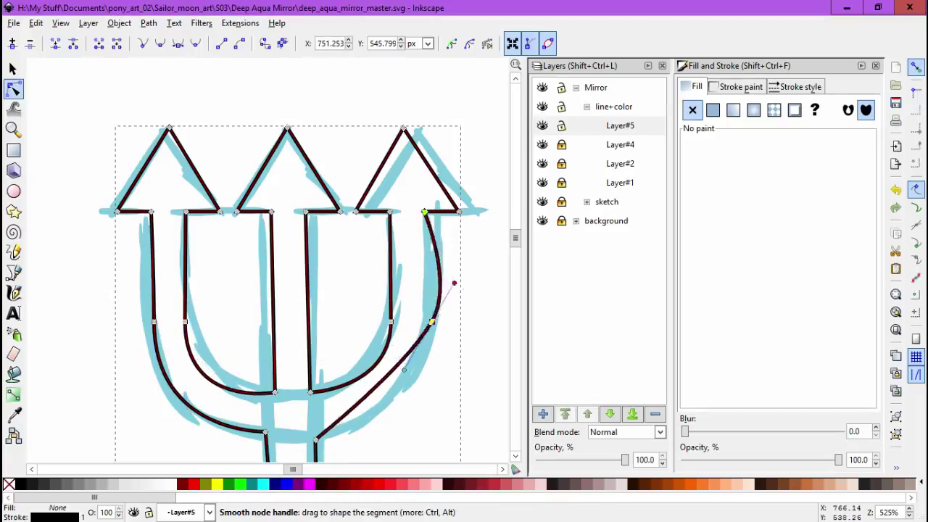
drag(480, 293, 428, 289)
drag(432, 323, 426, 321)
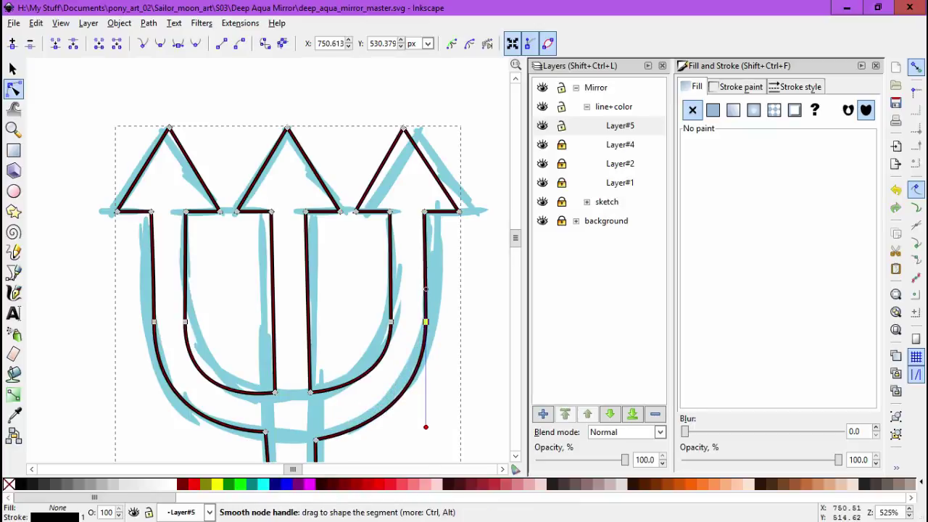
scroll(406, 304, down, 6)
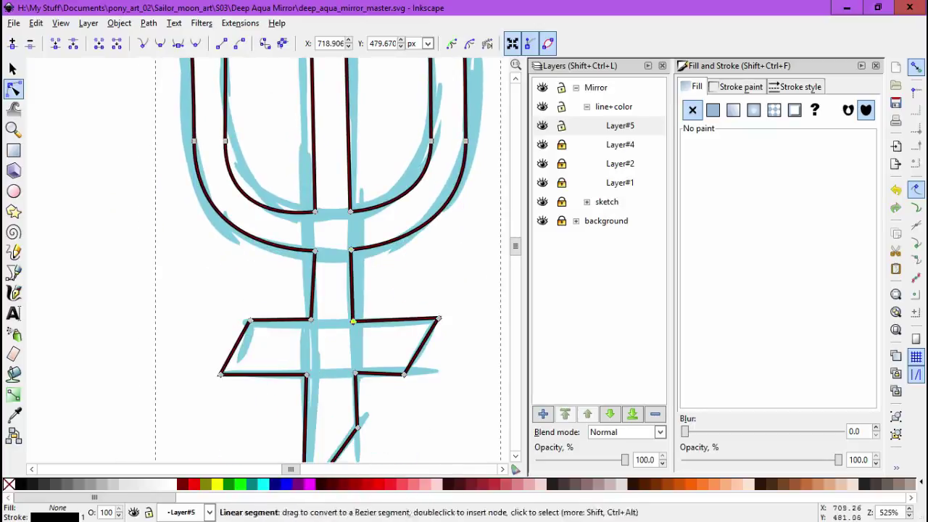
drag(214, 307, 199, 382)
drag(311, 374, 317, 374)
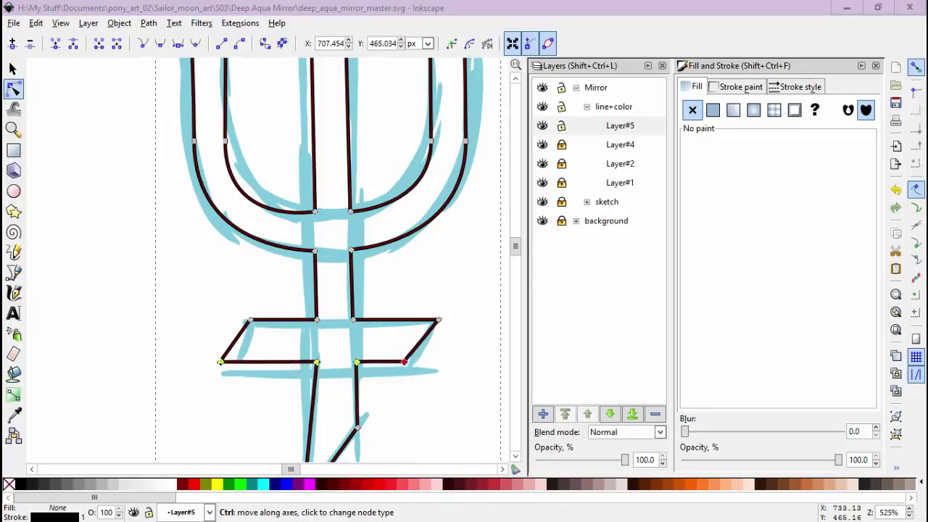
drag(396, 296, 459, 361)
Zoom out and review the finished trident outline's nodes along the stem.
key(minus)
key(Escape)
click(317, 456)
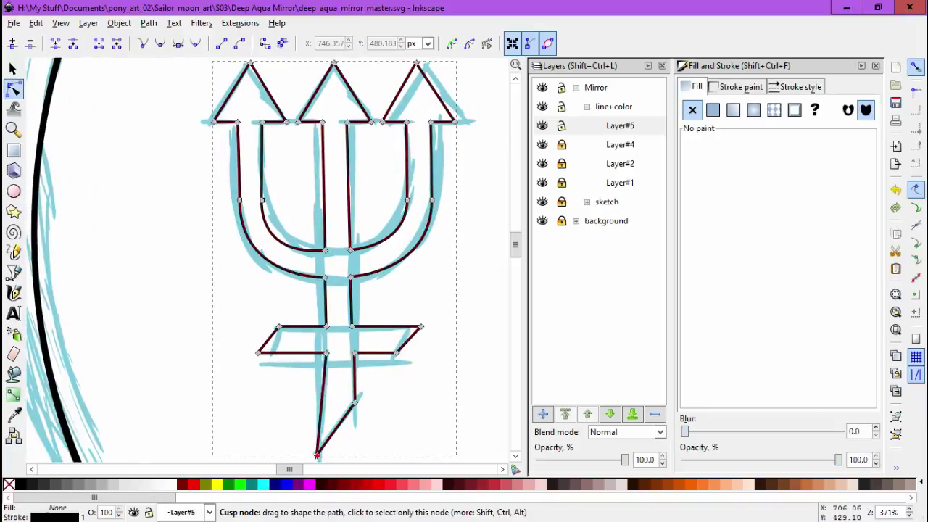
key(Escape)
key(plus)
key(plus)
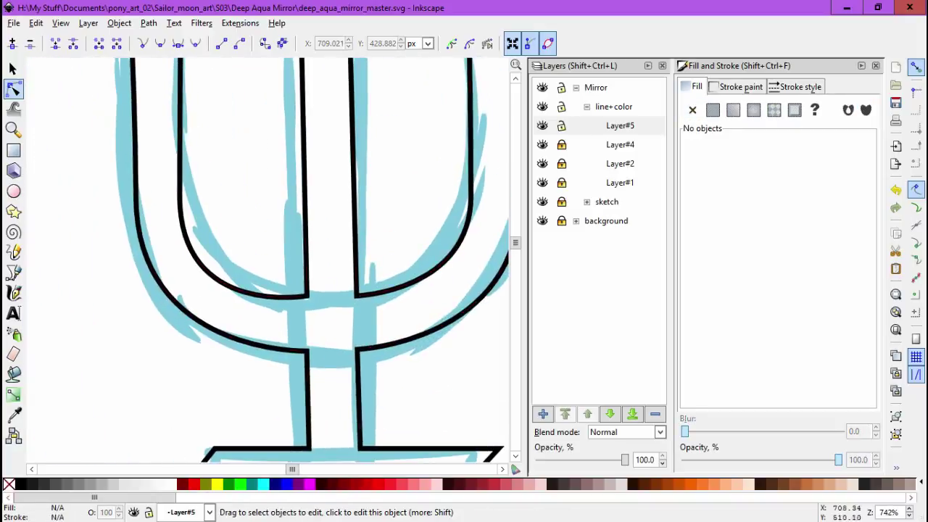
click(182, 197)
scroll(118, 135, down, 5)
key(minus)
click(247, 333)
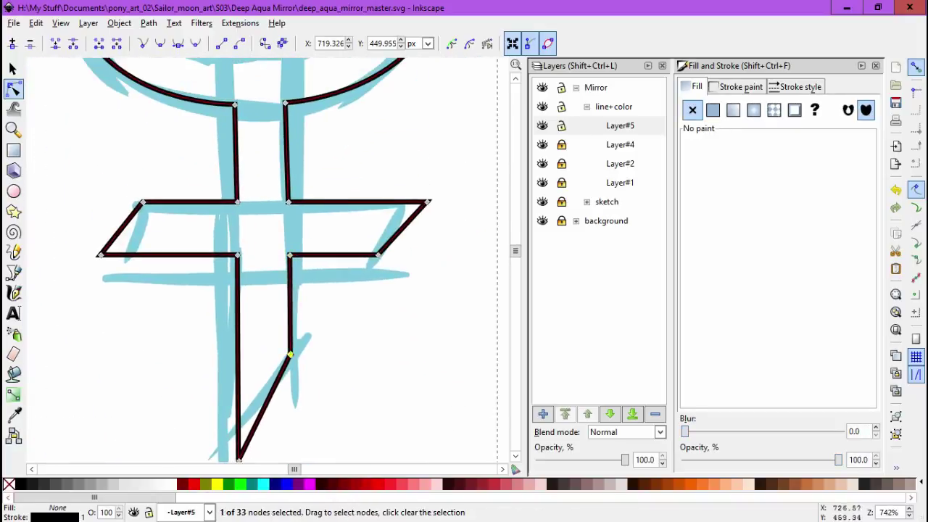
key(minus)
key(minus)
key(minus)
Toggle the sketch layer to check the clean trident lines, then zoom out to both mirrors.
key(s)
click(542, 202)
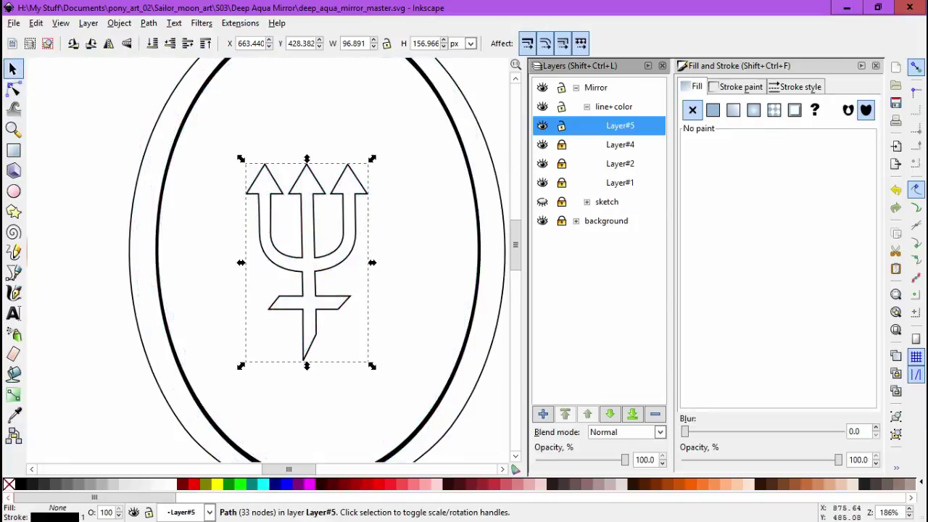
click(542, 202)
key(Escape)
key(minus)
key(minus)
scroll(269, 261, left, 2)
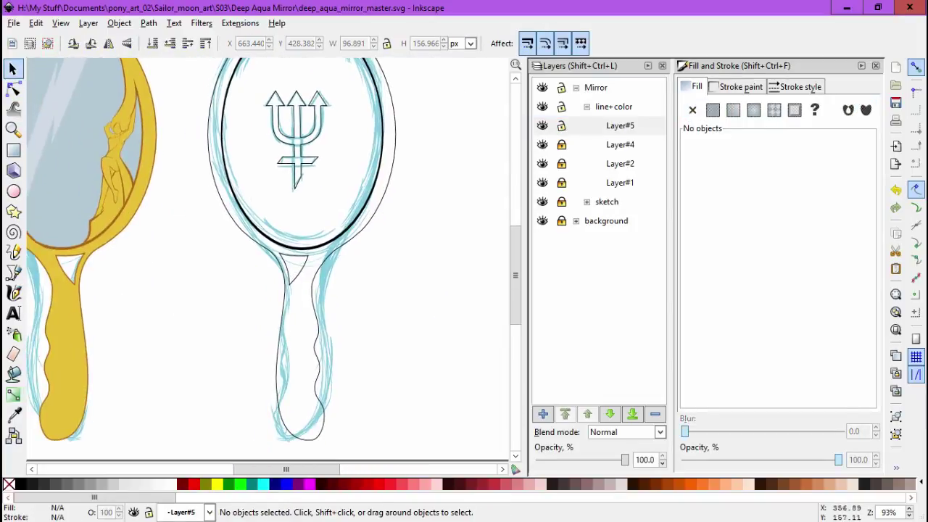
Copy the first mirror's gold onto the second mirror's outline with the Dropper.
key(Tab)
click(796, 87)
key(Tab)
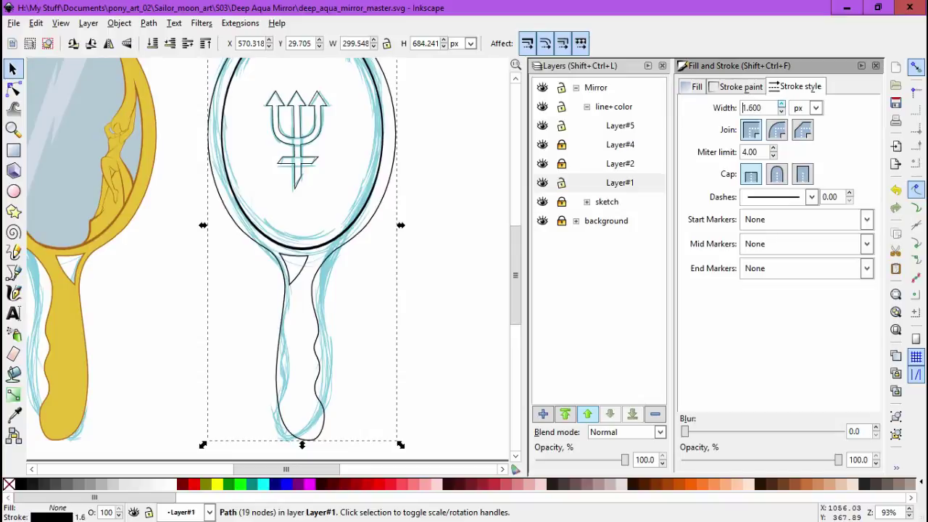
scroll(268, 261, left, 1)
key(d)
click(80, 327)
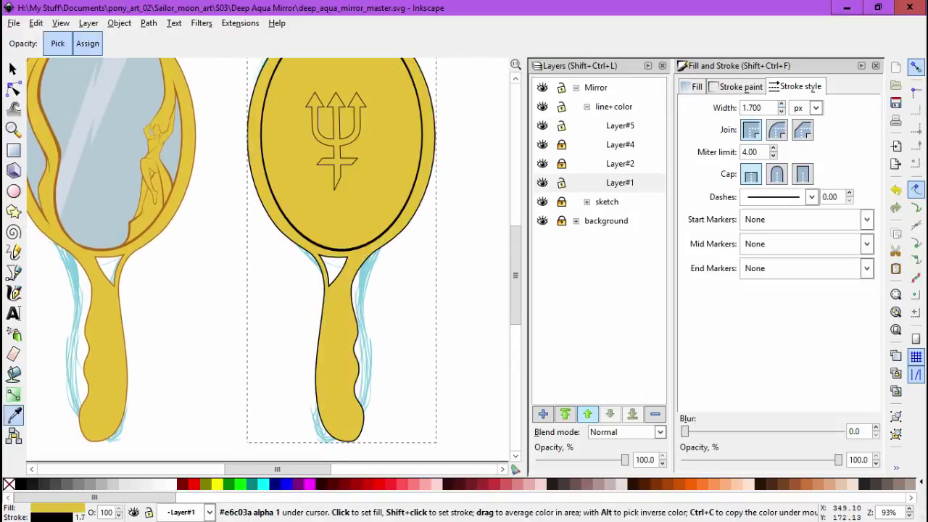
scroll(268, 262, left, 8)
scroll(268, 261, right, 7)
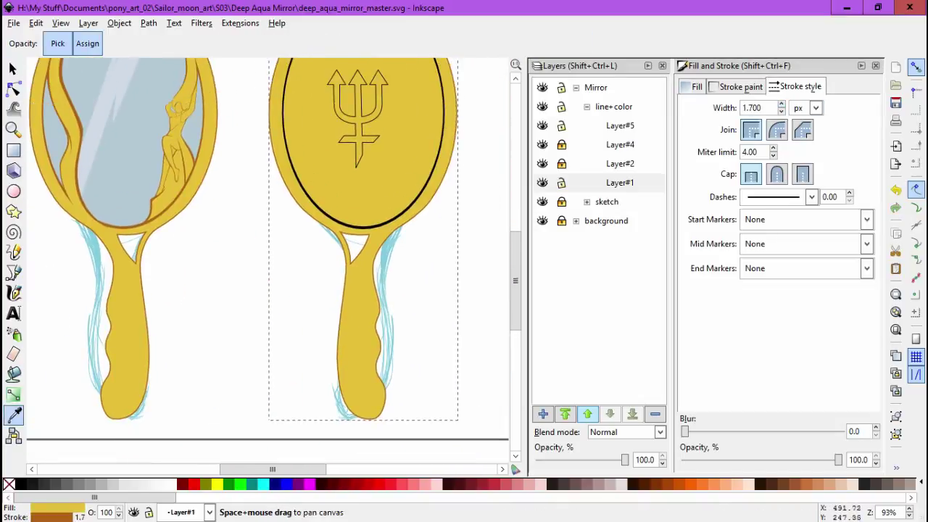
scroll(268, 261, right, 1)
key(s)
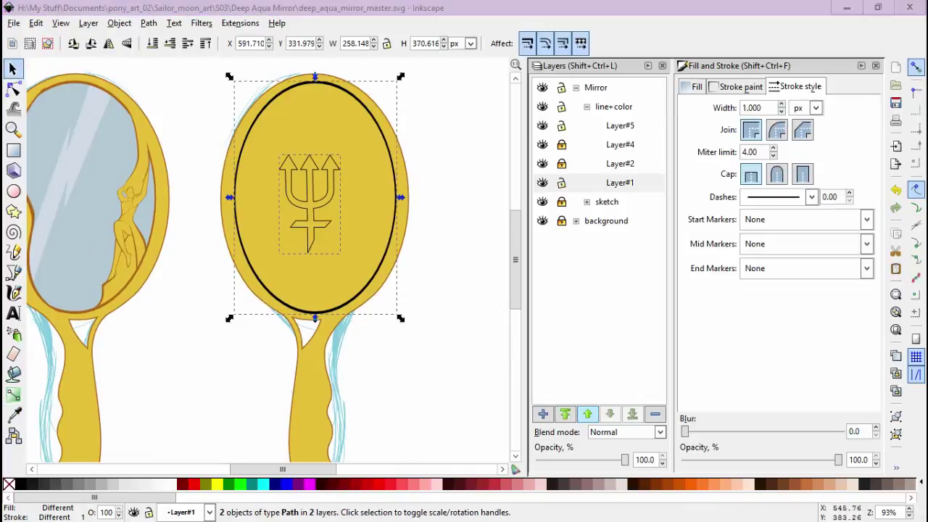
Enlarge the trident on the mirror face and make the mirror outline layer current.
key(Escape)
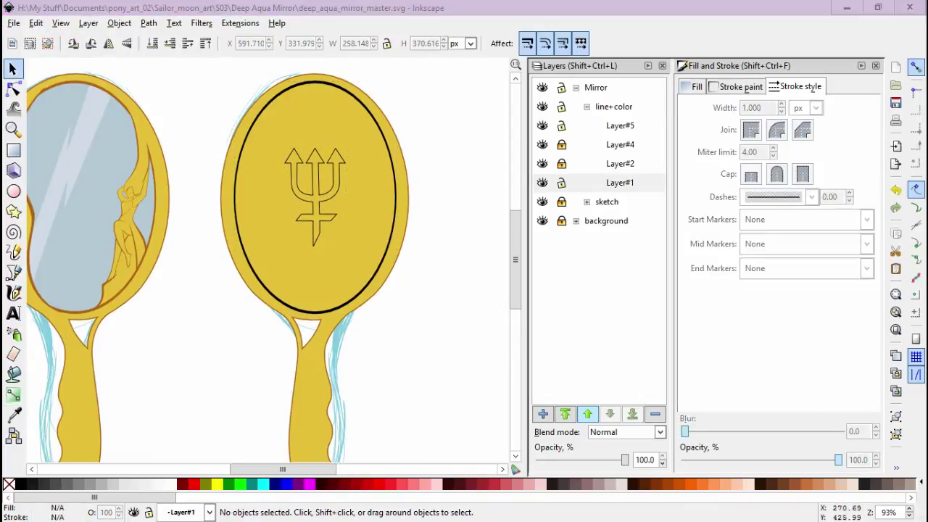
key(alt+Tab)
key(ctrl+z)
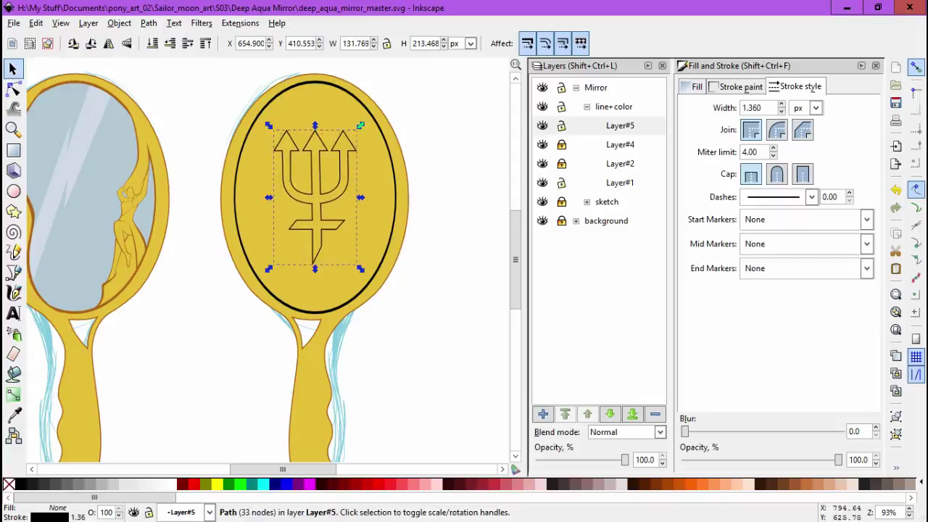
key(Escape)
click(620, 126)
click(620, 182)
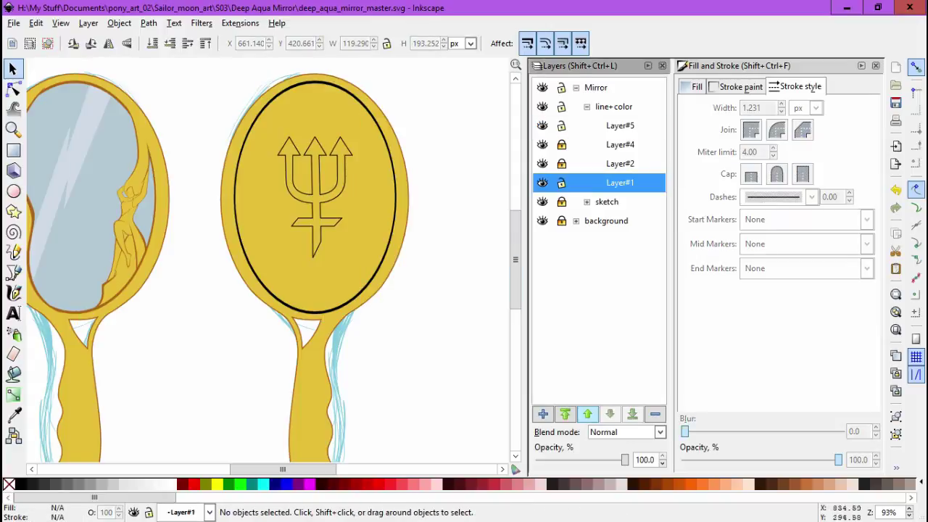
drag(109, 218, 458, 244)
Pick the dark green swatch and paint-bucket fill the second mirror's oval face.
key(space)
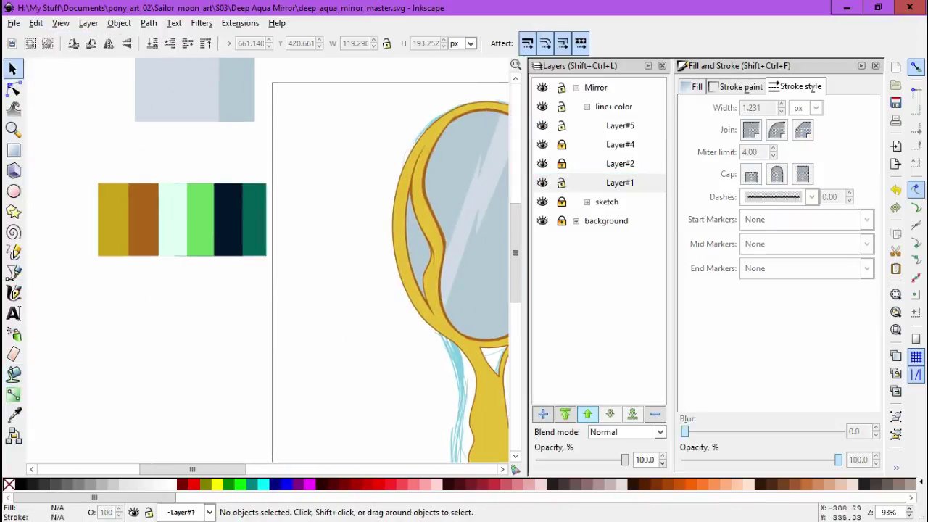
click(14, 414)
click(13, 374)
mouse_move(450, 218)
mouse_down()
mouse_move(196, 167)
mouse_move(101, 210)
mouse_up()
click(323, 217)
Inspect the green fill's nodes near the trident, then deselect the fill.
key(n)
scroll(323, 218, up, 4)
scroll(323, 217, down, 2)
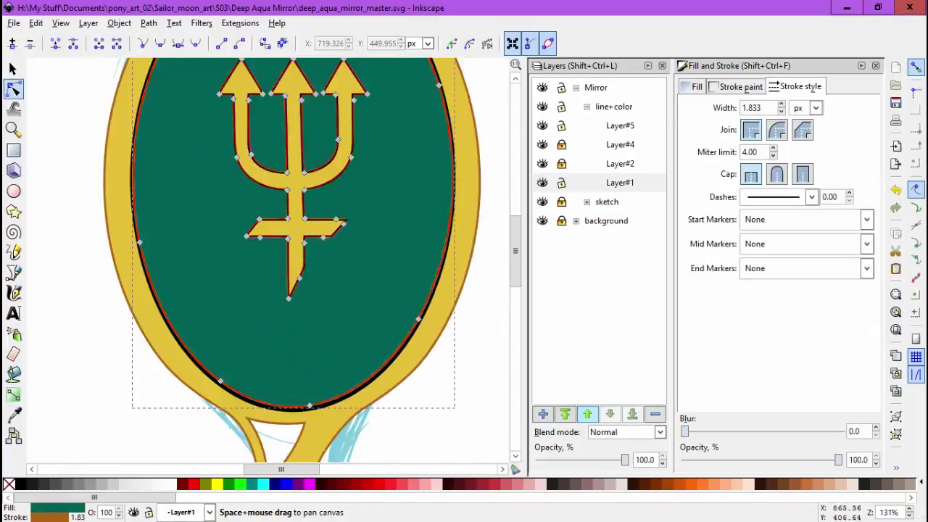
drag(394, 330, 465, 397)
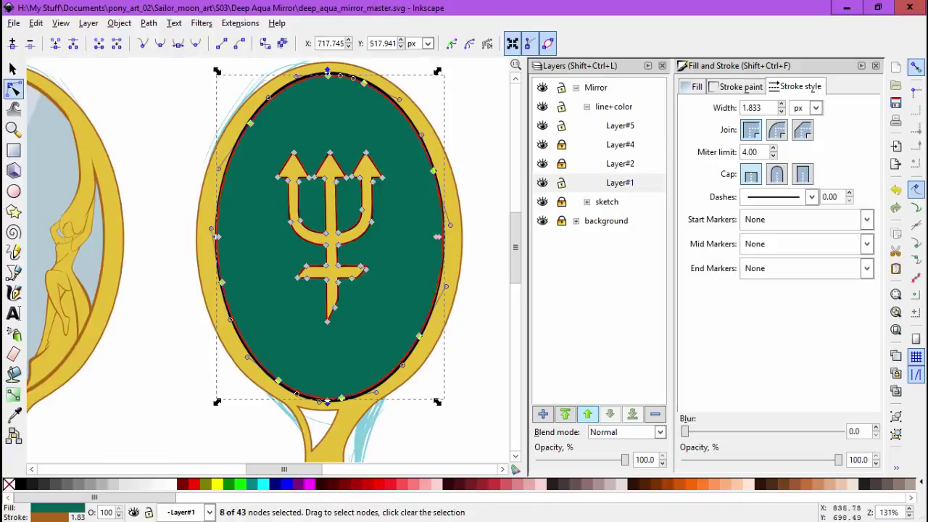
key(Escape)
scroll(445, 143, up, 5)
key(s)
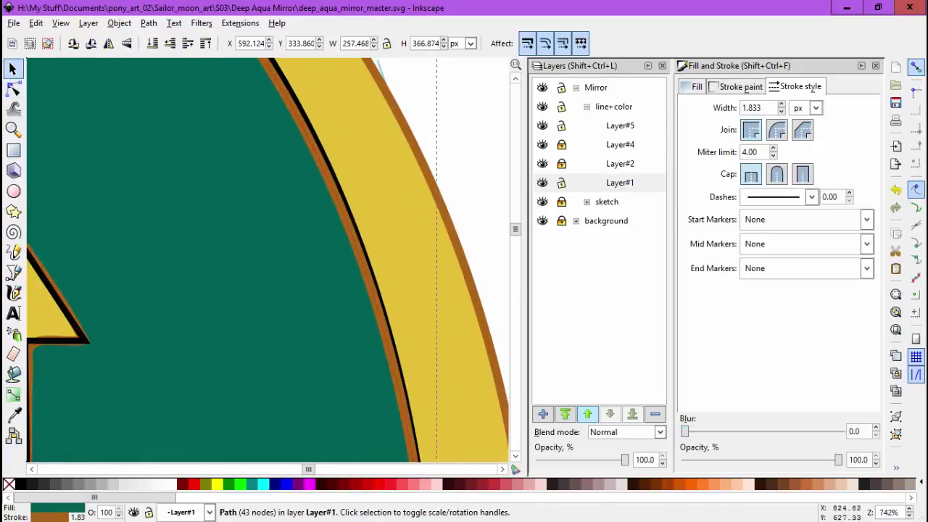
key(Escape)
scroll(290, 261, down, 6)
scroll(290, 261, left, 2)
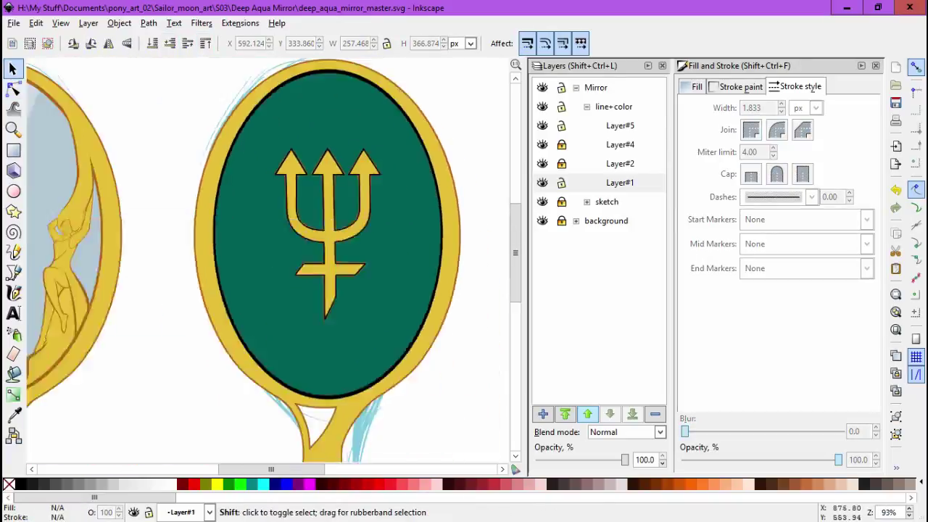
scroll(428, 182, up, 3)
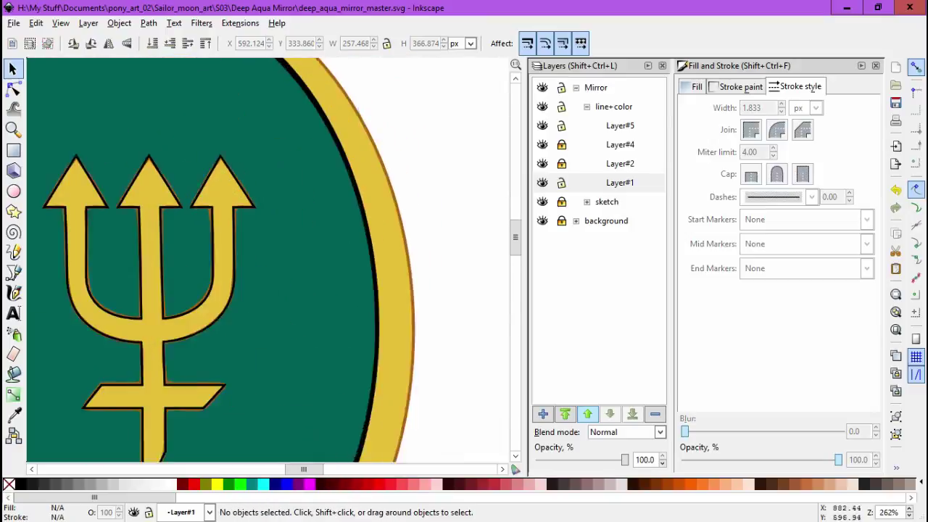
Reshape the green fill's curve at the middle prong and stem corner.
double_click(174, 283)
scroll(175, 283, up, 4)
scroll(295, 272, up, 1)
click(197, 227)
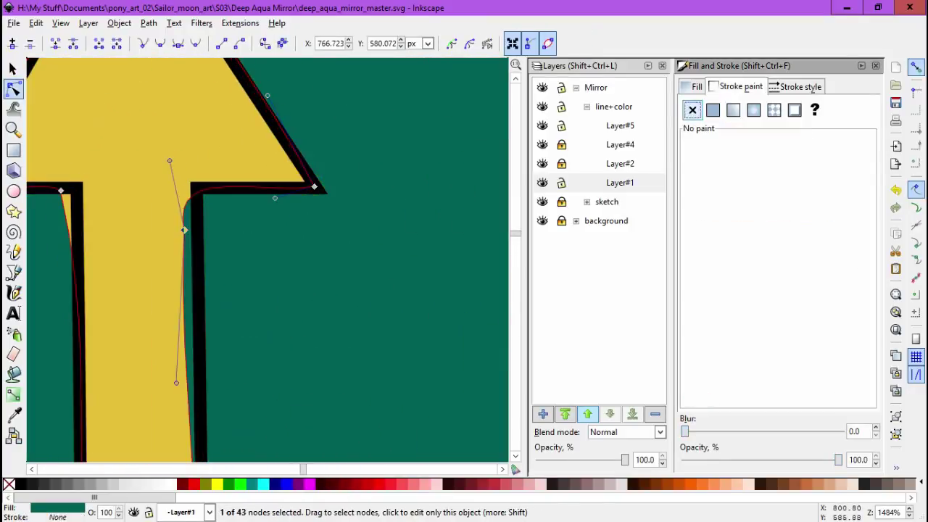
drag(193, 168, 189, 156)
scroll(190, 155, down, 3)
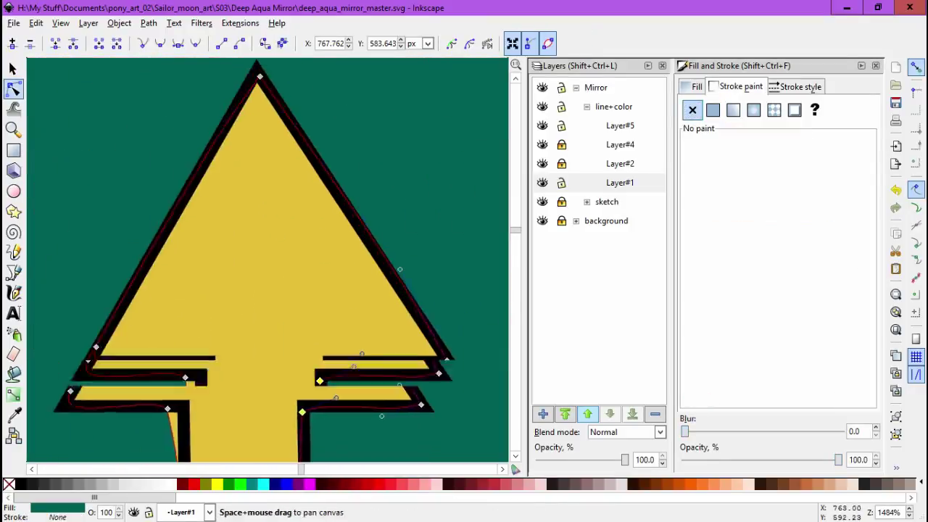
scroll(253, 330, up, 3)
scroll(347, 338, up, 5)
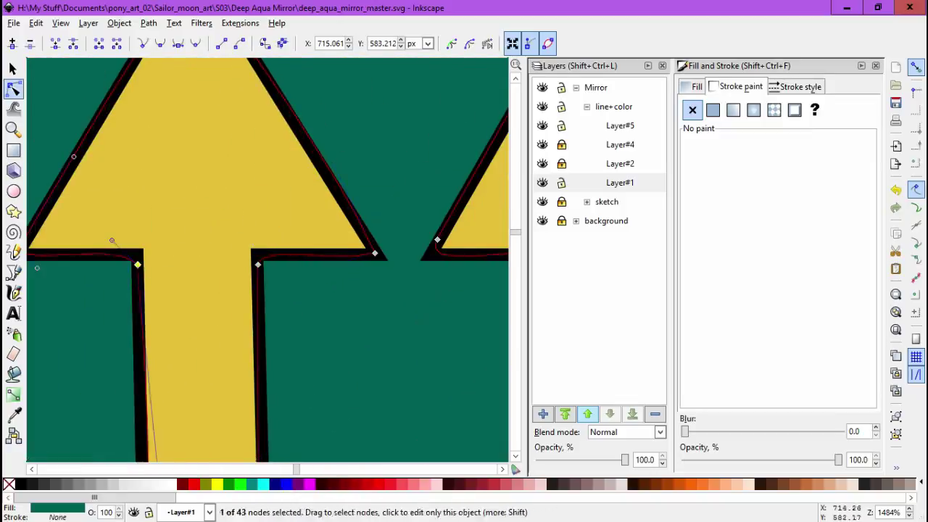
Pull the fill's crossbar corner and stem's upper-right corner sharp to match the outline.
scroll(268, 261, down, 5)
scroll(268, 261, up, 5)
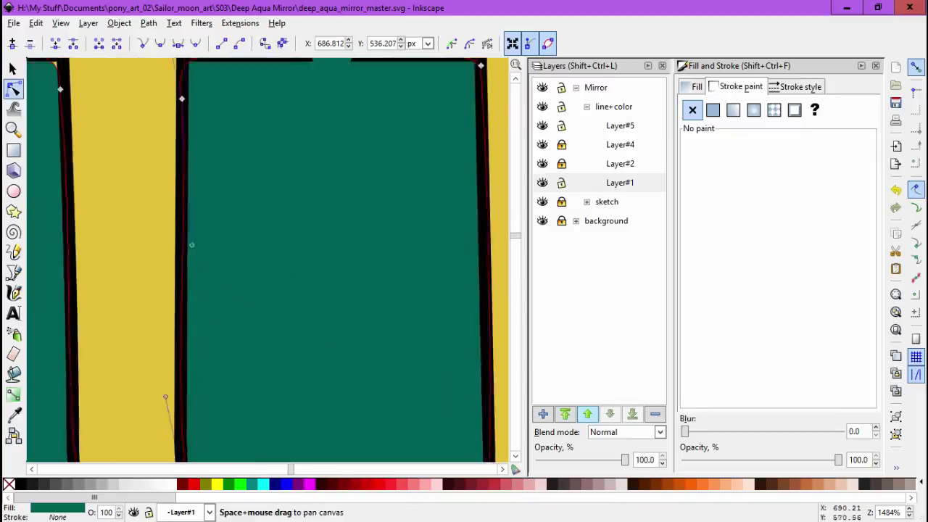
scroll(181, 176, down, 5)
scroll(298, 234, up, 5)
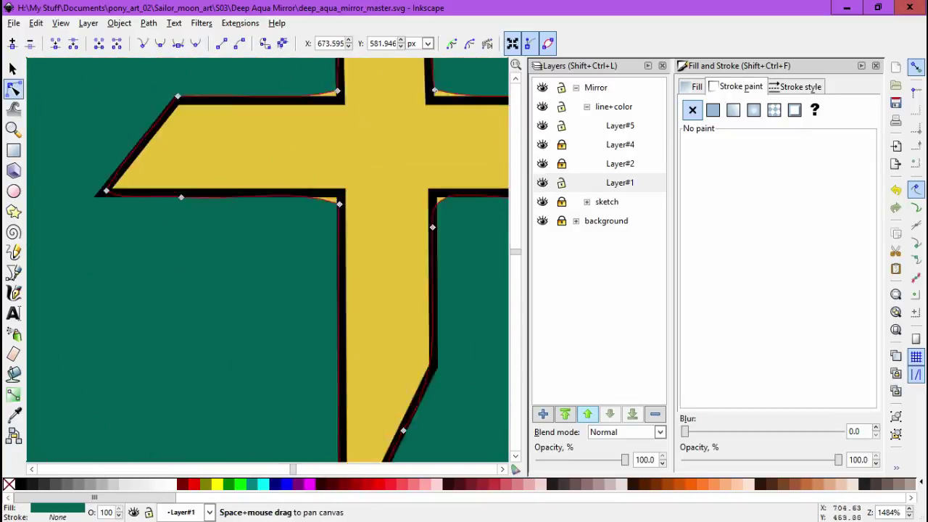
scroll(256, 254, right, 5)
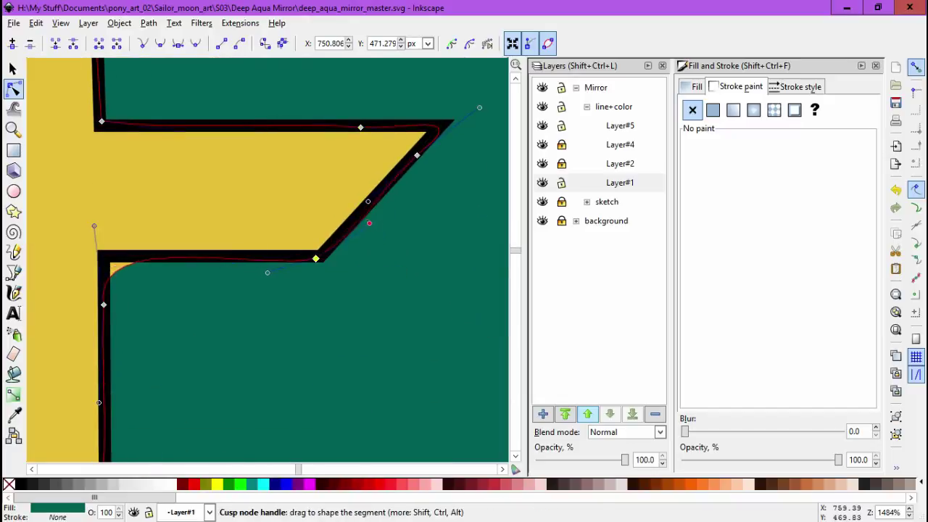
drag(255, 257, 94, 257)
scroll(94, 257, left, 5)
scroll(268, 261, down, 3)
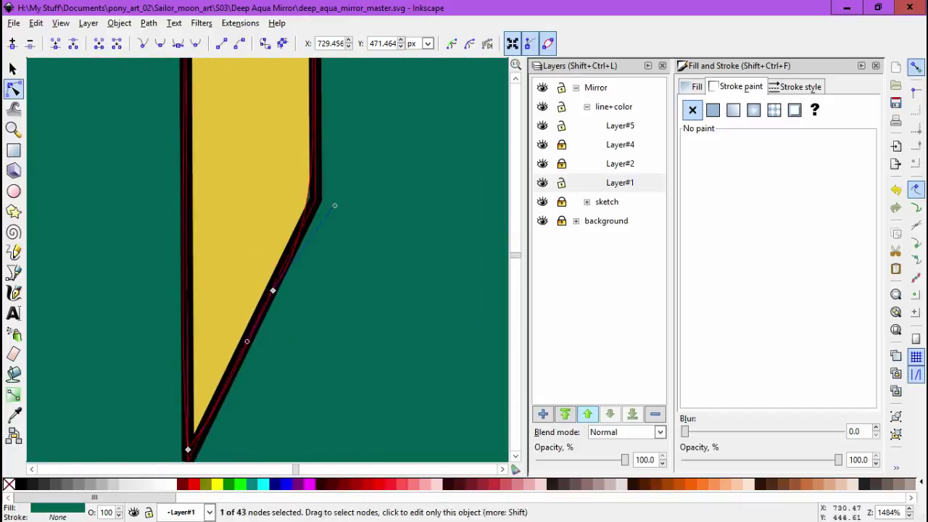
drag(333, 205, 326, 145)
click(259, 98)
Review the trident outline's stroke and fill settings, then zoom out and deselect.
click(796, 86)
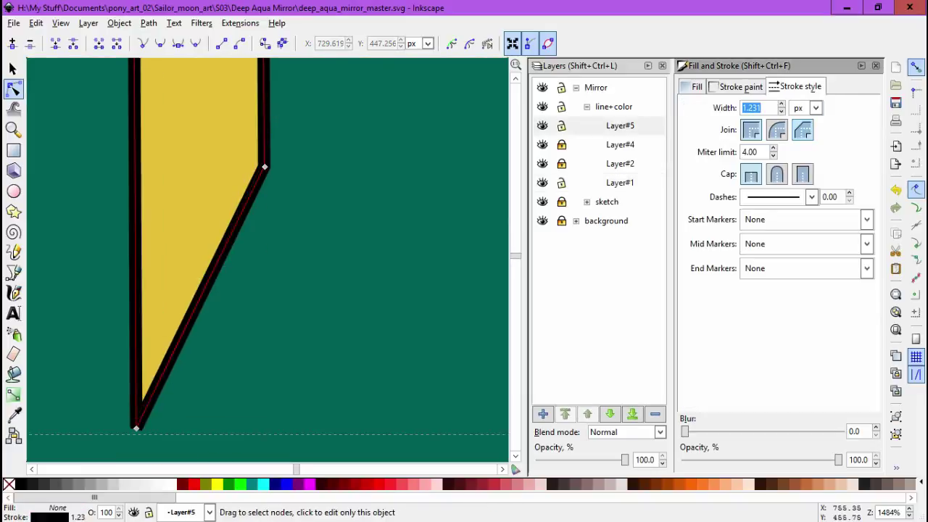
click(697, 86)
key(ctrl+a)
key(3)
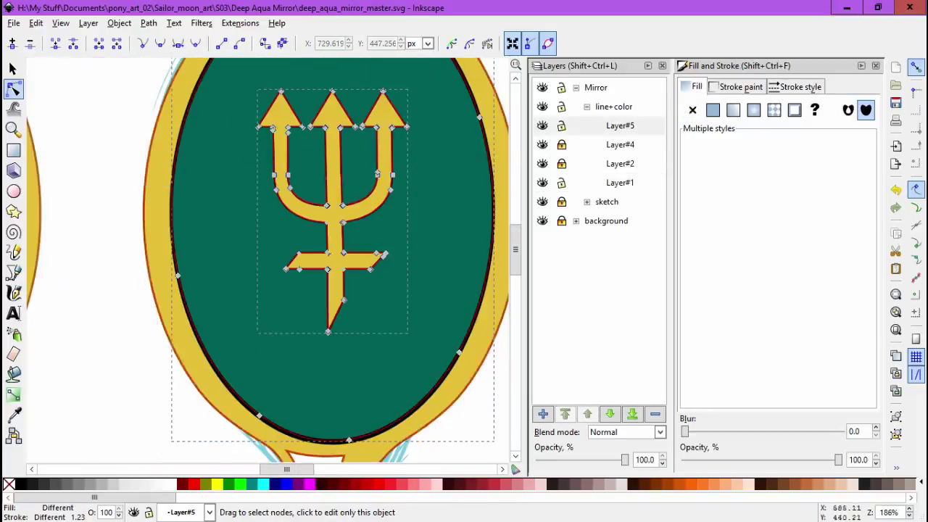
key(s)
key(Escape)
Inspect the trident's corner points at both ends of the crossbar.
scroll(268, 261, left, 10)
key(d)
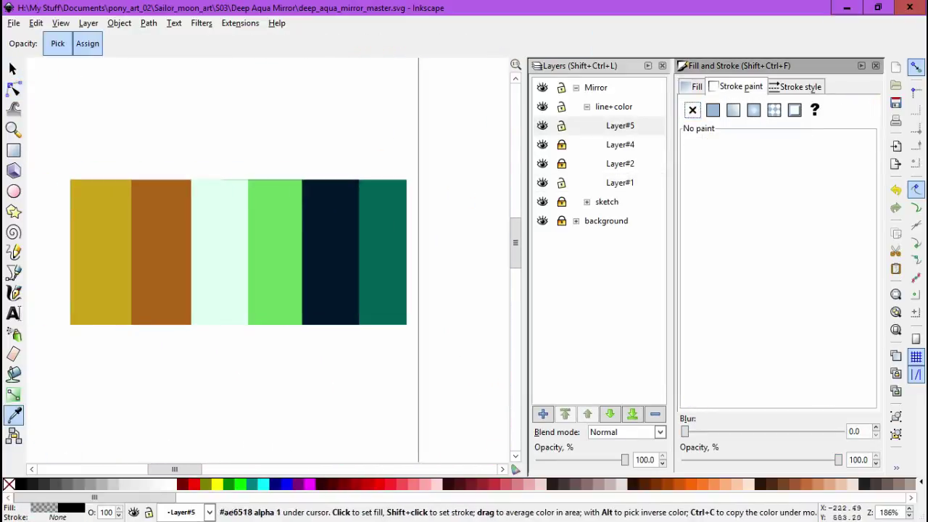
key(s)
scroll(268, 261, right, 10)
scroll(268, 261, right, 10)
key(Escape)
scroll(290, 276, up, 6)
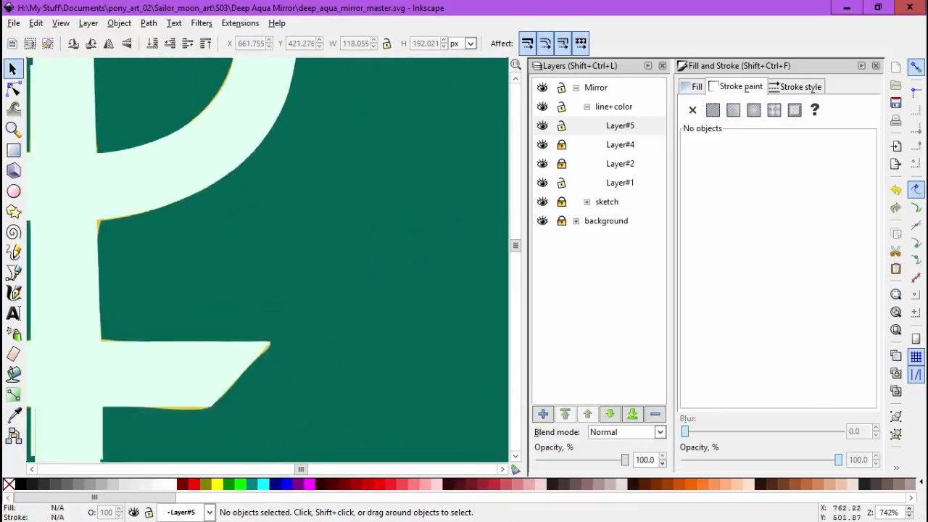
key(n)
click(358, 330)
scroll(290, 261, left, 6)
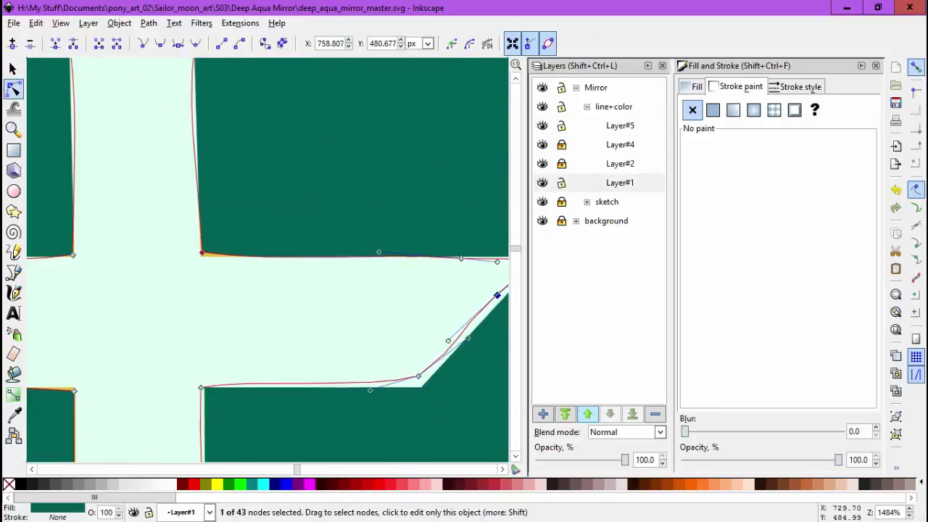
click(193, 354)
Check the stem-crossbar corner point, then zoom out to the whole mirror and deselect.
scroll(129, 369, up, 15)
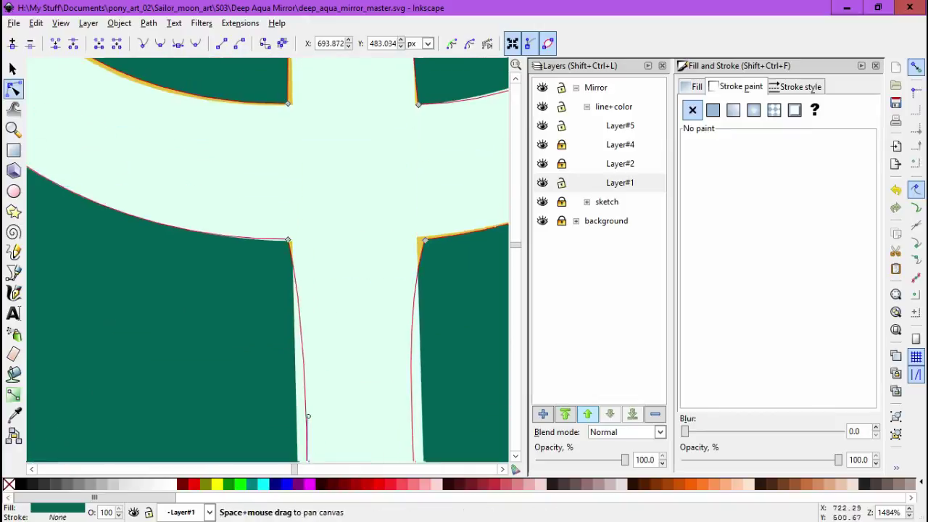
scroll(291, 261, up, 10)
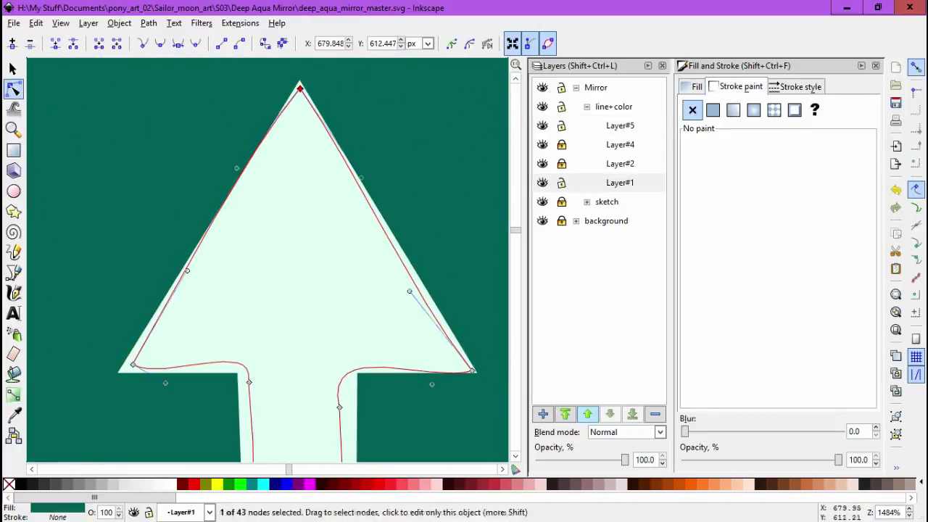
scroll(290, 261, left, 5)
scroll(290, 261, right, 6)
click(323, 288)
scroll(290, 261, up, 3)
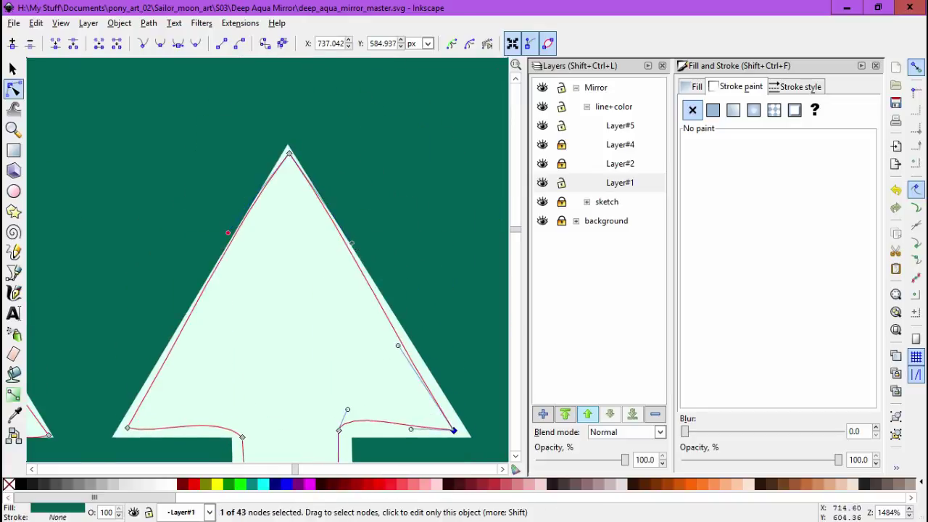
scroll(290, 261, down, 8)
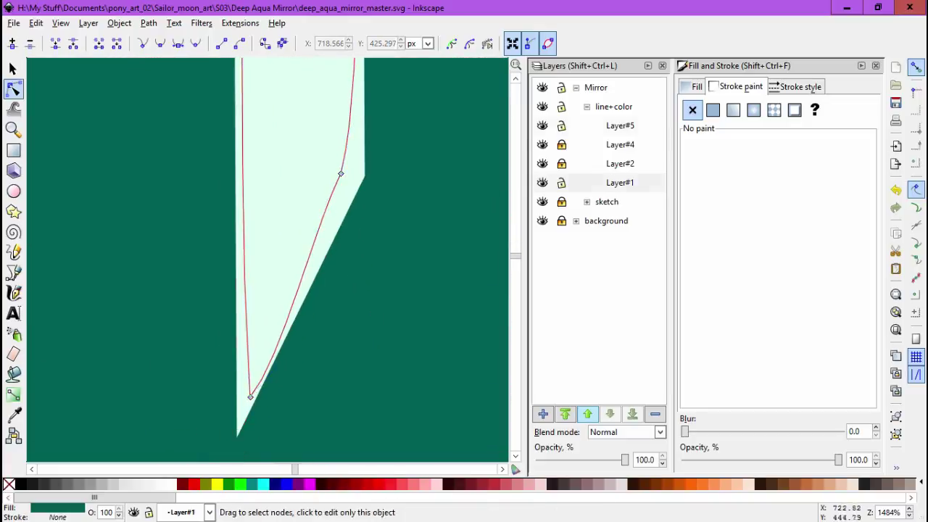
key(5)
key(Escape)
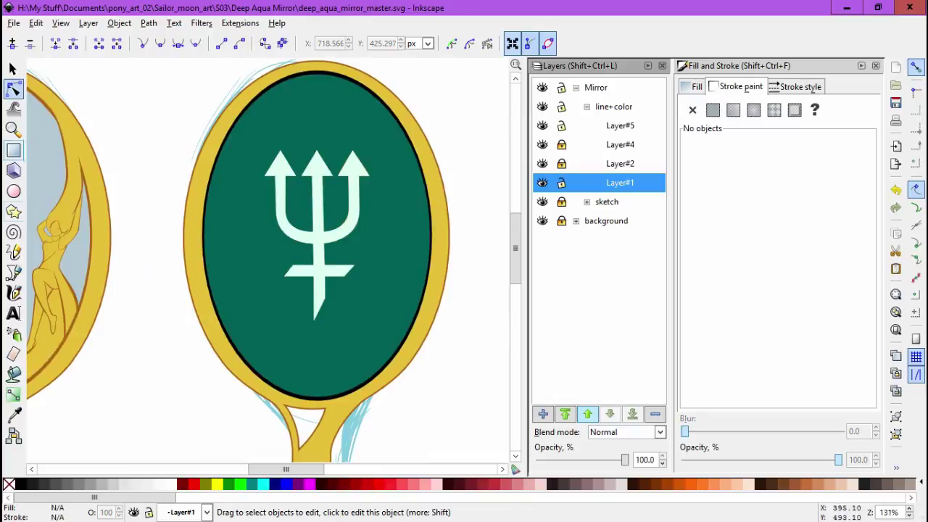
Hide the sketch layer and draw a dark oval over the right mirror's face.
key(e)
click(542, 202)
key(minus)
key(minus)
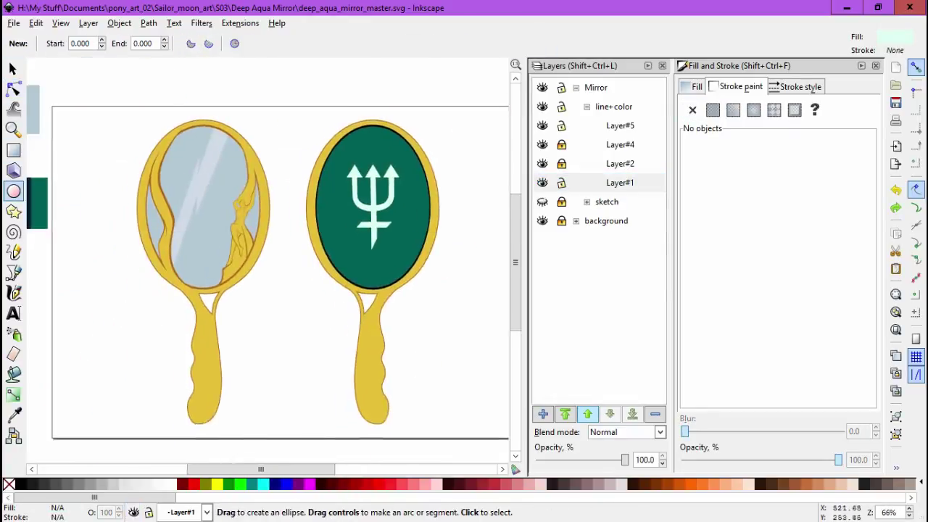
scroll(268, 261, up, 1)
scroll(268, 261, left, 2)
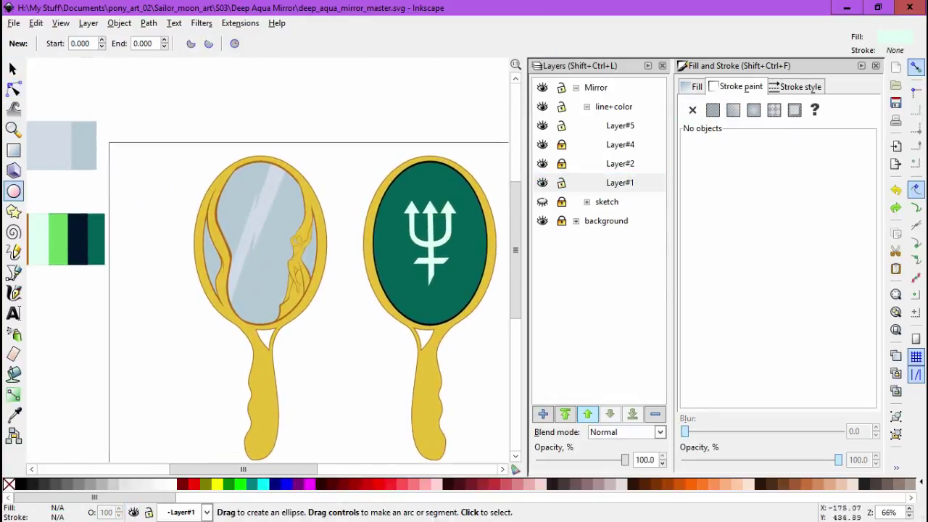
key(d)
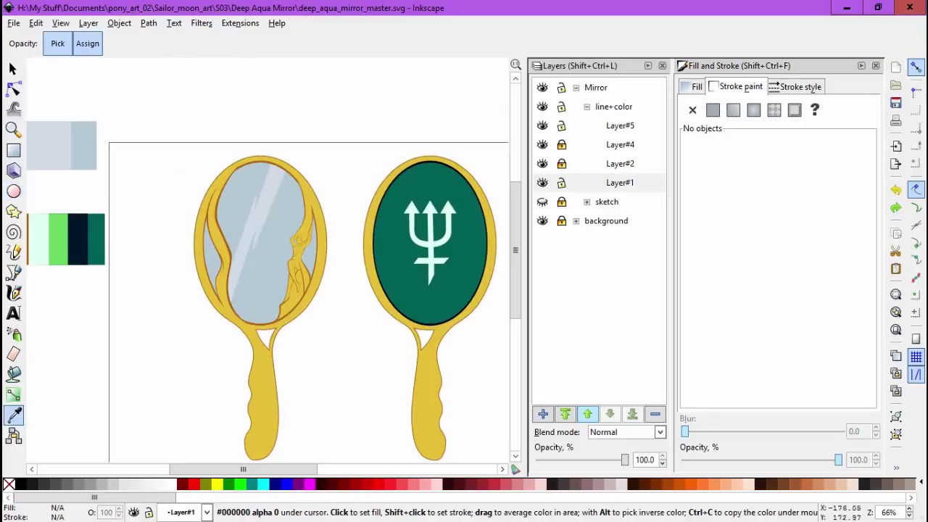
key(e)
drag(398, 167, 487, 317)
Shorten, rescale and shift the dark oval to leave an even green rim.
key(s)
key(plus)
key(plus)
key(plus)
key(plus)
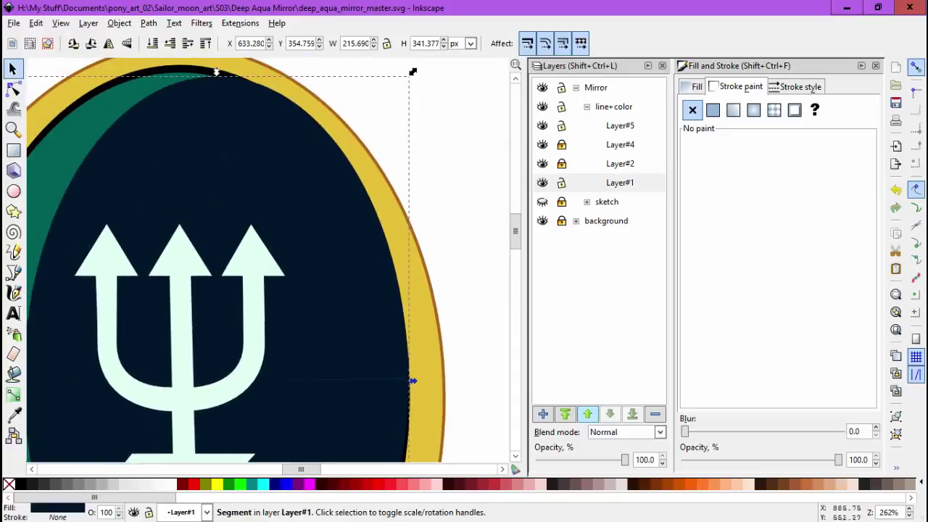
scroll(239, 83, down, 2)
drag(217, 72, 288, 134)
drag(382, 138, 385, 135)
drag(290, 276, 284, 266)
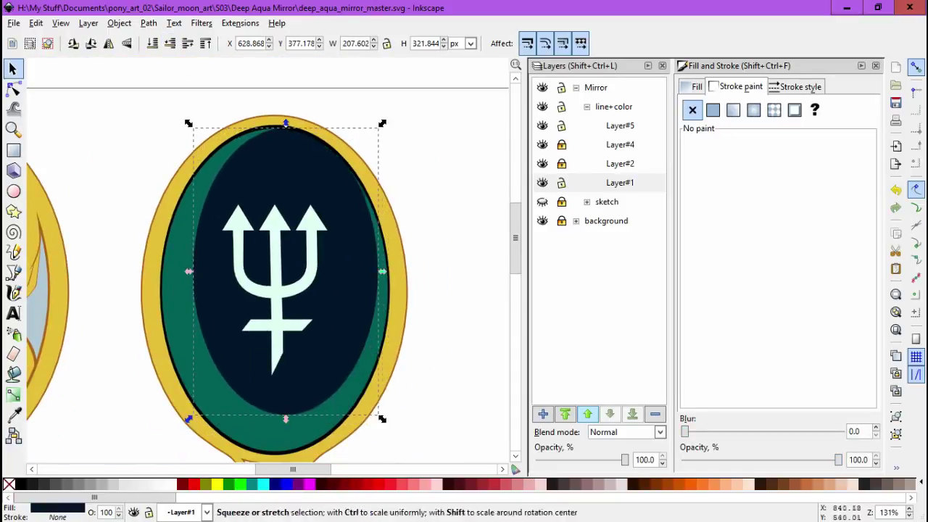
drag(389, 264, 403, 267)
key(Escape)
Fine-tune the oval's size once more, check the result, and reselect the navy oval.
drag(290, 276, 290, 290)
click(466, 371)
scroll(466, 371, down, 1)
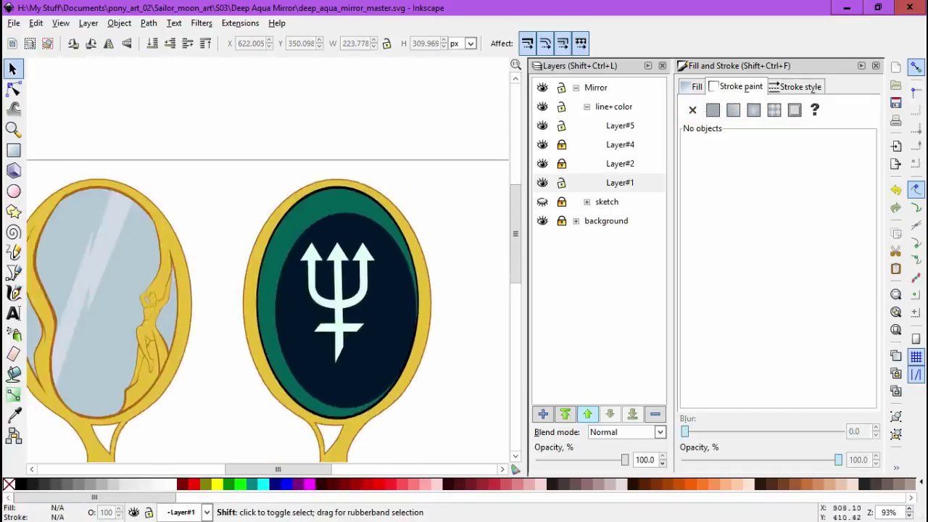
scroll(378, 265, down, 1)
click(377, 264)
Soften the navy oval with a 4.0 blur.
click(690, 431)
key(Escape)
key(b)
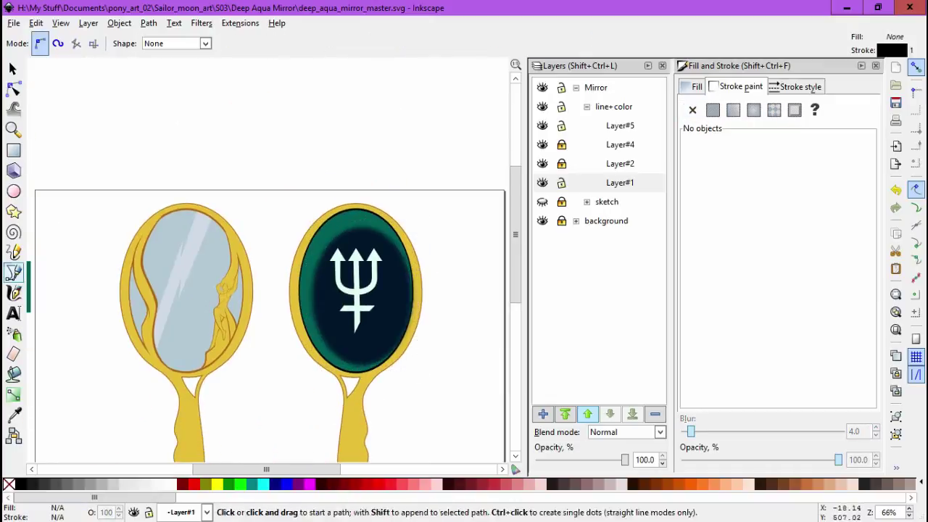
scroll(398, 288, up, 3)
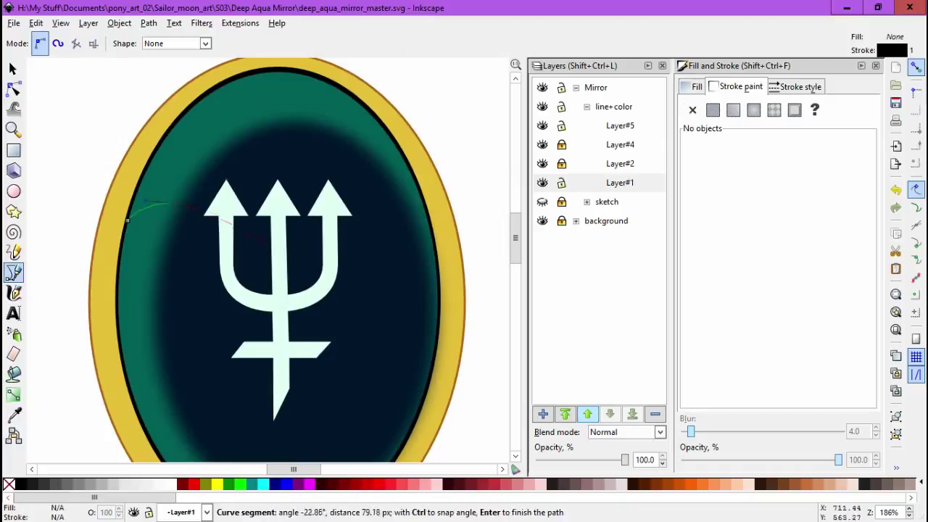
Draw a closed curved glare shape on the upper-left face and pull its lower node up-left.
drag(154, 161, 154, 161)
click(184, 100)
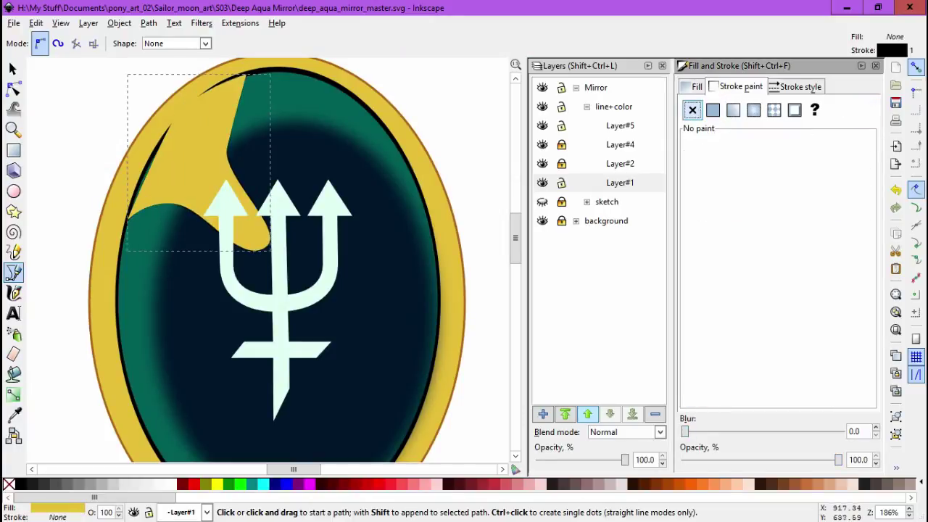
key(n)
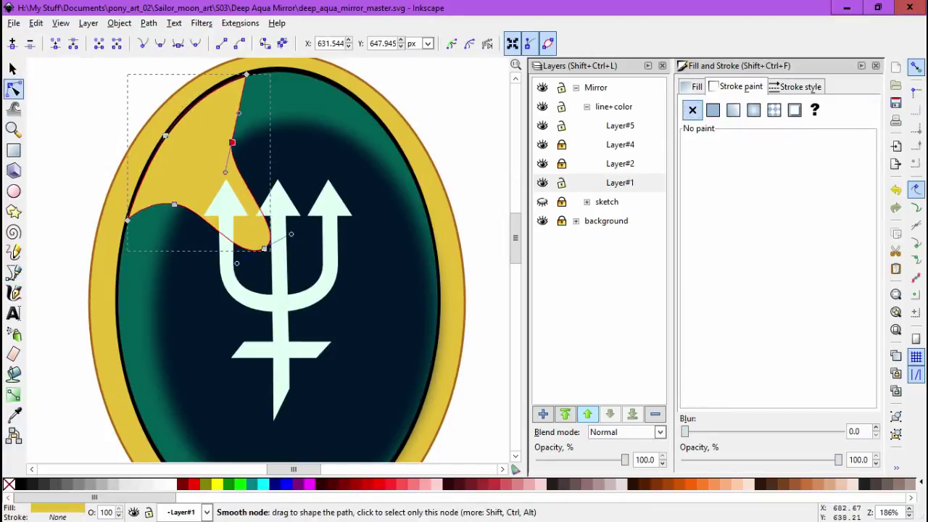
drag(264, 249, 246, 232)
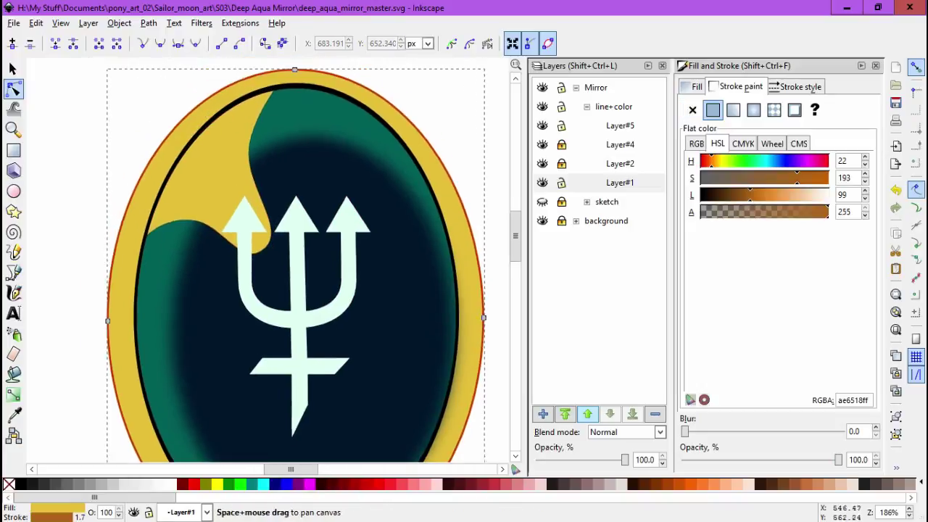
drag(222, 250, 224, 261)
scroll(427, 217, down, 2)
scroll(427, 217, left, 5)
Fill the glare shape with light green, duplicate it, and save the document.
key(d)
click(159, 203)
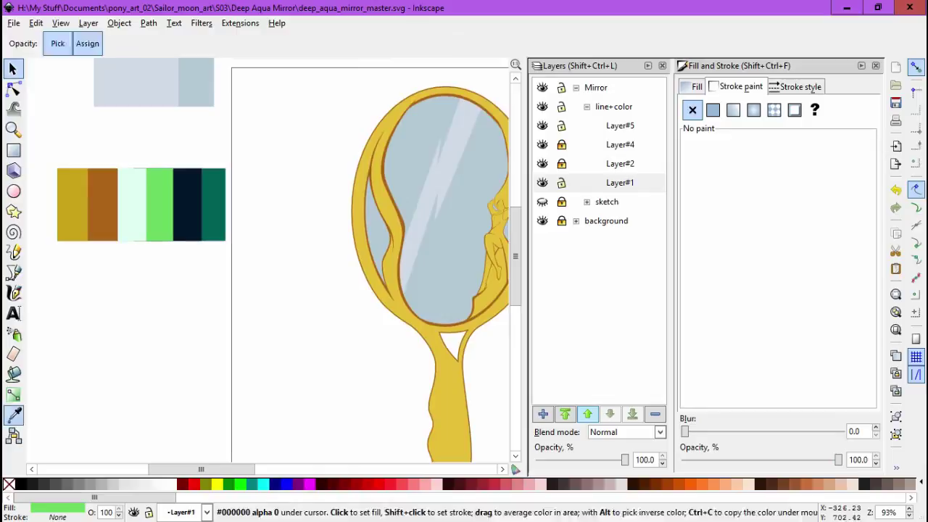
key(d)
scroll(275, 261, right, 5)
key(5)
key(ctrl+s)
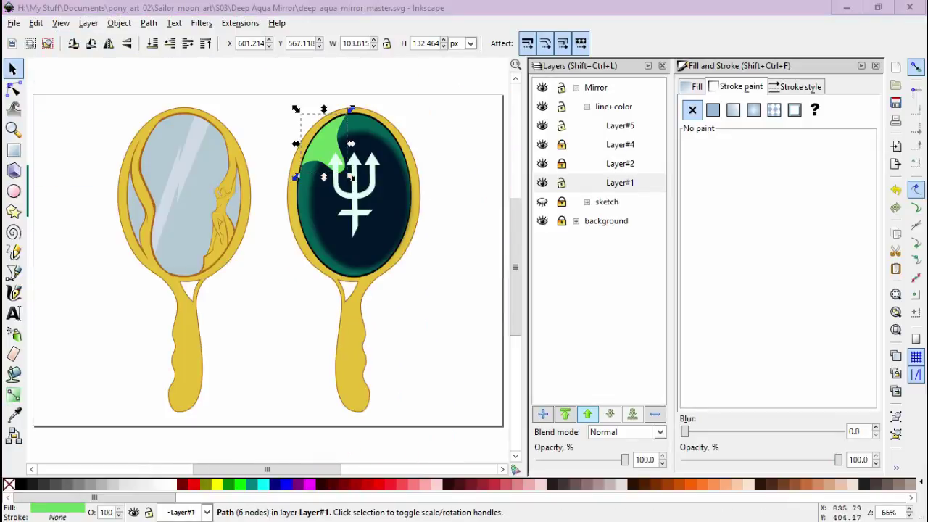
scroll(352, 178, up, 3)
scroll(352, 177, down, 3)
Give the glare copy the trident's pale mint fill and shrink it to reveal a green edge.
key(d)
click(464, 218)
key(d)
scroll(459, 197, up, 3)
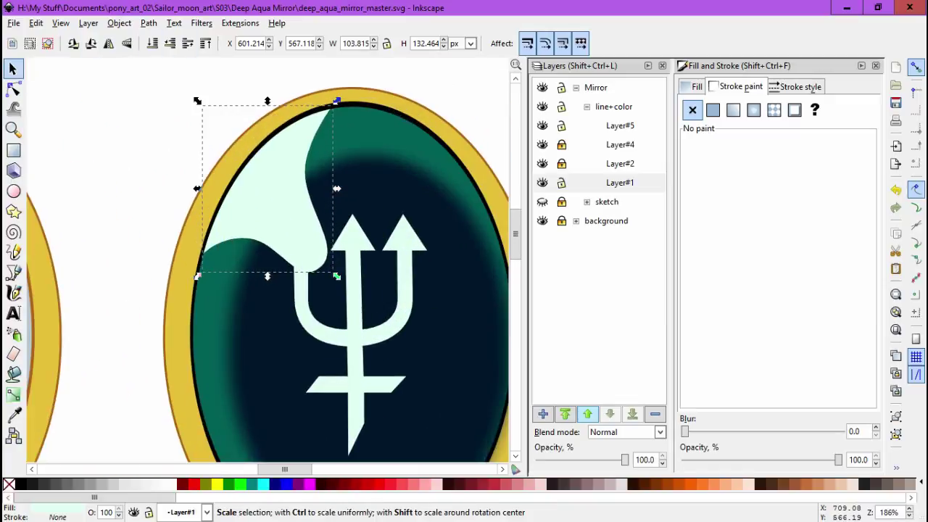
drag(336, 276, 321, 253)
scroll(384, 205, up, 1)
key(n)
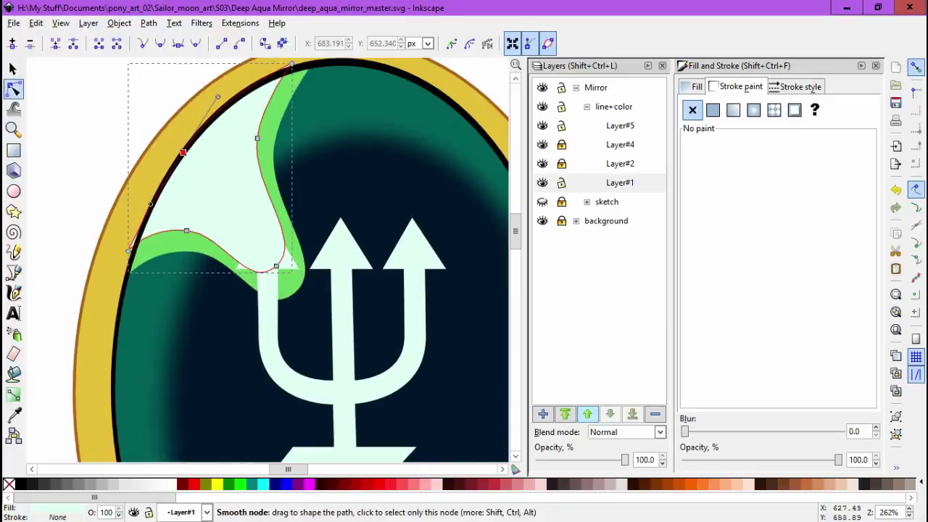
key(s)
scroll(285, 302, down, 2)
scroll(285, 302, right, 2)
Give the trident a flat mint outline picked from the canvas.
click(285, 302)
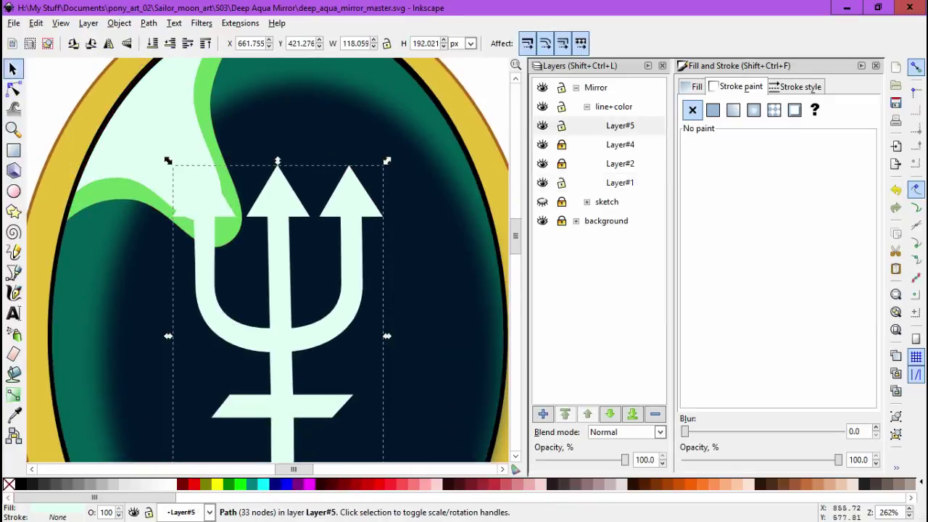
scroll(431, 134, down, 2)
click(713, 109)
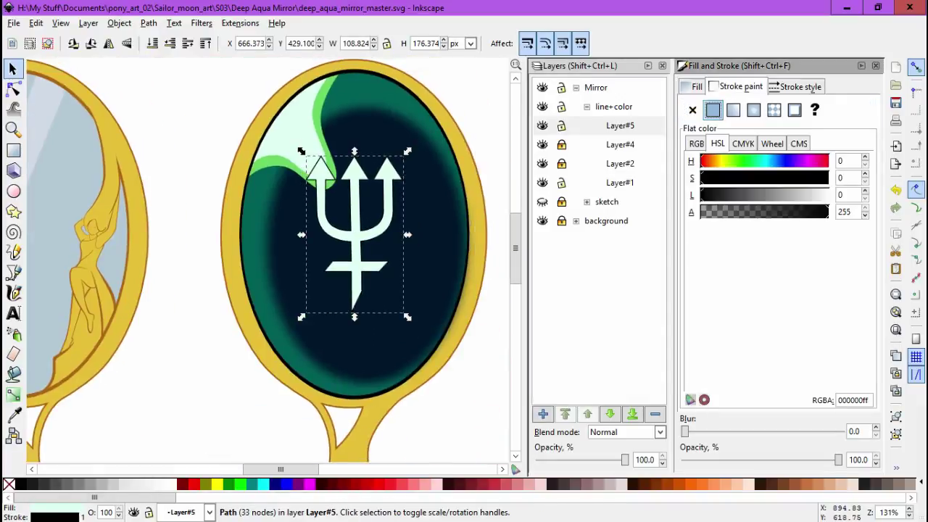
click(13, 414)
shift+click(355, 217)
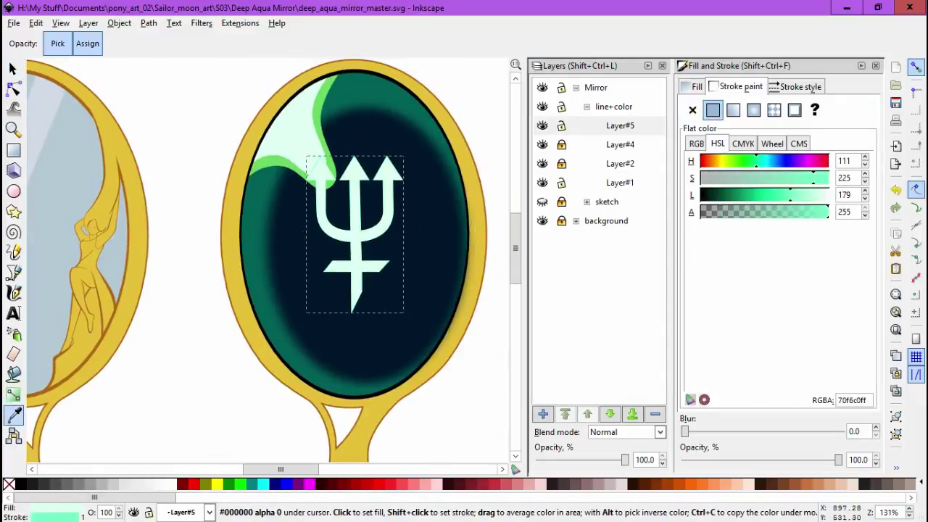
key(s)
key(Escape)
Apply a soft blur to the mint glare shape.
click(620, 182)
key(ctrl+a)
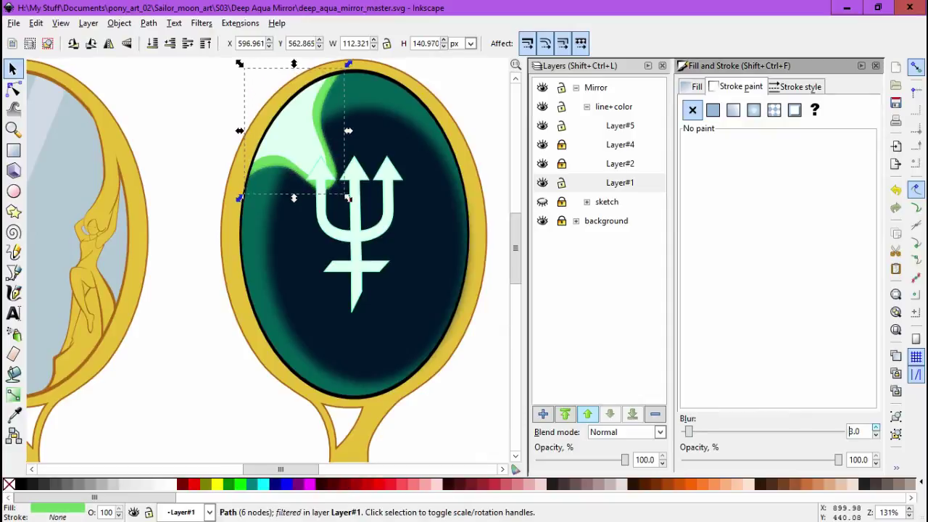
key(Escape)
scroll(355, 152, down, 2)
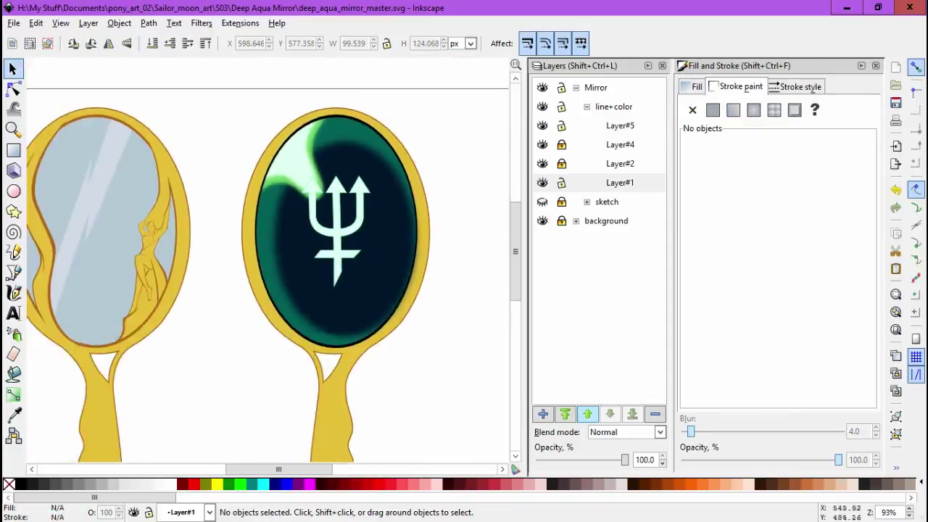